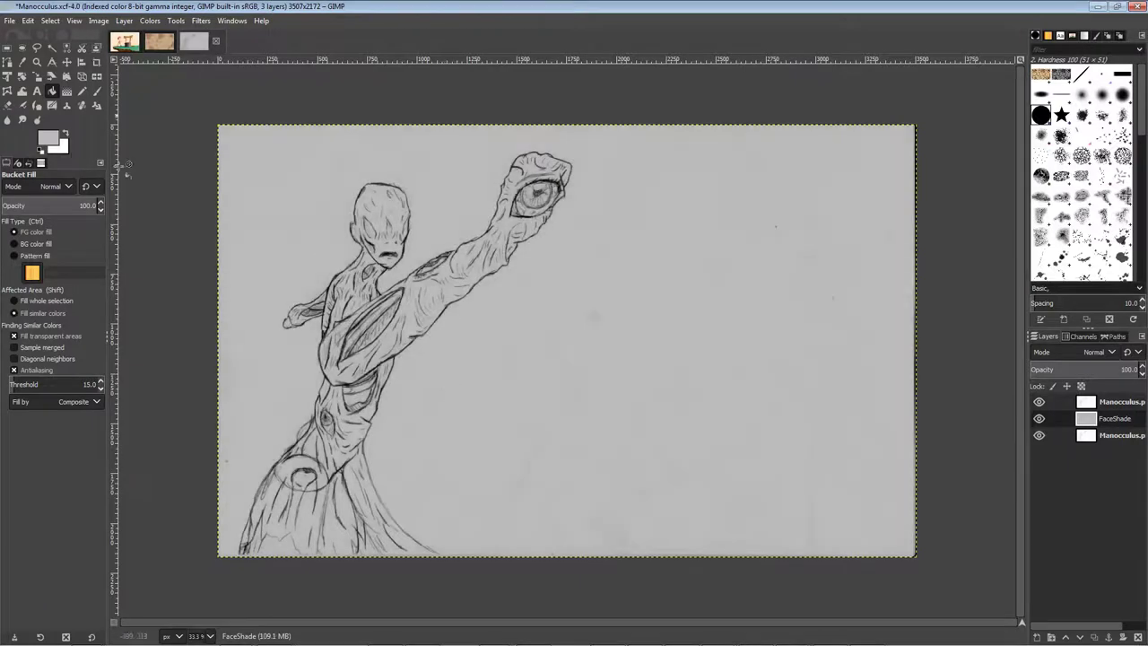
Paint the whole figure on the FaceShade layer in a darker grey with the hard round Paintbrush at size 155.33
{"action": "left_click", "coordinate": [48, 137]}
{"action": "left_click_drag", "start_coordinate": [224, 358], "coordinate": [154, 444]}
{"action": "left_click", "coordinate": [252, 444]}
{"action": "key", "text": "p"}
{"action": "left_click_drag", "start_coordinate": [23, 249], "coordinate": [25, 250]}
{"action": "left_click", "coordinate": [49, 137]}
{"action": "left_click", "coordinate": [193, 633]}
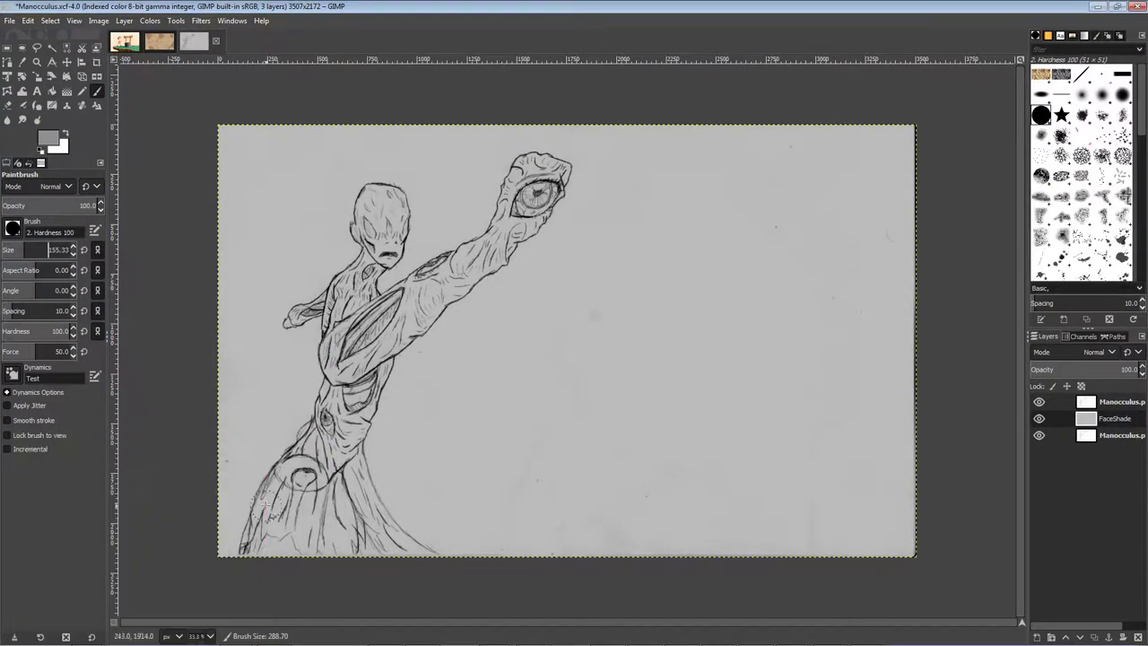
{"action": "mouse_move", "coordinate": [242, 547]}
{"action": "left_mouse_down"}
{"action": "mouse_move", "coordinate": [388, 229]}
{"action": "mouse_move", "coordinate": [558, 170]}
{"action": "mouse_move", "coordinate": [356, 448]}
{"action": "mouse_move", "coordinate": [421, 440]}
{"action": "left_mouse_up"}
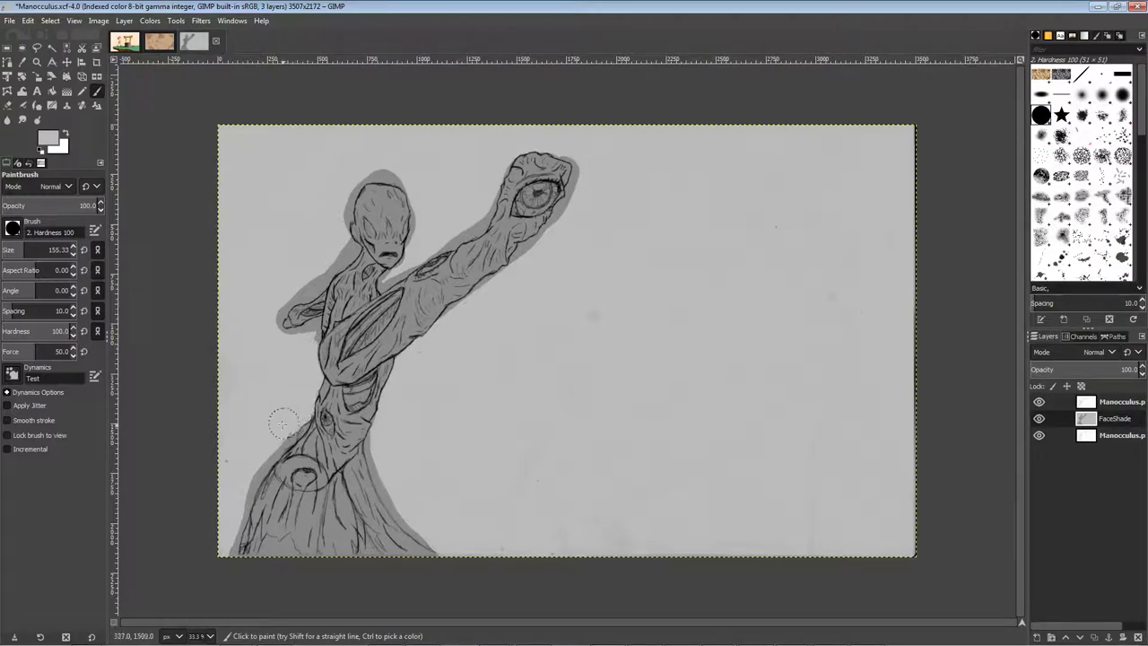
Sample the light background grey and paint over the spill around the skirt, the raised arm and the eye hand
{"action": "left_click", "coordinate": [423, 501], "text": "ctrl"}
{"action": "left_click_drag", "start_coordinate": [429, 524], "coordinate": [430, 541]}
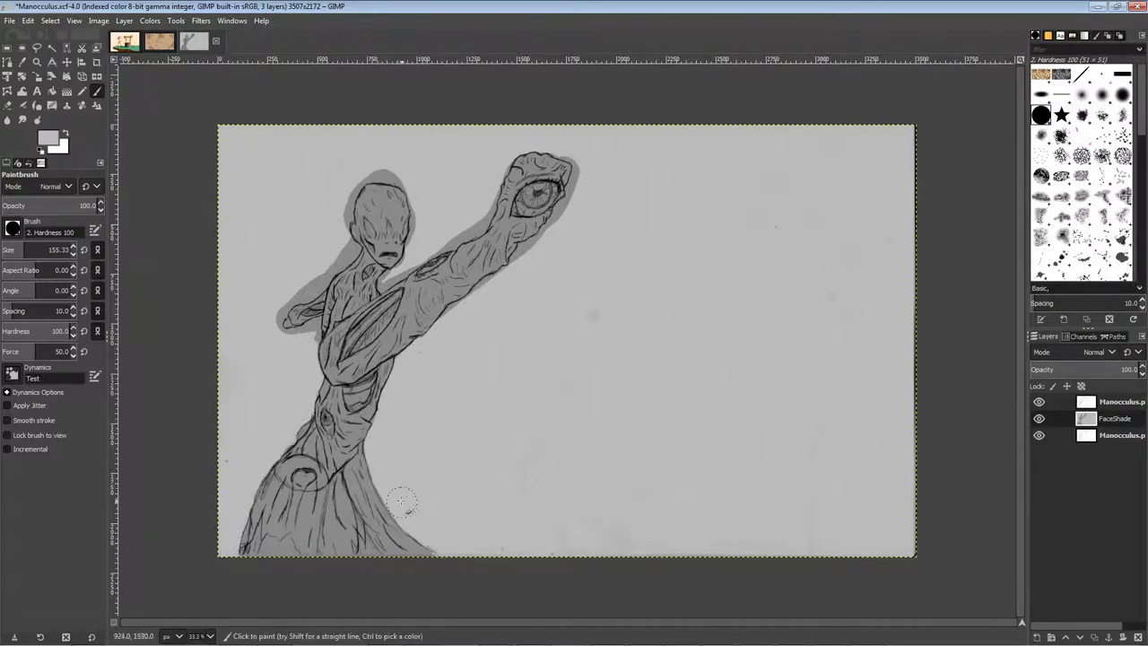
{"action": "left_click_drag", "start_coordinate": [536, 257], "coordinate": [575, 329]}
{"action": "scroll", "coordinate": [478, 442], "scroll_direction": "up", "scroll_amount": 4}
{"action": "scroll", "coordinate": [350, 484], "scroll_direction": "down", "scroll_amount": 4}
{"action": "scroll", "coordinate": [489, 366], "scroll_direction": "up", "scroll_amount": 1}
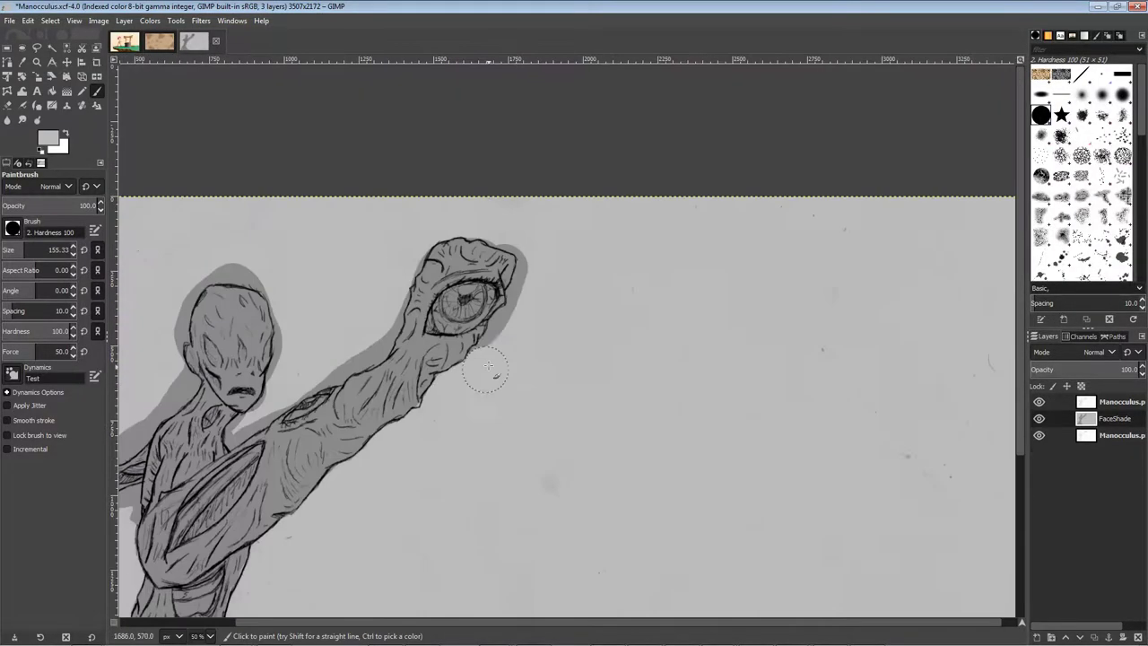
{"action": "left_click_drag", "start_coordinate": [478, 218], "coordinate": [613, 155]}
{"action": "left_click_drag", "start_coordinate": [612, 155], "coordinate": [528, 231]}
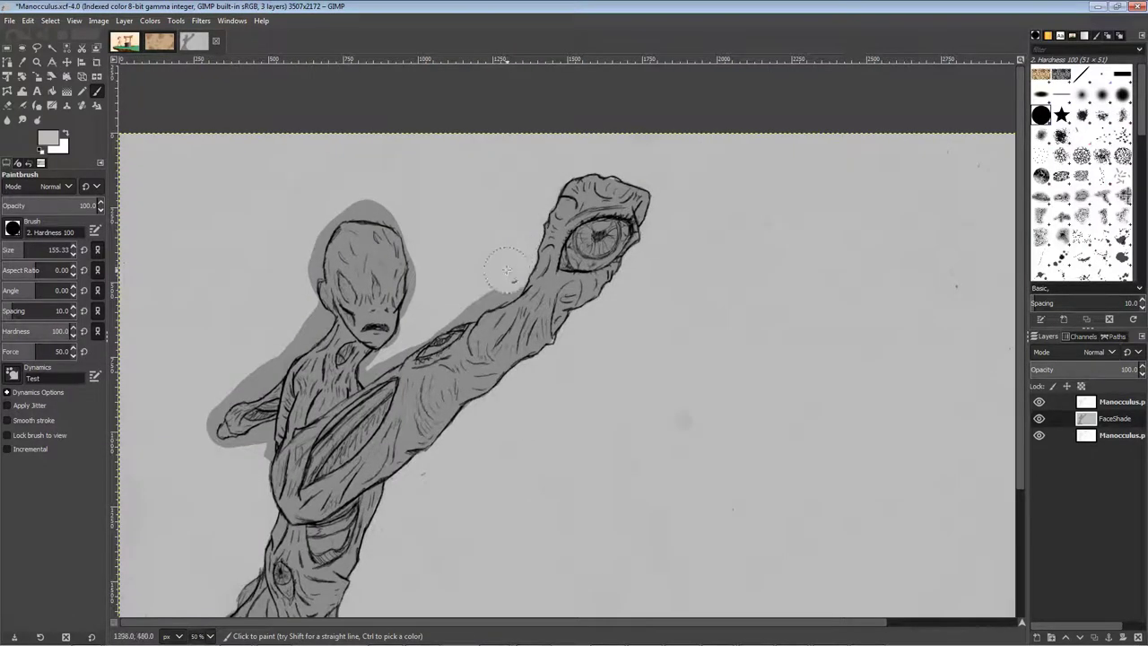
Reduce the brush size to 34.47, clean the remaining grey spill along the figure's outline, and save the image
{"action": "left_click", "coordinate": [11, 249]}
{"action": "scroll", "coordinate": [395, 356], "scroll_direction": "up", "scroll_amount": 4}
{"action": "left_click_drag", "start_coordinate": [661, 218], "coordinate": [440, 345]}
{"action": "mouse_move", "coordinate": [439, 346]}
{"action": "left_mouse_down"}
{"action": "mouse_move", "coordinate": [645, 258]}
{"action": "mouse_move", "coordinate": [498, 298]}
{"action": "mouse_move", "coordinate": [403, 464]}
{"action": "left_mouse_up"}
{"action": "mouse_move", "coordinate": [480, 404]}
{"action": "left_mouse_down"}
{"action": "mouse_move", "coordinate": [578, 212]}
{"action": "mouse_move", "coordinate": [621, 493]}
{"action": "left_mouse_up"}
{"action": "mouse_move", "coordinate": [621, 493]}
{"action": "left_mouse_down"}
{"action": "mouse_move", "coordinate": [569, 218]}
{"action": "mouse_move", "coordinate": [314, 185]}
{"action": "mouse_move", "coordinate": [531, 88]}
{"action": "left_mouse_up"}
{"action": "mouse_move", "coordinate": [531, 87]}
{"action": "left_mouse_down"}
{"action": "mouse_move", "coordinate": [467, 316]}
{"action": "mouse_move", "coordinate": [469, 445]}
{"action": "mouse_move", "coordinate": [512, 560]}
{"action": "left_mouse_up"}
{"action": "left_click_drag", "start_coordinate": [511, 560], "coordinate": [827, 112]}
{"action": "left_click_drag", "start_coordinate": [827, 112], "coordinate": [553, 438]}
{"action": "left_click_drag", "start_coordinate": [552, 438], "coordinate": [670, 266]}
{"action": "mouse_move", "coordinate": [670, 266]}
{"action": "left_mouse_down"}
{"action": "mouse_move", "coordinate": [547, 301]}
{"action": "mouse_move", "coordinate": [619, 444]}
{"action": "mouse_move", "coordinate": [585, 482]}
{"action": "left_mouse_up"}
{"action": "scroll", "coordinate": [457, 397], "scroll_direction": "up", "scroll_amount": 5}
{"action": "scroll", "coordinate": [494, 236], "scroll_direction": "up", "scroll_amount": 5}
{"action": "scroll", "coordinate": [551, 336], "scroll_direction": "down", "scroll_amount": 5}
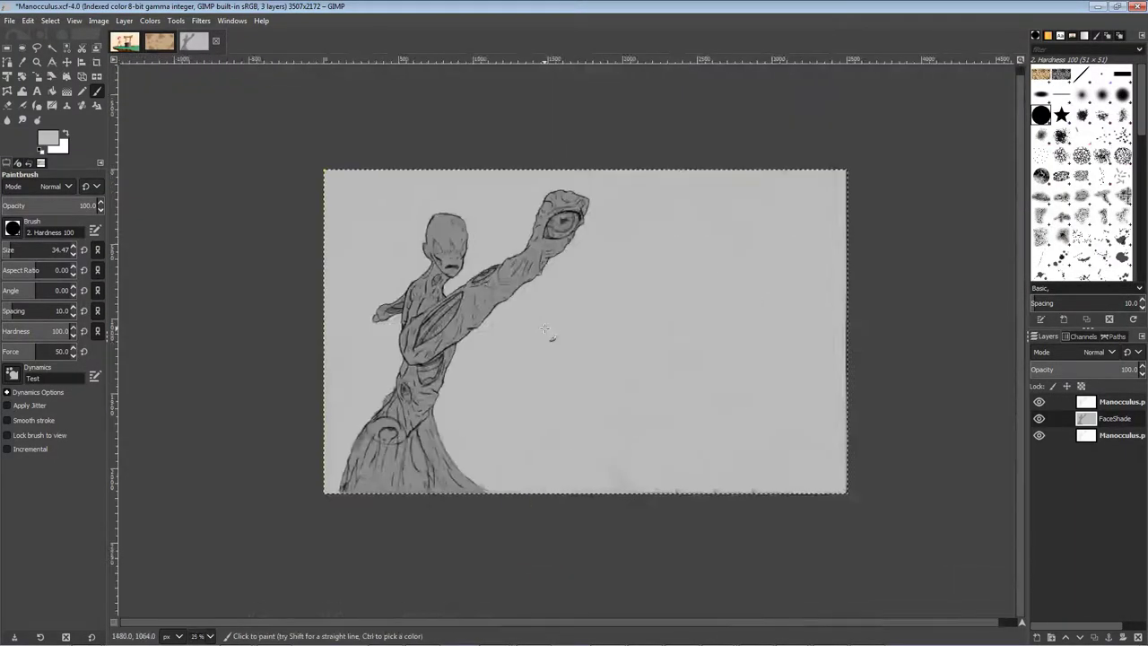
{"action": "scroll", "coordinate": [341, 456], "scroll_direction": "up", "scroll_amount": 3}
{"action": "key", "text": "ctrl+s"}
Select the Bristles 02 brush at size 49 and choose a dark grey foreground colour
{"action": "left_click_drag", "start_coordinate": [337, 457], "coordinate": [268, 527]}
{"action": "left_click", "coordinate": [268, 526], "text": "ctrl"}
{"action": "left_click", "coordinate": [1122, 136]}
{"action": "left_click", "coordinate": [48, 137]}
{"action": "left_click", "coordinate": [215, 608]}
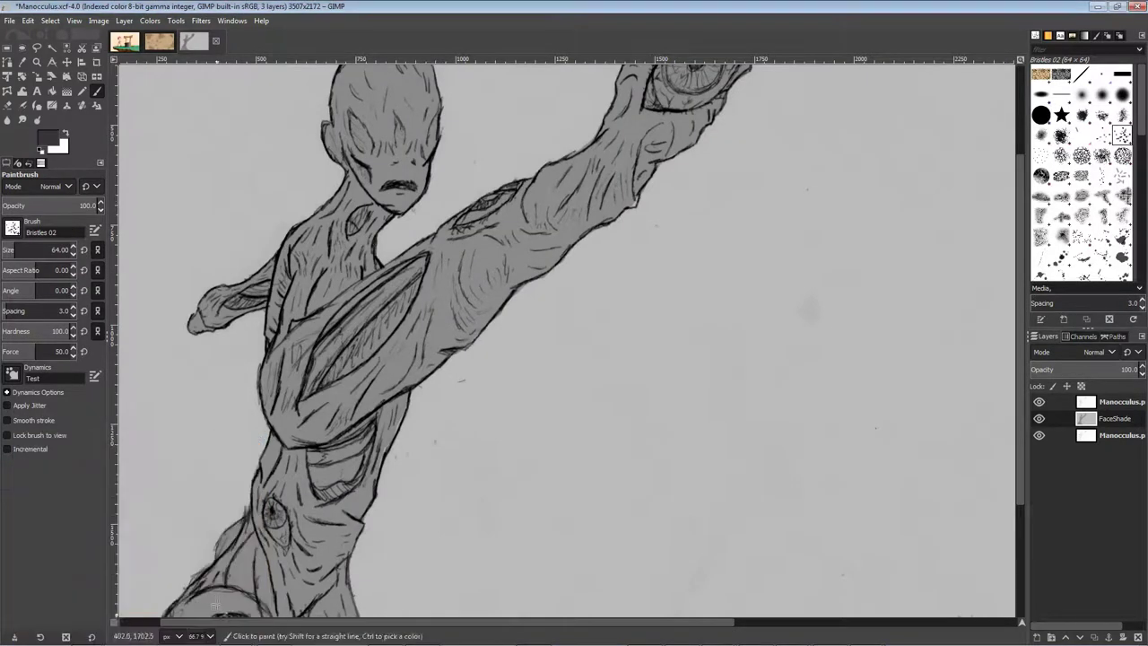
{"action": "left_click", "coordinate": [1108, 35]}
{"action": "left_click", "coordinate": [1035, 36]}
{"action": "left_click", "coordinate": [48, 137]}
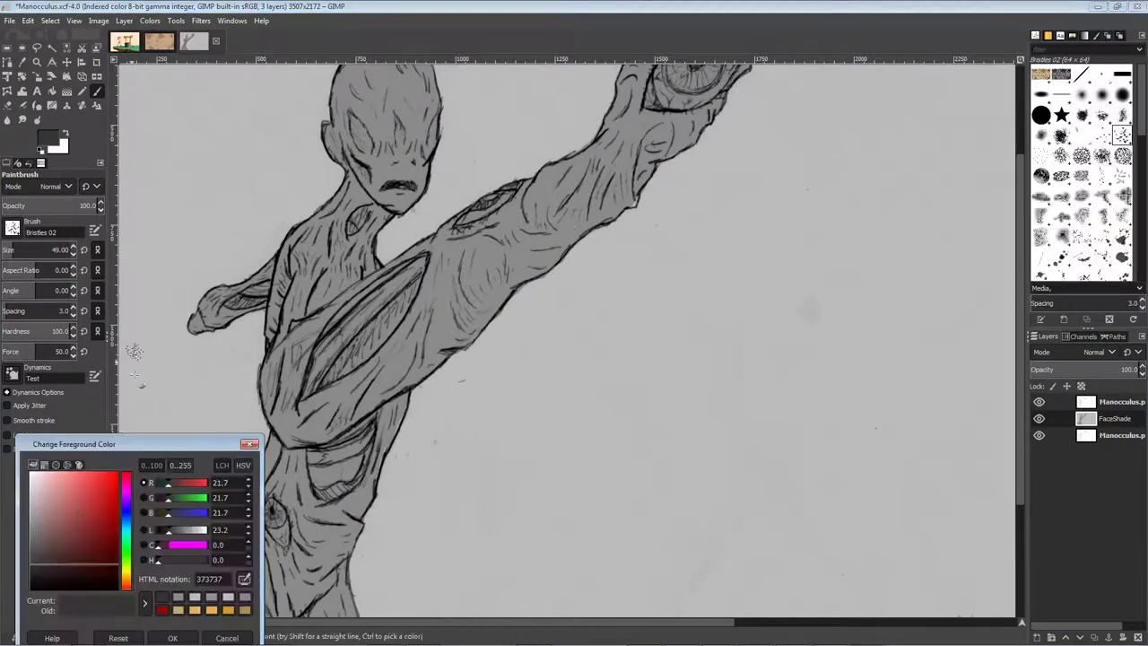
{"action": "left_click", "coordinate": [26, 560]}
{"action": "left_click", "coordinate": [215, 632]}
Shade the underside of the raised arm in dark grey from the elbow up to the hand below the eye
{"action": "mouse_move", "coordinate": [402, 384]}
{"action": "left_mouse_down"}
{"action": "mouse_move", "coordinate": [339, 428]}
{"action": "mouse_move", "coordinate": [289, 431]}
{"action": "left_mouse_up"}
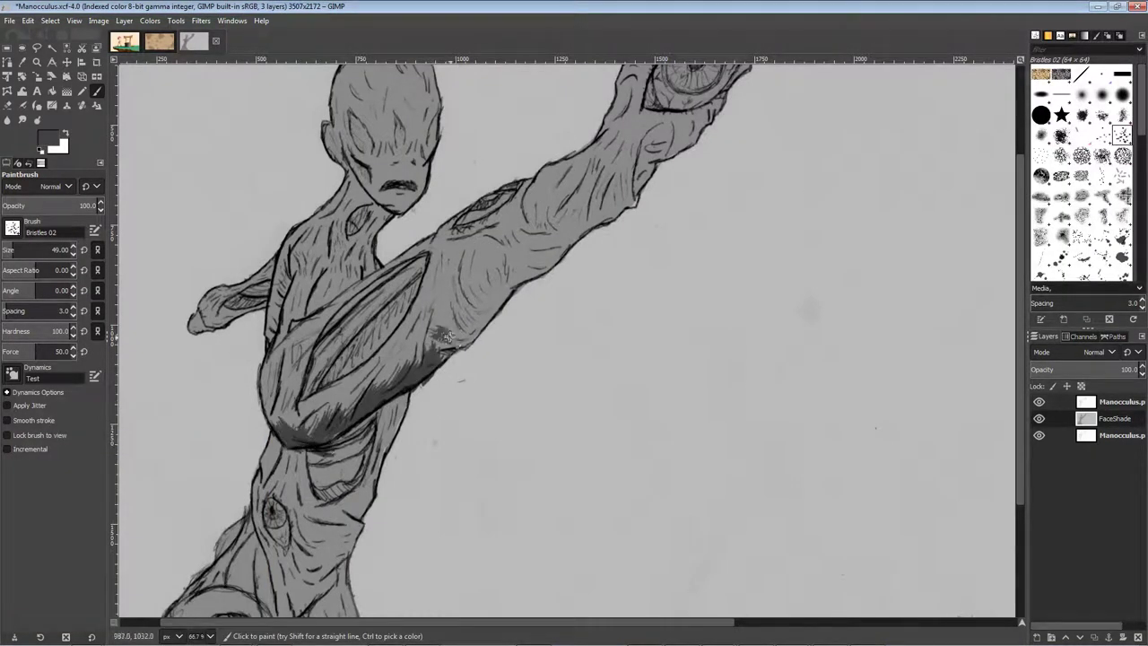
{"action": "mouse_move", "coordinate": [448, 311]}
{"action": "left_mouse_down"}
{"action": "mouse_move", "coordinate": [362, 399]}
{"action": "mouse_move", "coordinate": [570, 235]}
{"action": "left_mouse_up"}
{"action": "mouse_move", "coordinate": [577, 203]}
{"action": "left_mouse_down"}
{"action": "mouse_move", "coordinate": [512, 281]}
{"action": "mouse_move", "coordinate": [619, 216]}
{"action": "left_mouse_up"}
{"action": "mouse_move", "coordinate": [588, 229]}
{"action": "left_mouse_down"}
{"action": "mouse_move", "coordinate": [574, 296]}
{"action": "mouse_move", "coordinate": [521, 313]}
{"action": "left_mouse_up"}
{"action": "scroll", "coordinate": [715, 278], "scroll_direction": "down", "scroll_amount": 2}
{"action": "scroll", "coordinate": [584, 362], "scroll_direction": "up", "scroll_amount": 2}
{"action": "scroll", "coordinate": [521, 313], "scroll_direction": "up", "scroll_amount": 2}
{"action": "scroll", "coordinate": [521, 313], "scroll_direction": "right", "scroll_amount": 1}
{"action": "left_click_drag", "start_coordinate": [623, 301], "coordinate": [540, 373]}
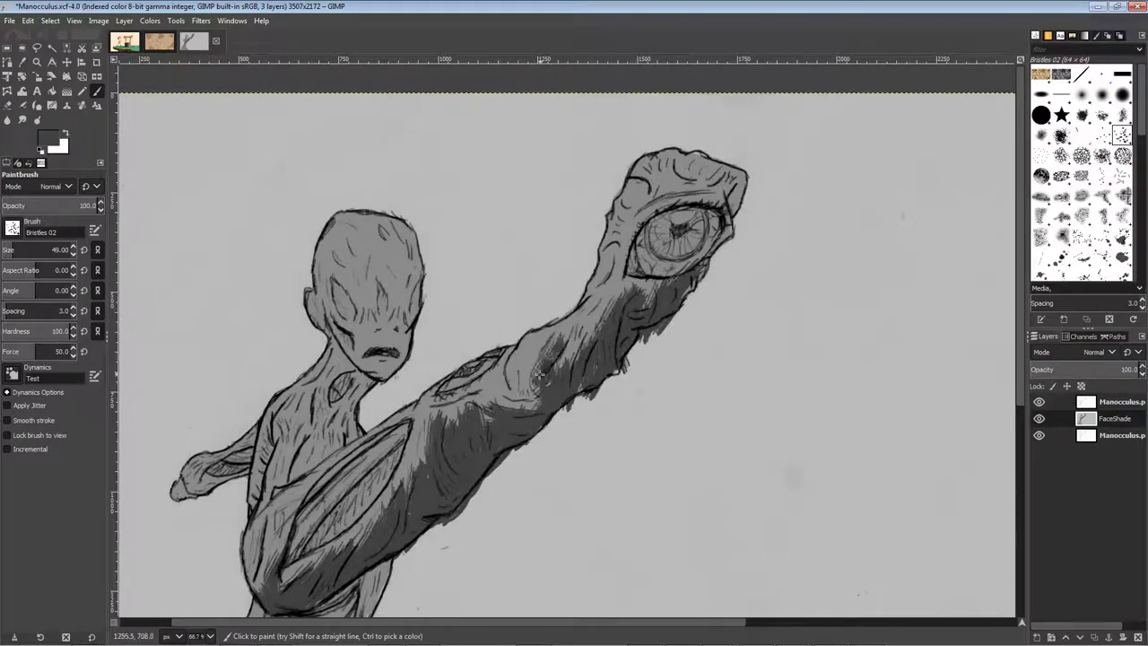
Paint mid-grey bristle strokes along the raised arm to blend the dark shadow into the lighter skin
{"action": "scroll", "coordinate": [490, 411], "scroll_direction": "up", "scroll_amount": 2}
{"action": "scroll", "coordinate": [489, 411], "scroll_direction": "left", "scroll_amount": 1}
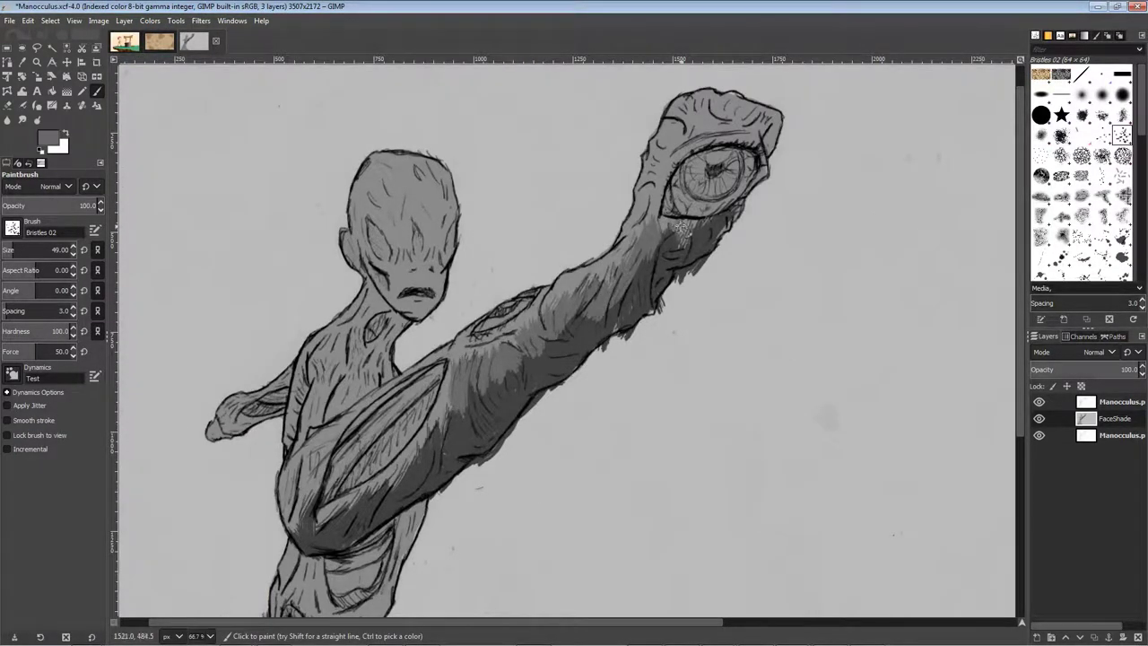
{"action": "scroll", "coordinate": [571, 289], "scroll_direction": "down", "scroll_amount": 3}
{"action": "scroll", "coordinate": [571, 289], "scroll_direction": "left", "scroll_amount": 2}
{"action": "scroll", "coordinate": [420, 424], "scroll_direction": "down", "scroll_amount": 2}
{"action": "scroll", "coordinate": [574, 289], "scroll_direction": "up", "scroll_amount": 4}
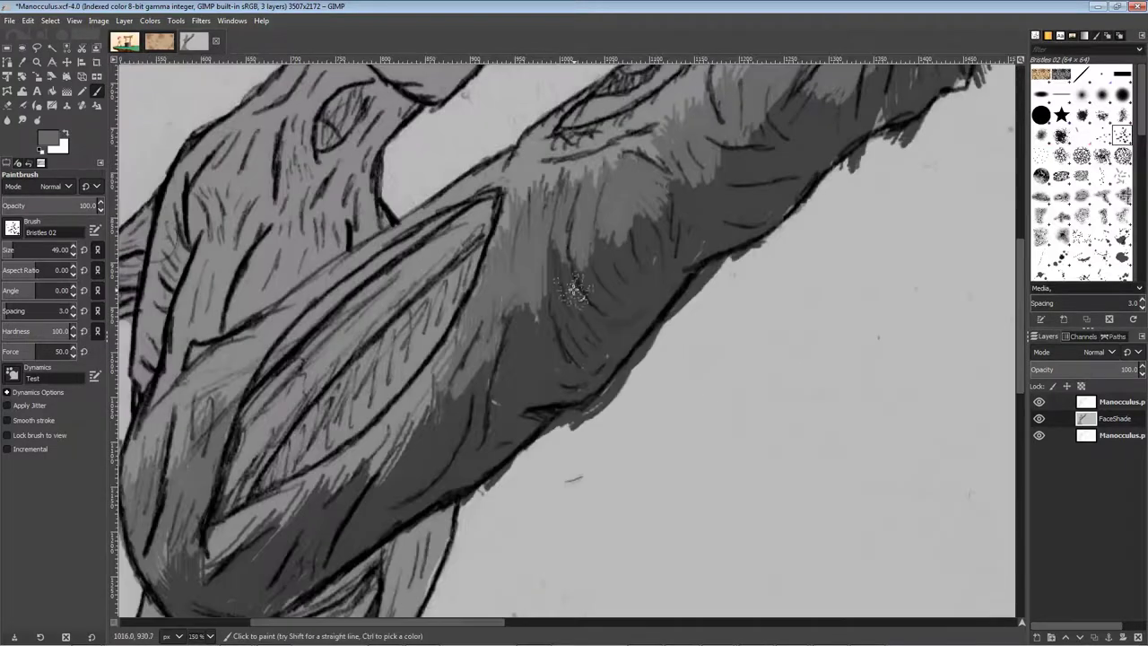
Reduce the brush size to 16 and add fine mid-grey strokes to the muscle folds near the elbow
{"action": "key", "text": "bracketleft"}
{"action": "key", "text": "bracketleft"}
{"action": "key", "text": "bracketleft"}
{"action": "key", "text": "bracketleft"}
{"action": "key", "text": "bracketleft"}
{"action": "left_click_drag", "start_coordinate": [467, 371], "coordinate": [616, 240]}
{"action": "scroll", "coordinate": [577, 302], "scroll_direction": "down", "scroll_amount": 1}
{"action": "scroll", "coordinate": [577, 301], "scroll_direction": "left", "scroll_amount": 1}
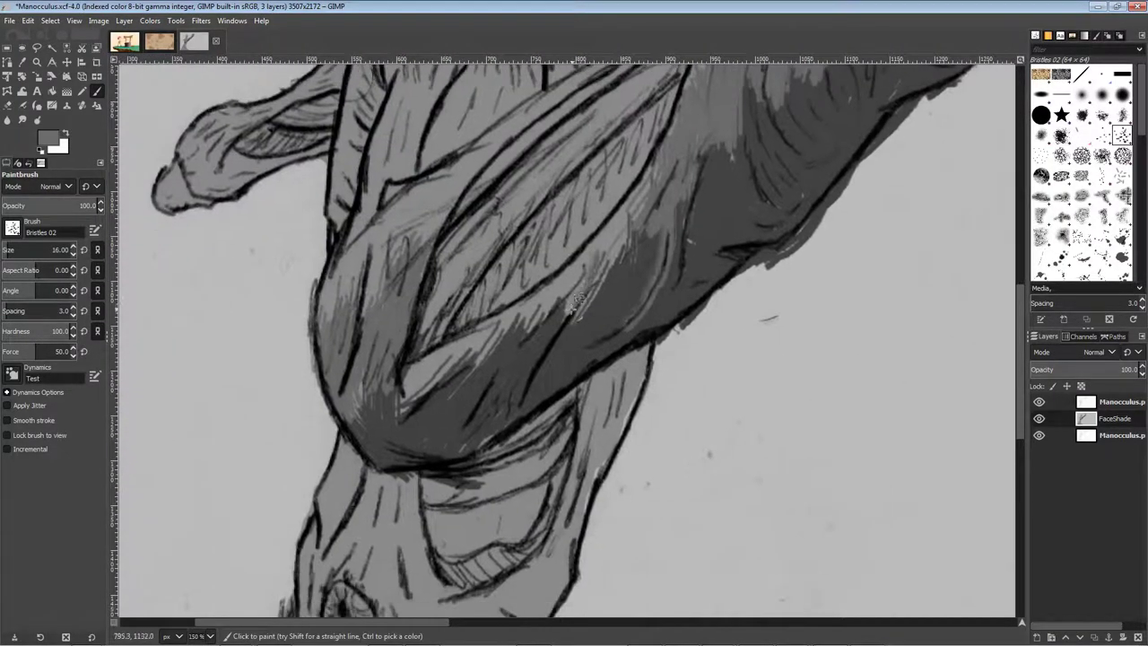
Add fine dark grey strokes to the creases along the middle of the raised arm and the wrist
{"action": "scroll", "coordinate": [577, 312], "scroll_direction": "up", "scroll_amount": 8}
{"action": "scroll", "coordinate": [576, 313], "scroll_direction": "right", "scroll_amount": 6}
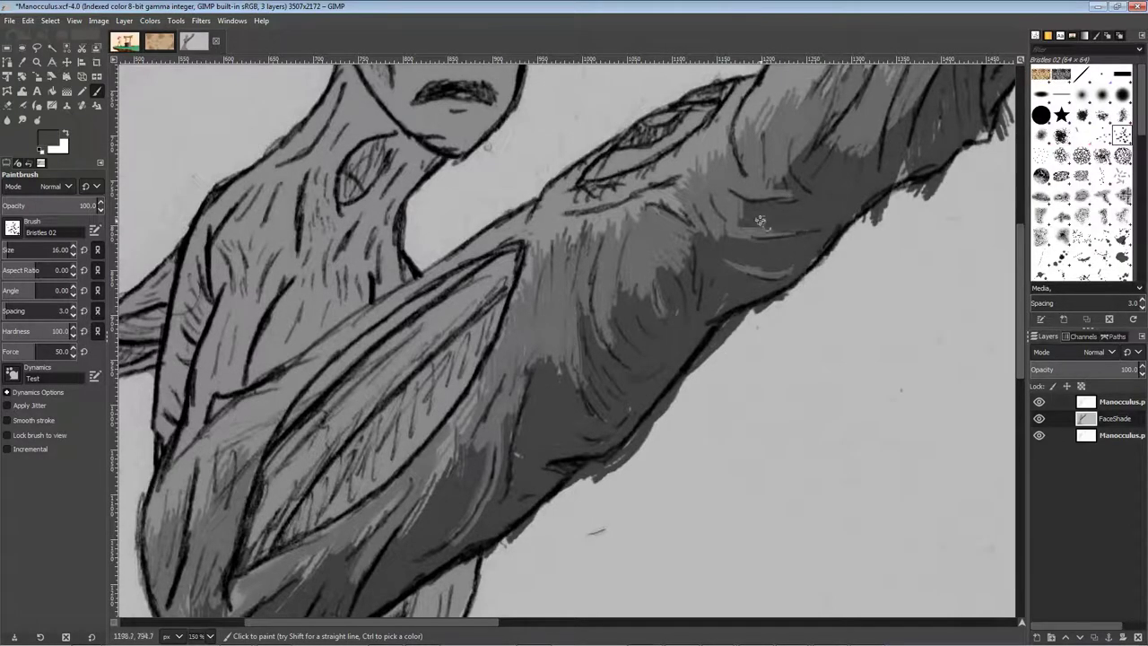
{"action": "scroll", "coordinate": [751, 350], "scroll_direction": "down", "scroll_amount": 6}
{"action": "scroll", "coordinate": [740, 341], "scroll_direction": "up", "scroll_amount": 6}
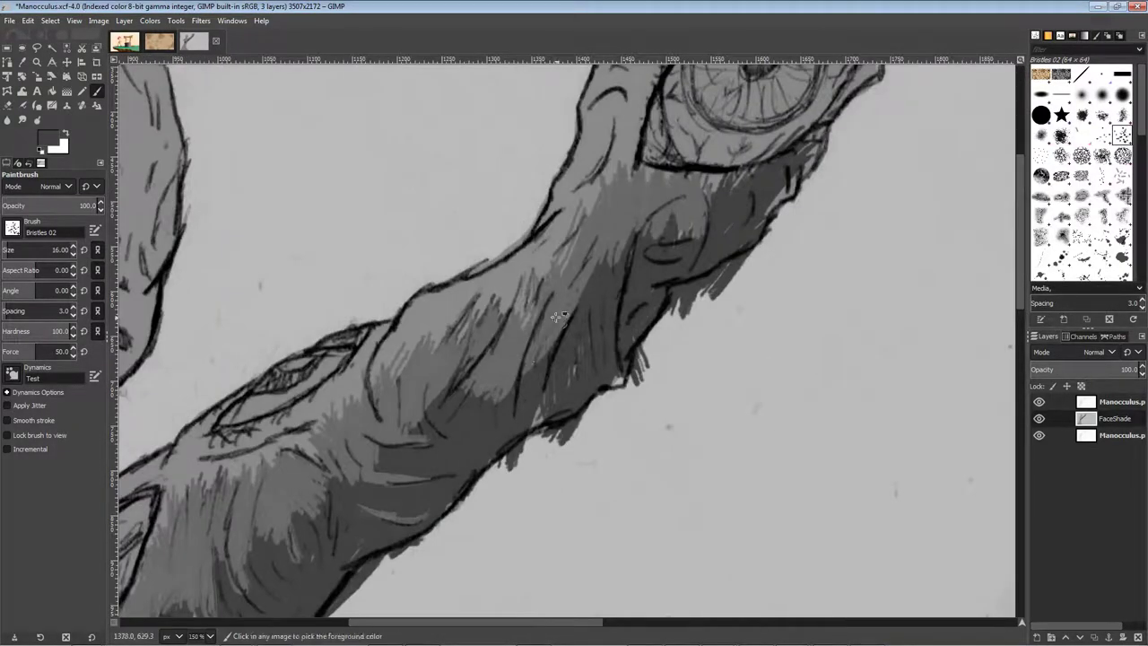
{"action": "left_click_drag", "start_coordinate": [749, 322], "coordinate": [743, 401]}
Set the brush size to 12 and detail the forearm folds with thin dark and mid-grey strokes
{"action": "key", "text": "bracketright"}
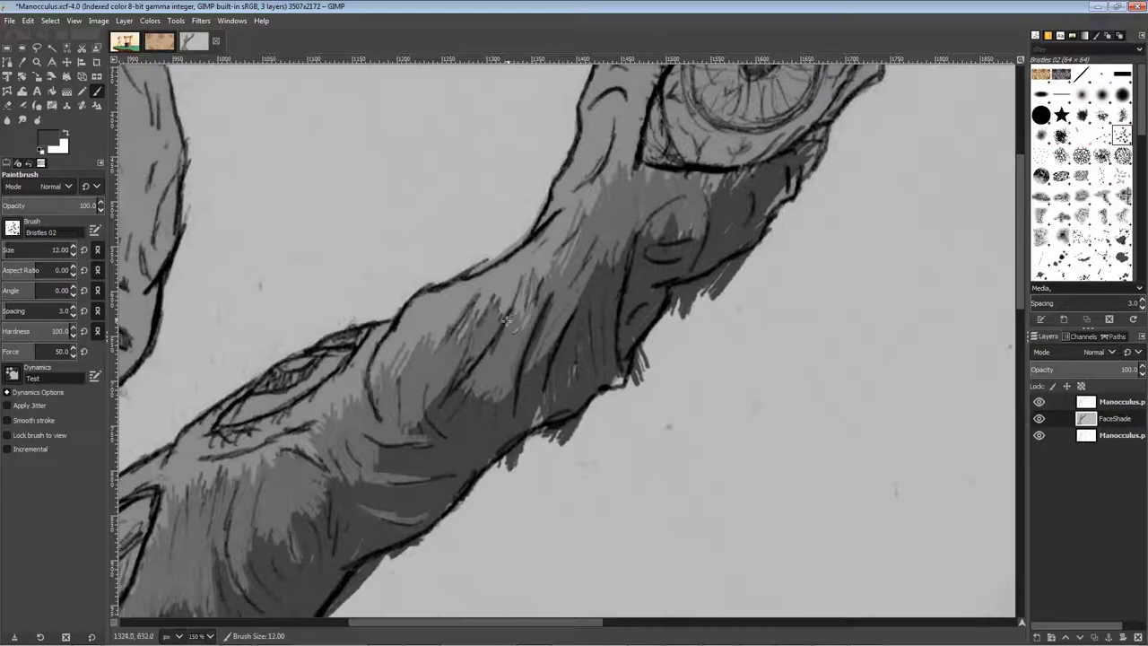
{"action": "scroll", "coordinate": [522, 369], "scroll_direction": "left", "scroll_amount": 2}
{"action": "scroll", "coordinate": [523, 370], "scroll_direction": "down", "scroll_amount": 1}
{"action": "scroll", "coordinate": [474, 373], "scroll_direction": "left", "scroll_amount": 2}
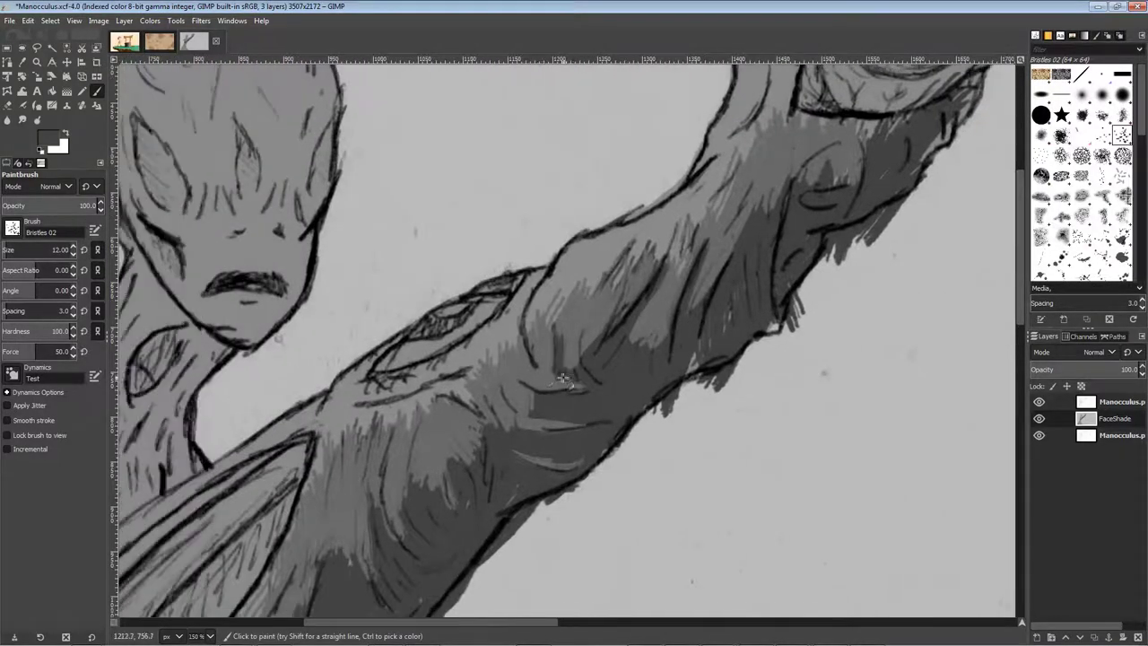
{"action": "scroll", "coordinate": [539, 358], "scroll_direction": "down", "scroll_amount": 6}
{"action": "scroll", "coordinate": [611, 363], "scroll_direction": "up", "scroll_amount": 7}
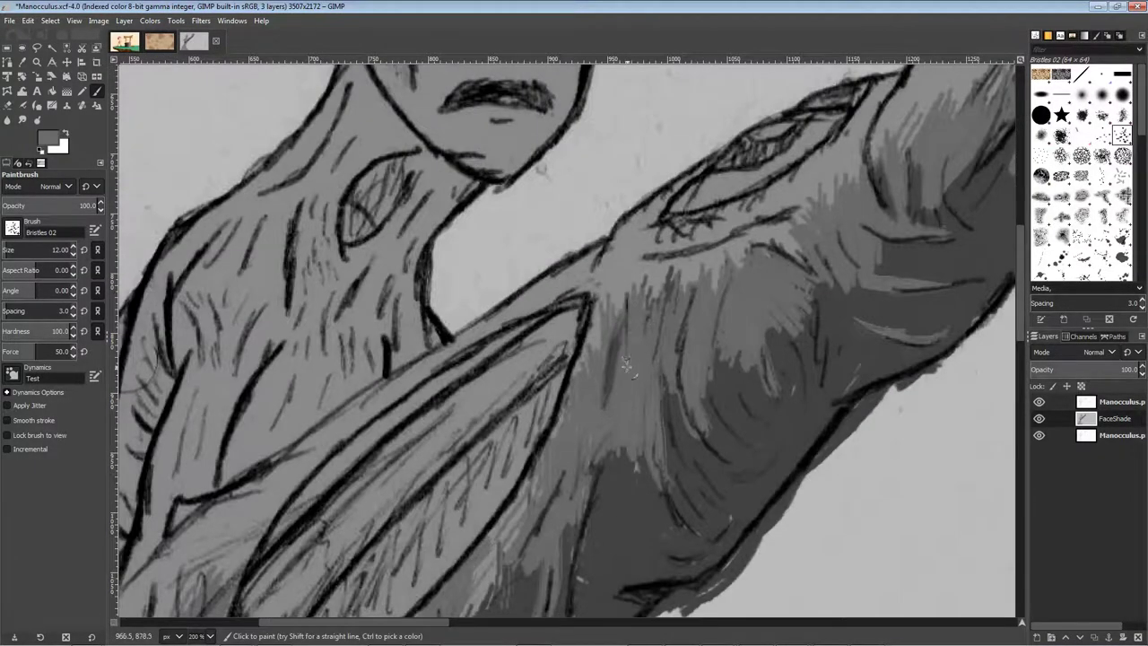
Deepen the shadow beneath the hand's eye with thin dark grey strokes and save the image
{"action": "scroll", "coordinate": [626, 364], "scroll_direction": "right", "scroll_amount": 18}
{"action": "scroll", "coordinate": [538, 332], "scroll_direction": "up", "scroll_amount": 10}
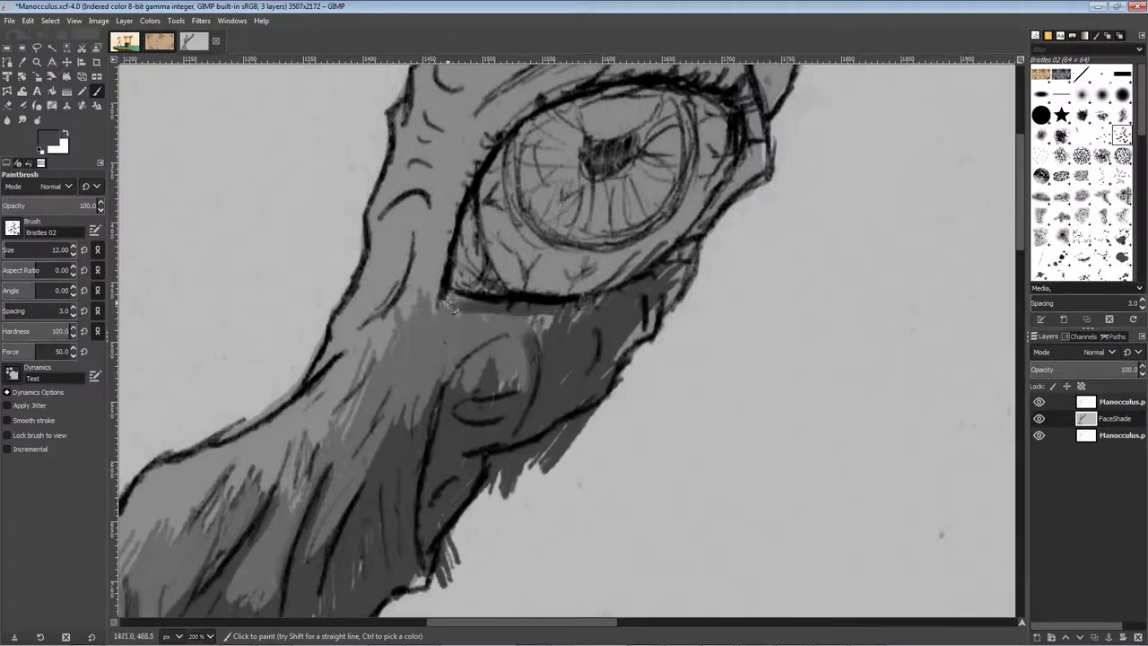
{"action": "scroll", "coordinate": [484, 332], "scroll_direction": "right", "scroll_amount": 3}
{"action": "scroll", "coordinate": [516, 353], "scroll_direction": "up", "scroll_amount": 1}
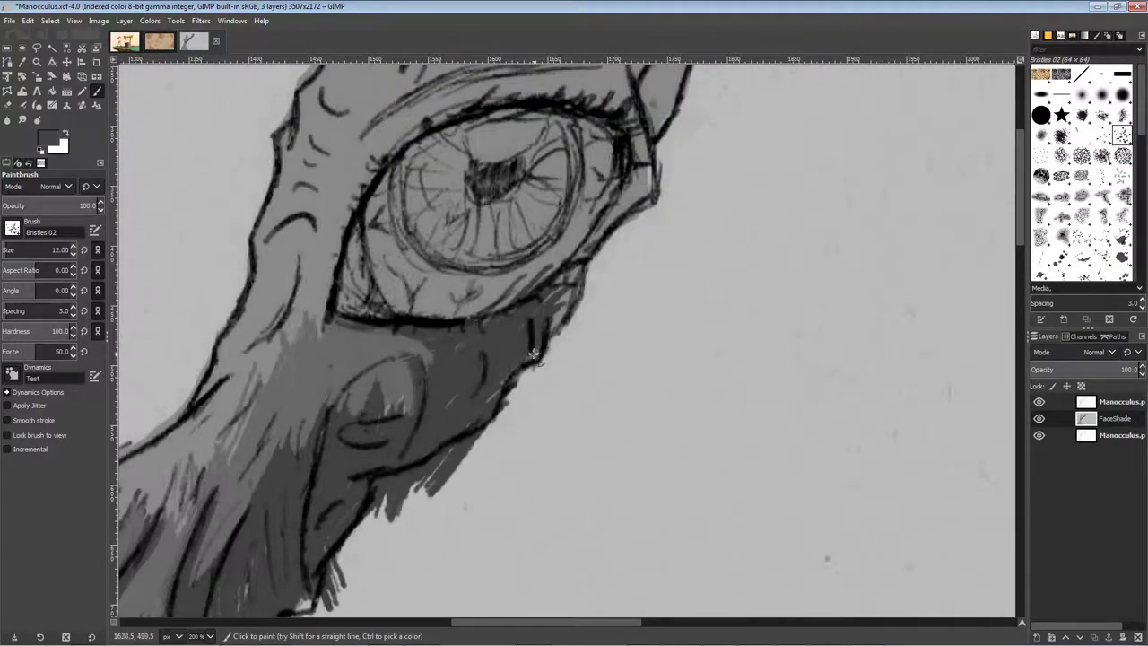
{"action": "left_click_drag", "start_coordinate": [544, 336], "coordinate": [574, 286]}
{"action": "scroll", "coordinate": [641, 359], "scroll_direction": "left", "scroll_amount": 3}
{"action": "scroll", "coordinate": [641, 359], "scroll_direction": "down", "scroll_amount": 7}
{"action": "key", "text": "ctrl+s"}
Sample the background grey, enlarge the brush to 27, and paint away the shading spill beneath the raised arm
{"action": "left_click", "coordinate": [489, 455], "text": "ctrl"}
{"action": "key", "text": "]"}
{"action": "key", "text": "]"}
{"action": "key", "text": "]"}
{"action": "key", "text": "]"}
{"action": "key", "text": "]"}
{"action": "key", "text": "]"}
{"action": "key", "text": "]"}
{"action": "key", "text": "]"}
{"action": "key", "text": "]"}
{"action": "key", "text": "]"}
{"action": "key", "text": "]"}
{"action": "key", "text": "]"}
{"action": "key", "text": "]"}
{"action": "key", "text": "]"}
{"action": "key", "text": "]"}
{"action": "mouse_move", "coordinate": [478, 447]}
{"action": "left_mouse_down"}
{"action": "mouse_move", "coordinate": [526, 416]}
{"action": "mouse_move", "coordinate": [605, 331]}
{"action": "left_mouse_up"}
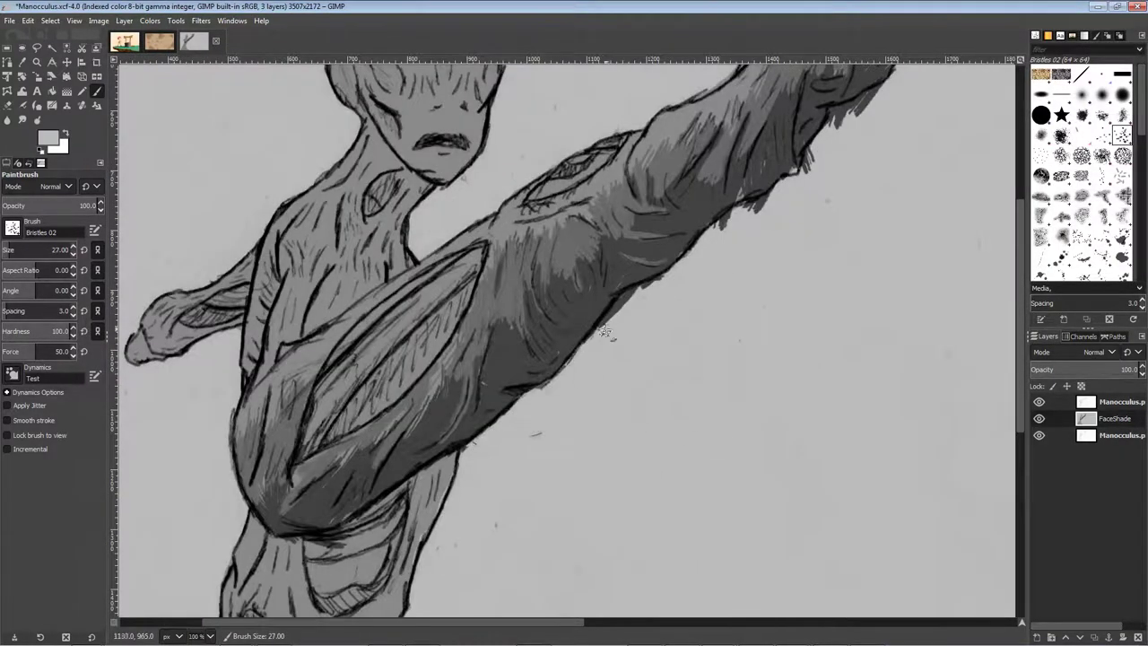
{"action": "scroll", "coordinate": [700, 296], "scroll_direction": "up", "scroll_amount": 4}
{"action": "scroll", "coordinate": [669, 383], "scroll_direction": "right", "scroll_amount": 3}
{"action": "scroll", "coordinate": [717, 300], "scroll_direction": "up", "scroll_amount": 2}
{"action": "scroll", "coordinate": [718, 300], "scroll_direction": "right", "scroll_amount": 1}
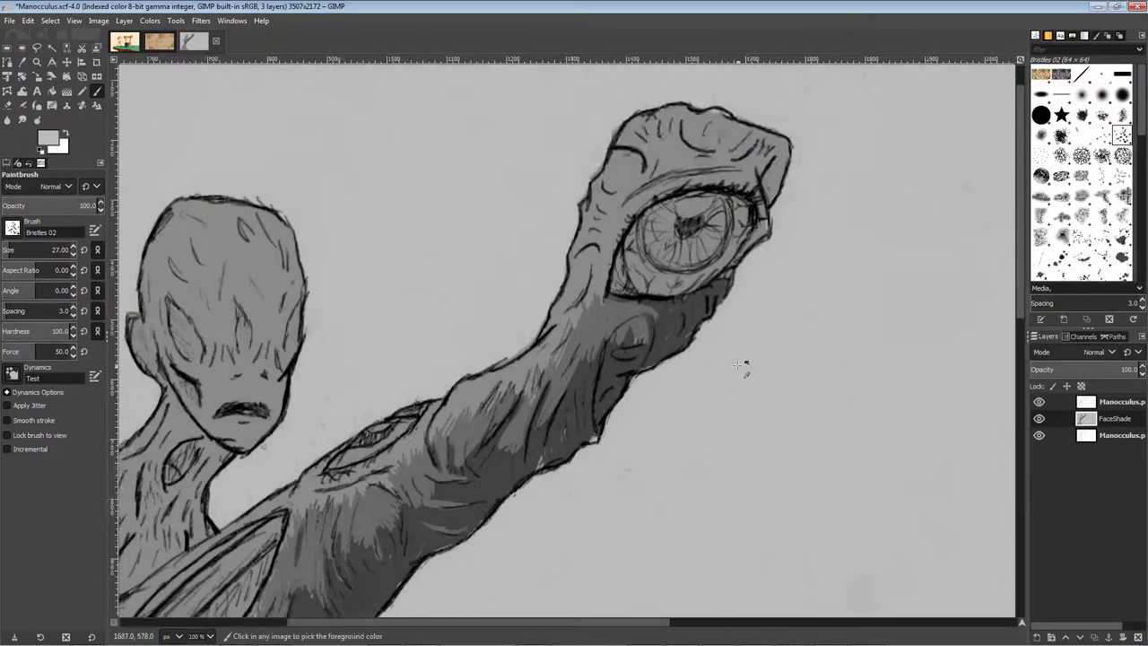
{"action": "scroll", "coordinate": [748, 368], "scroll_direction": "down", "scroll_amount": 4}
{"action": "scroll", "coordinate": [718, 354], "scroll_direction": "up", "scroll_amount": 4}
Sample a mid grey from the hand and shade the folds above the eye and the eyeball's lower edge
{"action": "left_click", "coordinate": [632, 315], "text": "ctrl"}
{"action": "scroll", "coordinate": [641, 305], "scroll_direction": "up", "scroll_amount": 3}
{"action": "scroll", "coordinate": [641, 305], "scroll_direction": "right", "scroll_amount": 1}
{"action": "left_click_drag", "start_coordinate": [639, 215], "coordinate": [659, 235]}
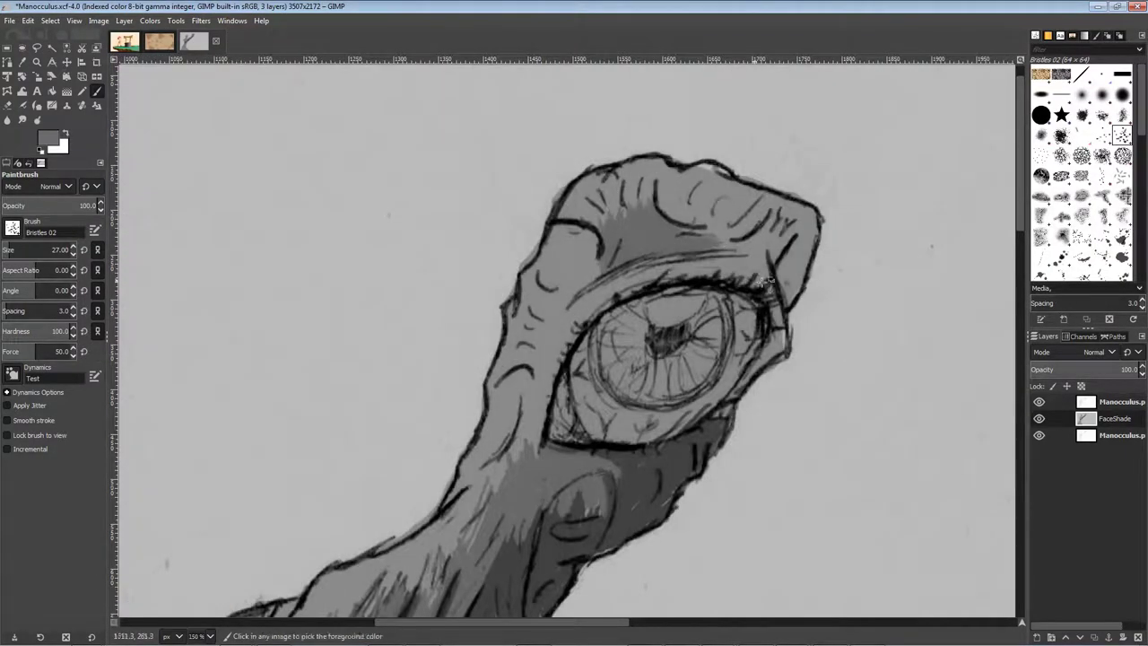
{"action": "mouse_move", "coordinate": [765, 279]}
{"action": "left_mouse_down"}
{"action": "mouse_move", "coordinate": [644, 289]}
{"action": "mouse_move", "coordinate": [548, 399]}
{"action": "mouse_move", "coordinate": [563, 470]}
{"action": "mouse_move", "coordinate": [634, 448]}
{"action": "mouse_move", "coordinate": [664, 409]}
{"action": "left_mouse_up"}
{"action": "scroll", "coordinate": [633, 452], "scroll_direction": "right", "scroll_amount": 1}
{"action": "scroll", "coordinate": [634, 451], "scroll_direction": "down", "scroll_amount": 1}
{"action": "scroll", "coordinate": [619, 418], "scroll_direction": "down", "scroll_amount": 6}
{"action": "scroll", "coordinate": [614, 424], "scroll_direction": "up", "scroll_amount": 7}
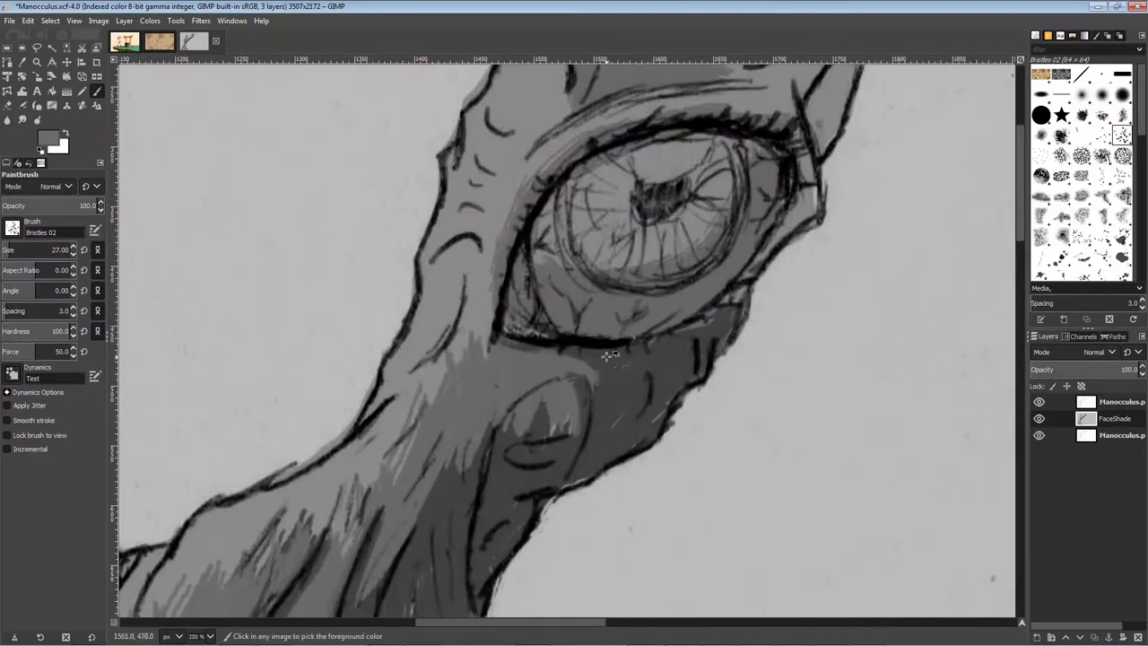
Choose a darker grey foreground colour and save the image
{"action": "left_click", "coordinate": [48, 138]}
{"action": "left_click", "coordinate": [36, 543]}
{"action": "left_click", "coordinate": [185, 636]}
{"action": "left_click", "coordinate": [48, 138]}
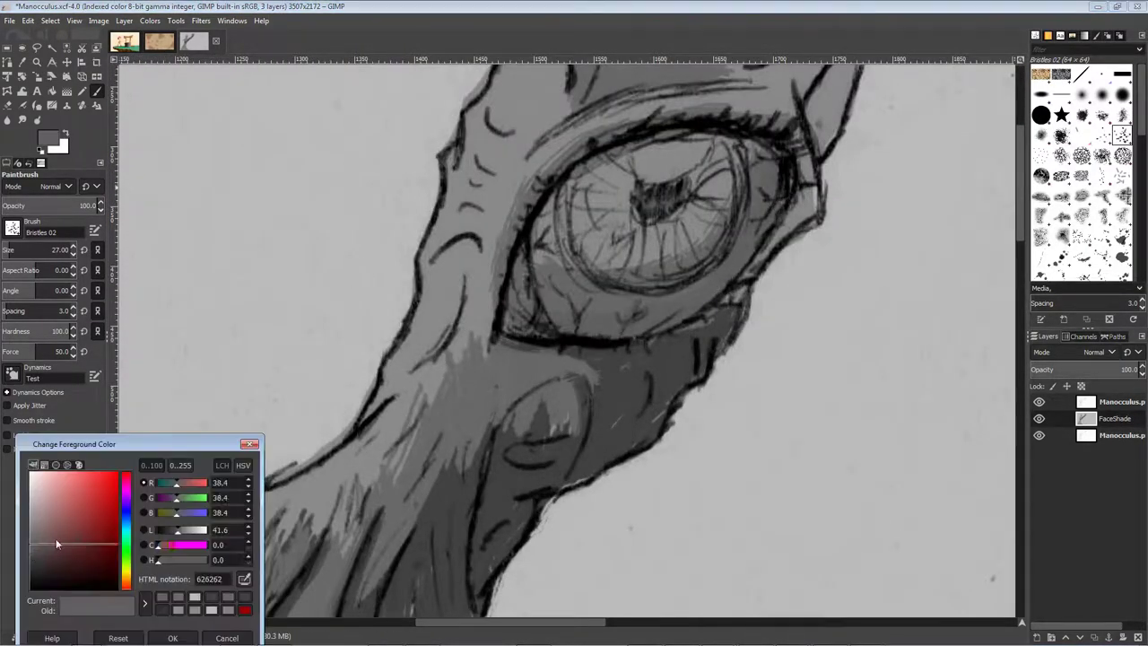
{"action": "left_click", "coordinate": [54, 549]}
{"action": "left_click", "coordinate": [187, 636]}
{"action": "scroll", "coordinate": [773, 145], "scroll_direction": "down", "scroll_amount": 6}
{"action": "scroll", "coordinate": [768, 359], "scroll_direction": "up", "scroll_amount": 3}
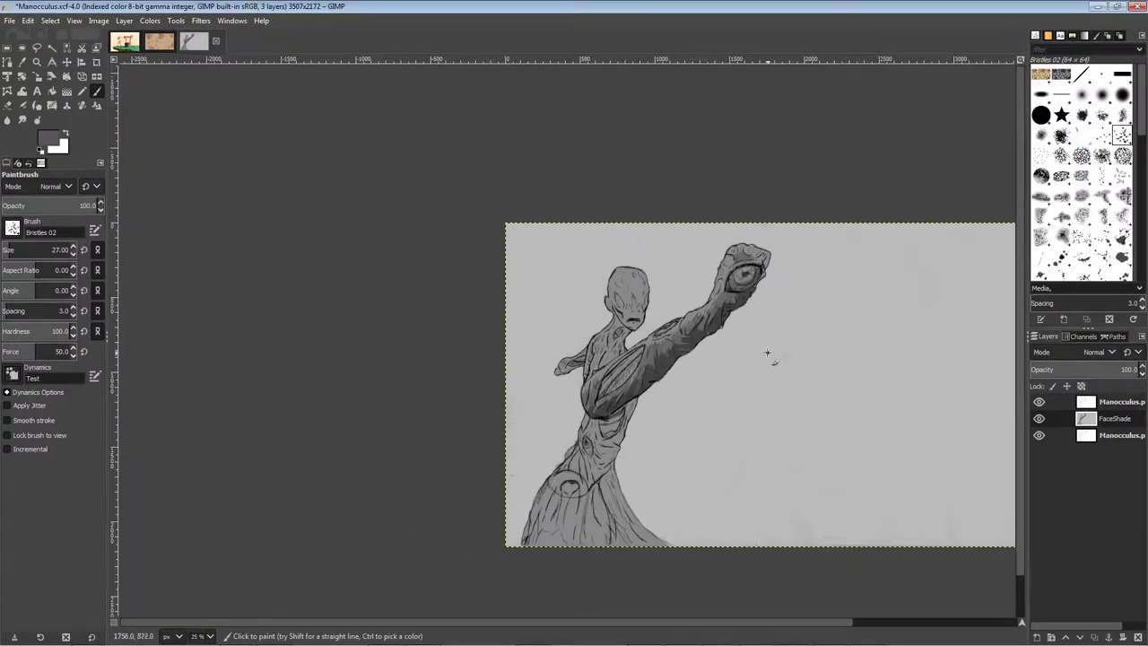
{"action": "key", "text": "ctrl+s"}
Shade the skirt and lower torso in dark grey with the bristle brush at size 67, and save the image
{"action": "mouse_move", "coordinate": [628, 569]}
{"action": "left_mouse_down"}
{"action": "mouse_move", "coordinate": [708, 326]}
{"action": "mouse_move", "coordinate": [697, 449]}
{"action": "mouse_move", "coordinate": [653, 328]}
{"action": "mouse_move", "coordinate": [588, 395]}
{"action": "mouse_move", "coordinate": [574, 475]}
{"action": "mouse_move", "coordinate": [565, 395]}
{"action": "left_mouse_up"}
{"action": "key", "text": "bracketright"}
{"action": "mouse_move", "coordinate": [659, 325]}
{"action": "left_mouse_down"}
{"action": "mouse_move", "coordinate": [597, 439]}
{"action": "mouse_move", "coordinate": [762, 557]}
{"action": "left_mouse_up"}
{"action": "key", "text": "bracketleft"}
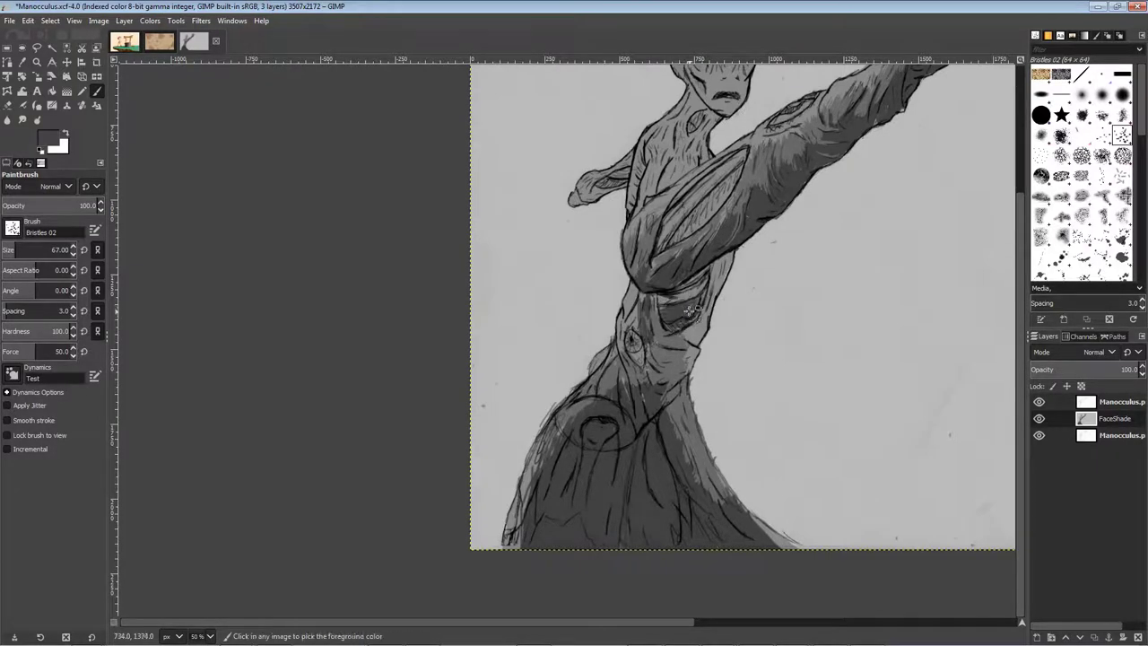
{"action": "key", "text": "ctrl+s"}
Extend the grey shading over the waist, the neck and the shadowed side of the chest
{"action": "left_click_drag", "start_coordinate": [689, 311], "coordinate": [614, 482]}
{"action": "scroll", "coordinate": [617, 310], "scroll_direction": "up", "scroll_amount": 3}
{"action": "left_click_drag", "start_coordinate": [605, 202], "coordinate": [565, 309]}
{"action": "mouse_move", "coordinate": [673, 228]}
{"action": "left_mouse_down"}
{"action": "mouse_move", "coordinate": [622, 305]}
{"action": "mouse_move", "coordinate": [764, 177]}
{"action": "left_mouse_up"}
{"action": "left_click_drag", "start_coordinate": [619, 309], "coordinate": [587, 395]}
{"action": "mouse_move", "coordinate": [641, 278]}
{"action": "left_mouse_down"}
{"action": "mouse_move", "coordinate": [659, 341]}
{"action": "mouse_move", "coordinate": [687, 271]}
{"action": "mouse_move", "coordinate": [659, 193]}
{"action": "mouse_move", "coordinate": [634, 178]}
{"action": "left_mouse_up"}
Shade the shoulder and rear arm with sampled greys, and trim the spill around that arm at brush size 27
{"action": "left_click", "coordinate": [659, 341], "text": "ctrl"}
{"action": "left_click", "coordinate": [631, 296], "text": "ctrl"}
{"action": "left_click_drag", "start_coordinate": [611, 205], "coordinate": [599, 260]}
{"action": "mouse_move", "coordinate": [572, 292]}
{"action": "left_mouse_down"}
{"action": "mouse_move", "coordinate": [440, 368]}
{"action": "mouse_move", "coordinate": [440, 390]}
{"action": "left_mouse_up"}
{"action": "key", "text": "shift+bracketleft"}
{"action": "key", "text": "shift+bracketleft"}
{"action": "key", "text": "shift+bracketleft"}
{"action": "key", "text": "shift+bracketleft"}
{"action": "left_click_drag", "start_coordinate": [565, 334], "coordinate": [475, 362]}
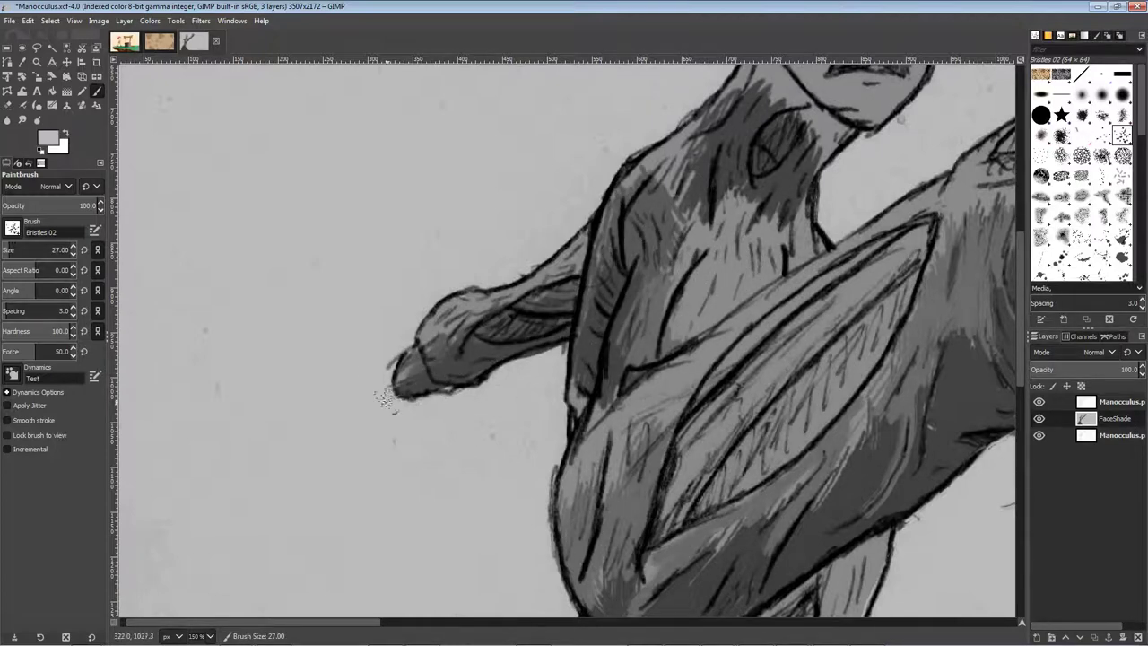
Add sampled grey bristle strokes to the chest, the rear arm and the front elbow, and save the image
{"action": "scroll", "coordinate": [689, 392], "scroll_direction": "down", "scroll_amount": 3}
{"action": "scroll", "coordinate": [717, 316], "scroll_direction": "up", "scroll_amount": 3}
{"action": "left_click_drag", "start_coordinate": [671, 348], "coordinate": [619, 292]}
{"action": "left_click", "coordinate": [619, 289], "text": "ctrl"}
{"action": "mouse_move", "coordinate": [617, 285]}
{"action": "left_mouse_down"}
{"action": "mouse_move", "coordinate": [629, 321]}
{"action": "mouse_move", "coordinate": [673, 345]}
{"action": "mouse_move", "coordinate": [576, 363]}
{"action": "left_mouse_up"}
{"action": "scroll", "coordinate": [514, 451], "scroll_direction": "down", "scroll_amount": 3}
{"action": "left_click_drag", "start_coordinate": [466, 531], "coordinate": [491, 583]}
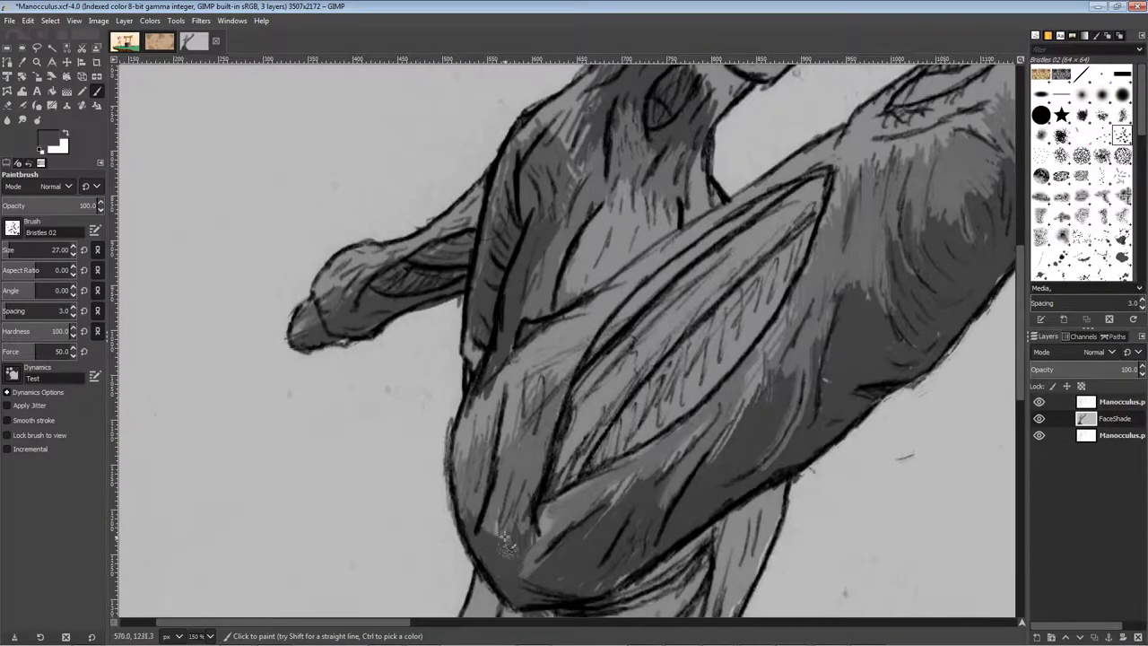
{"action": "left_click_drag", "start_coordinate": [512, 546], "coordinate": [493, 495]}
{"action": "scroll", "coordinate": [562, 353], "scroll_direction": "down", "scroll_amount": 5}
{"action": "scroll", "coordinate": [575, 510], "scroll_direction": "up", "scroll_amount": 3}
{"action": "key", "text": "ctrl+s"}
Sample a mid grey and paint lighter vertical streaks down the folds of the dark skirt
{"action": "left_click", "coordinate": [500, 392], "text": "ctrl"}
{"action": "left_click_drag", "start_coordinate": [500, 393], "coordinate": [480, 538]}
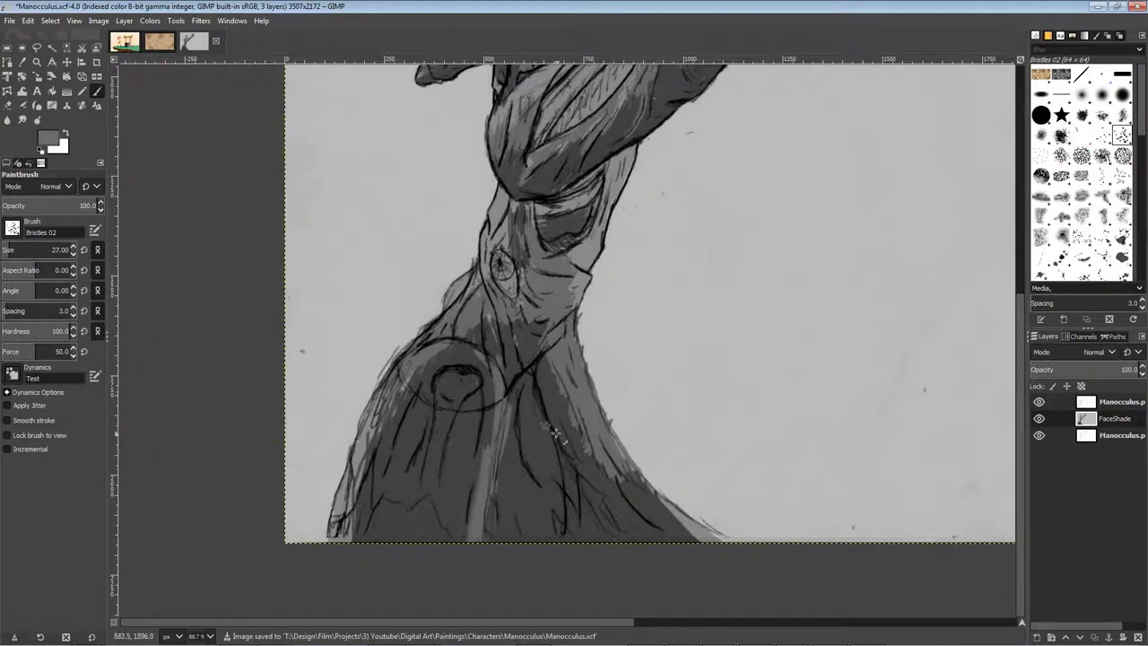
{"action": "left_click_drag", "start_coordinate": [555, 434], "coordinate": [550, 542]}
{"action": "left_click_drag", "start_coordinate": [528, 375], "coordinate": [569, 499]}
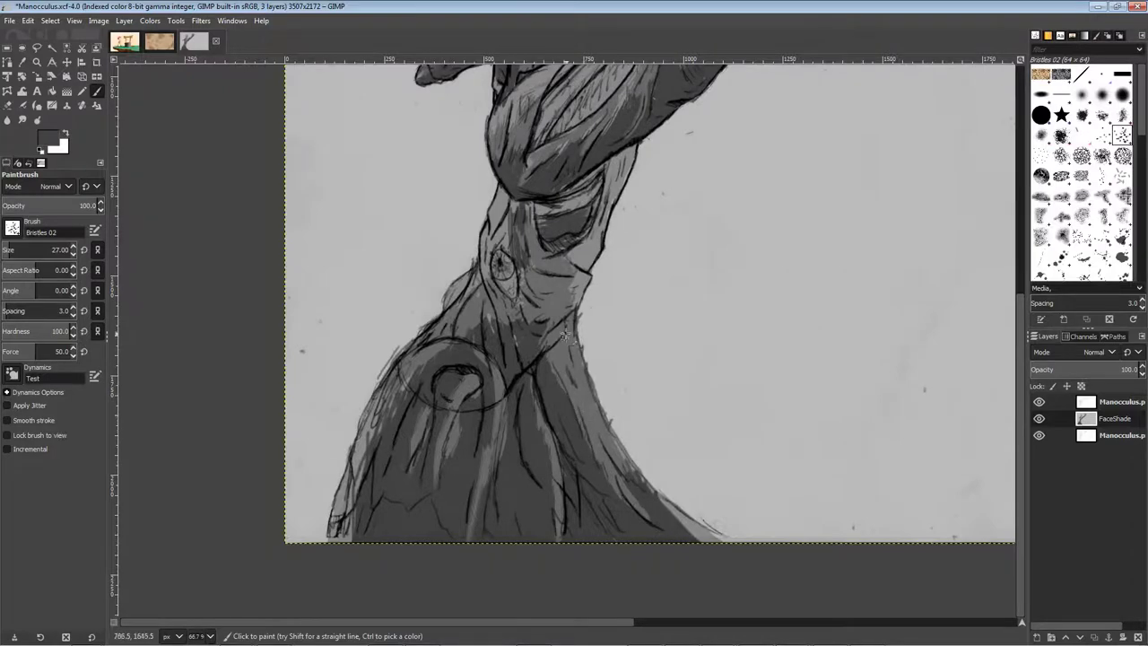
Add dark grey strokes in the long hollow of the raised arm and save the image
{"action": "scroll", "coordinate": [565, 334], "scroll_direction": "down", "scroll_amount": 2}
{"action": "scroll", "coordinate": [658, 279], "scroll_direction": "up", "scroll_amount": 3}
{"action": "key", "text": "ctrl+s"}
{"action": "mouse_move", "coordinate": [592, 253]}
{"action": "left_mouse_down"}
{"action": "mouse_move", "coordinate": [480, 381]}
{"action": "mouse_move", "coordinate": [583, 278]}
{"action": "left_mouse_up"}
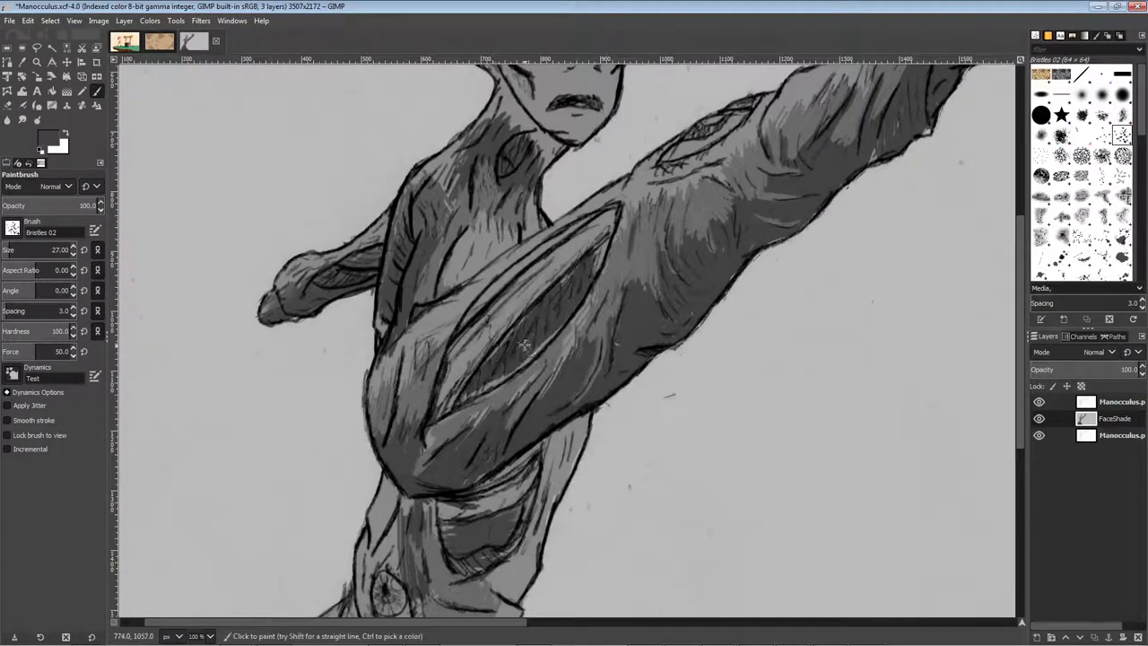
{"action": "scroll", "coordinate": [650, 370], "scroll_direction": "down", "scroll_amount": 5}
{"action": "key", "text": "ctrl+s"}
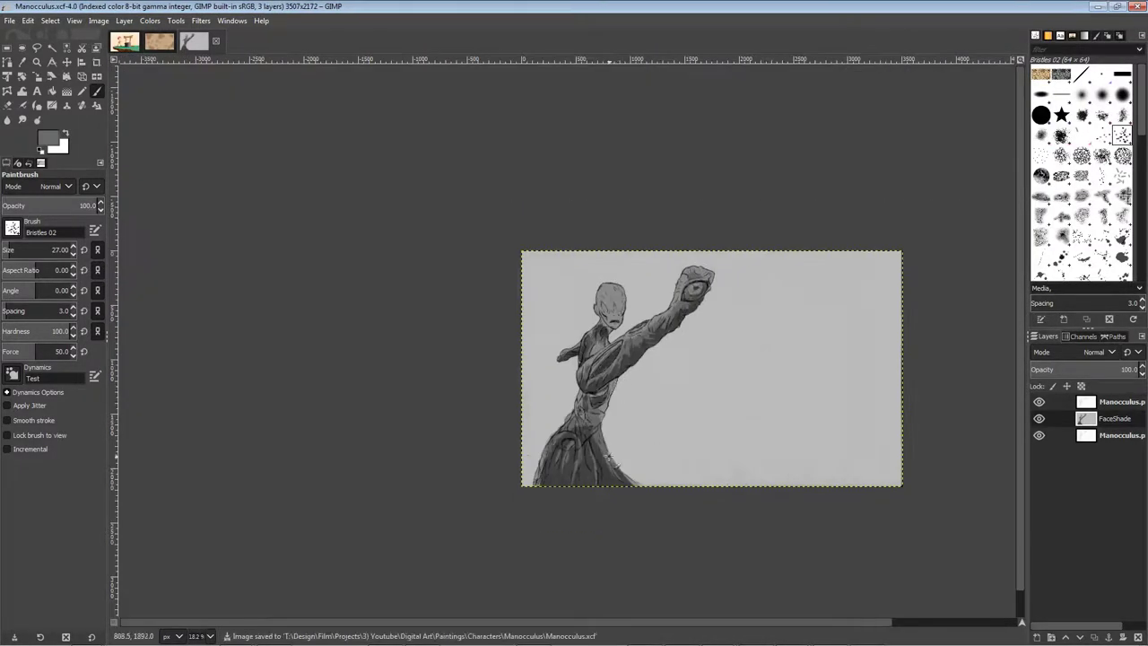
Choose a light grey and paint the white of the raised hand's eye on both sides of the iris
{"action": "scroll", "coordinate": [700, 290], "scroll_direction": "up", "scroll_amount": 7}
{"action": "left_click", "coordinate": [395, 224], "text": "ctrl"}
{"action": "left_click", "coordinate": [48, 137]}
{"action": "left_click", "coordinate": [28, 493]}
{"action": "left_click", "coordinate": [172, 636]}
{"action": "left_click_drag", "start_coordinate": [551, 325], "coordinate": [563, 266]}
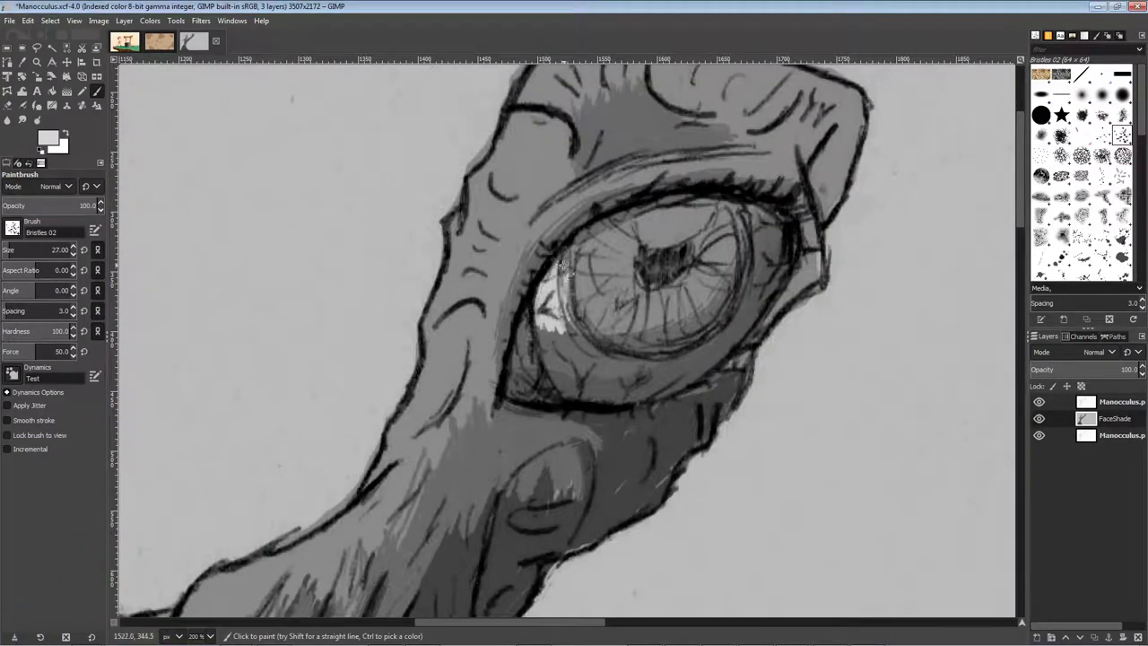
{"action": "left_click", "coordinate": [620, 351], "text": "ctrl"}
{"action": "mouse_move", "coordinate": [567, 380]}
{"action": "left_mouse_down"}
{"action": "mouse_move", "coordinate": [650, 386]}
{"action": "mouse_move", "coordinate": [777, 260]}
{"action": "left_mouse_up"}
Sample intermediate greys and shade the lower white of the hand's eye beneath the iris
{"action": "scroll", "coordinate": [574, 359], "scroll_direction": "up", "scroll_amount": 1}
{"action": "left_click", "coordinate": [549, 314], "text": "ctrl"}
{"action": "left_click_drag", "start_coordinate": [484, 262], "coordinate": [526, 290]}
{"action": "scroll", "coordinate": [534, 309], "scroll_direction": "up", "scroll_amount": 5}
{"action": "left_click", "coordinate": [538, 318], "text": "ctrl"}
{"action": "scroll", "coordinate": [539, 318], "scroll_direction": "down", "scroll_amount": 5}
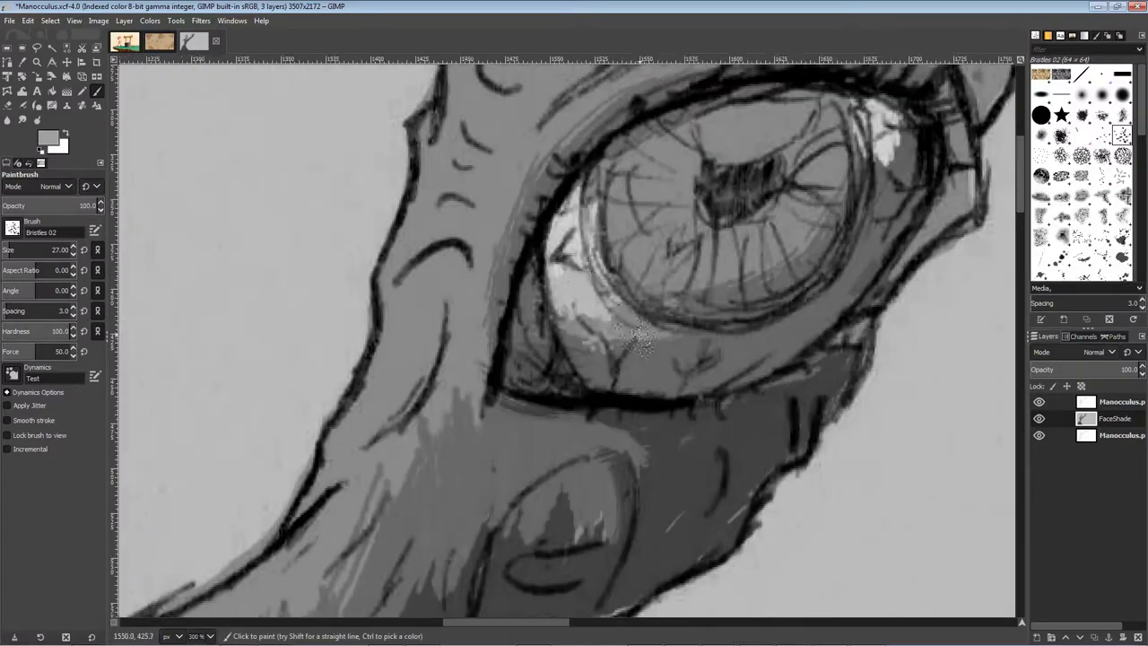
{"action": "mouse_move", "coordinate": [573, 323]}
{"action": "left_mouse_down"}
{"action": "mouse_move", "coordinate": [525, 366]}
{"action": "mouse_move", "coordinate": [639, 346]}
{"action": "mouse_move", "coordinate": [653, 208]}
{"action": "left_mouse_up"}
{"action": "scroll", "coordinate": [543, 334], "scroll_direction": "up", "scroll_amount": 5}
{"action": "left_click", "coordinate": [547, 323], "text": "ctrl"}
{"action": "scroll", "coordinate": [547, 325], "scroll_direction": "down", "scroll_amount": 5}
Blend sampled greys around the outer corner of the hand's eye white and save the image
{"action": "scroll", "coordinate": [597, 347], "scroll_direction": "down", "scroll_amount": 5}
{"action": "scroll", "coordinate": [619, 336], "scroll_direction": "up", "scroll_amount": 5}
{"action": "left_click", "coordinate": [642, 252], "text": "ctrl"}
{"action": "left_click", "coordinate": [648, 199], "text": "ctrl"}
{"action": "scroll", "coordinate": [654, 328], "scroll_direction": "down", "scroll_amount": 5}
{"action": "scroll", "coordinate": [663, 343], "scroll_direction": "up", "scroll_amount": 5}
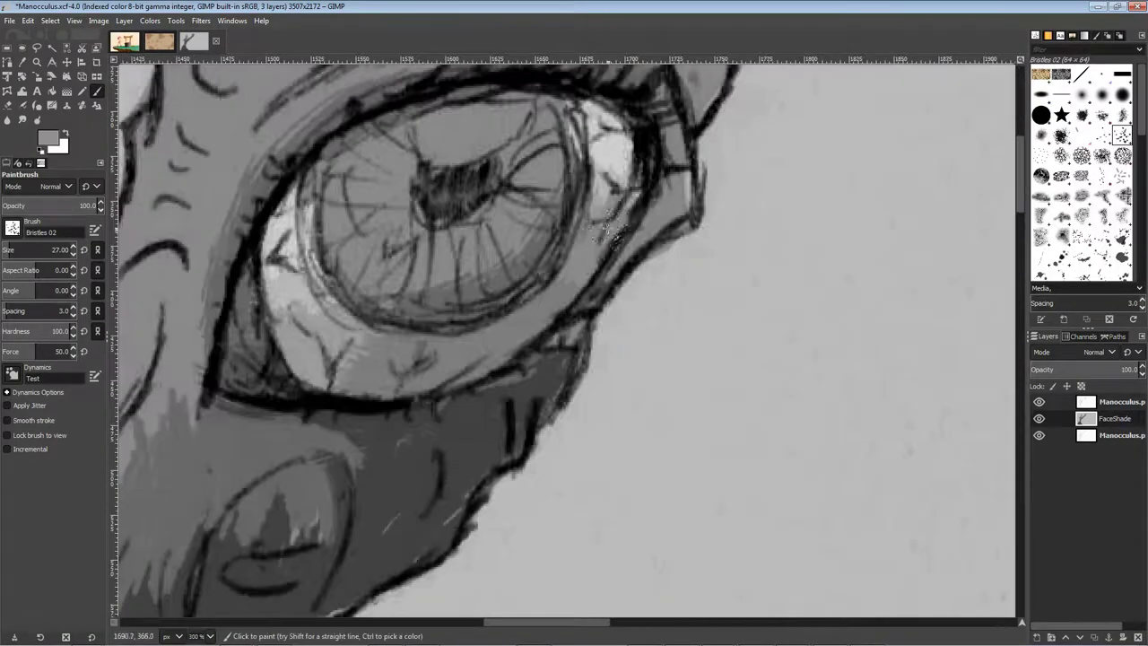
{"action": "scroll", "coordinate": [626, 308], "scroll_direction": "down", "scroll_amount": 5}
{"action": "key", "text": "ctrl+s"}
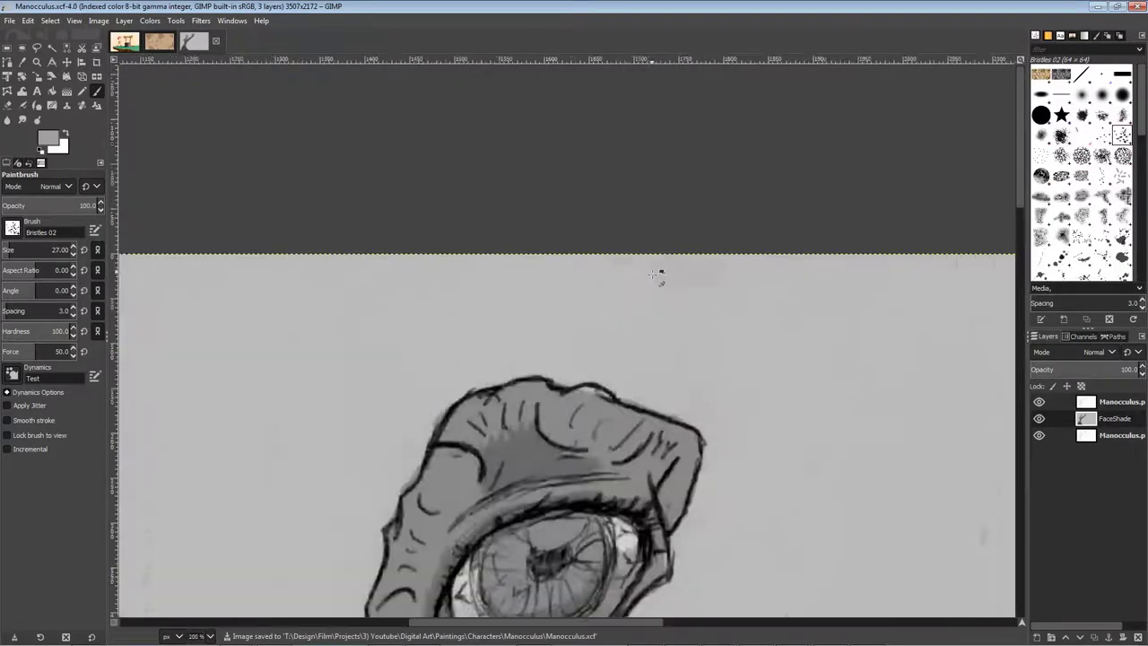
Sample greys and paint darker shading across the upper part of the hand eye's iris
{"action": "scroll", "coordinate": [661, 278], "scroll_direction": "up", "scroll_amount": 5}
{"action": "left_click", "coordinate": [586, 338], "text": "ctrl"}
{"action": "left_click_drag", "start_coordinate": [520, 355], "coordinate": [683, 235]}
{"action": "scroll", "coordinate": [574, 179], "scroll_direction": "down", "scroll_amount": 5}
{"action": "left_click", "coordinate": [556, 148], "text": "ctrl"}
{"action": "mouse_move", "coordinate": [475, 260]}
{"action": "left_mouse_down"}
{"action": "mouse_move", "coordinate": [629, 166]}
{"action": "mouse_move", "coordinate": [475, 288]}
{"action": "left_mouse_up"}
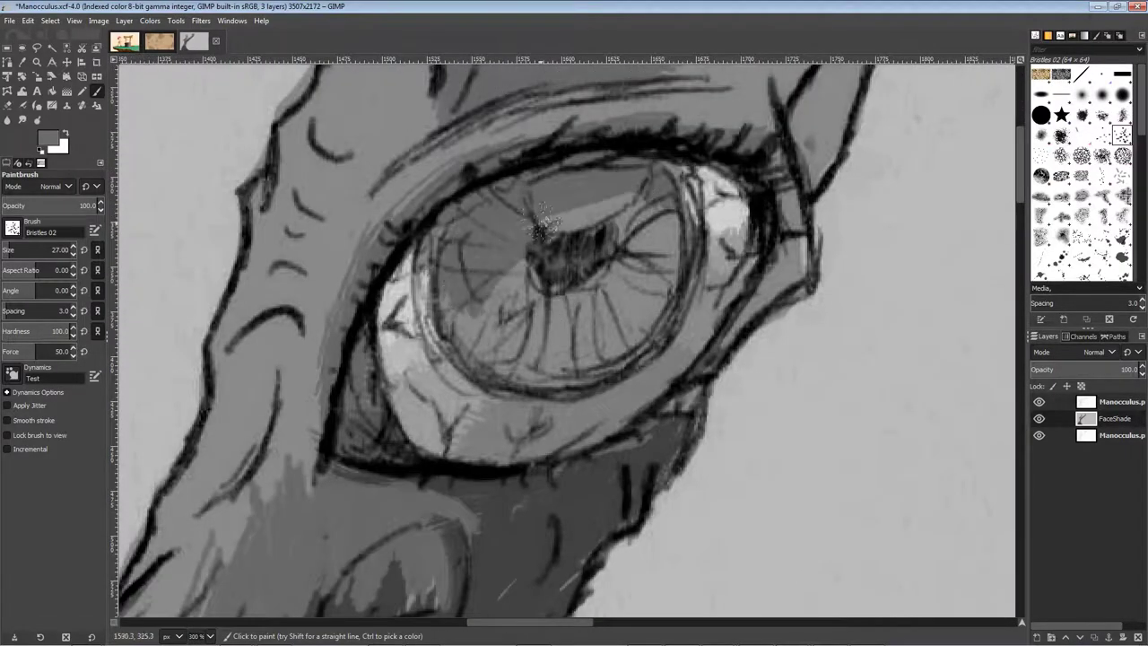
{"action": "left_click_drag", "start_coordinate": [610, 207], "coordinate": [470, 308]}
{"action": "mouse_move", "coordinate": [589, 168]}
{"action": "left_mouse_down"}
{"action": "mouse_move", "coordinate": [448, 272]}
{"action": "mouse_move", "coordinate": [454, 310]}
{"action": "left_mouse_up"}
Deepen the iris shading beside the pupil with sampled greys, reducing the brush size to 16
{"action": "scroll", "coordinate": [502, 233], "scroll_direction": "up", "scroll_amount": 5}
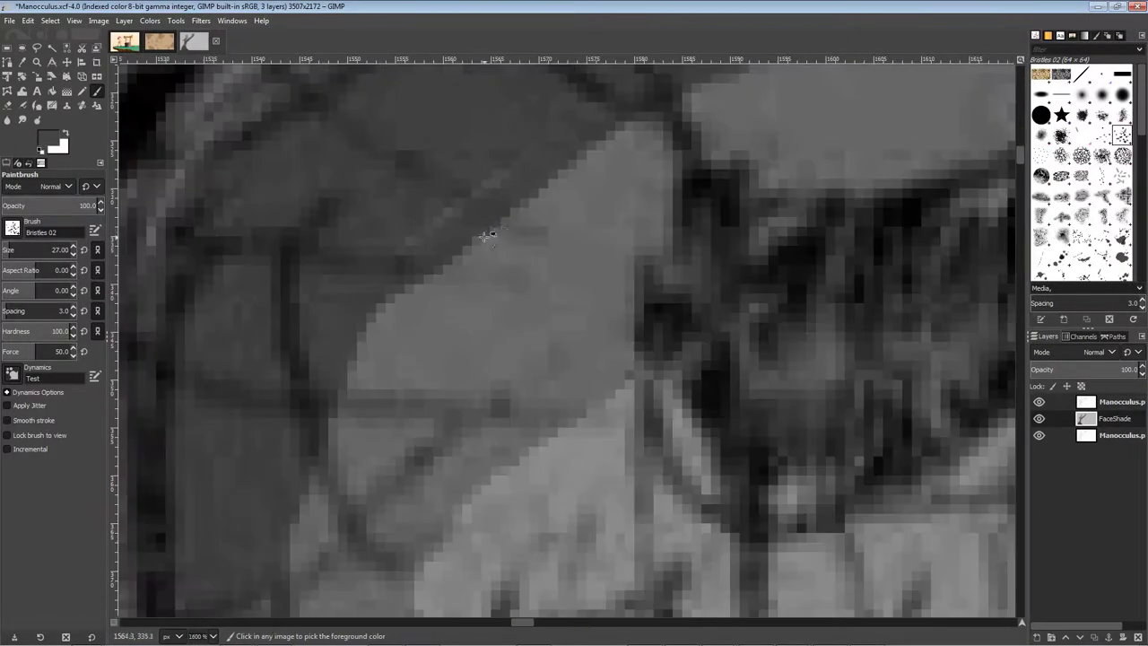
{"action": "left_click", "coordinate": [491, 274], "text": "ctrl"}
{"action": "scroll", "coordinate": [490, 275], "scroll_direction": "down", "scroll_amount": 5}
{"action": "scroll", "coordinate": [543, 231], "scroll_direction": "up", "scroll_amount": 5}
{"action": "mouse_move", "coordinate": [513, 243]}
{"action": "left_mouse_down"}
{"action": "mouse_move", "coordinate": [637, 209]}
{"action": "mouse_move", "coordinate": [502, 238]}
{"action": "mouse_move", "coordinate": [433, 303]}
{"action": "left_mouse_up"}
{"action": "scroll", "coordinate": [533, 233], "scroll_direction": "down", "scroll_amount": 4}
{"action": "scroll", "coordinate": [446, 394], "scroll_direction": "up", "scroll_amount": 2}
{"action": "left_click", "coordinate": [441, 398], "text": "ctrl"}
{"action": "left_click_drag", "start_coordinate": [449, 503], "coordinate": [464, 428]}
{"action": "scroll", "coordinate": [465, 429], "scroll_direction": "down", "scroll_amount": 5}
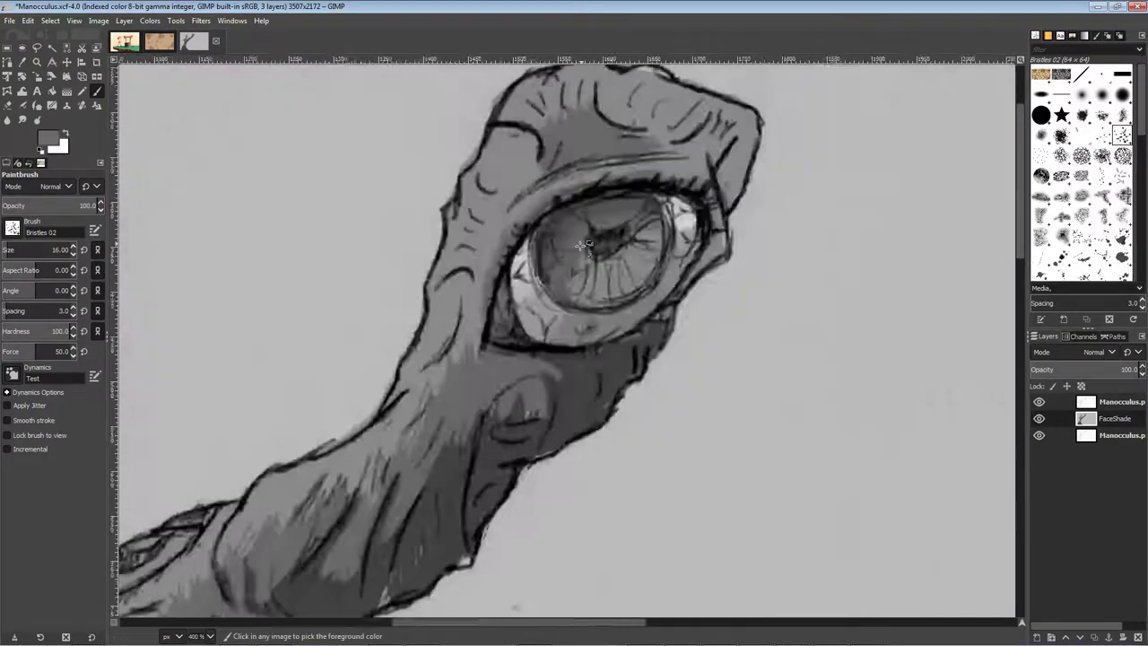
Darken the upper and inner rim of the hand eye's iris with sampled dark greys
{"action": "scroll", "coordinate": [469, 307], "scroll_direction": "up", "scroll_amount": 4}
{"action": "mouse_move", "coordinate": [471, 306]}
{"action": "left_mouse_down"}
{"action": "mouse_move", "coordinate": [530, 220]}
{"action": "mouse_move", "coordinate": [476, 512]}
{"action": "left_mouse_up"}
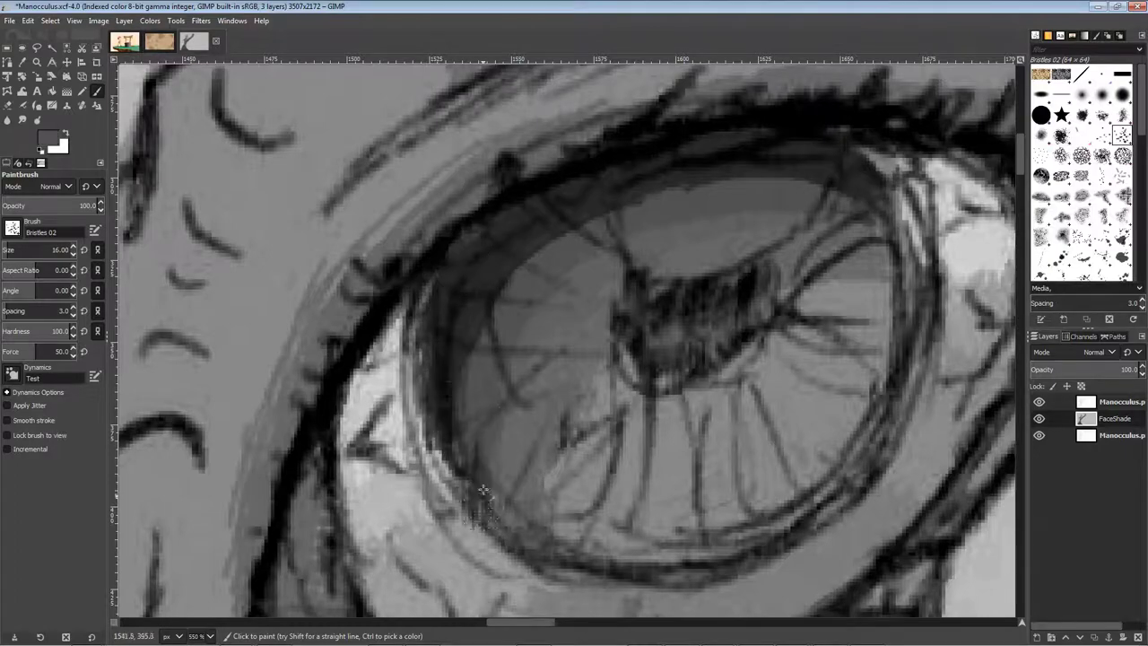
{"action": "left_click", "coordinate": [495, 458], "text": "ctrl"}
{"action": "left_click_drag", "start_coordinate": [495, 467], "coordinate": [884, 215]}
{"action": "left_click", "coordinate": [741, 226], "text": "ctrl"}
{"action": "left_click_drag", "start_coordinate": [753, 233], "coordinate": [511, 493]}
Blend the iris tones around the pupil of the hand's eye with sampled greys and save the image
{"action": "scroll", "coordinate": [509, 395], "scroll_direction": "down", "scroll_amount": 3}
{"action": "scroll", "coordinate": [511, 314], "scroll_direction": "up", "scroll_amount": 2}
{"action": "left_click", "coordinate": [533, 246], "text": "ctrl"}
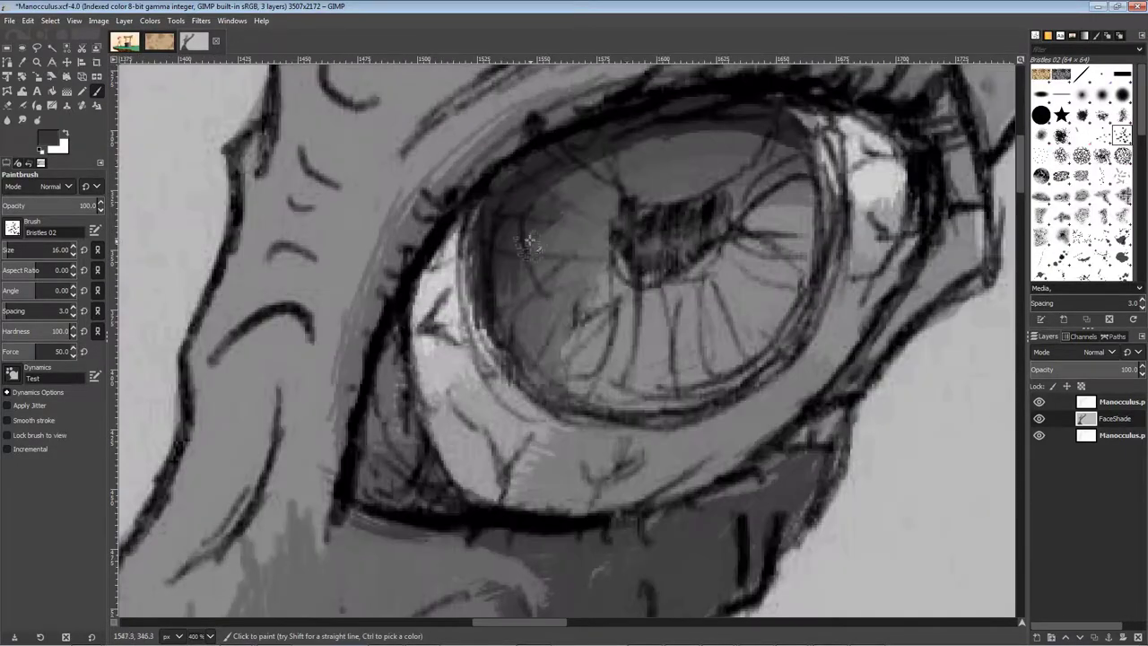
{"action": "left_click", "coordinate": [654, 157], "text": "ctrl"}
{"action": "mouse_move", "coordinate": [538, 235]}
{"action": "left_mouse_down"}
{"action": "mouse_move", "coordinate": [700, 149]}
{"action": "mouse_move", "coordinate": [527, 319]}
{"action": "mouse_move", "coordinate": [720, 147]}
{"action": "mouse_move", "coordinate": [777, 181]}
{"action": "mouse_move", "coordinate": [695, 192]}
{"action": "mouse_move", "coordinate": [536, 380]}
{"action": "left_mouse_up"}
{"action": "left_click", "coordinate": [513, 318], "text": "ctrl"}
{"action": "left_click", "coordinate": [769, 185], "text": "ctrl"}
{"action": "scroll", "coordinate": [752, 228], "scroll_direction": "down", "scroll_amount": 8}
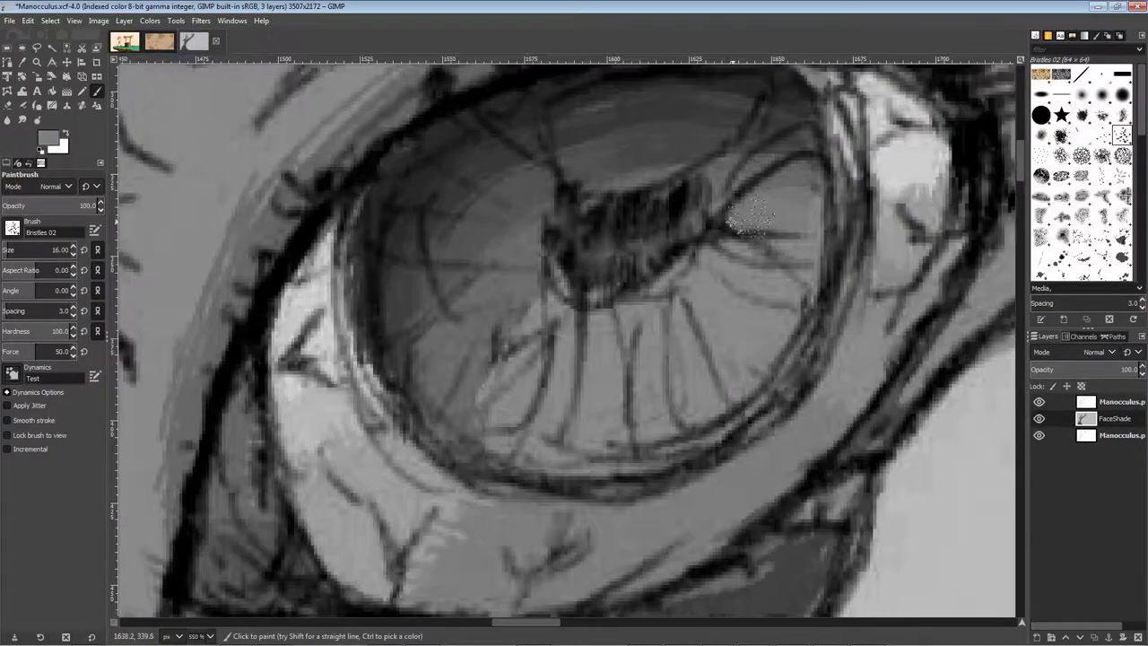
{"action": "key", "text": "ctrl+s"}
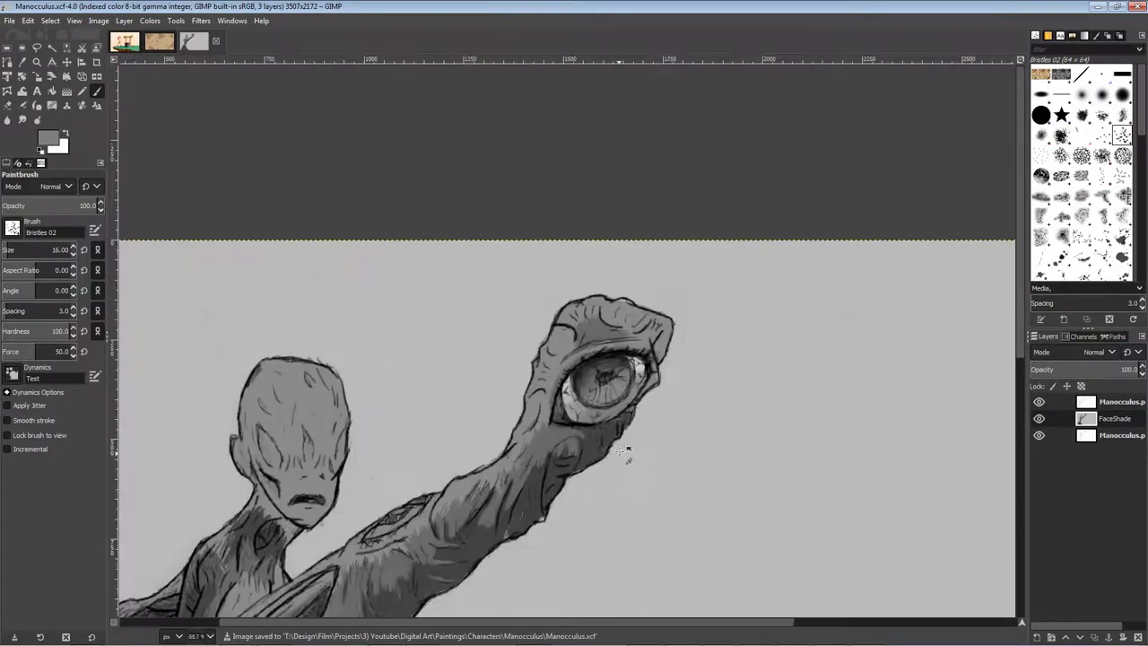
Sample the light eye-white tone, set the brush size to 10 and paint a highlight on the upper iris
{"action": "scroll", "coordinate": [603, 399], "scroll_direction": "up", "scroll_amount": 5}
{"action": "left_click", "coordinate": [821, 237], "text": "ctrl"}
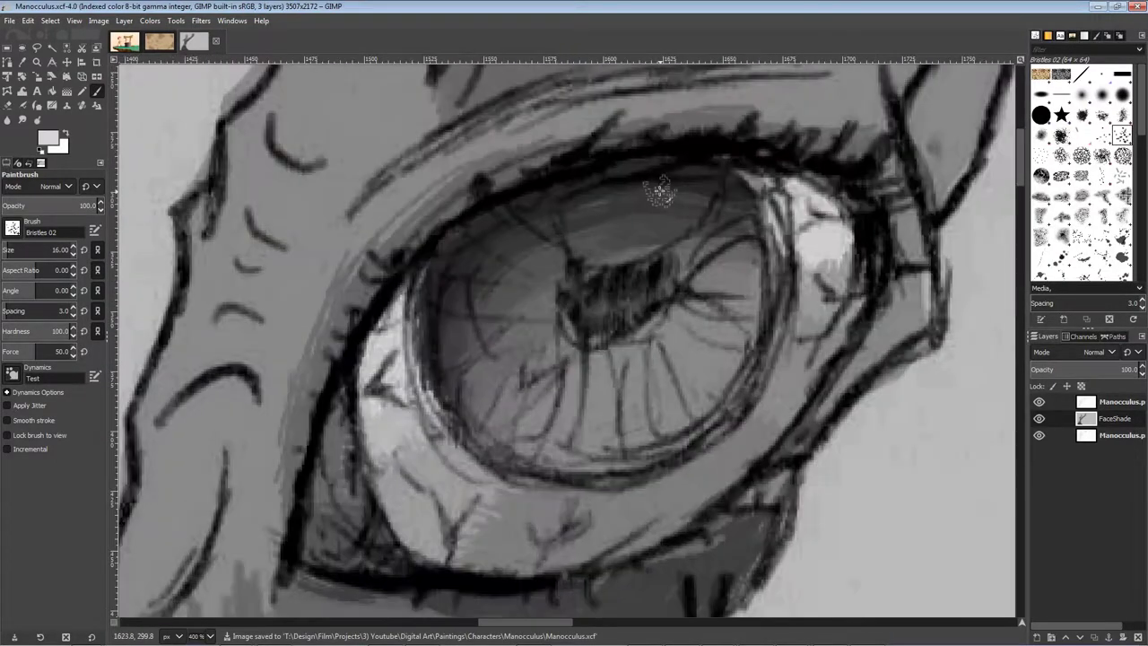
{"action": "key", "text": "bracketleft"}
{"action": "key", "text": "bracketleft"}
{"action": "key", "text": "bracketleft"}
{"action": "key", "text": "bracketleft"}
{"action": "key", "text": "bracketleft"}
{"action": "key", "text": "bracketleft"}
{"action": "mouse_move", "coordinate": [617, 188]}
{"action": "left_mouse_down"}
{"action": "mouse_move", "coordinate": [610, 199]}
{"action": "mouse_move", "coordinate": [659, 191]}
{"action": "left_mouse_up"}
{"action": "scroll", "coordinate": [646, 189], "scroll_direction": "down", "scroll_amount": 6}
{"action": "scroll", "coordinate": [632, 193], "scroll_direction": "up", "scroll_amount": 4}
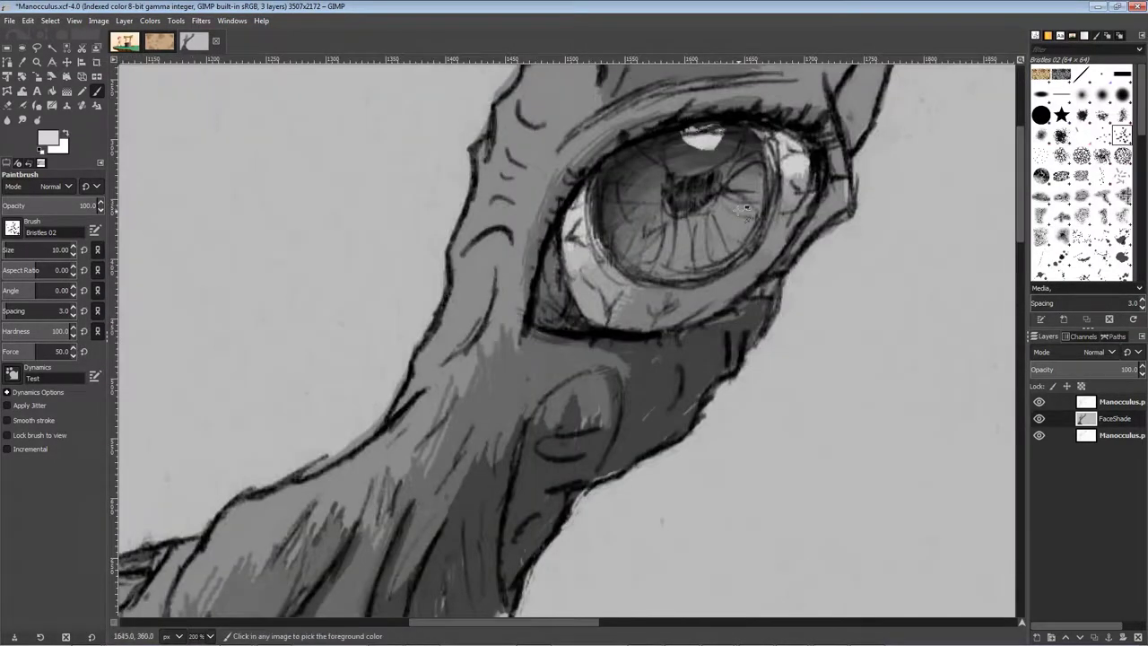
Paint the white and a small highlight of the narrow eye on the forearm in light grey, and save
{"action": "scroll", "coordinate": [746, 208], "scroll_direction": "down", "scroll_amount": 6}
{"action": "scroll", "coordinate": [708, 292], "scroll_direction": "up", "scroll_amount": 6}
{"action": "mouse_move", "coordinate": [260, 547]}
{"action": "left_mouse_down"}
{"action": "mouse_move", "coordinate": [461, 473]}
{"action": "mouse_move", "coordinate": [655, 310]}
{"action": "mouse_move", "coordinate": [531, 392]}
{"action": "mouse_move", "coordinate": [660, 329]}
{"action": "left_mouse_up"}
{"action": "scroll", "coordinate": [686, 360], "scroll_direction": "down", "scroll_amount": 8}
{"action": "left_click", "coordinate": [830, 377], "text": "ctrl"}
{"action": "scroll", "coordinate": [721, 393], "scroll_direction": "up", "scroll_amount": 5}
{"action": "scroll", "coordinate": [417, 458], "scroll_direction": "down", "scroll_amount": 2}
{"action": "left_click", "coordinate": [431, 457], "text": "ctrl"}
{"action": "scroll", "coordinate": [553, 393], "scroll_direction": "up", "scroll_amount": 4}
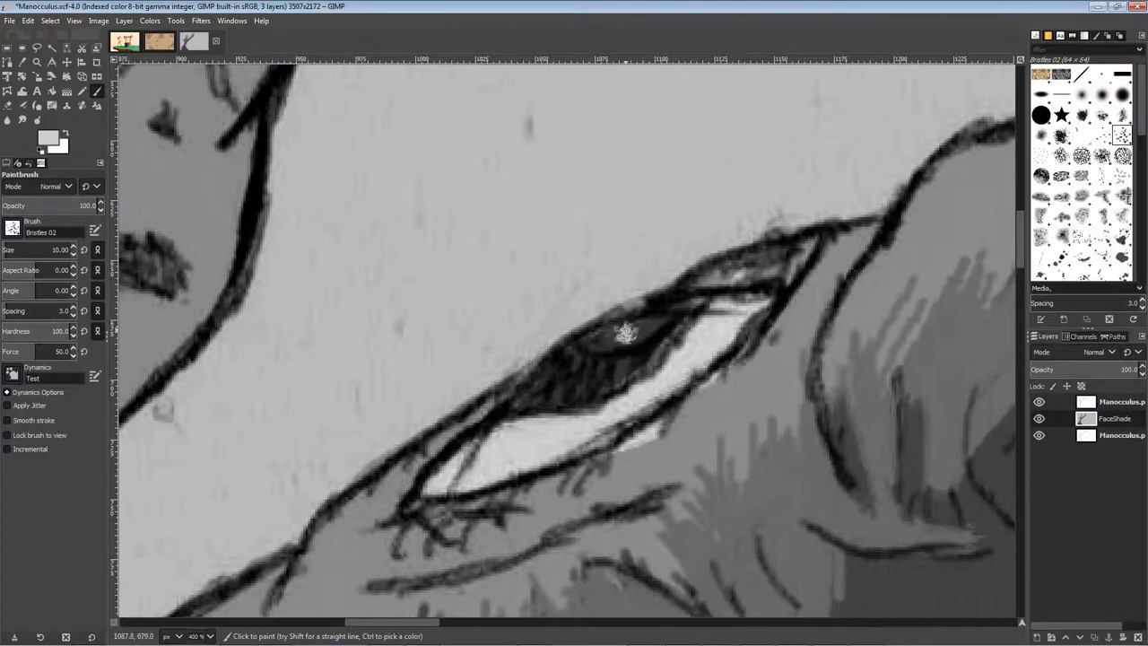
{"action": "scroll", "coordinate": [626, 334], "scroll_direction": "down", "scroll_amount": 6}
{"action": "key", "text": "ctrl+s"}
Sample a light tone and paint the white of the waist eye below its iris, adding sampled greys
{"action": "scroll", "coordinate": [520, 332], "scroll_direction": "up", "scroll_amount": 5}
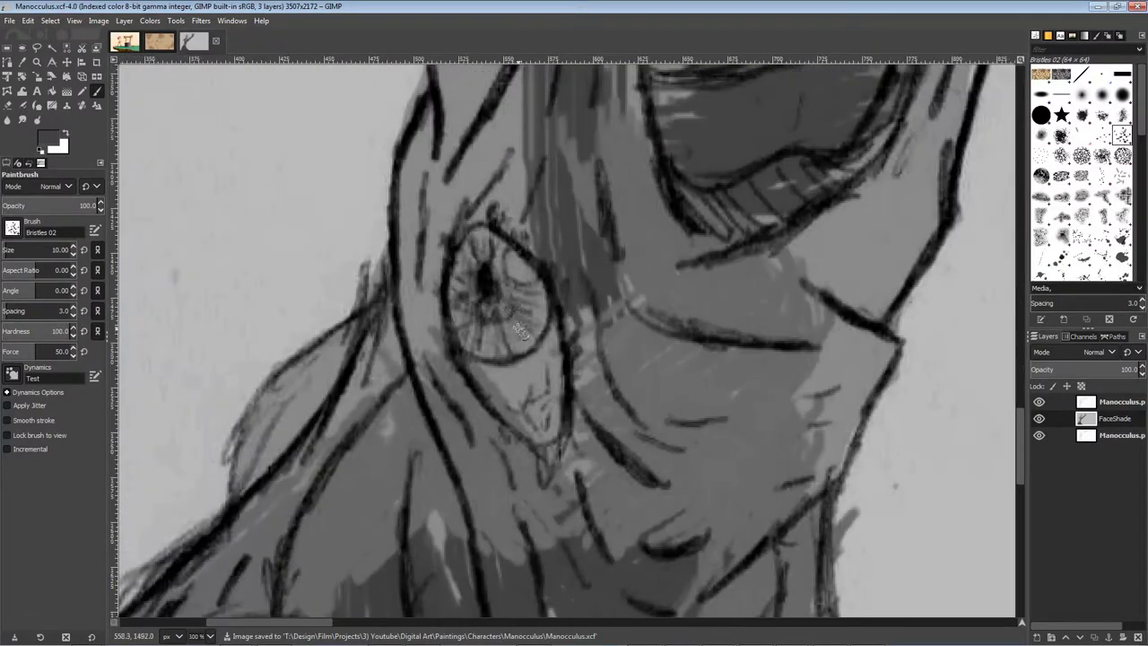
{"action": "scroll", "coordinate": [520, 331], "scroll_direction": "down", "scroll_amount": 5}
{"action": "left_click", "coordinate": [745, 132], "text": "ctrl"}
{"action": "scroll", "coordinate": [502, 314], "scroll_direction": "up", "scroll_amount": 6}
{"action": "mouse_move", "coordinate": [495, 291]}
{"action": "left_mouse_down"}
{"action": "mouse_move", "coordinate": [543, 346]}
{"action": "mouse_move", "coordinate": [584, 296]}
{"action": "mouse_move", "coordinate": [590, 260]}
{"action": "mouse_move", "coordinate": [621, 324]}
{"action": "left_mouse_up"}
{"action": "scroll", "coordinate": [589, 260], "scroll_direction": "up", "scroll_amount": 4}
{"action": "left_click", "coordinate": [556, 198], "text": "ctrl"}
{"action": "scroll", "coordinate": [574, 242], "scroll_direction": "down", "scroll_amount": 4}
{"action": "scroll", "coordinate": [583, 251], "scroll_direction": "up", "scroll_amount": 4}
{"action": "left_click", "coordinate": [598, 231], "text": "ctrl"}
{"action": "scroll", "coordinate": [621, 278], "scroll_direction": "down", "scroll_amount": 3}
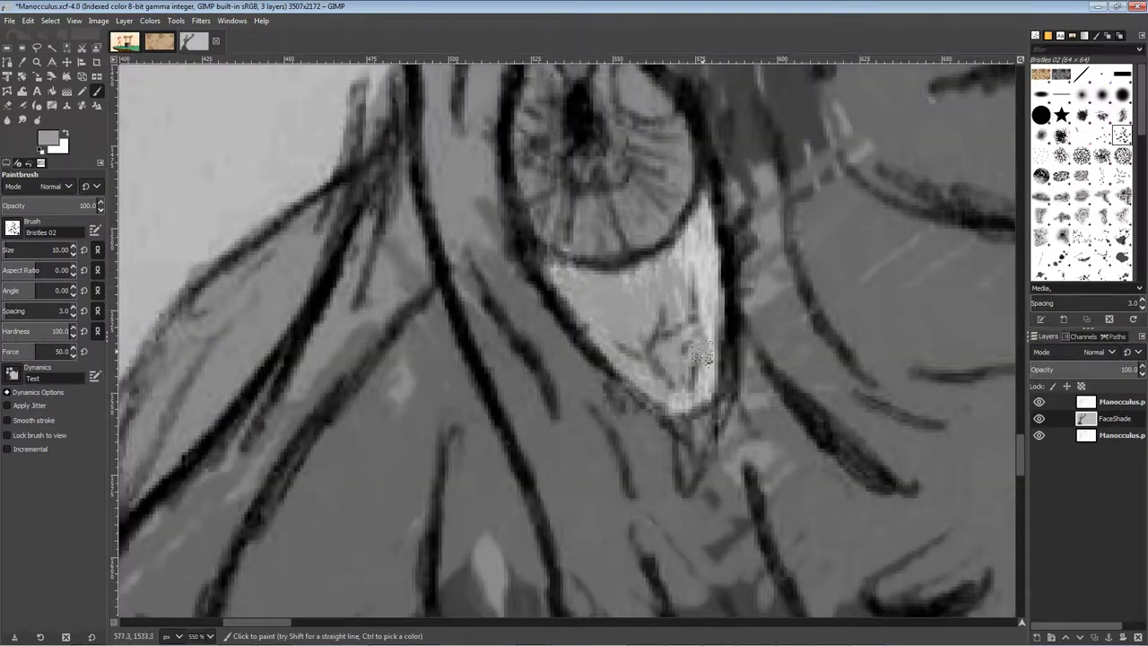
Shade the edges and lower corner of the waist eye's white with progressively darker greys
{"action": "scroll", "coordinate": [659, 359], "scroll_direction": "up", "scroll_amount": 2}
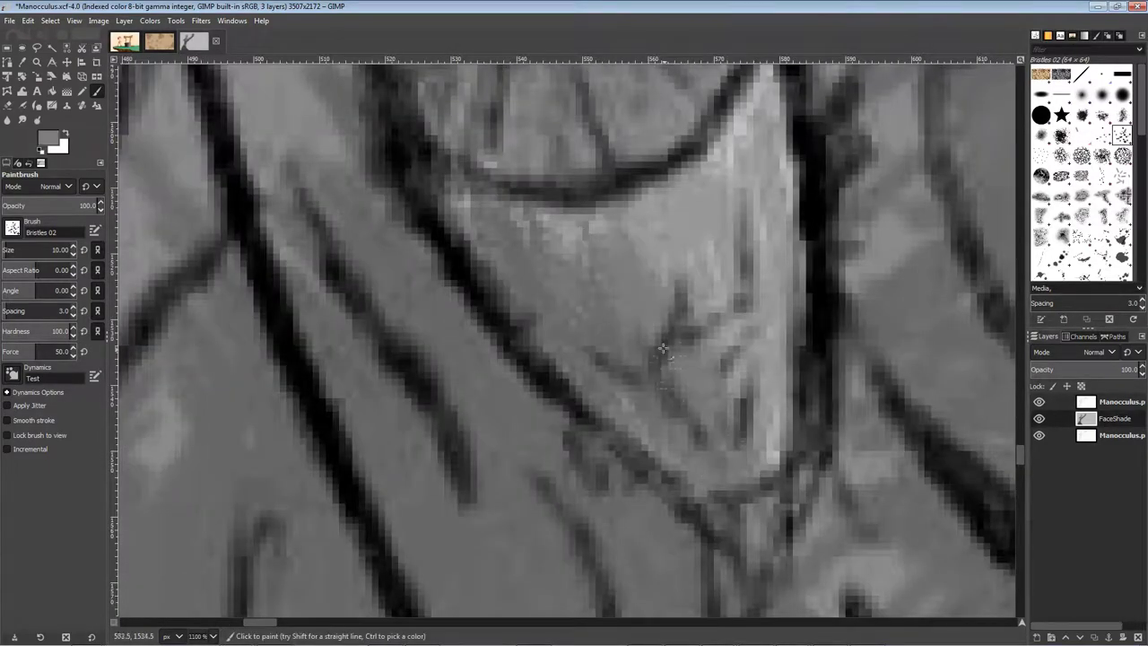
{"action": "scroll", "coordinate": [583, 377], "scroll_direction": "down", "scroll_amount": 4}
{"action": "scroll", "coordinate": [566, 390], "scroll_direction": "up", "scroll_amount": 3}
{"action": "scroll", "coordinate": [681, 324], "scroll_direction": "down", "scroll_amount": 2}
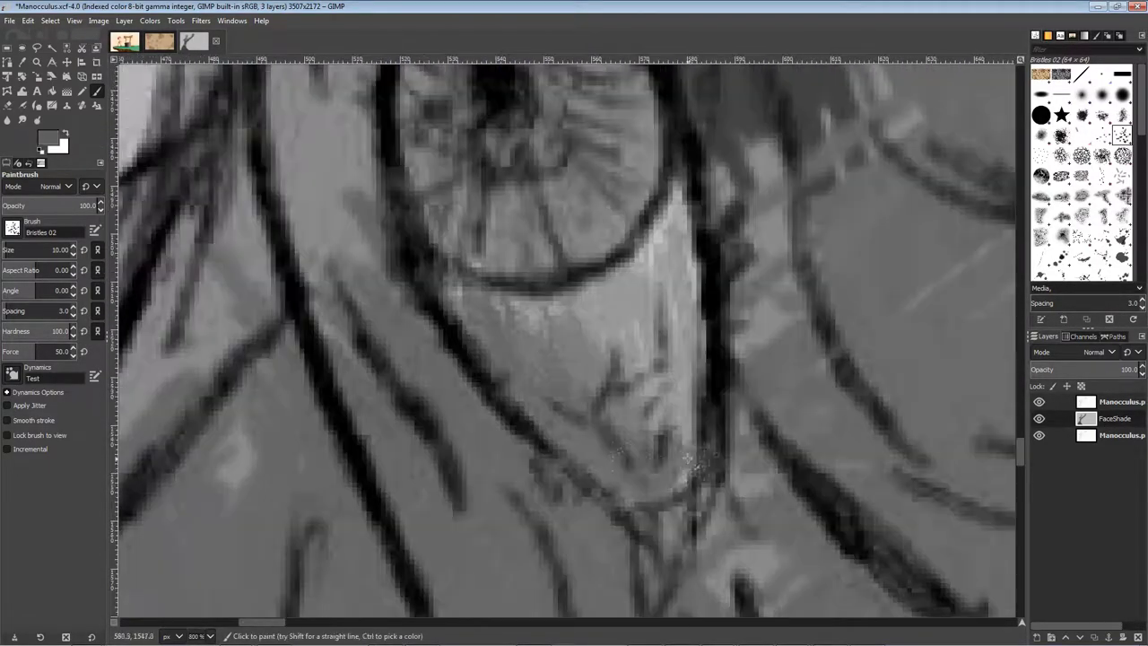
{"action": "scroll", "coordinate": [679, 484], "scroll_direction": "down", "scroll_amount": 3}
{"action": "scroll", "coordinate": [679, 485], "scroll_direction": "up", "scroll_amount": 2}
{"action": "scroll", "coordinate": [679, 484], "scroll_direction": "up", "scroll_amount": 3}
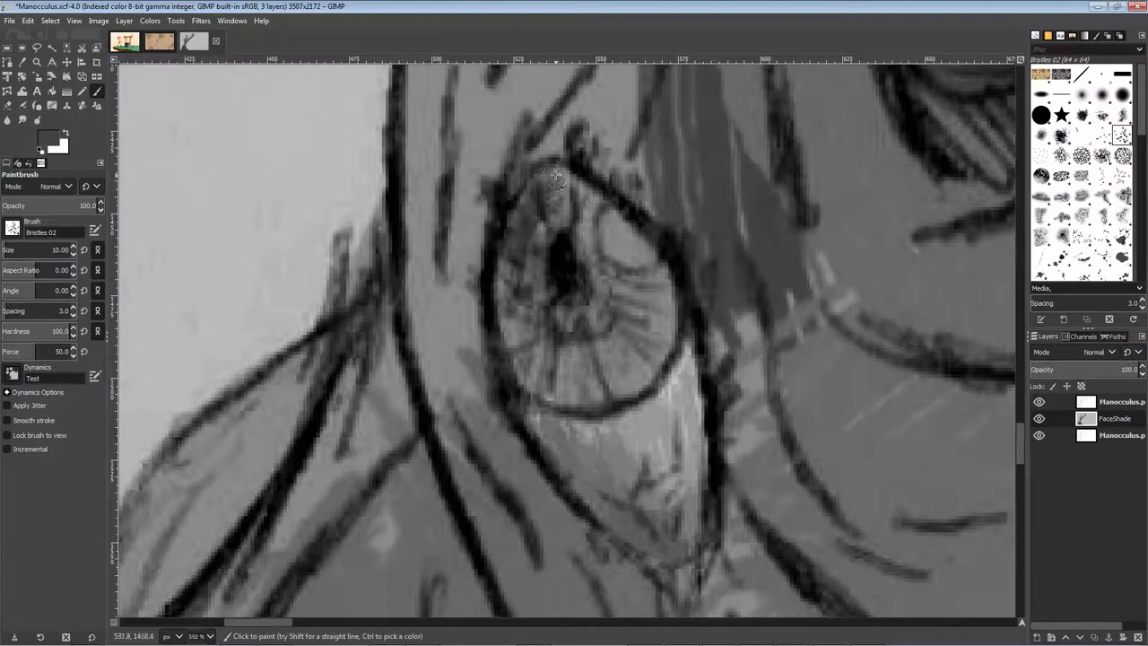
Set the foreground colour to very dark grey 1e1e1e and darken the upper iris of the waist eye
{"action": "left_click", "coordinate": [585, 243], "text": "ctrl"}
{"action": "left_click", "coordinate": [48, 138]}
{"action": "left_click", "coordinate": [41, 588]}
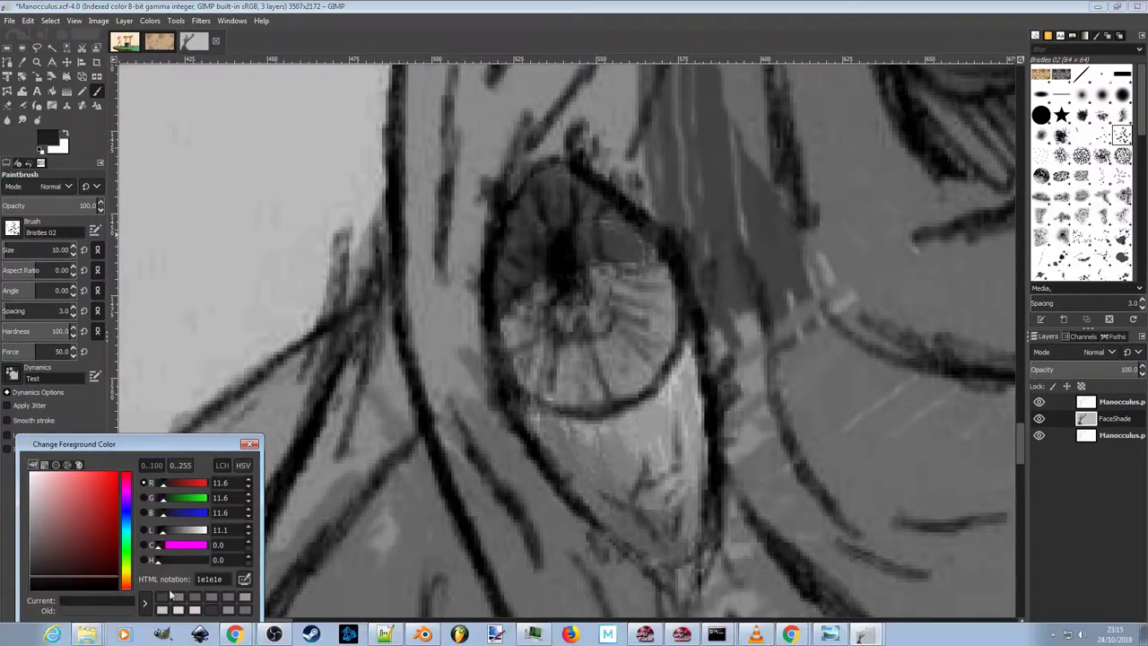
{"action": "left_click", "coordinate": [182, 632]}
{"action": "scroll", "coordinate": [648, 244], "scroll_direction": "up", "scroll_amount": 2}
{"action": "mouse_move", "coordinate": [390, 224]}
{"action": "left_mouse_down"}
{"action": "mouse_move", "coordinate": [523, 177]}
{"action": "mouse_move", "coordinate": [609, 193]}
{"action": "left_mouse_up"}
{"action": "left_click_drag", "start_coordinate": [453, 193], "coordinate": [363, 287]}
Sample a mid-dark grey and blend the dark upper iris of the waist eye into its lighter lower half
{"action": "left_click", "coordinate": [633, 296], "text": "ctrl"}
{"action": "left_click_drag", "start_coordinate": [469, 367], "coordinate": [535, 326]}
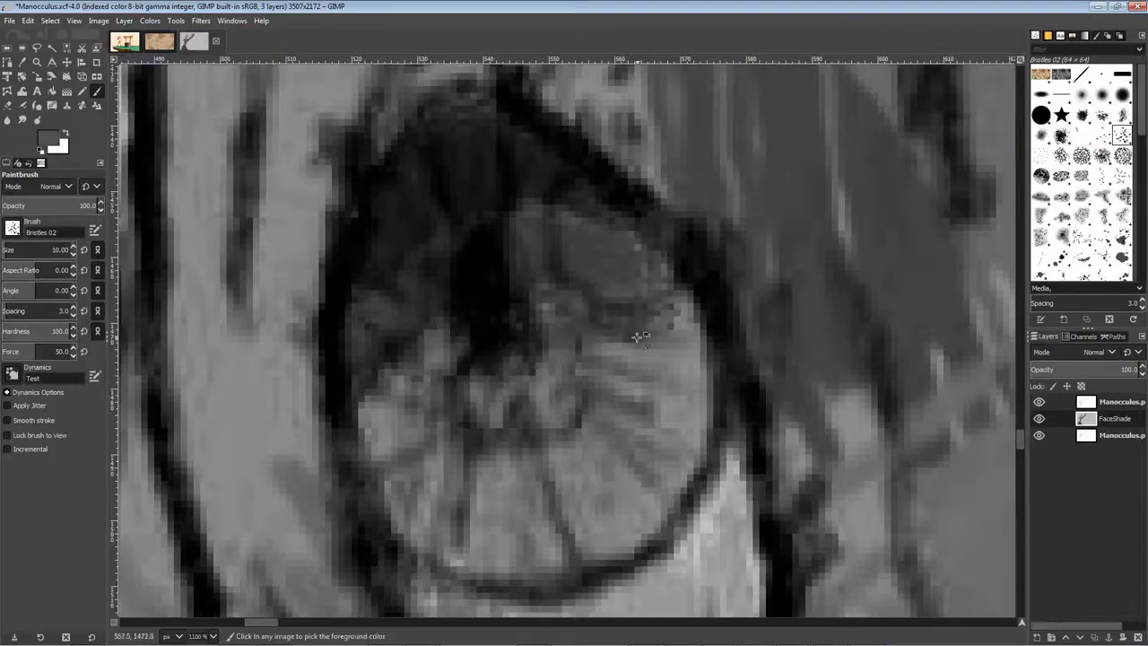
{"action": "scroll", "coordinate": [662, 410], "scroll_direction": "down", "scroll_amount": 1}
{"action": "mouse_move", "coordinate": [562, 392]}
{"action": "left_mouse_down"}
{"action": "mouse_move", "coordinate": [446, 449]}
{"action": "mouse_move", "coordinate": [513, 474]}
{"action": "left_mouse_up"}
{"action": "left_click_drag", "start_coordinate": [449, 420], "coordinate": [486, 361]}
{"action": "left_click_drag", "start_coordinate": [507, 309], "coordinate": [579, 274]}
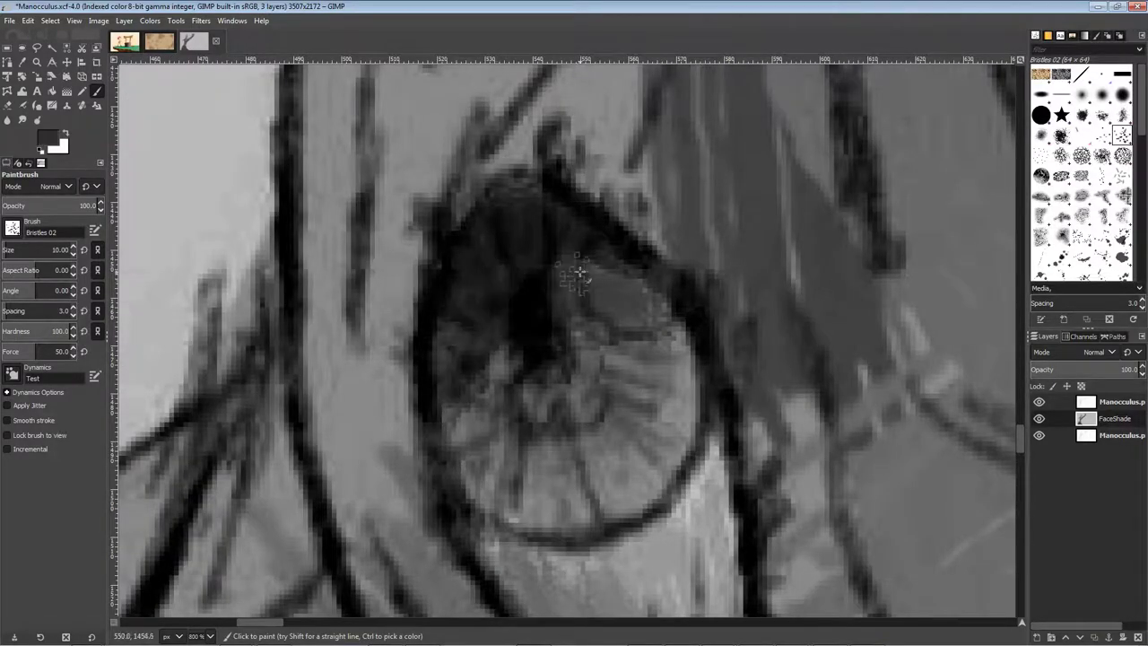
Set the brush size to 6, sample a light tone, paint a small highlight on the waist eye and save
{"action": "scroll", "coordinate": [503, 430], "scroll_direction": "down", "scroll_amount": 2}
{"action": "scroll", "coordinate": [516, 359], "scroll_direction": "down", "scroll_amount": 1}
{"action": "scroll", "coordinate": [521, 404], "scroll_direction": "up", "scroll_amount": 1}
{"action": "key", "text": "bracketleft"}
{"action": "key", "text": "bracketleft"}
{"action": "key", "text": "bracketleft"}
{"action": "key", "text": "bracketleft"}
{"action": "scroll", "coordinate": [574, 442], "scroll_direction": "down", "scroll_amount": 5}
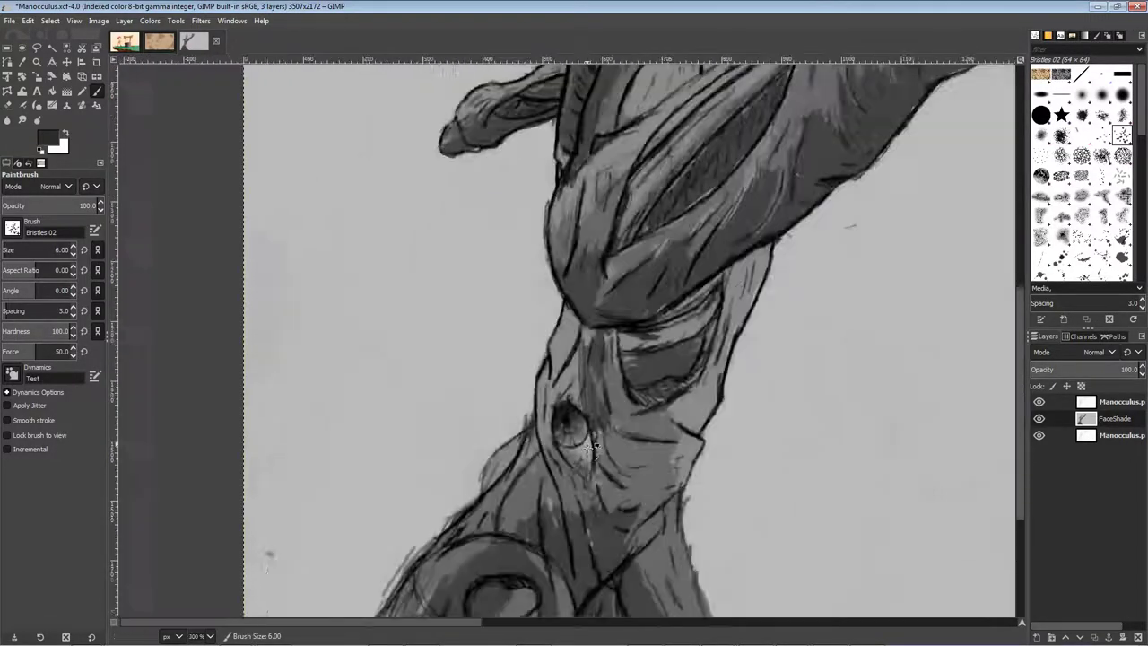
{"action": "scroll", "coordinate": [561, 455], "scroll_direction": "up", "scroll_amount": 4}
{"action": "left_click", "coordinate": [660, 408], "text": "ctrl"}
{"action": "scroll", "coordinate": [493, 439], "scroll_direction": "up", "scroll_amount": 2}
{"action": "scroll", "coordinate": [597, 256], "scroll_direction": "down", "scroll_amount": 8}
{"action": "scroll", "coordinate": [574, 270], "scroll_direction": "up", "scroll_amount": 8}
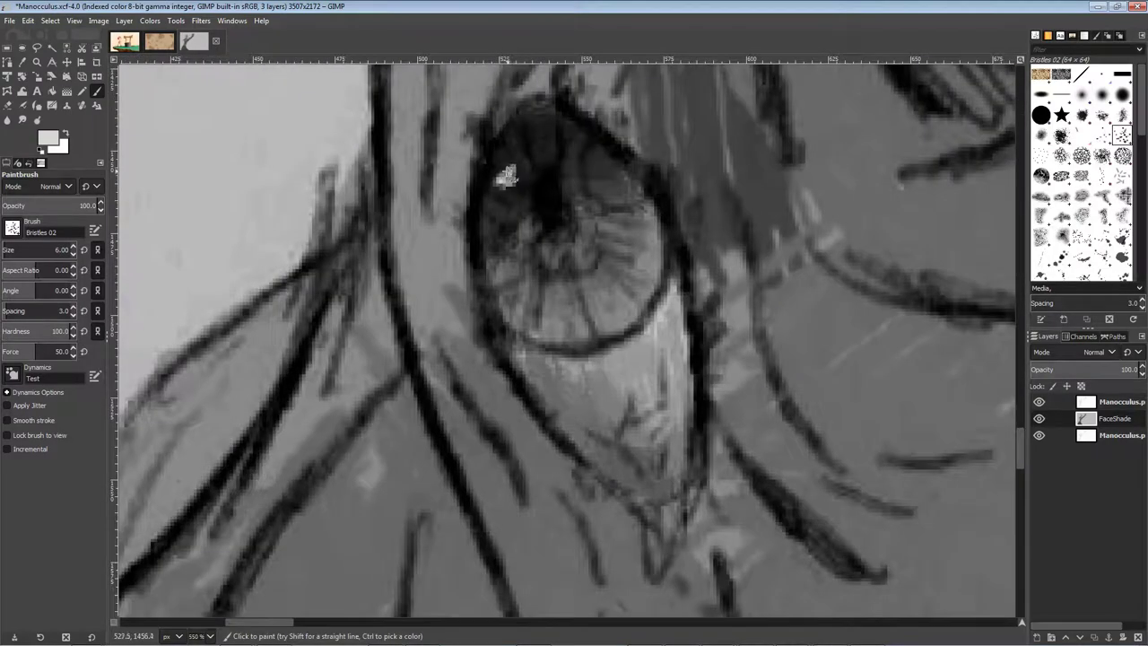
{"action": "scroll", "coordinate": [505, 178], "scroll_direction": "down", "scroll_amount": 8}
{"action": "scroll", "coordinate": [583, 305], "scroll_direction": "up", "scroll_amount": 4}
{"action": "scroll", "coordinate": [644, 374], "scroll_direction": "down", "scroll_amount": 5}
{"action": "key", "text": "ctrl+s"}
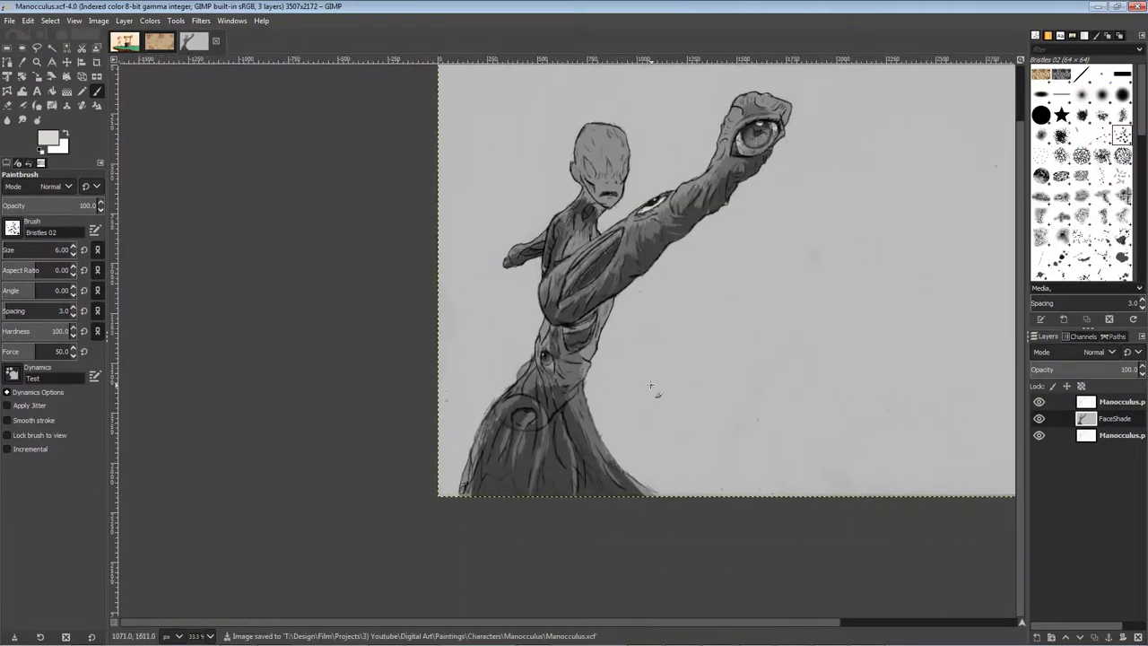
Sample a dark grey, set the brush size to 35 and shade the creature's brow, cheeks and centre of the face
{"action": "scroll", "coordinate": [656, 385], "scroll_direction": "down", "scroll_amount": 1}
{"action": "scroll", "coordinate": [594, 245], "scroll_direction": "up", "scroll_amount": 5}
{"action": "left_click", "coordinate": [618, 254], "text": "ctrl"}
{"action": "key", "text": "bracketright"}
{"action": "key", "text": "bracketright"}
{"action": "key", "text": "bracketright"}
{"action": "key", "text": "bracketright"}
{"action": "key", "text": "bracketright"}
{"action": "key", "text": "bracketright"}
{"action": "key", "text": "bracketright"}
{"action": "key", "text": "bracketright"}
{"action": "key", "text": "bracketright"}
{"action": "key", "text": "bracketright"}
{"action": "key", "text": "bracketright"}
{"action": "key", "text": "bracketright"}
{"action": "key", "text": "bracketright"}
{"action": "key", "text": "bracketright"}
{"action": "key", "text": "bracketright"}
{"action": "key", "text": "bracketright"}
{"action": "key", "text": "bracketright"}
{"action": "key", "text": "bracketright"}
{"action": "key", "text": "bracketright"}
{"action": "key", "text": "bracketright"}
{"action": "mouse_move", "coordinate": [718, 107]}
{"action": "left_mouse_down"}
{"action": "mouse_move", "coordinate": [636, 210]}
{"action": "mouse_move", "coordinate": [628, 309]}
{"action": "left_mouse_up"}
{"action": "mouse_move", "coordinate": [704, 204]}
{"action": "left_mouse_down"}
{"action": "mouse_move", "coordinate": [695, 261]}
{"action": "mouse_move", "coordinate": [646, 362]}
{"action": "left_mouse_up"}
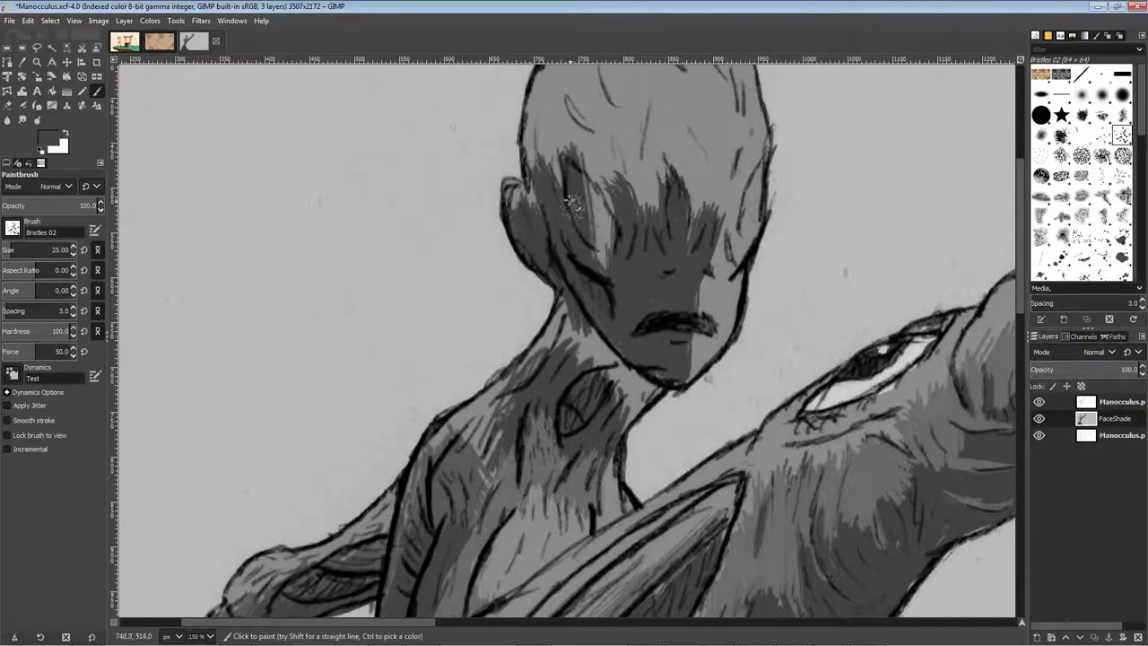
Darken the brow around the creature's left-side eye, then sample a mid grey and shade between the eyes and down the right cheek
{"action": "left_click_drag", "start_coordinate": [553, 130], "coordinate": [592, 131]}
{"action": "scroll", "coordinate": [651, 198], "scroll_direction": "up", "scroll_amount": 6}
{"action": "left_click", "coordinate": [652, 197], "text": "ctrl"}
{"action": "scroll", "coordinate": [668, 235], "scroll_direction": "down", "scroll_amount": 5}
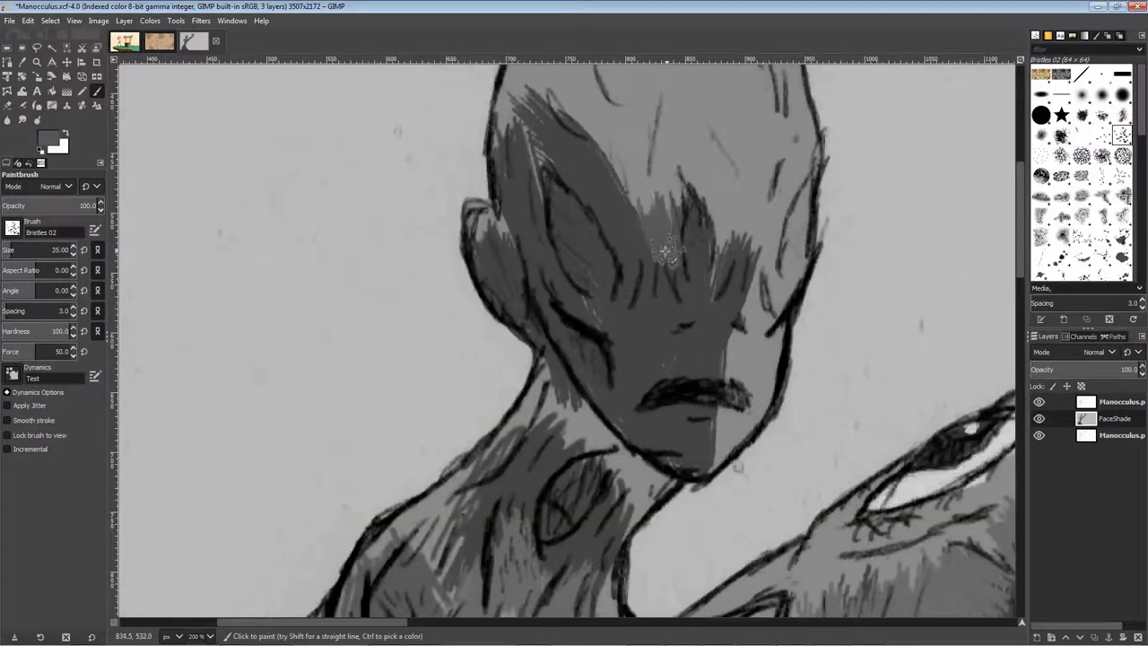
{"action": "left_click_drag", "start_coordinate": [672, 248], "coordinate": [670, 283]}
{"action": "left_click_drag", "start_coordinate": [740, 280], "coordinate": [752, 381]}
Sample mid greys and blend the jagged brow shading above the right-side eye into the lighter forehead
{"action": "scroll", "coordinate": [731, 332], "scroll_direction": "up", "scroll_amount": 5}
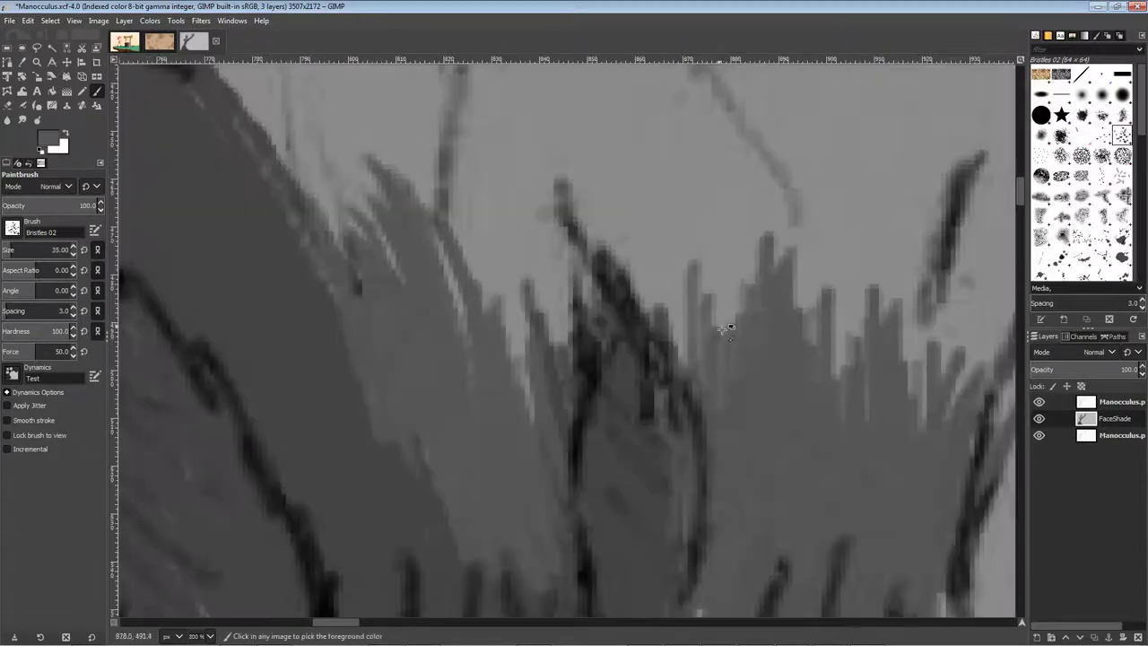
{"action": "scroll", "coordinate": [726, 325], "scroll_direction": "down", "scroll_amount": 4}
{"action": "scroll", "coordinate": [621, 390], "scroll_direction": "up", "scroll_amount": 5}
{"action": "scroll", "coordinate": [620, 390], "scroll_direction": "down", "scroll_amount": 4}
{"action": "scroll", "coordinate": [718, 308], "scroll_direction": "up", "scroll_amount": 4}
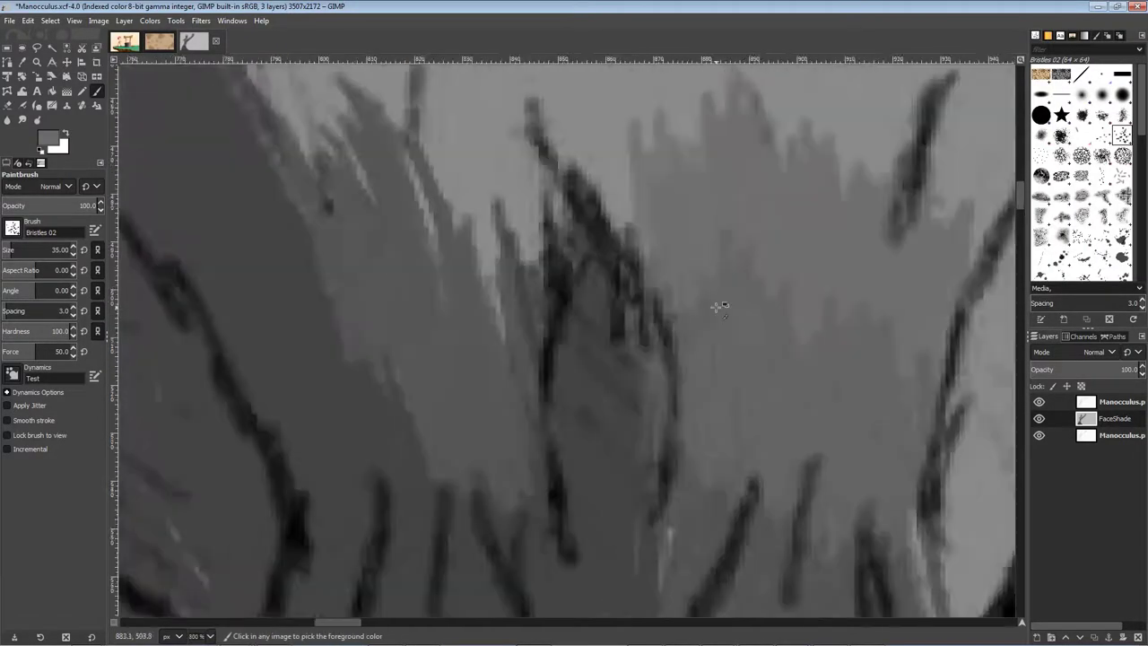
{"action": "scroll", "coordinate": [718, 307], "scroll_direction": "down", "scroll_amount": 5}
{"action": "scroll", "coordinate": [691, 175], "scroll_direction": "up", "scroll_amount": 2}
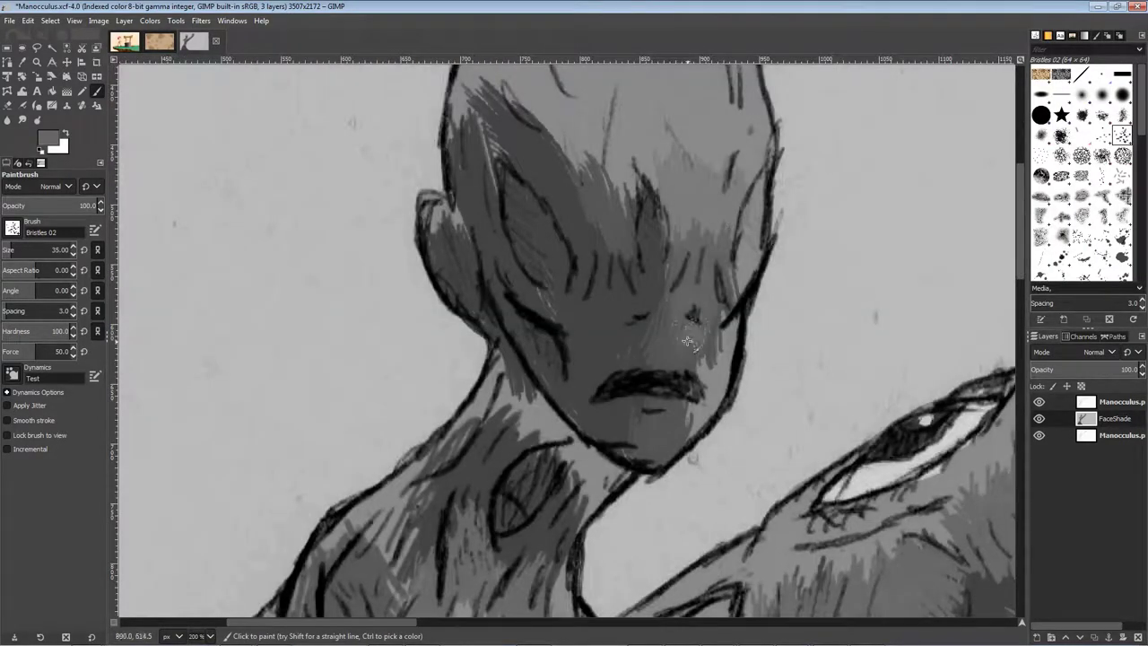
Sample a lighter mid grey and extend soft shading up across the middle of the forehead
{"action": "left_click", "coordinate": [695, 387], "text": "ctrl"}
{"action": "scroll", "coordinate": [670, 128], "scroll_direction": "up", "scroll_amount": 1}
{"action": "left_click_drag", "start_coordinate": [716, 142], "coordinate": [733, 167]}
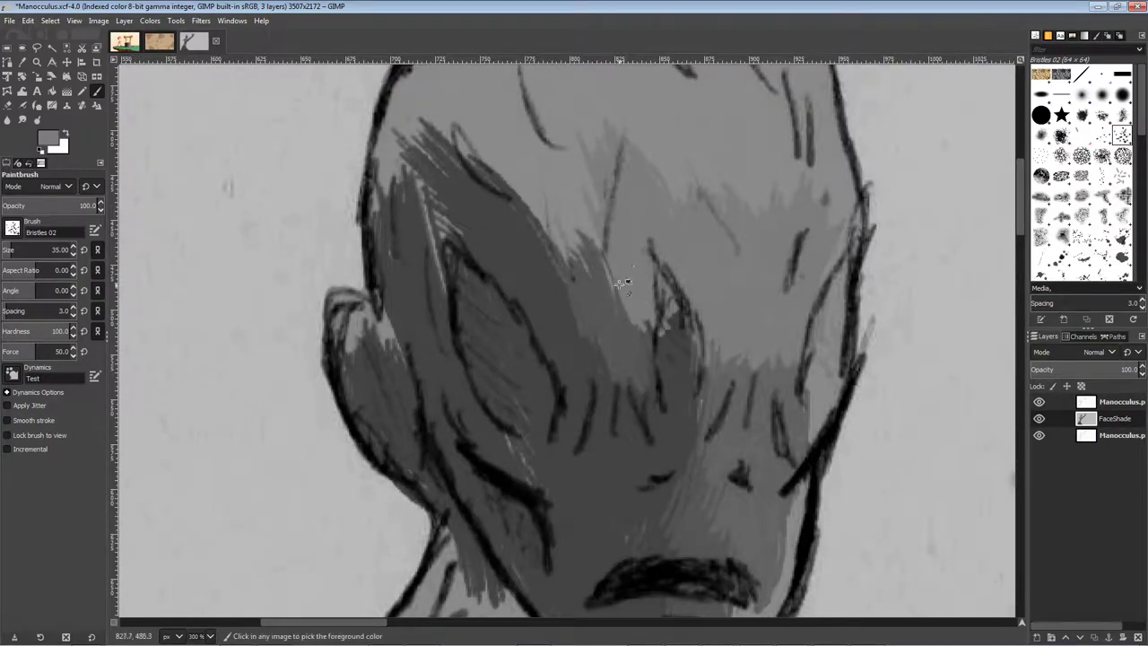
{"action": "scroll", "coordinate": [648, 244], "scroll_direction": "down", "scroll_amount": 1}
{"action": "scroll", "coordinate": [577, 210], "scroll_direction": "up", "scroll_amount": 3}
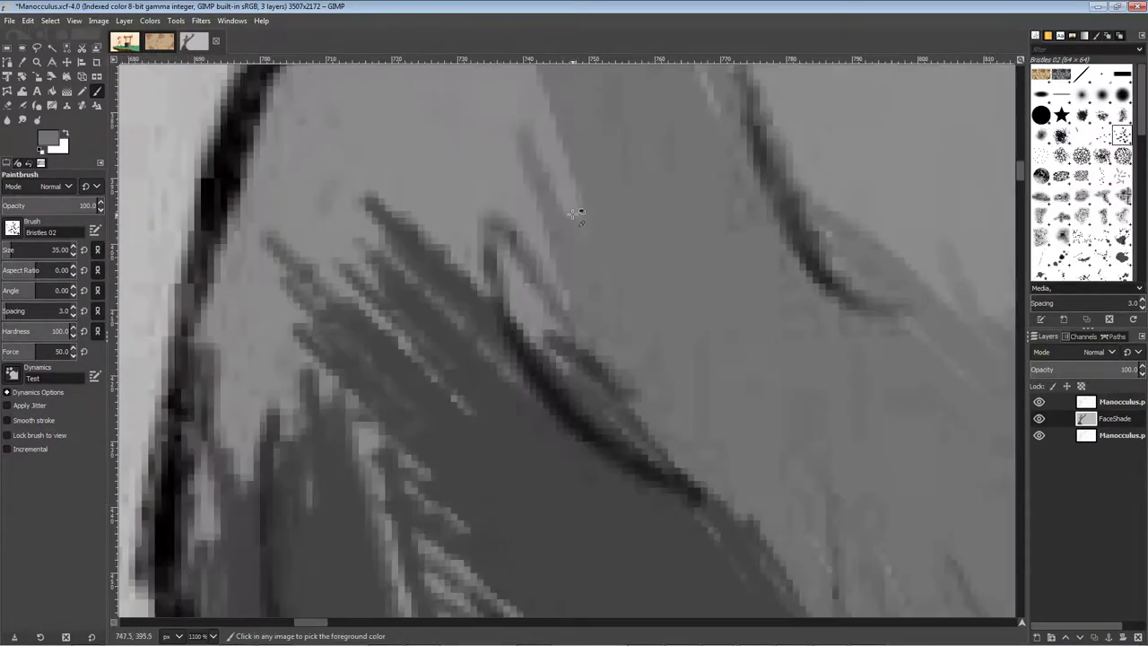
Sample successive greys and blend the dark temple shading above the ear into the upper forehead
{"action": "scroll", "coordinate": [583, 260], "scroll_direction": "down", "scroll_amount": 2}
{"action": "scroll", "coordinate": [592, 287], "scroll_direction": "up", "scroll_amount": 3}
{"action": "scroll", "coordinate": [569, 338], "scroll_direction": "down", "scroll_amount": 4}
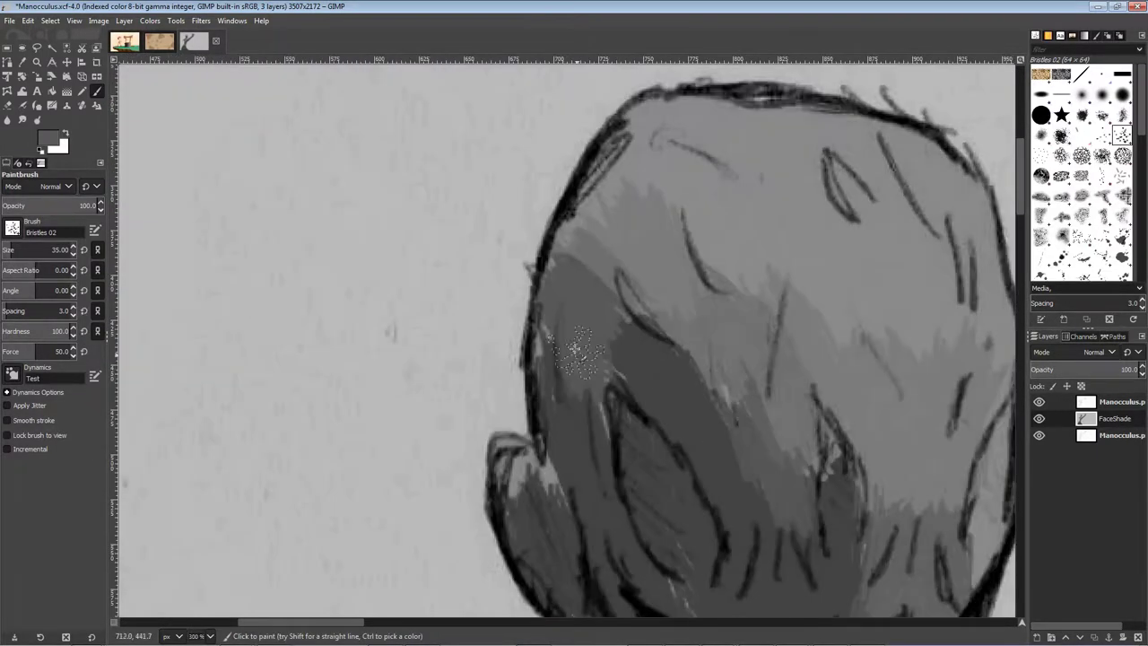
{"action": "scroll", "coordinate": [526, 379], "scroll_direction": "up", "scroll_amount": 1}
{"action": "scroll", "coordinate": [612, 329], "scroll_direction": "down", "scroll_amount": 4}
{"action": "scroll", "coordinate": [613, 329], "scroll_direction": "up", "scroll_amount": 2}
{"action": "scroll", "coordinate": [592, 225], "scroll_direction": "up", "scroll_amount": 3}
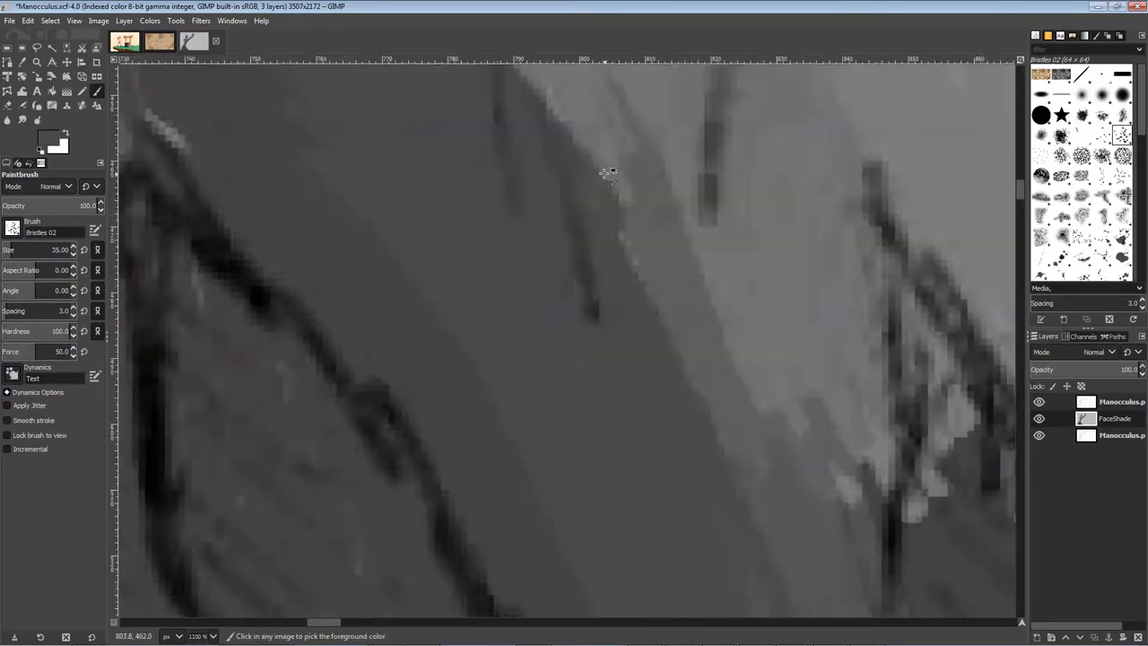
Sample neighbouring greys and soften the edge of the dark forehead shading running down between the eyes
{"action": "scroll", "coordinate": [607, 171], "scroll_direction": "down", "scroll_amount": 3}
{"action": "scroll", "coordinate": [504, 154], "scroll_direction": "up", "scroll_amount": 1}
{"action": "scroll", "coordinate": [623, 170], "scroll_direction": "up", "scroll_amount": 3}
{"action": "scroll", "coordinate": [622, 233], "scroll_direction": "down", "scroll_amount": 4}
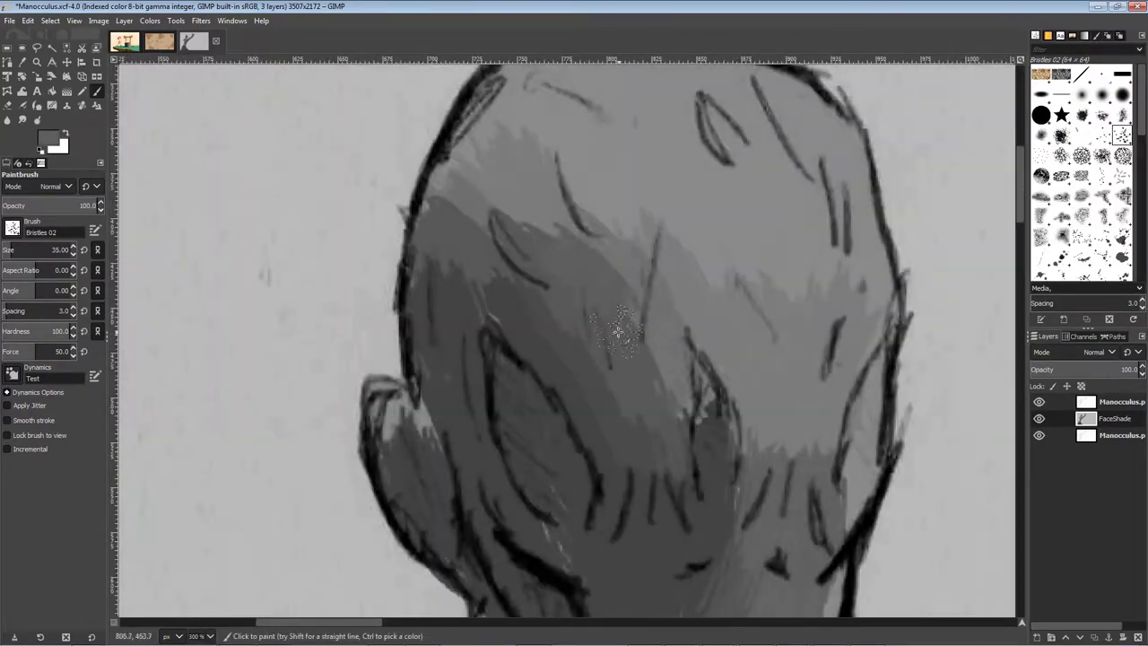
{"action": "scroll", "coordinate": [623, 249], "scroll_direction": "up", "scroll_amount": 3}
{"action": "scroll", "coordinate": [518, 205], "scroll_direction": "down", "scroll_amount": 3}
{"action": "scroll", "coordinate": [492, 183], "scroll_direction": "up", "scroll_amount": 3}
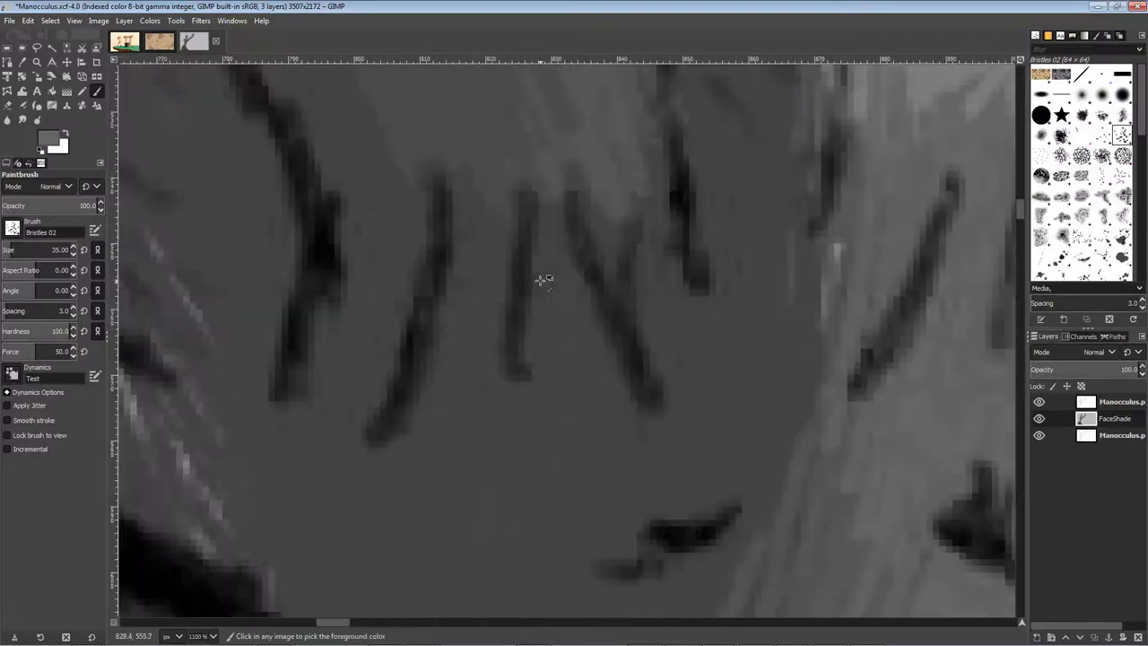
Blend the wrinkled area above the nose, then set the brush size to 11 and paint a thin forehead crease over the right-side brow
{"action": "scroll", "coordinate": [543, 277], "scroll_direction": "down", "scroll_amount": 4}
{"action": "scroll", "coordinate": [549, 287], "scroll_direction": "up", "scroll_amount": 3}
{"action": "scroll", "coordinate": [556, 302], "scroll_direction": "down", "scroll_amount": 4}
{"action": "scroll", "coordinate": [668, 356], "scroll_direction": "up", "scroll_amount": 1}
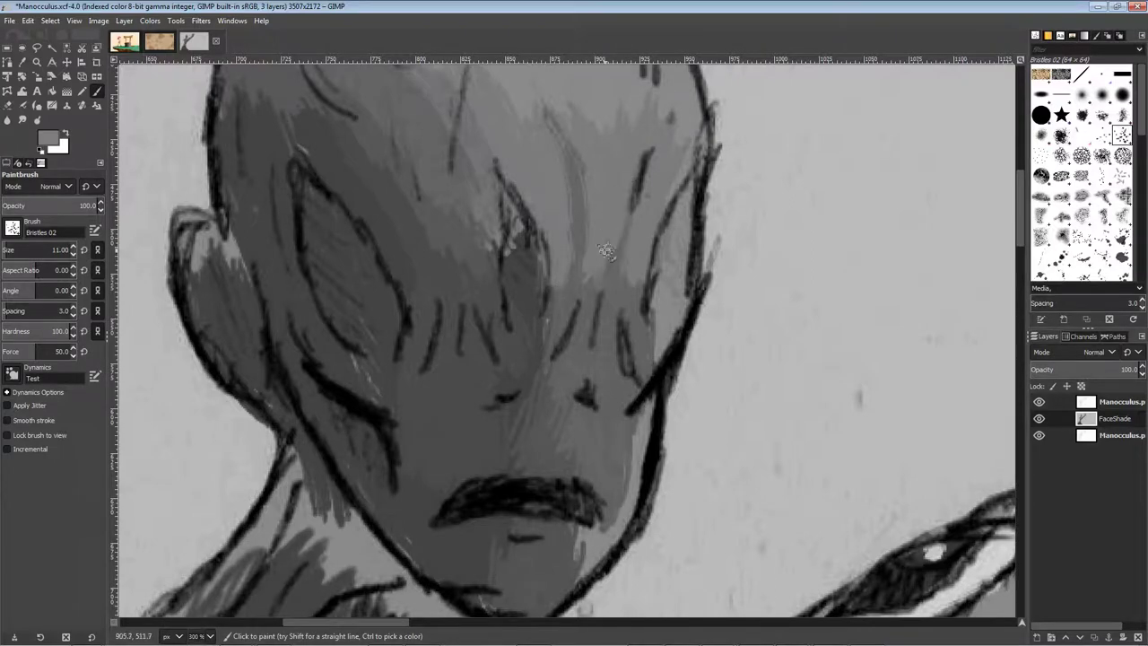
Sample dark and mid greys, blend the creases across the brow and forehead, and save the image
{"action": "scroll", "coordinate": [606, 251], "scroll_direction": "down", "scroll_amount": 4}
{"action": "scroll", "coordinate": [527, 256], "scroll_direction": "up", "scroll_amount": 3}
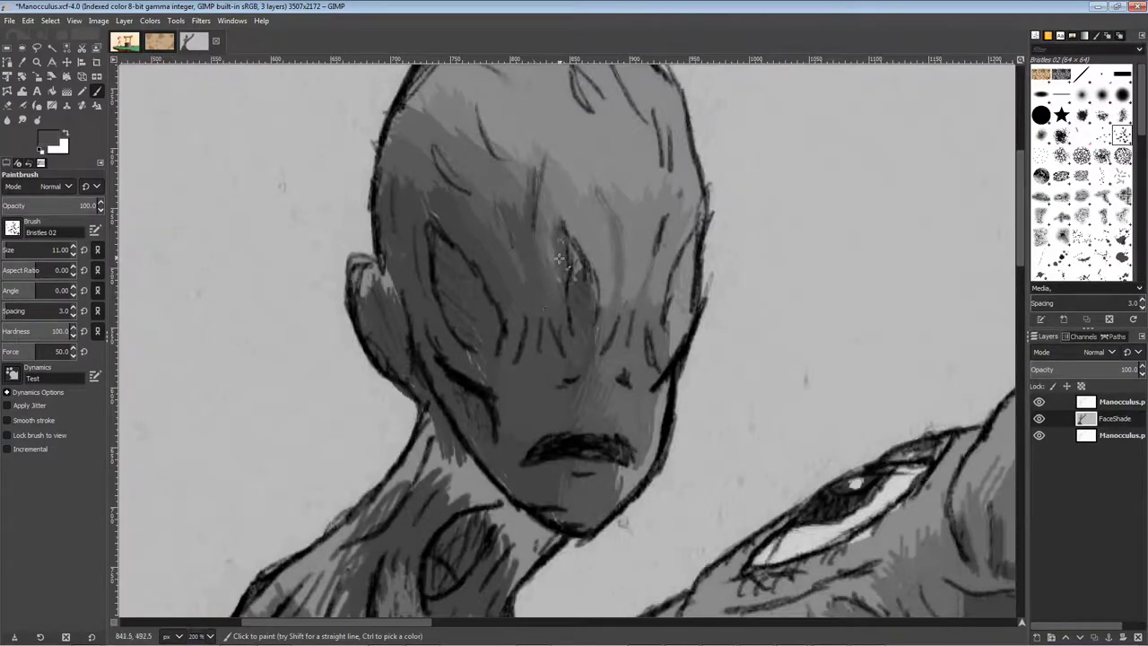
{"action": "left_click", "coordinate": [526, 175], "text": "ctrl"}
{"action": "scroll", "coordinate": [615, 278], "scroll_direction": "down", "scroll_amount": 4}
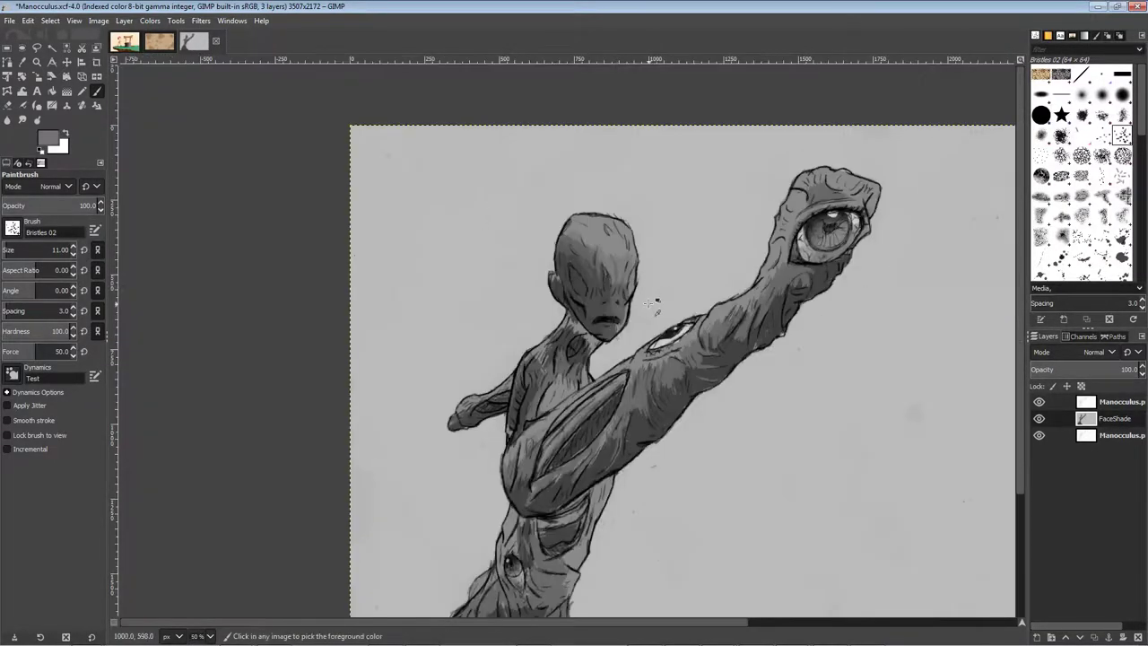
{"action": "key", "text": "ctrl+s"}
Choose a darker grey foreground colour and shade the underside of the creature's elbow
{"action": "scroll", "coordinate": [607, 309], "scroll_direction": "up", "scroll_amount": 5}
{"action": "left_click_drag", "start_coordinate": [602, 321], "coordinate": [652, 331]}
{"action": "left_click", "coordinate": [47, 137]}
{"action": "left_click", "coordinate": [89, 559]}
{"action": "left_click", "coordinate": [169, 636]}
{"action": "left_click_drag", "start_coordinate": [487, 294], "coordinate": [521, 382]}
{"action": "mouse_move", "coordinate": [344, 162]}
{"action": "left_mouse_down"}
{"action": "mouse_move", "coordinate": [466, 266]}
{"action": "mouse_move", "coordinate": [426, 131]}
{"action": "left_mouse_up"}
{"action": "left_click_drag", "start_coordinate": [481, 280], "coordinate": [439, 408]}
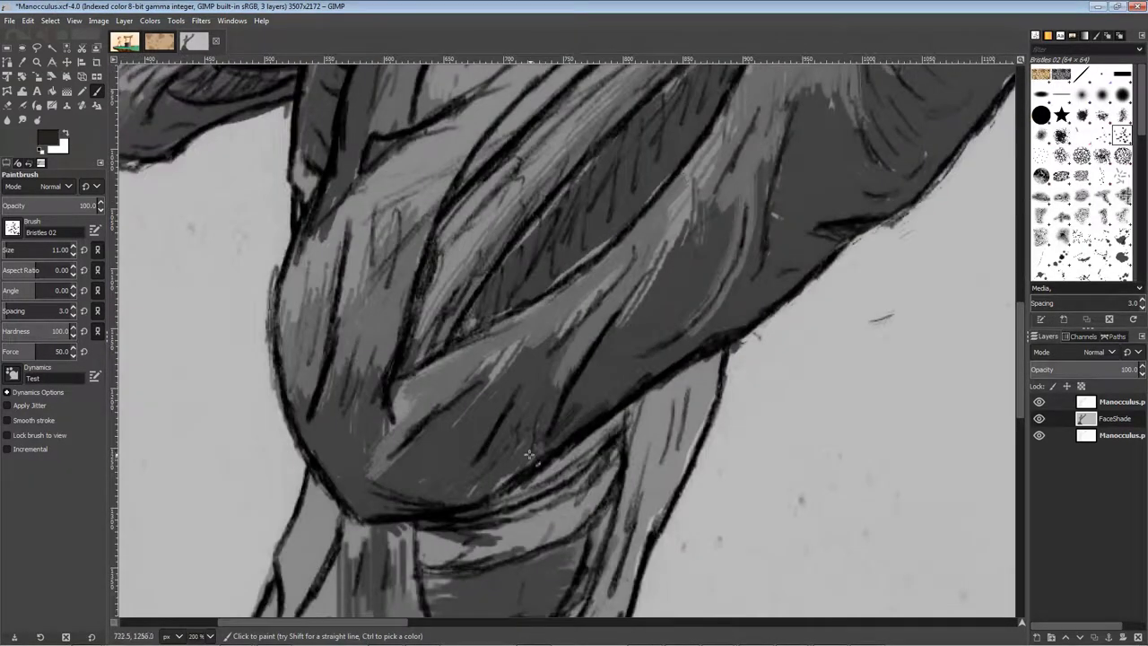
{"action": "left_click_drag", "start_coordinate": [539, 444], "coordinate": [440, 503]}
{"action": "left_click_drag", "start_coordinate": [484, 467], "coordinate": [332, 521]}
{"action": "left_click_drag", "start_coordinate": [332, 435], "coordinate": [398, 495]}
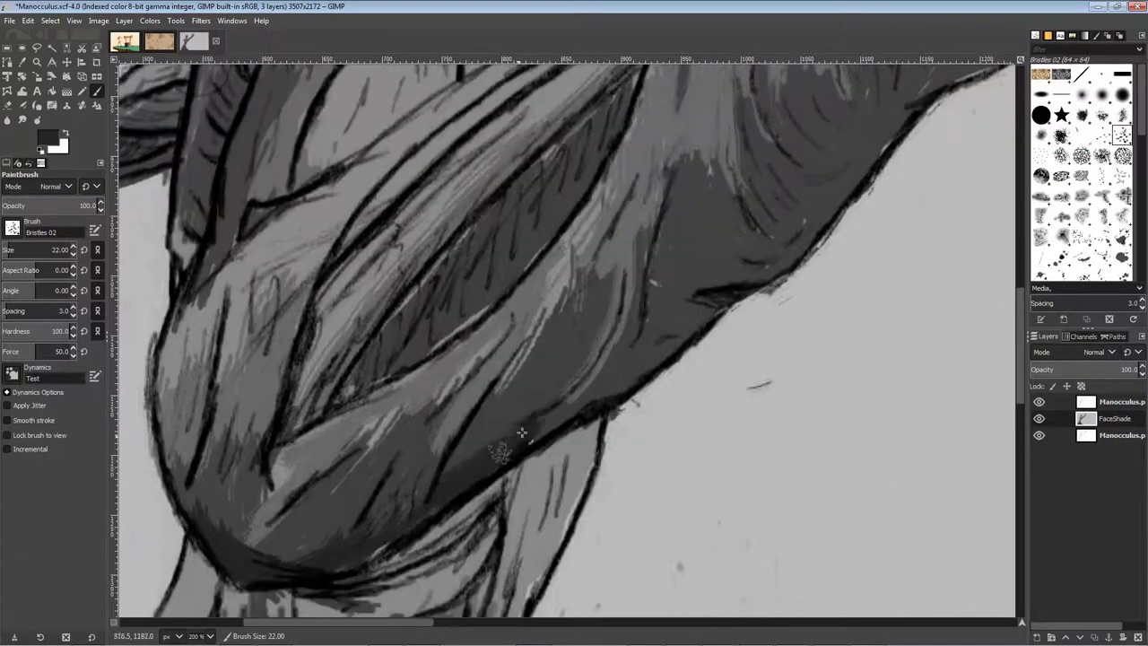
Set the brush size to 22 and darken the lower edge of the raised arm from the elbow up along the forearm
{"action": "left_click_drag", "start_coordinate": [522, 433], "coordinate": [453, 503]}
{"action": "mouse_move", "coordinate": [583, 438]}
{"action": "left_mouse_down"}
{"action": "mouse_move", "coordinate": [630, 377]}
{"action": "mouse_move", "coordinate": [703, 337]}
{"action": "left_mouse_up"}
{"action": "left_click_drag", "start_coordinate": [696, 355], "coordinate": [514, 541]}
{"action": "mouse_move", "coordinate": [579, 459]}
{"action": "left_mouse_down"}
{"action": "mouse_move", "coordinate": [728, 326]}
{"action": "mouse_move", "coordinate": [404, 542]}
{"action": "left_mouse_up"}
{"action": "left_click_drag", "start_coordinate": [511, 458], "coordinate": [668, 350]}
{"action": "left_click_drag", "start_coordinate": [749, 248], "coordinate": [852, 171]}
{"action": "left_click_drag", "start_coordinate": [820, 215], "coordinate": [776, 296]}
Build up the dark shading along the arm's underside and around the bottom of the elbow
{"action": "scroll", "coordinate": [789, 346], "scroll_direction": "down", "scroll_amount": 6}
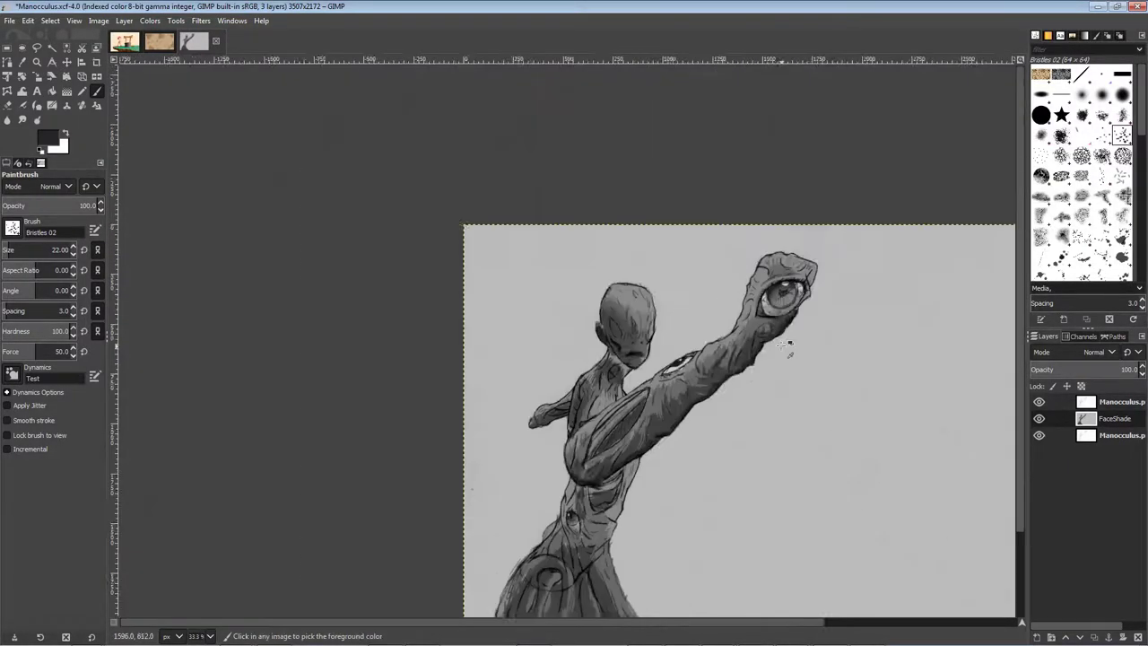
{"action": "scroll", "coordinate": [677, 403], "scroll_direction": "up", "scroll_amount": 12}
{"action": "scroll", "coordinate": [646, 300], "scroll_direction": "down", "scroll_amount": 6}
{"action": "left_click_drag", "start_coordinate": [547, 353], "coordinate": [524, 409]}
{"action": "left_click_drag", "start_coordinate": [483, 454], "coordinate": [620, 342]}
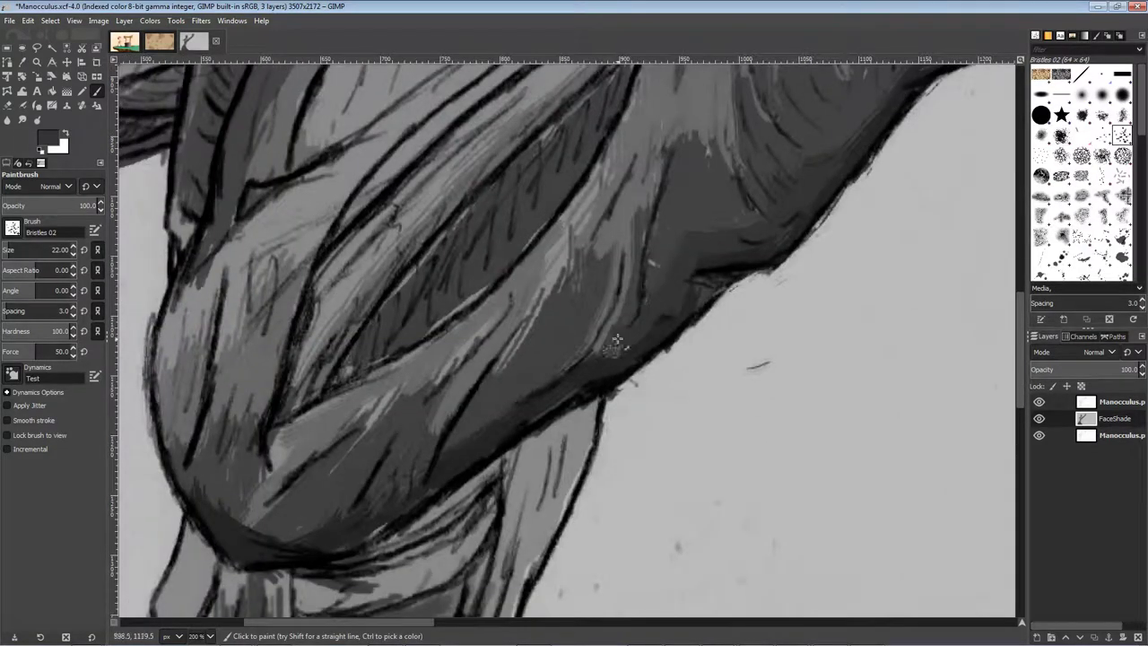
{"action": "mouse_move", "coordinate": [425, 463]}
{"action": "left_mouse_down"}
{"action": "mouse_move", "coordinate": [297, 526]}
{"action": "mouse_move", "coordinate": [256, 529]}
{"action": "left_mouse_up"}
Continue the dark shading along the forearm's underside towards the wrist below the forearm eye and save the image
{"action": "scroll", "coordinate": [681, 372], "scroll_direction": "down", "scroll_amount": 3}
{"action": "scroll", "coordinate": [884, 254], "scroll_direction": "up", "scroll_amount": 3}
{"action": "mouse_move", "coordinate": [700, 148]}
{"action": "left_mouse_down"}
{"action": "mouse_move", "coordinate": [605, 244]}
{"action": "mouse_move", "coordinate": [597, 273]}
{"action": "left_mouse_up"}
{"action": "left_click_drag", "start_coordinate": [597, 273], "coordinate": [619, 237]}
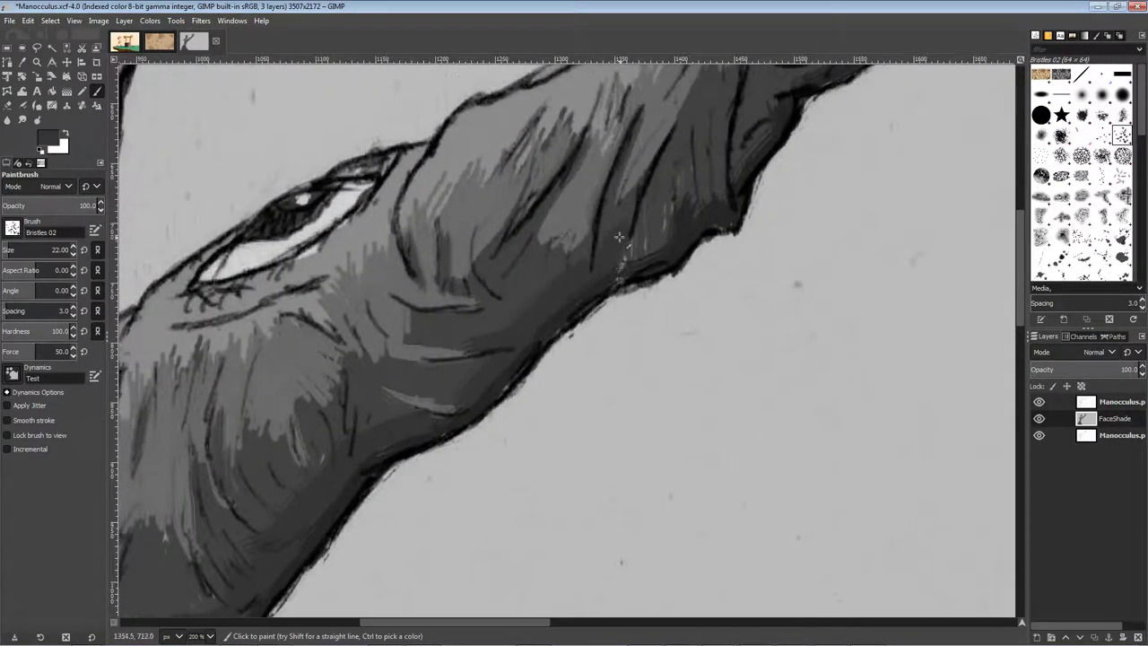
{"action": "left_click_drag", "start_coordinate": [773, 79], "coordinate": [691, 185]}
{"action": "left_click_drag", "start_coordinate": [790, 113], "coordinate": [757, 145]}
{"action": "left_click_drag", "start_coordinate": [508, 411], "coordinate": [640, 313]}
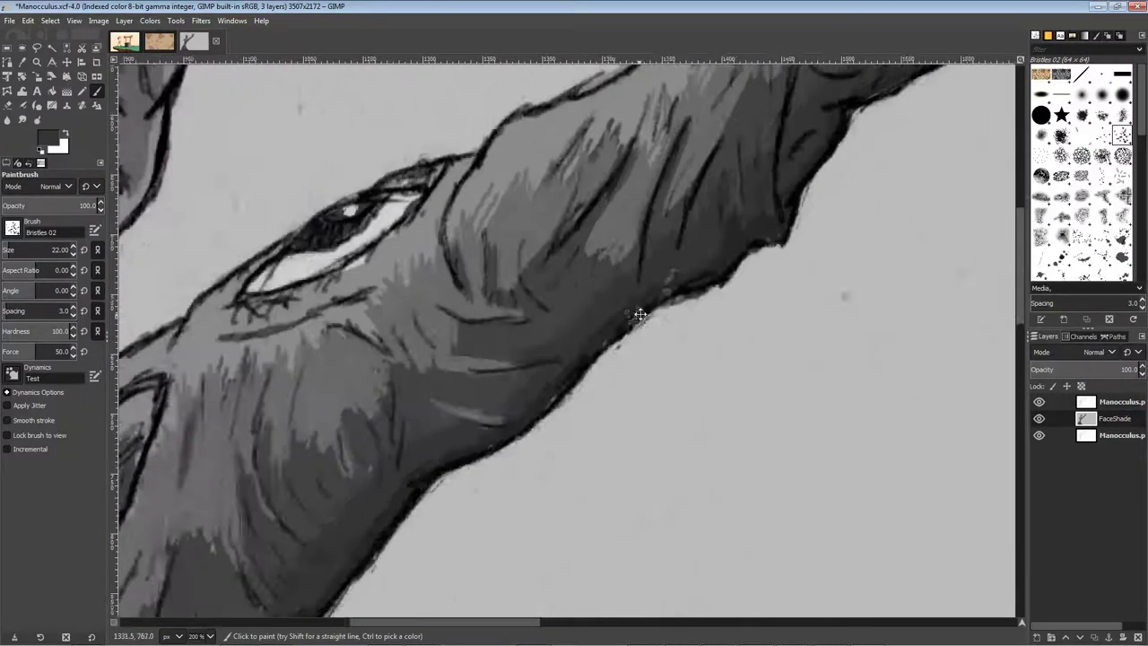
{"action": "scroll", "coordinate": [763, 370], "scroll_direction": "down", "scroll_amount": 5}
{"action": "key", "text": "ctrl+s"}
Smooth the transition between the forearm's dark underside and its mid-grey skin near the wrist, and save the image
{"action": "scroll", "coordinate": [682, 421], "scroll_direction": "up", "scroll_amount": 4}
{"action": "scroll", "coordinate": [654, 352], "scroll_direction": "up", "scroll_amount": 3}
{"action": "scroll", "coordinate": [641, 341], "scroll_direction": "right", "scroll_amount": 3}
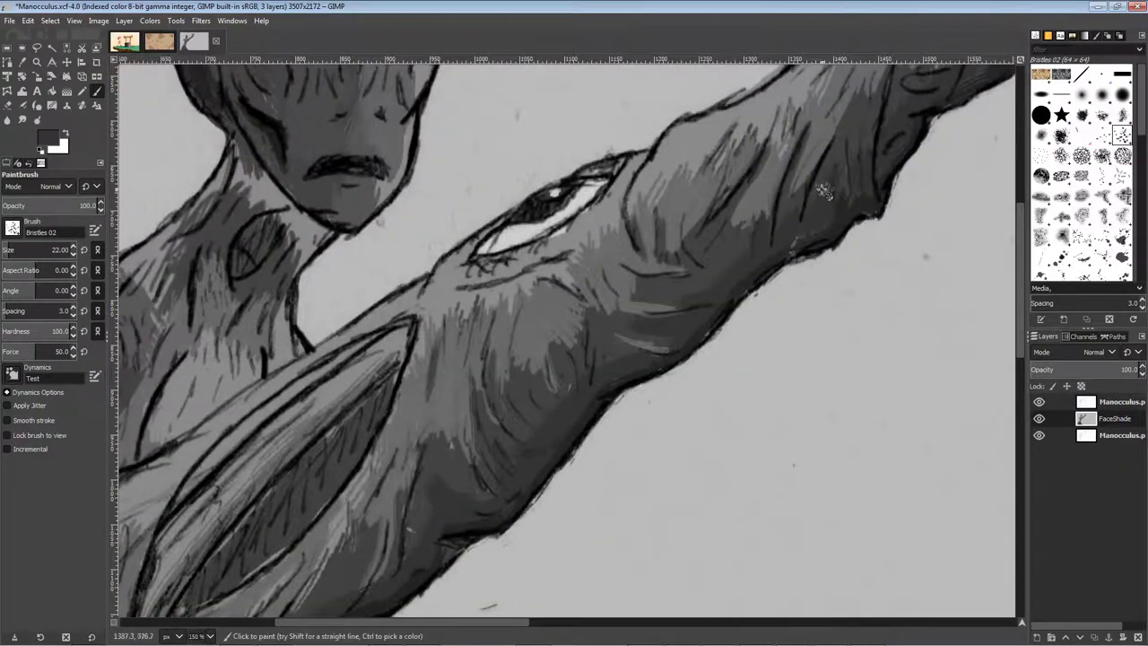
{"action": "scroll", "coordinate": [823, 192], "scroll_direction": "down", "scroll_amount": 3}
{"action": "scroll", "coordinate": [748, 398], "scroll_direction": "down", "scroll_amount": 5}
{"action": "key", "text": "ctrl+s"}
Darken the inside of the ear, the hollow cheek and the jawline down to the chin, and save the image
{"action": "scroll", "coordinate": [748, 397], "scroll_direction": "up", "scroll_amount": 5}
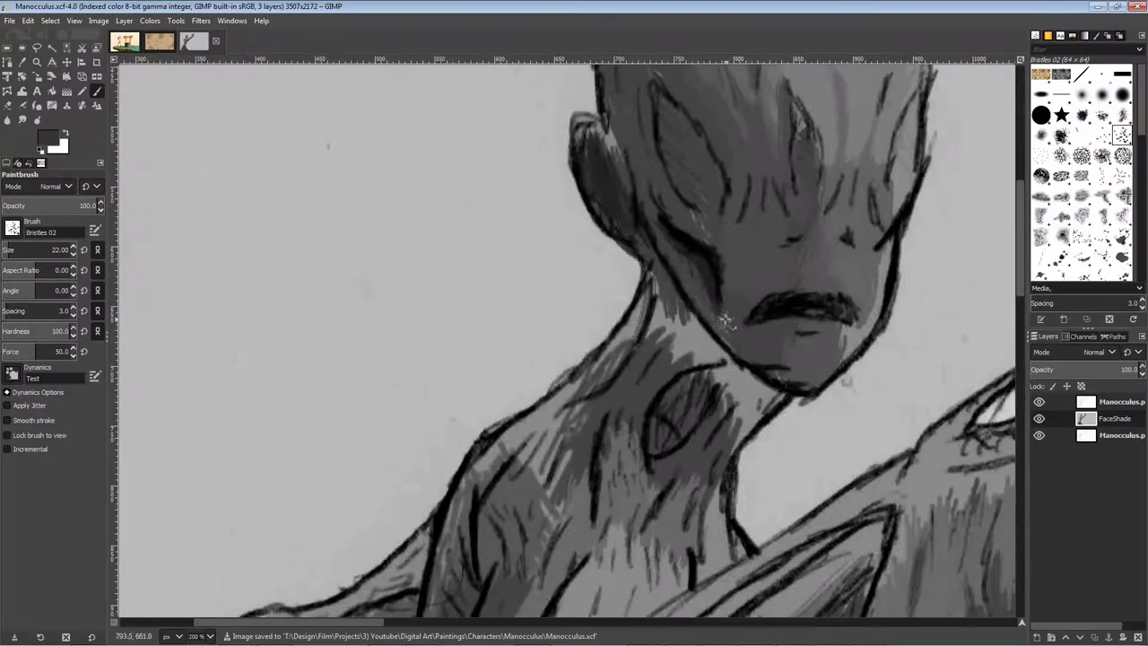
{"action": "left_click_drag", "start_coordinate": [724, 319], "coordinate": [741, 348]}
{"action": "scroll", "coordinate": [773, 369], "scroll_direction": "up", "scroll_amount": 2}
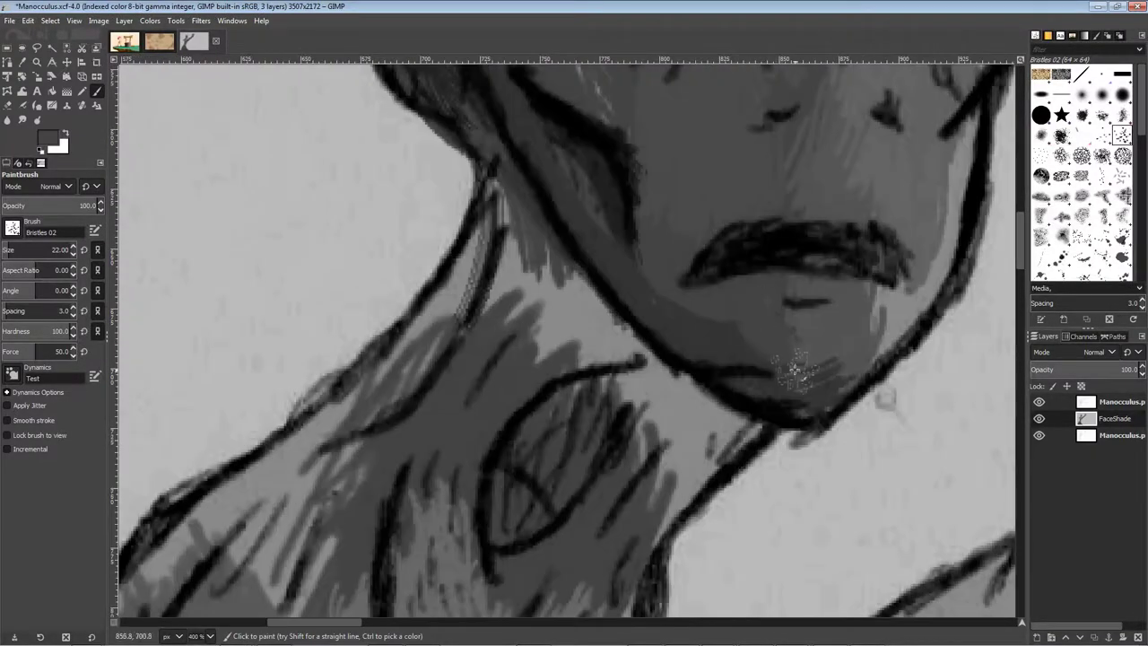
{"action": "scroll", "coordinate": [699, 287], "scroll_direction": "down", "scroll_amount": 6}
{"action": "key", "text": "ctrl+s"}
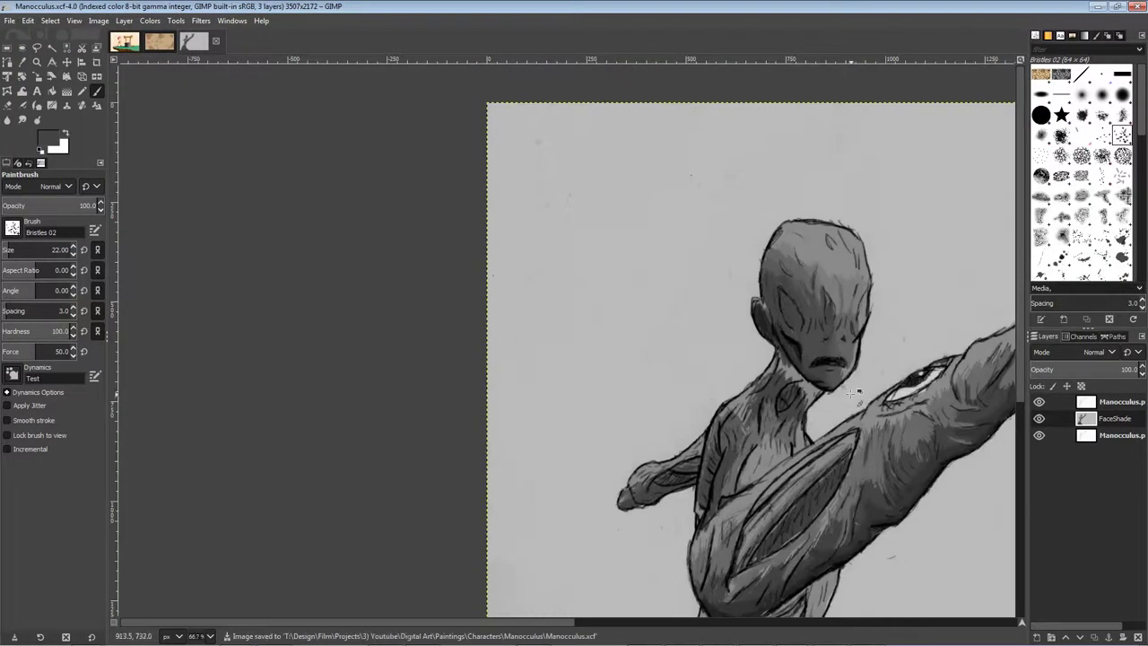
Paint a dark shadow under the nose between the nostrils, blend it with sampled greys and save the image
{"action": "scroll", "coordinate": [713, 383], "scroll_direction": "up", "scroll_amount": 5}
{"action": "scroll", "coordinate": [799, 287], "scroll_direction": "up", "scroll_amount": 3}
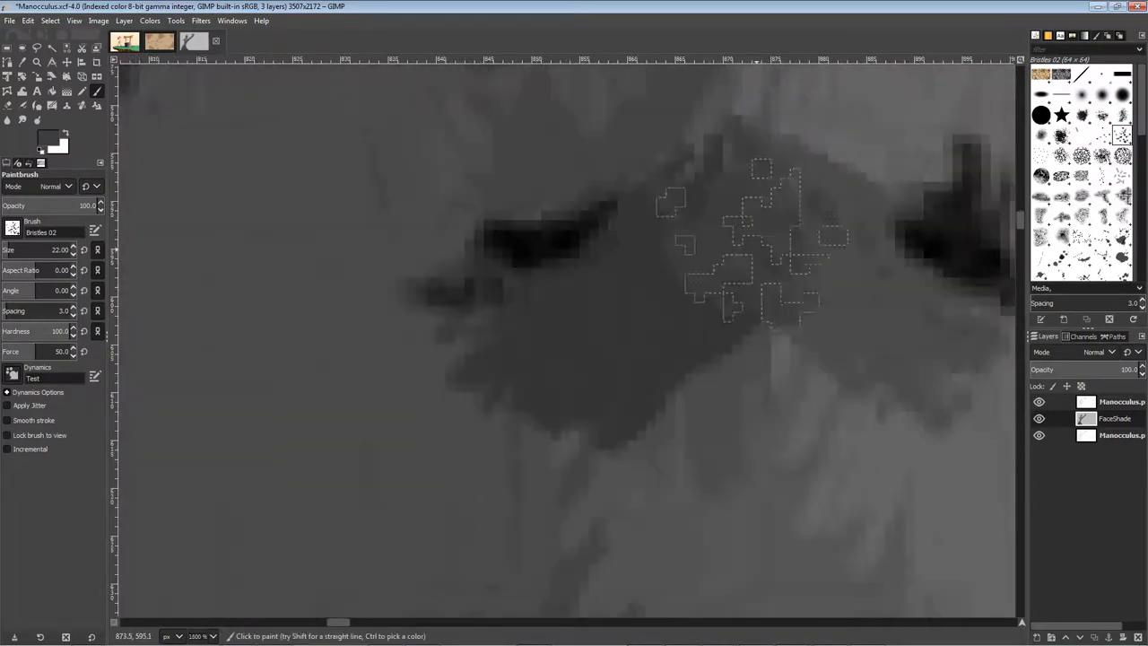
{"action": "scroll", "coordinate": [740, 397], "scroll_direction": "down", "scroll_amount": 2}
{"action": "scroll", "coordinate": [740, 397], "scroll_direction": "down", "scroll_amount": 3}
{"action": "scroll", "coordinate": [682, 361], "scroll_direction": "up", "scroll_amount": 2}
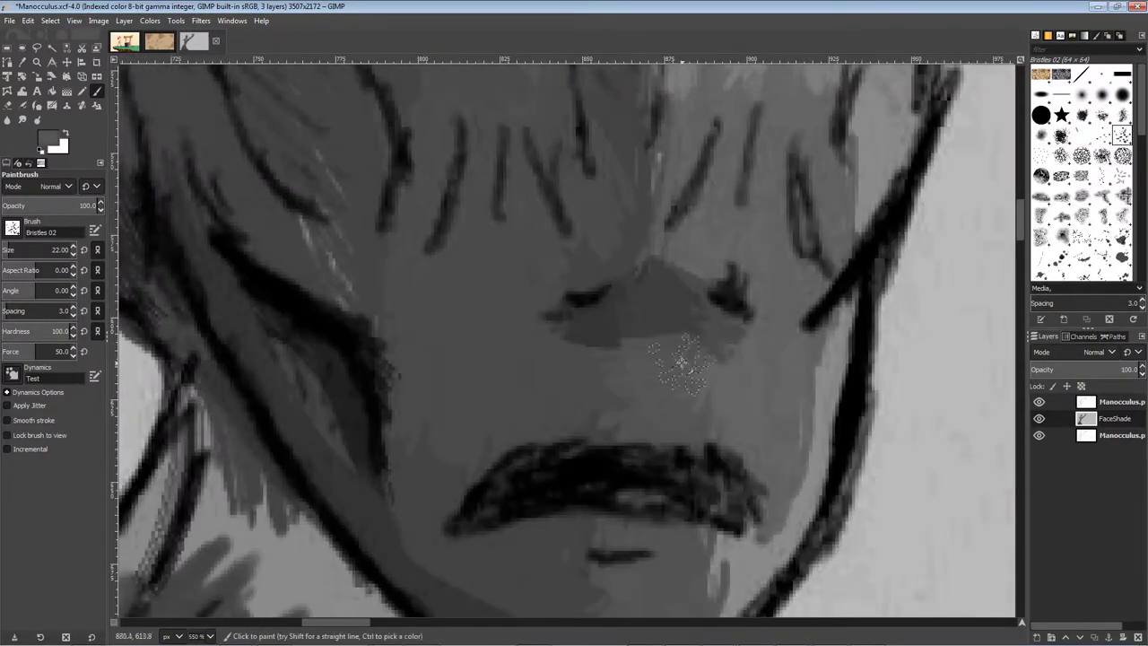
{"action": "scroll", "coordinate": [677, 368], "scroll_direction": "down", "scroll_amount": 4}
{"action": "key", "text": "ctrl+s"}
Choose a very dark grey foreground colour, set the brush size to 110.18 and darken the lower part of the skirt
{"action": "scroll", "coordinate": [709, 359], "scroll_direction": "up", "scroll_amount": 2}
{"action": "scroll", "coordinate": [717, 357], "scroll_direction": "down", "scroll_amount": 5}
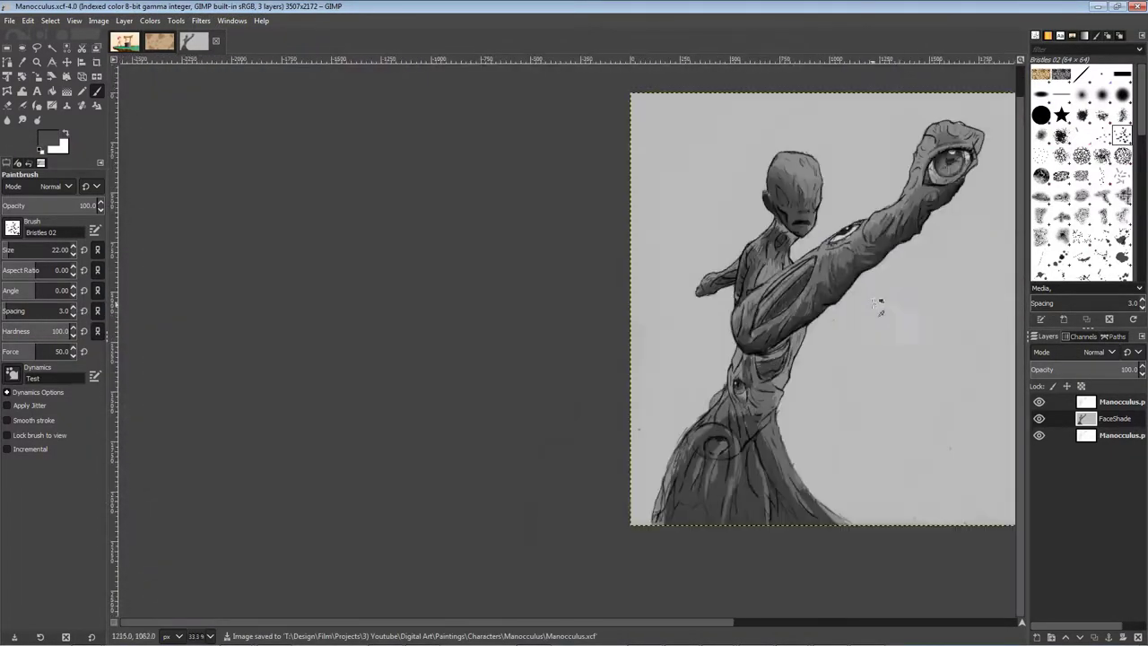
{"action": "scroll", "coordinate": [655, 350], "scroll_direction": "up", "scroll_amount": 1}
{"action": "left_click_drag", "start_coordinate": [812, 262], "coordinate": [930, 102]}
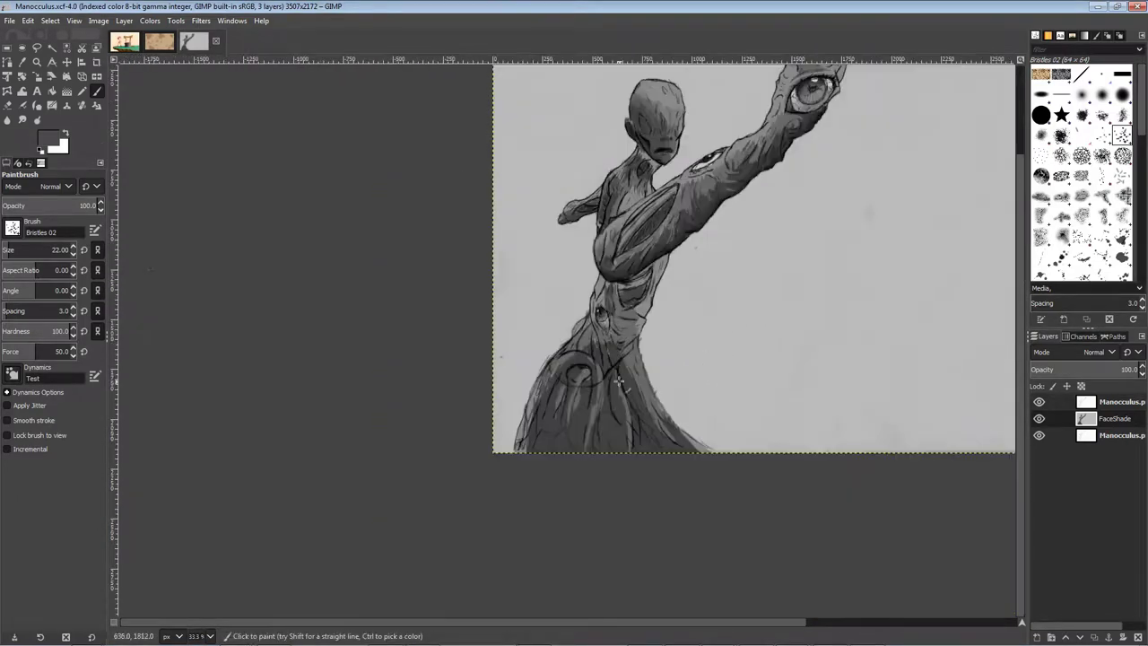
{"action": "left_click", "coordinate": [48, 137]}
{"action": "left_click", "coordinate": [171, 637]}
{"action": "key", "text": "]"}
{"action": "left_click_drag", "start_coordinate": [540, 393], "coordinate": [548, 473]}
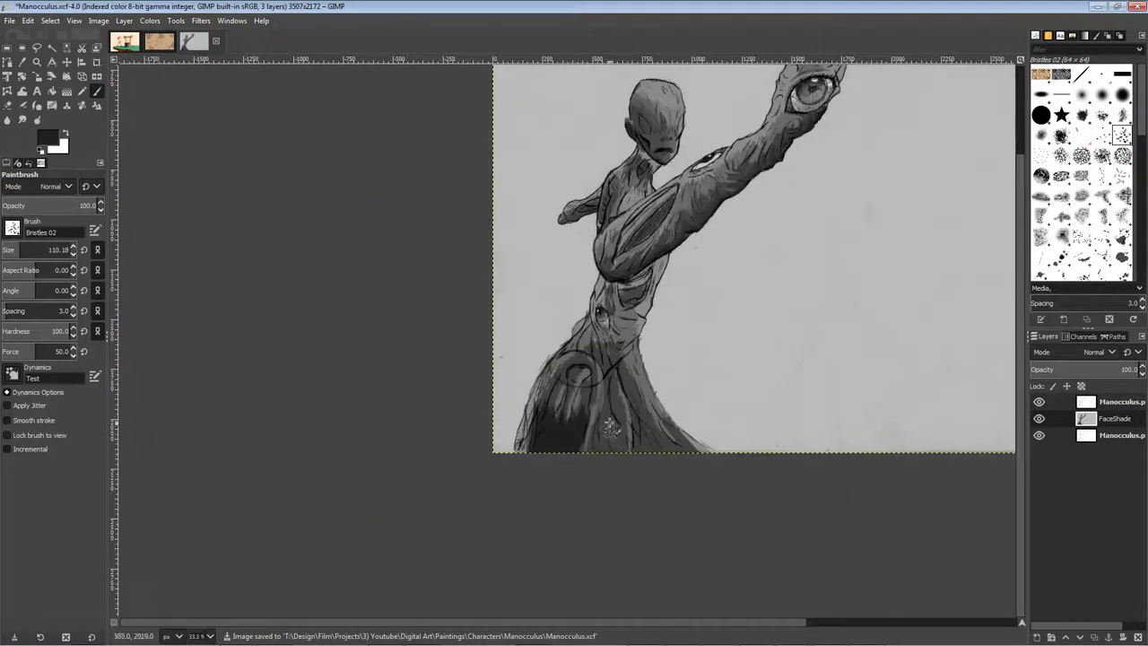
{"action": "left_click_drag", "start_coordinate": [610, 427], "coordinate": [682, 454]}
{"action": "left_click_drag", "start_coordinate": [575, 397], "coordinate": [542, 412]}
Sample a dark grey and fill the dark areas between the skirt folds down to the canvas edge
{"action": "scroll", "coordinate": [552, 422], "scroll_direction": "up", "scroll_amount": 4}
{"action": "left_click", "coordinate": [661, 269], "text": "ctrl"}
{"action": "mouse_move", "coordinate": [661, 278]}
{"action": "left_mouse_down"}
{"action": "mouse_move", "coordinate": [615, 425]}
{"action": "mouse_move", "coordinate": [638, 484]}
{"action": "left_mouse_up"}
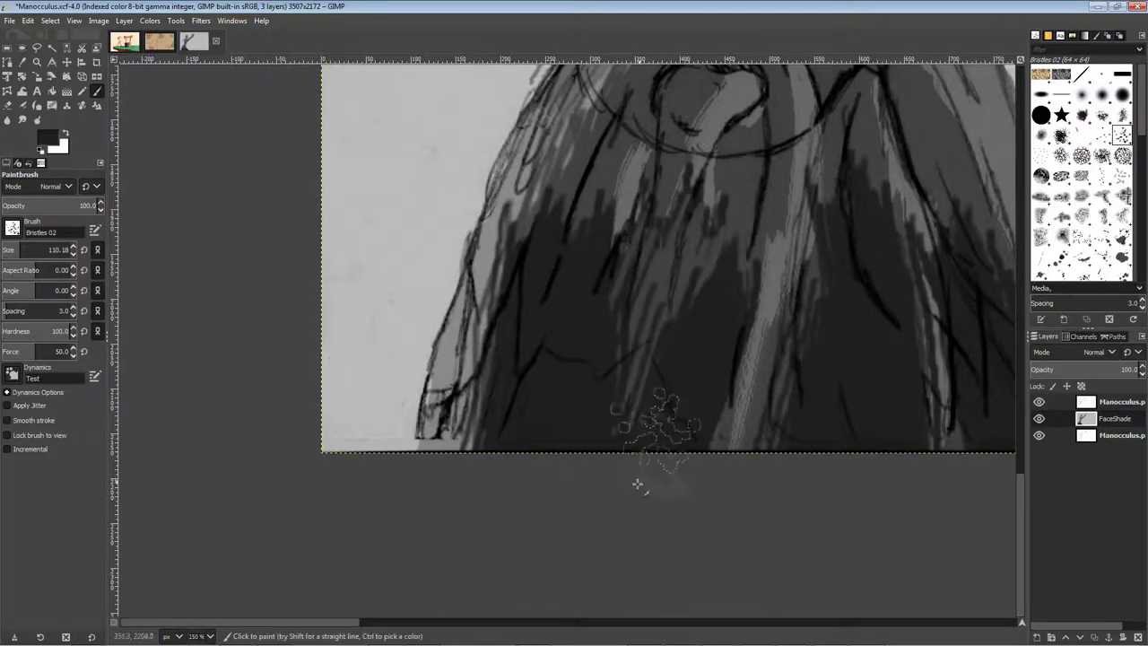
{"action": "scroll", "coordinate": [583, 413], "scroll_direction": "down", "scroll_amount": 4}
{"action": "scroll", "coordinate": [556, 343], "scroll_direction": "up", "scroll_amount": 3}
Set the brush size to 24.18, darken the skirt's left edge and the folds beside the spiral, and save the image
{"action": "left_click_drag", "start_coordinate": [506, 303], "coordinate": [507, 215]}
{"action": "left_click_drag", "start_coordinate": [484, 237], "coordinate": [491, 293]}
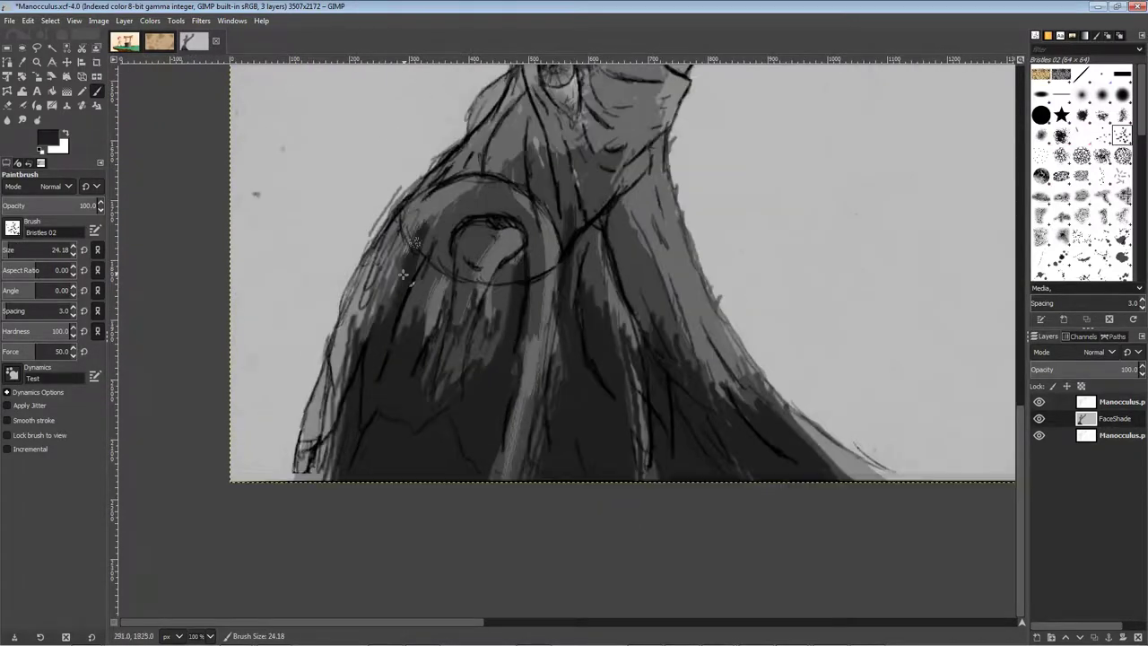
{"action": "left_click_drag", "start_coordinate": [396, 247], "coordinate": [350, 372]}
{"action": "left_click_drag", "start_coordinate": [370, 264], "coordinate": [309, 471]}
{"action": "scroll", "coordinate": [481, 405], "scroll_direction": "down", "scroll_amount": 3}
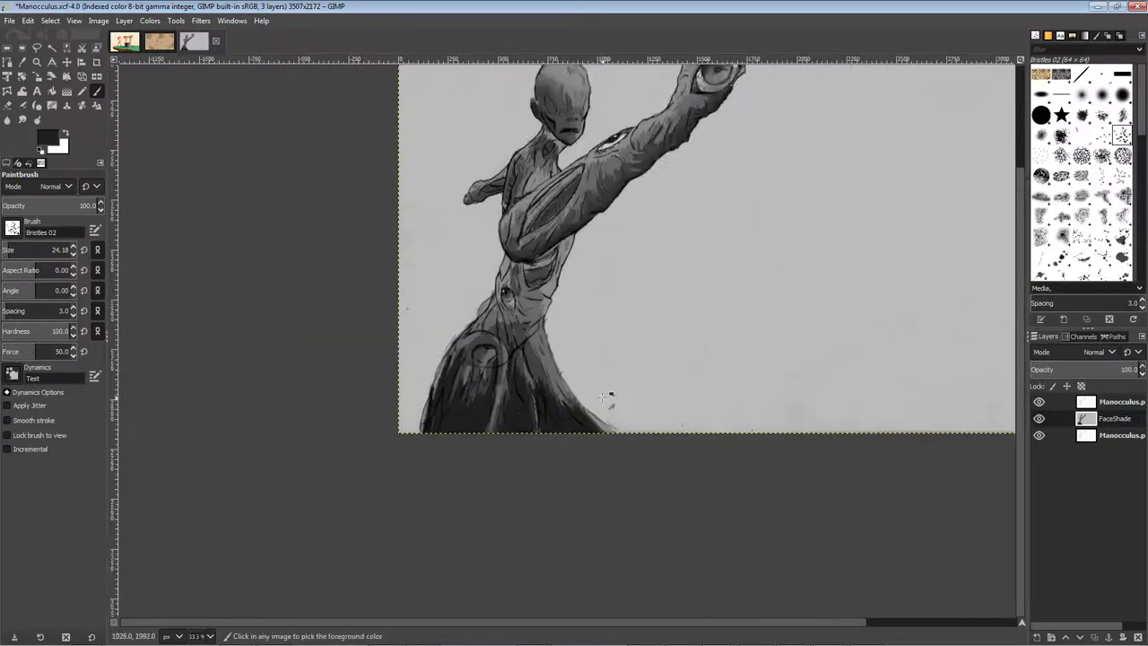
{"action": "key", "text": "ctrl+s"}
Deepen the shading of the skirt folds around the spiral and just right of the skirt's centre line
{"action": "scroll", "coordinate": [487, 381], "scroll_direction": "up", "scroll_amount": 9}
{"action": "scroll", "coordinate": [587, 206], "scroll_direction": "down", "scroll_amount": 6}
{"action": "mouse_move", "coordinate": [594, 225]}
{"action": "left_mouse_down"}
{"action": "mouse_move", "coordinate": [587, 208]}
{"action": "mouse_move", "coordinate": [523, 199]}
{"action": "mouse_move", "coordinate": [480, 246]}
{"action": "left_mouse_up"}
{"action": "scroll", "coordinate": [572, 351], "scroll_direction": "down", "scroll_amount": 2}
{"action": "scroll", "coordinate": [592, 256], "scroll_direction": "up", "scroll_amount": 2}
{"action": "scroll", "coordinate": [480, 242], "scroll_direction": "down", "scroll_amount": 2}
{"action": "scroll", "coordinate": [614, 261], "scroll_direction": "up", "scroll_amount": 2}
{"action": "left_click_drag", "start_coordinate": [574, 206], "coordinate": [568, 240]}
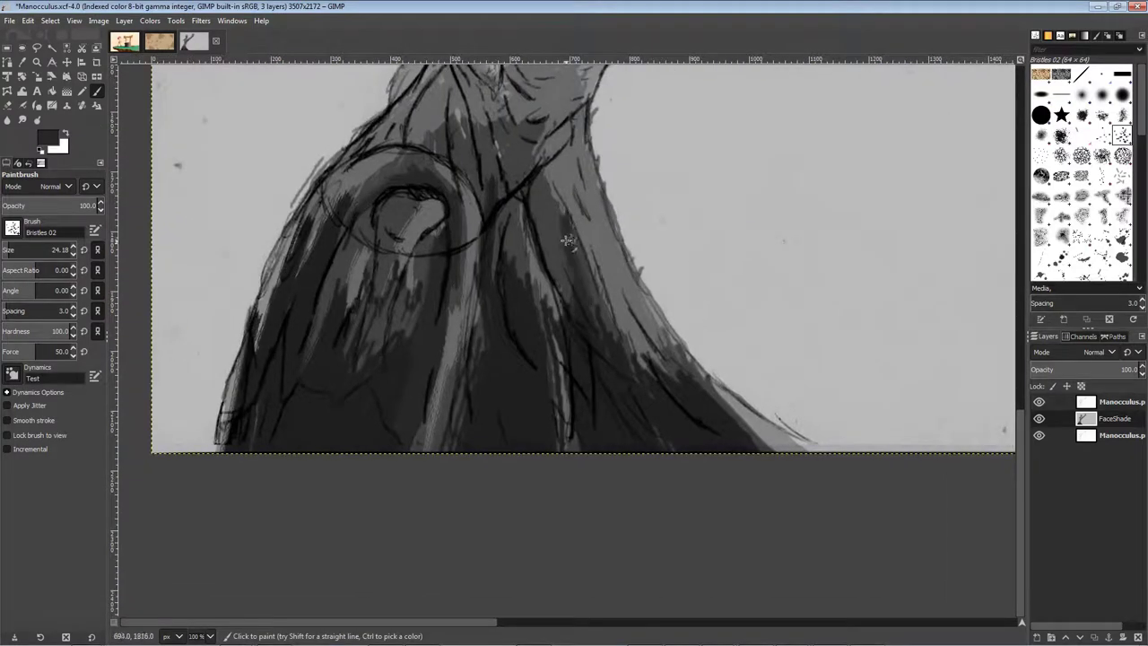
Sample dark greys and blend the shading along the skirt's lower right edge
{"action": "scroll", "coordinate": [722, 436], "scroll_direction": "up", "scroll_amount": 3}
{"action": "scroll", "coordinate": [718, 278], "scroll_direction": "down", "scroll_amount": 2}
{"action": "scroll", "coordinate": [787, 464], "scroll_direction": "up", "scroll_amount": 2}
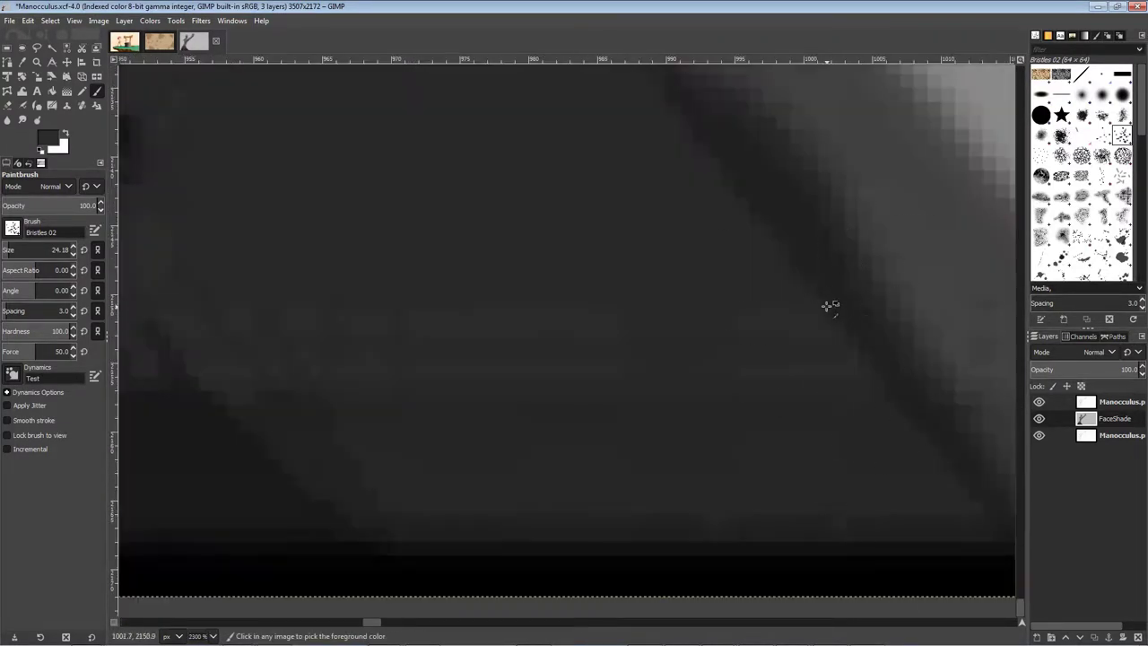
{"action": "scroll", "coordinate": [828, 307], "scroll_direction": "down", "scroll_amount": 2}
{"action": "scroll", "coordinate": [879, 284], "scroll_direction": "up", "scroll_amount": 3}
{"action": "scroll", "coordinate": [812, 363], "scroll_direction": "down", "scroll_amount": 4}
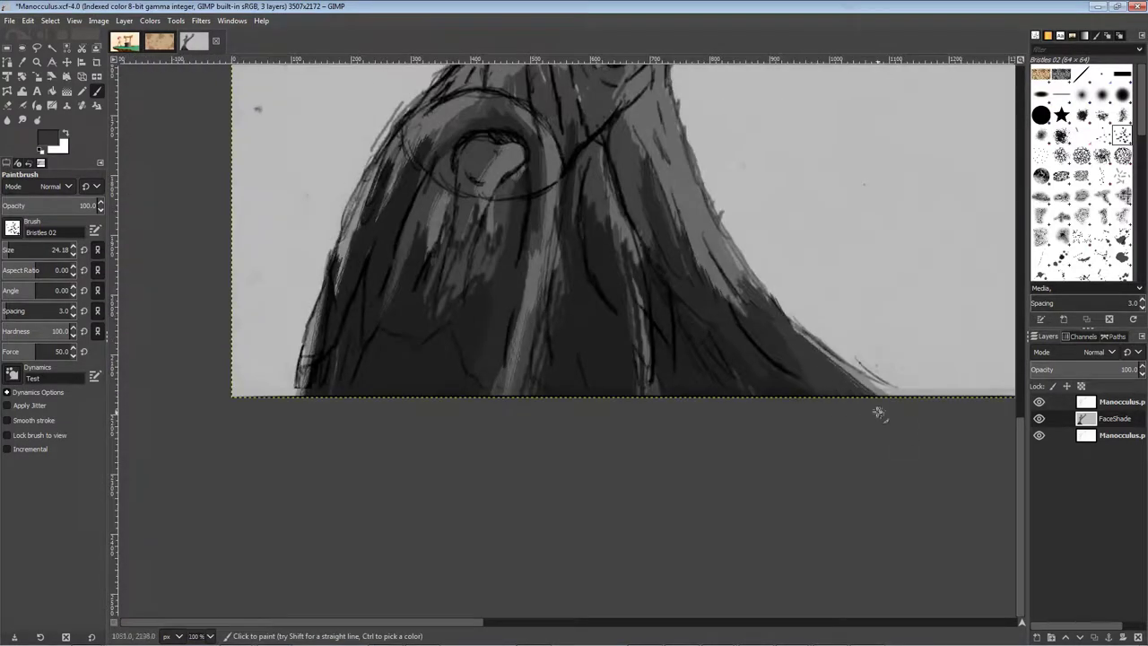
Check the shading where the waist meets the skirt and save the image
{"action": "scroll", "coordinate": [533, 320], "scroll_direction": "up", "scroll_amount": 3}
{"action": "scroll", "coordinate": [538, 313], "scroll_direction": "down", "scroll_amount": 3}
{"action": "scroll", "coordinate": [668, 271], "scroll_direction": "up", "scroll_amount": 2}
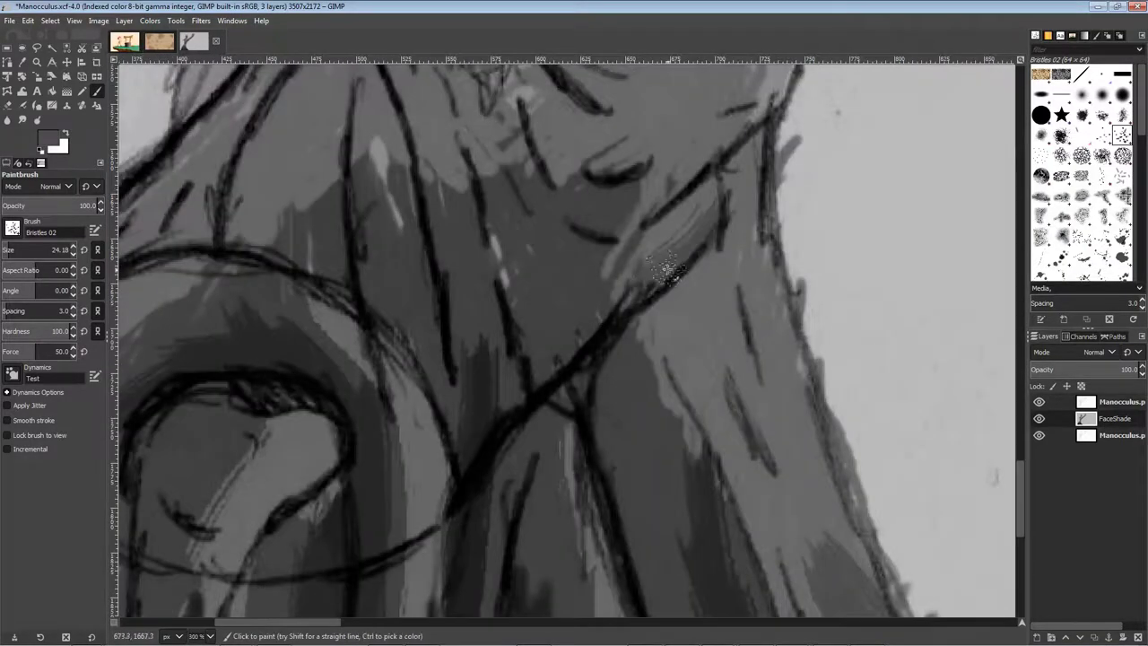
{"action": "scroll", "coordinate": [668, 271], "scroll_direction": "down", "scroll_amount": 3}
{"action": "scroll", "coordinate": [788, 395], "scroll_direction": "up", "scroll_amount": 3}
{"action": "scroll", "coordinate": [731, 372], "scroll_direction": "down", "scroll_amount": 2}
{"action": "key", "text": "ctrl+s"}
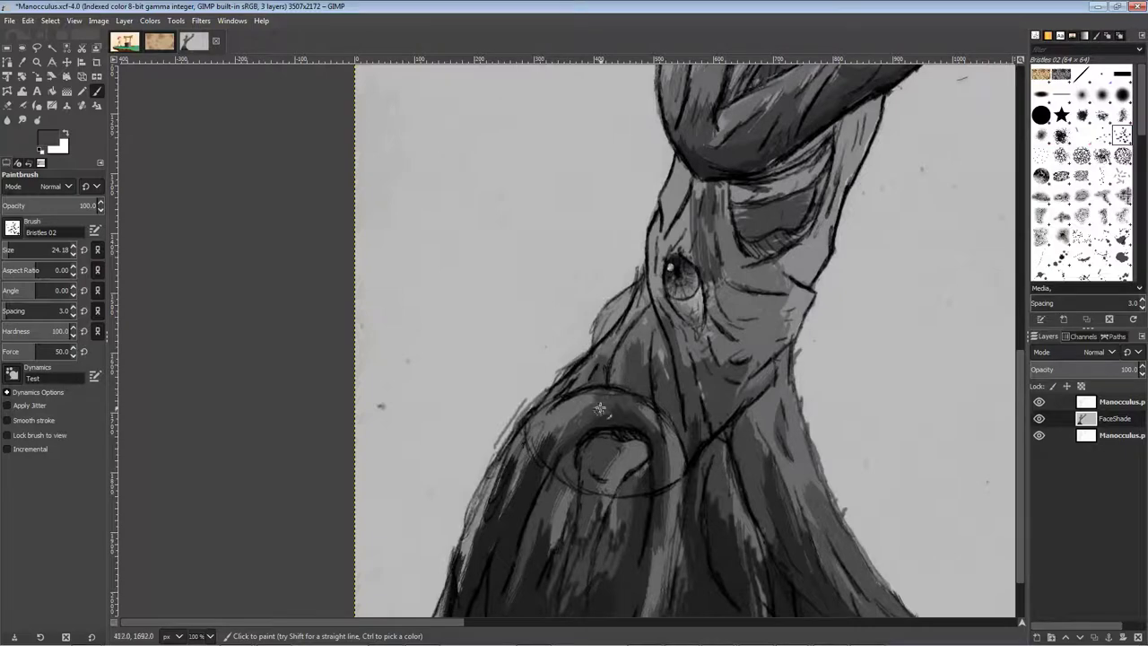
Sample mid greys and shade the torso's right side below the raised arm and the left side above the belly eye
{"action": "scroll", "coordinate": [600, 409], "scroll_direction": "up", "scroll_amount": 3}
{"action": "left_click", "coordinate": [719, 296], "text": "ctrl"}
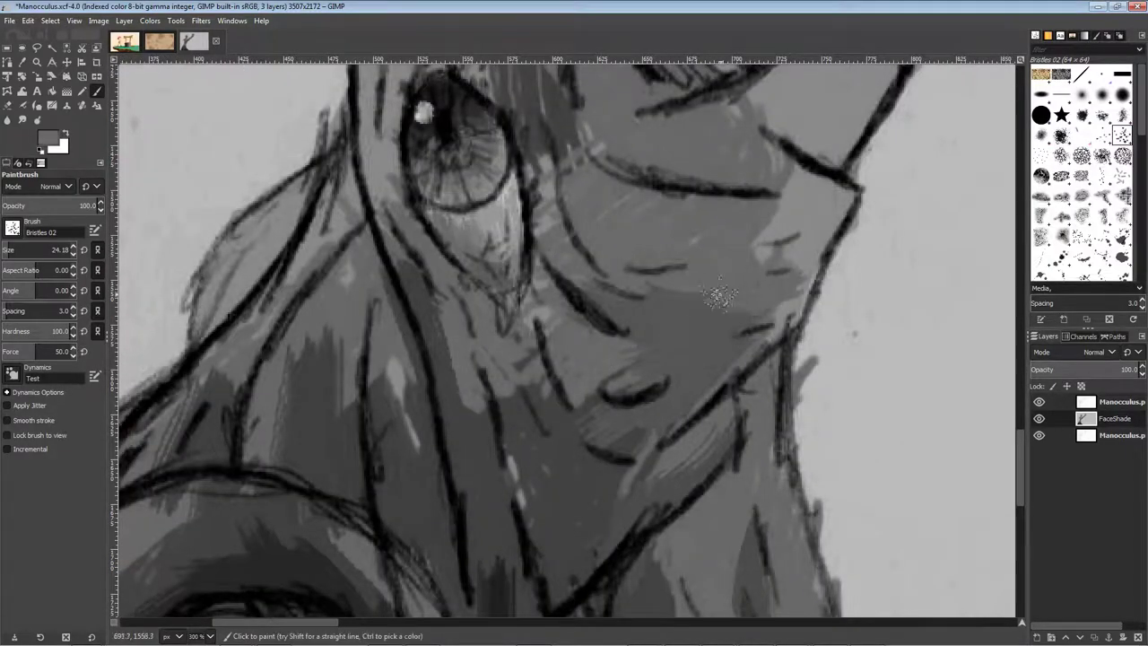
{"action": "scroll", "coordinate": [789, 233], "scroll_direction": "down", "scroll_amount": 4}
{"action": "scroll", "coordinate": [789, 269], "scroll_direction": "up", "scroll_amount": 3}
{"action": "scroll", "coordinate": [812, 287], "scroll_direction": "up", "scroll_amount": 3}
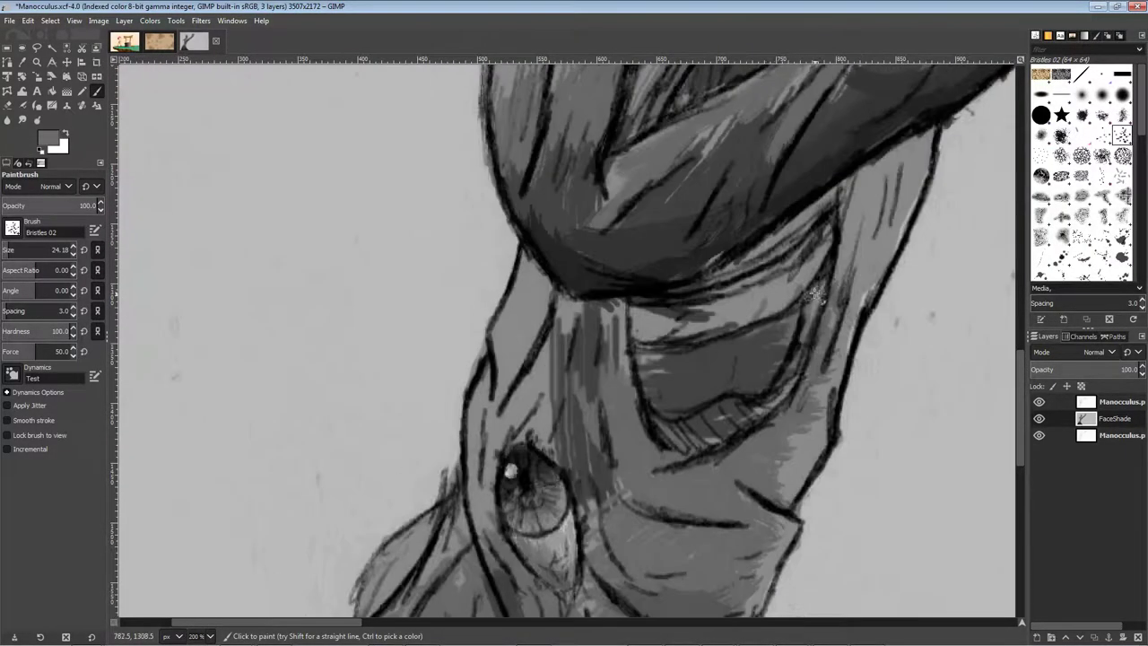
{"action": "left_click_drag", "start_coordinate": [815, 295], "coordinate": [640, 338]}
{"action": "left_click", "coordinate": [599, 385], "text": "ctrl"}
{"action": "mouse_move", "coordinate": [543, 386]}
{"action": "left_mouse_down"}
{"action": "mouse_move", "coordinate": [504, 439]}
{"action": "mouse_move", "coordinate": [522, 314]}
{"action": "mouse_move", "coordinate": [475, 458]}
{"action": "left_mouse_up"}
{"action": "mouse_move", "coordinate": [473, 448]}
{"action": "left_mouse_down"}
{"action": "mouse_move", "coordinate": [446, 289]}
{"action": "mouse_move", "coordinate": [454, 395]}
{"action": "left_mouse_up"}
Sample a darker grey and blend the shading between the creases just above the belly eye
{"action": "scroll", "coordinate": [453, 411], "scroll_direction": "up", "scroll_amount": 2}
{"action": "scroll", "coordinate": [538, 314], "scroll_direction": "up", "scroll_amount": 2}
{"action": "scroll", "coordinate": [610, 256], "scroll_direction": "up", "scroll_amount": 5}
{"action": "scroll", "coordinate": [597, 182], "scroll_direction": "up", "scroll_amount": 3}
{"action": "left_click", "coordinate": [669, 189], "text": "ctrl"}
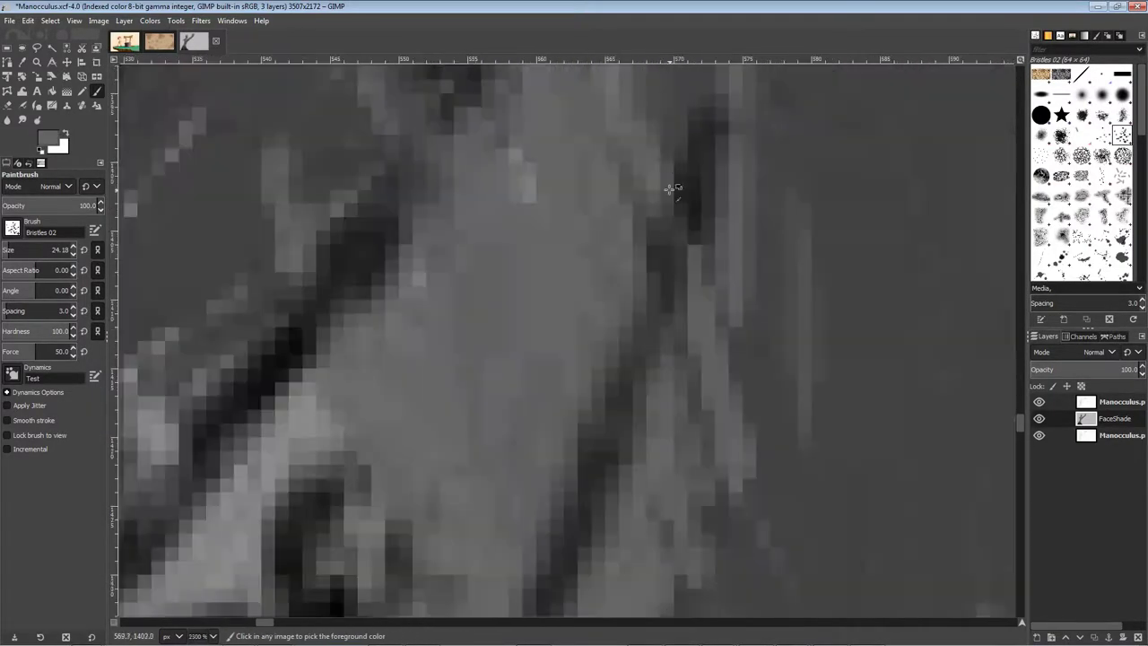
{"action": "scroll", "coordinate": [669, 189], "scroll_direction": "down", "scroll_amount": 6}
{"action": "left_click_drag", "start_coordinate": [653, 176], "coordinate": [599, 238]}
{"action": "scroll", "coordinate": [610, 215], "scroll_direction": "up", "scroll_amount": 3}
{"action": "left_click_drag", "start_coordinate": [588, 134], "coordinate": [535, 348]}
{"action": "left_click_drag", "start_coordinate": [686, 269], "coordinate": [689, 386]}
Shade the torso folds around and to the right of the belly eye, and save the image
{"action": "scroll", "coordinate": [646, 359], "scroll_direction": "down", "scroll_amount": 3}
{"action": "mouse_move", "coordinate": [601, 513]}
{"action": "left_mouse_down"}
{"action": "mouse_move", "coordinate": [569, 405]}
{"action": "mouse_move", "coordinate": [495, 332]}
{"action": "left_mouse_up"}
{"action": "scroll", "coordinate": [558, 316], "scroll_direction": "down", "scroll_amount": 1}
{"action": "left_click_drag", "start_coordinate": [658, 342], "coordinate": [773, 369]}
{"action": "left_click_drag", "start_coordinate": [674, 377], "coordinate": [629, 409]}
{"action": "scroll", "coordinate": [724, 437], "scroll_direction": "down", "scroll_amount": 4}
{"action": "left_click_drag", "start_coordinate": [807, 443], "coordinate": [712, 418]}
{"action": "key", "text": "ctrl+s"}
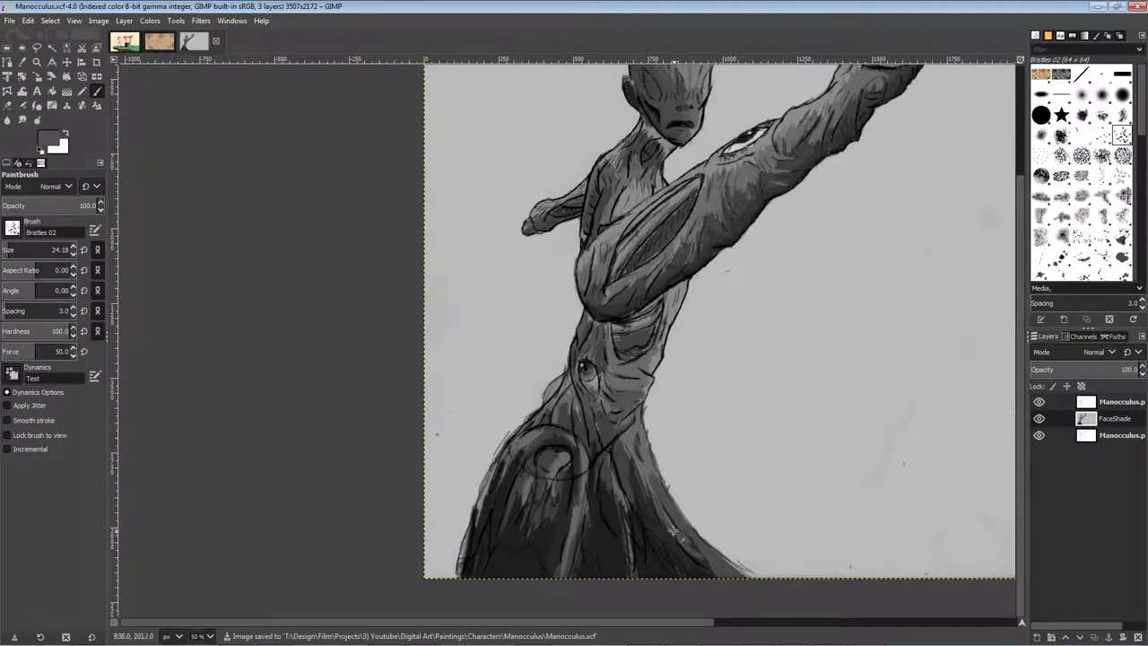
Sample a dark grey, darken the hip above the skirt's spiral, and reduce the brush size to 19.18 for finer strokes
{"action": "scroll", "coordinate": [728, 539], "scroll_direction": "down", "scroll_amount": 1}
{"action": "mouse_move", "coordinate": [927, 406]}
{"action": "left_mouse_down"}
{"action": "mouse_move", "coordinate": [749, 425]}
{"action": "mouse_move", "coordinate": [679, 410]}
{"action": "left_mouse_up"}
{"action": "scroll", "coordinate": [351, 556], "scroll_direction": "up", "scroll_amount": 4}
{"action": "left_click", "coordinate": [323, 303], "text": "ctrl"}
{"action": "left_click_drag", "start_coordinate": [408, 192], "coordinate": [410, 430]}
{"action": "key", "text": "bracketleft"}
{"action": "key", "text": "bracketleft"}
{"action": "key", "text": "bracketleft"}
{"action": "key", "text": "bracketleft"}
{"action": "key", "text": "bracketleft"}
{"action": "mouse_move", "coordinate": [414, 392]}
{"action": "left_mouse_down"}
{"action": "mouse_move", "coordinate": [428, 352]}
{"action": "mouse_move", "coordinate": [278, 449]}
{"action": "mouse_move", "coordinate": [376, 449]}
{"action": "mouse_move", "coordinate": [489, 391]}
{"action": "mouse_move", "coordinate": [568, 469]}
{"action": "left_mouse_up"}
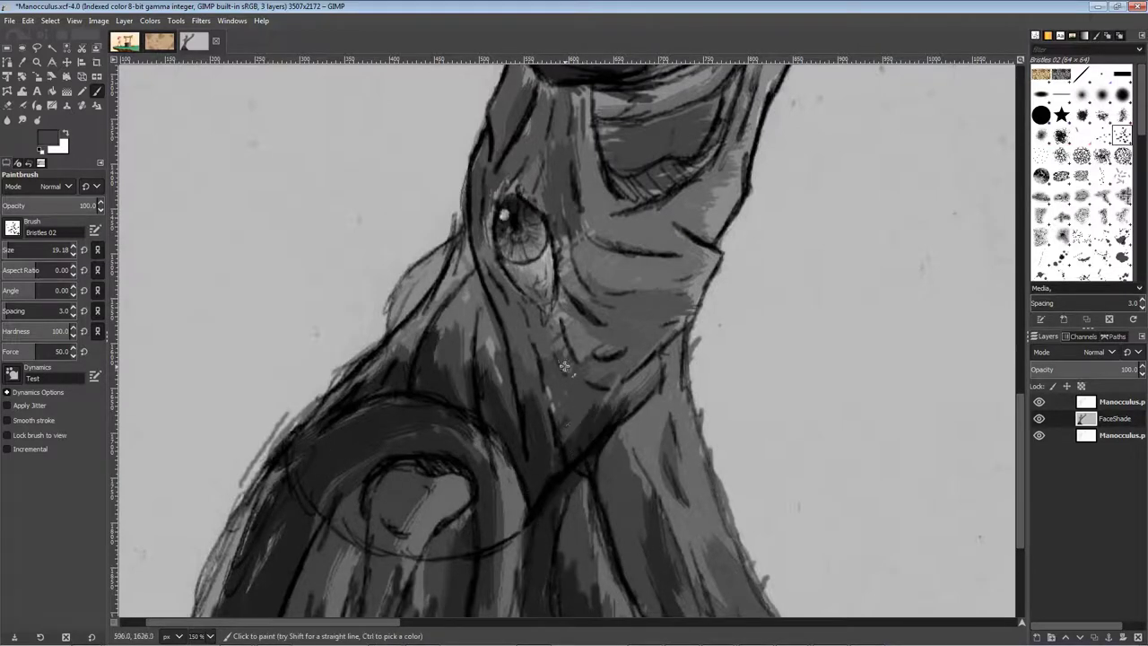
Darken the skirt folds just right of the spiral and save the image
{"action": "scroll", "coordinate": [564, 366], "scroll_direction": "down", "scroll_amount": 3}
{"action": "scroll", "coordinate": [572, 415], "scroll_direction": "up", "scroll_amount": 3}
{"action": "left_click_drag", "start_coordinate": [630, 564], "coordinate": [639, 455]}
{"action": "left_click_drag", "start_coordinate": [576, 370], "coordinate": [585, 444]}
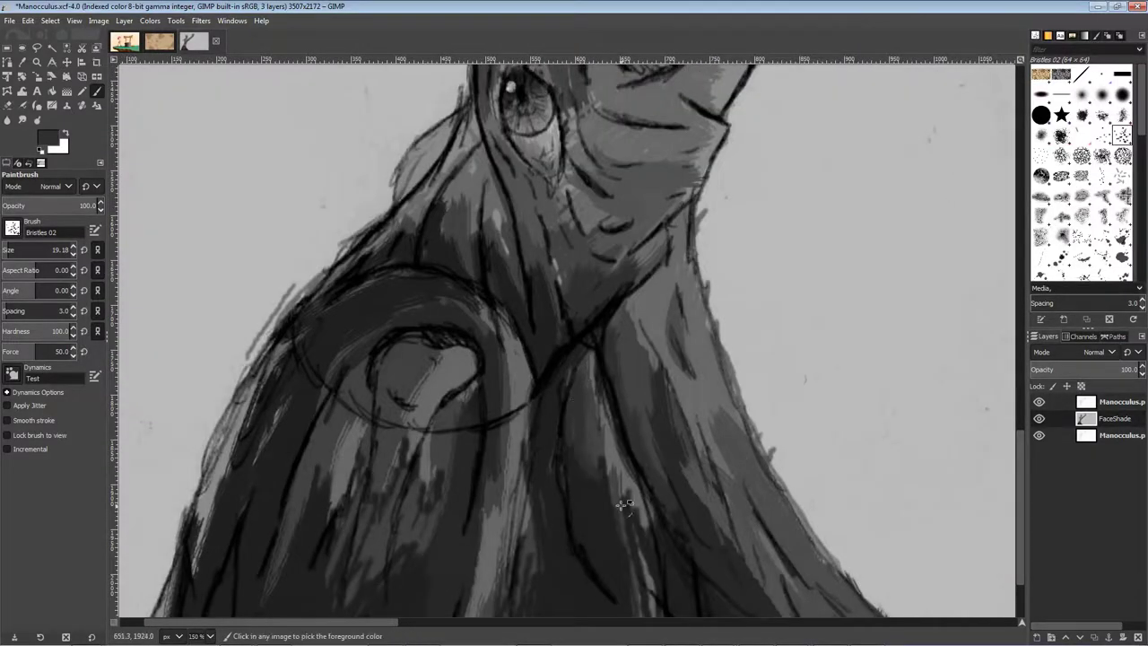
{"action": "scroll", "coordinate": [579, 466], "scroll_direction": "down", "scroll_amount": 4}
{"action": "key", "text": "ctrl+s"}
{"action": "scroll", "coordinate": [614, 494], "scroll_direction": "up", "scroll_amount": 4}
{"action": "scroll", "coordinate": [370, 484], "scroll_direction": "down", "scroll_amount": 4}
{"action": "key", "text": "ctrl+s"}
{"action": "mouse_move", "coordinate": [539, 298]}
{"action": "left_mouse_down"}
{"action": "mouse_move", "coordinate": [536, 331]}
{"action": "mouse_move", "coordinate": [572, 330]}
{"action": "left_mouse_up"}
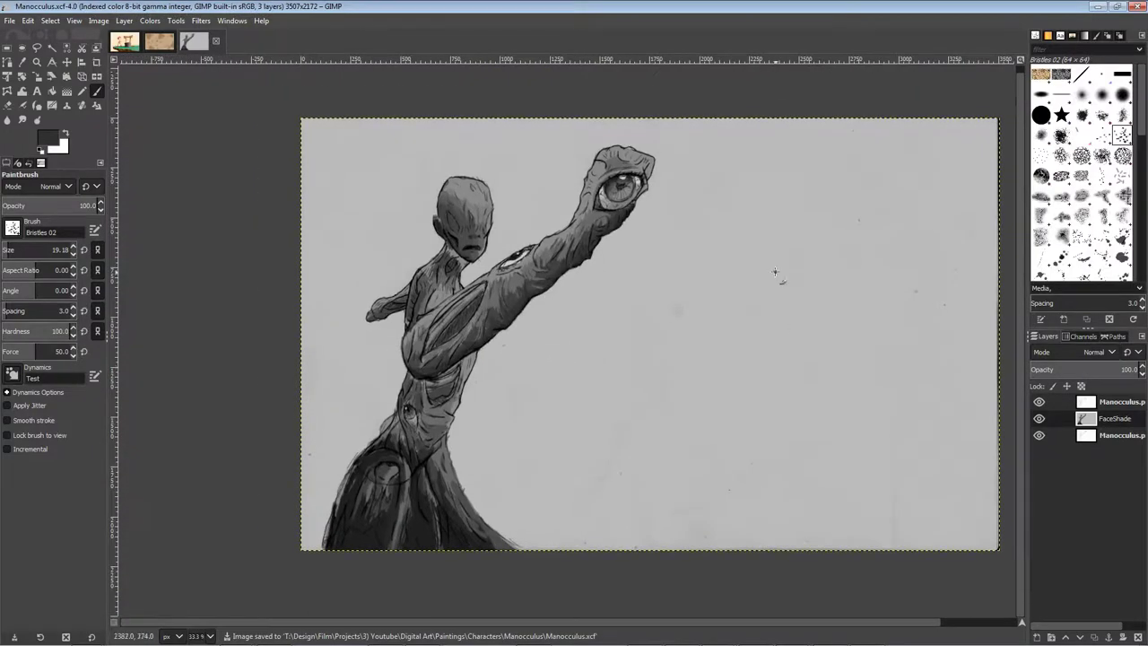
Try a near-white highlight stroke along the top of the head
{"action": "left_click_drag", "start_coordinate": [777, 271], "coordinate": [682, 299]}
{"action": "scroll", "coordinate": [363, 263], "scroll_direction": "up", "scroll_amount": 6}
{"action": "left_click", "coordinate": [541, 361], "text": "ctrl"}
{"action": "scroll", "coordinate": [448, 538], "scroll_direction": "down", "scroll_amount": 2}
{"action": "left_click", "coordinate": [48, 137]}
{"action": "left_click", "coordinate": [31, 480]}
{"action": "left_click", "coordinate": [172, 637]}
{"action": "left_click_drag", "start_coordinate": [457, 159], "coordinate": [504, 168]}
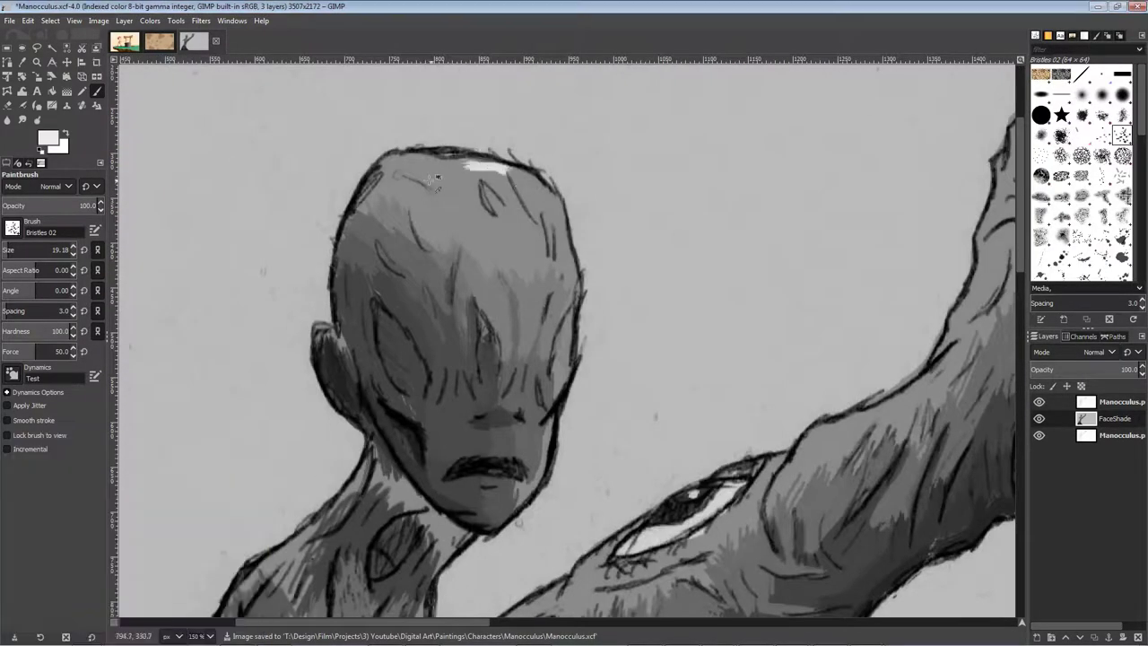
{"action": "key", "text": "ctrl+z"}
Set the foreground colour to light grey and paint a highlight along the top and right edge of the head
{"action": "left_click", "coordinate": [48, 137]}
{"action": "left_click", "coordinate": [30, 508]}
{"action": "left_click", "coordinate": [172, 638]}
{"action": "key", "text": "ctrl+s"}
{"action": "left_click_drag", "start_coordinate": [414, 158], "coordinate": [556, 204]}
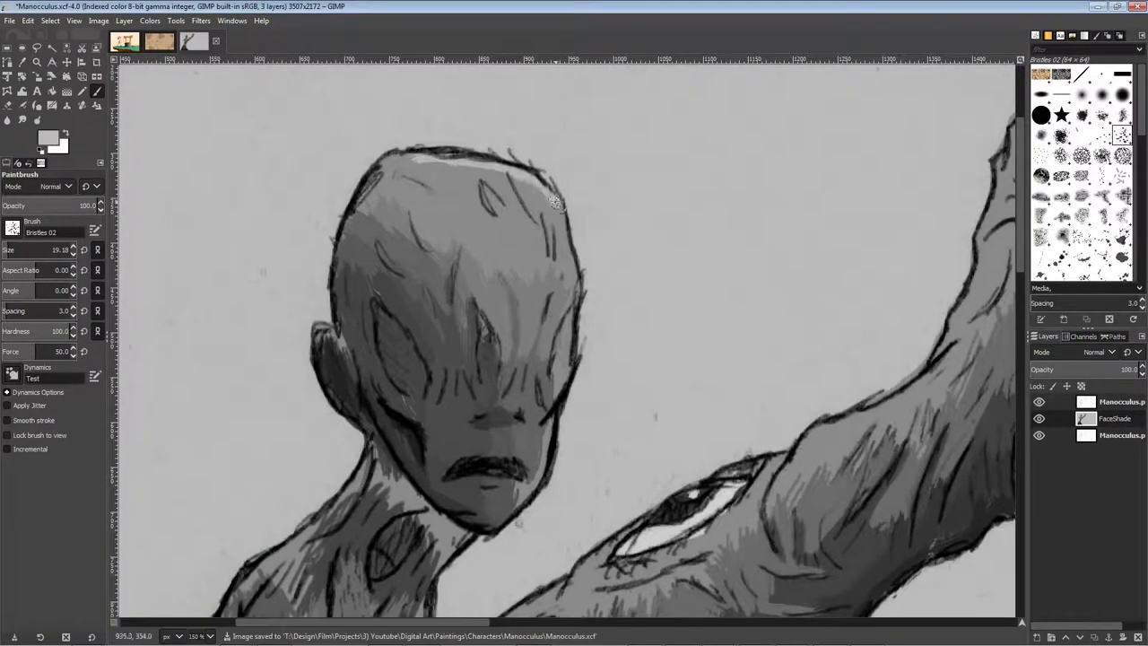
Blend the head highlight into the forehead with bands of intermediate grey
{"action": "scroll", "coordinate": [427, 158], "scroll_direction": "up", "scroll_amount": 5}
{"action": "scroll", "coordinate": [456, 285], "scroll_direction": "down", "scroll_amount": 2}
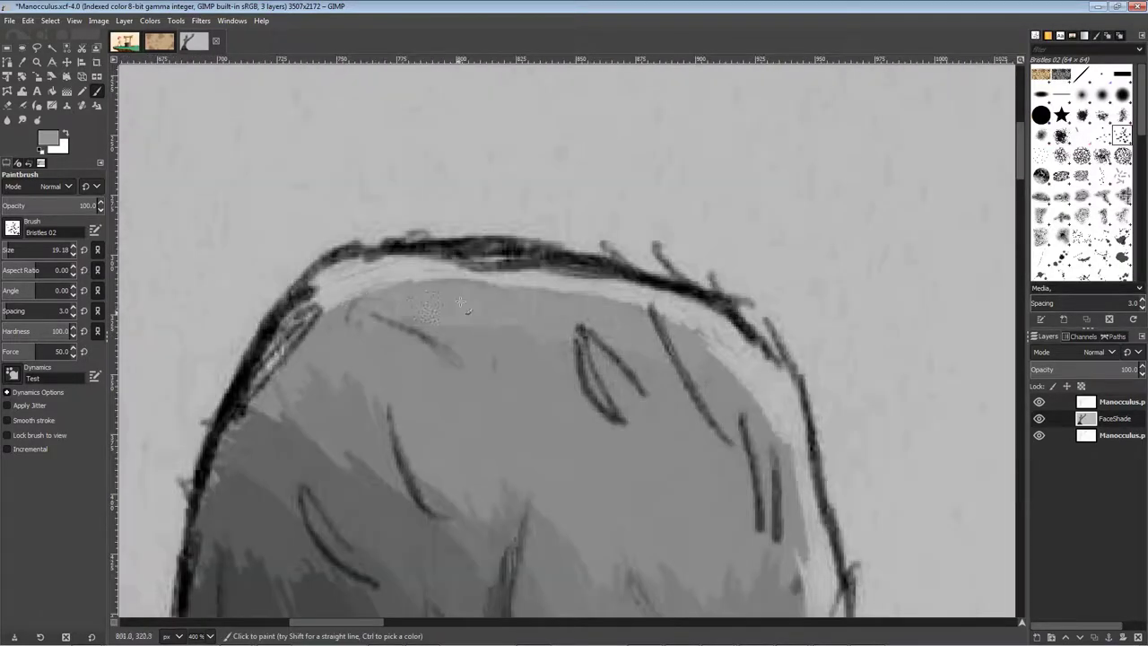
{"action": "scroll", "coordinate": [672, 431], "scroll_direction": "down", "scroll_amount": 1}
{"action": "scroll", "coordinate": [632, 376], "scroll_direction": "up", "scroll_amount": 1}
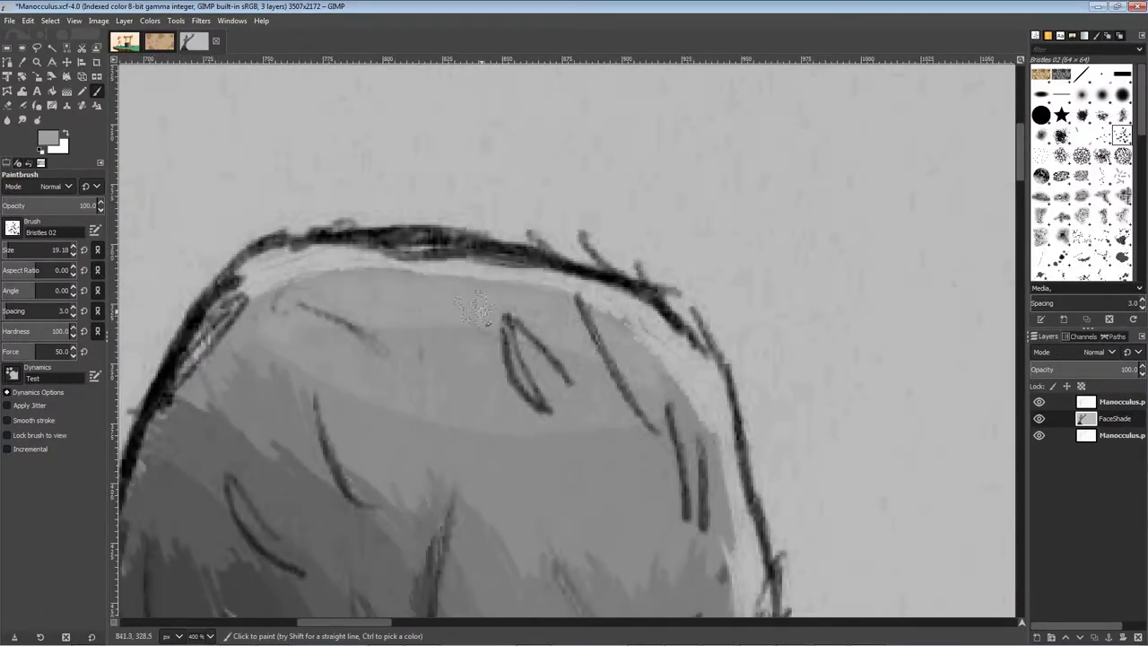
{"action": "scroll", "coordinate": [641, 369], "scroll_direction": "up", "scroll_amount": 2}
{"action": "scroll", "coordinate": [660, 366], "scroll_direction": "down", "scroll_amount": 1}
{"action": "scroll", "coordinate": [659, 365], "scroll_direction": "down", "scroll_amount": 8}
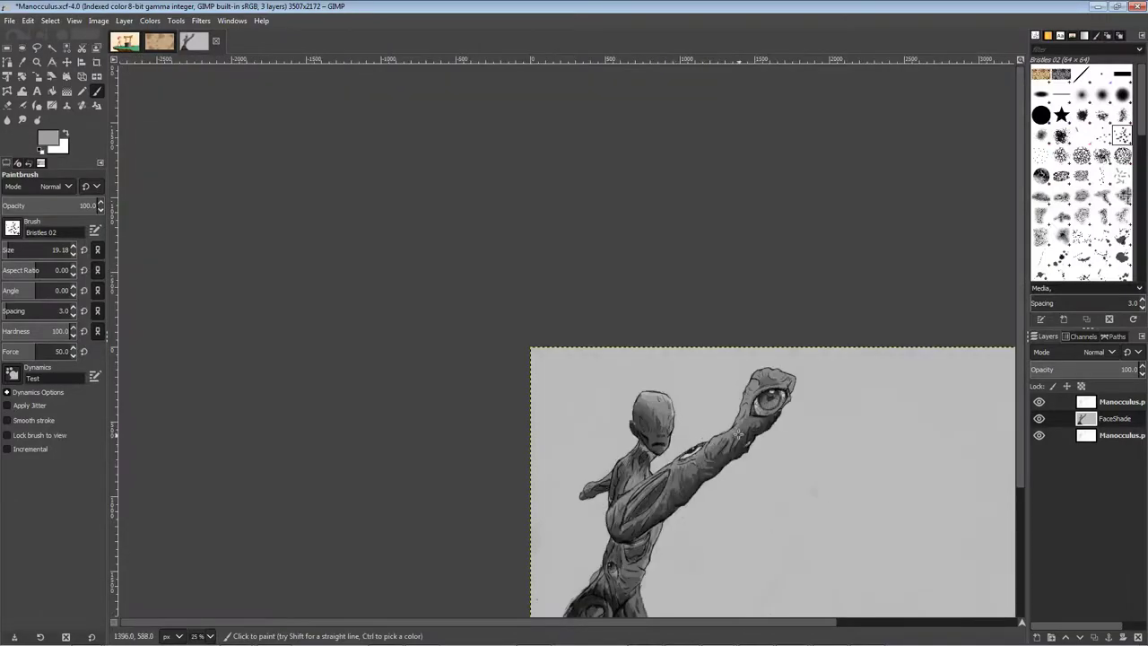
Paint light grey highlights along the upper edge of the raised fist and the left edge of its wrist
{"action": "scroll", "coordinate": [587, 338], "scroll_direction": "up", "scroll_amount": 8}
{"action": "scroll", "coordinate": [587, 338], "scroll_direction": "down", "scroll_amount": 6}
{"action": "scroll", "coordinate": [825, 208], "scroll_direction": "up", "scroll_amount": 3}
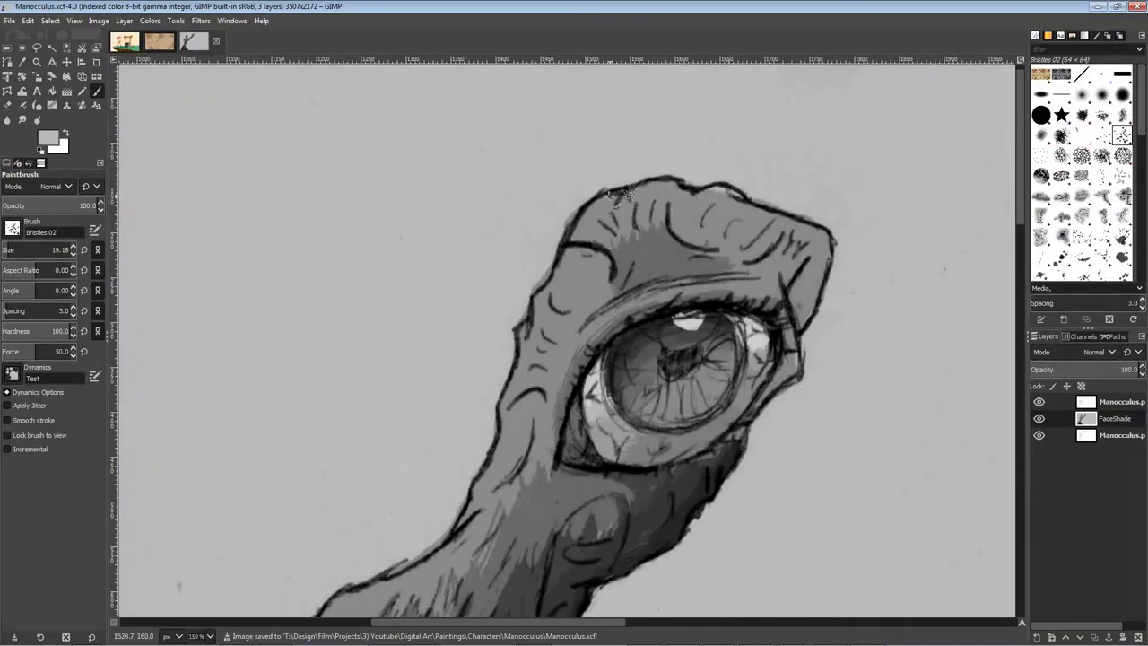
{"action": "left_click_drag", "start_coordinate": [619, 190], "coordinate": [829, 238]}
{"action": "left_click_drag", "start_coordinate": [520, 325], "coordinate": [502, 434]}
{"action": "left_click_drag", "start_coordinate": [499, 450], "coordinate": [628, 223]}
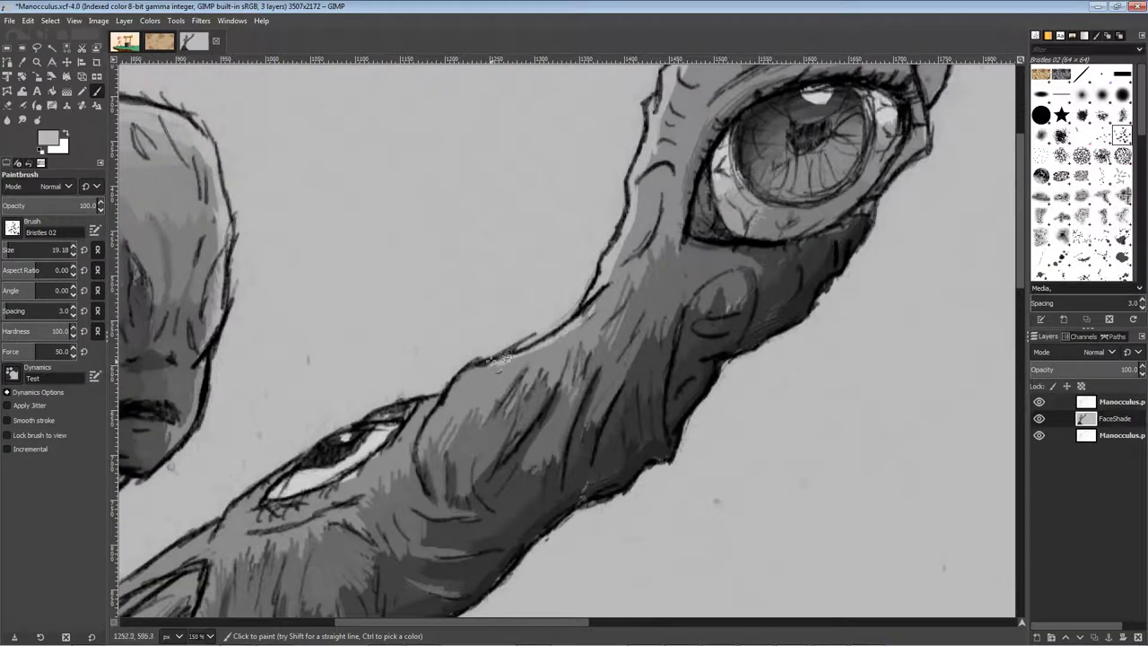
Paint light grey highlights along the upper edges of the raised arm and the small rear arm, and save the image
{"action": "scroll", "coordinate": [496, 358], "scroll_direction": "down", "scroll_amount": 3}
{"action": "scroll", "coordinate": [496, 359], "scroll_direction": "left", "scroll_amount": 6}
{"action": "scroll", "coordinate": [496, 359], "scroll_direction": "down", "scroll_amount": 3}
{"action": "scroll", "coordinate": [496, 359], "scroll_direction": "left", "scroll_amount": 3}
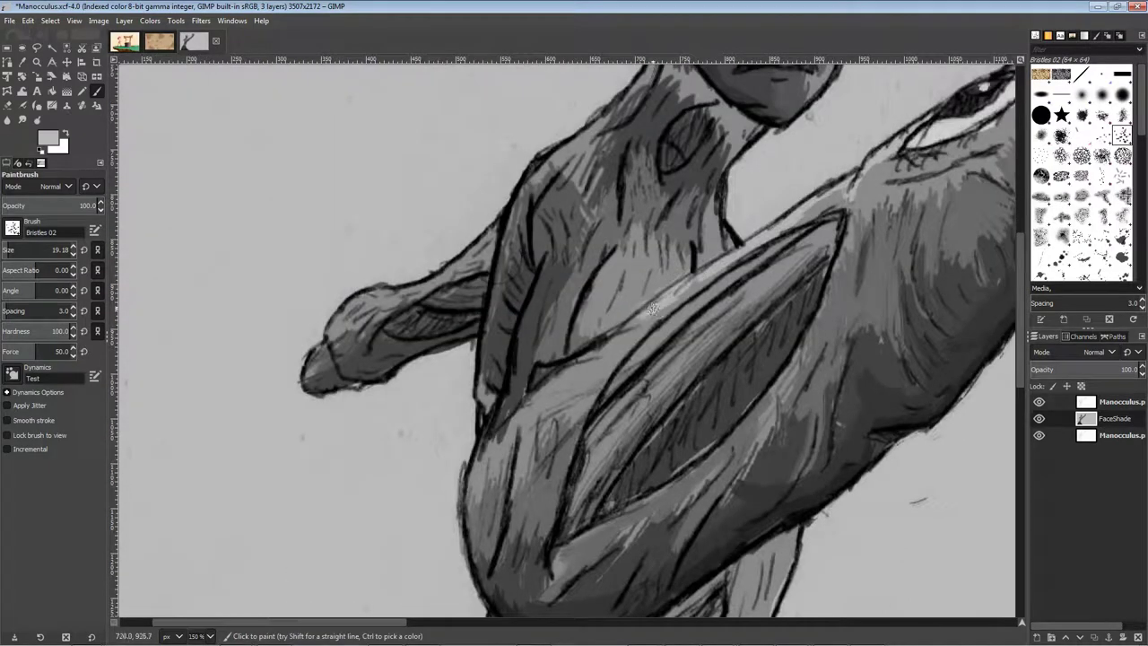
{"action": "key", "text": "ctrl+s"}
{"action": "left_click_drag", "start_coordinate": [325, 344], "coordinate": [308, 365]}
{"action": "scroll", "coordinate": [417, 393], "scroll_direction": "down", "scroll_amount": 5}
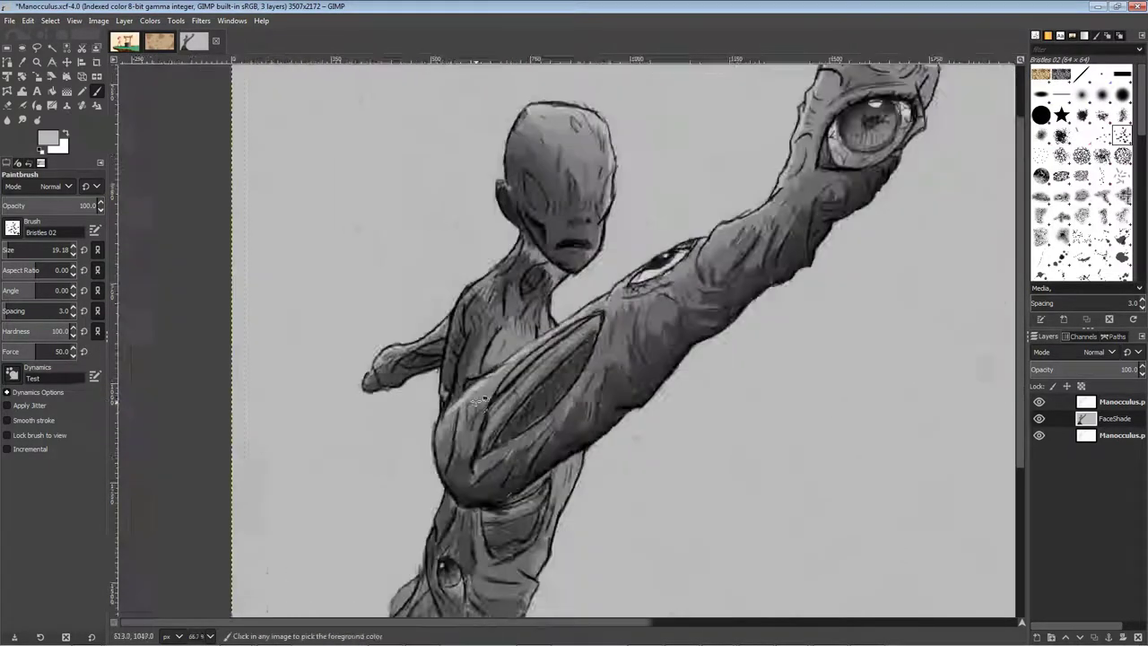
{"action": "key", "text": "ctrl+s"}
{"action": "scroll", "coordinate": [424, 368], "scroll_direction": "up", "scroll_amount": 5}
{"action": "left_click_drag", "start_coordinate": [610, 226], "coordinate": [542, 285]}
{"action": "scroll", "coordinate": [619, 352], "scroll_direction": "down", "scroll_amount": 5}
{"action": "key", "text": "ctrl+s"}
{"action": "scroll", "coordinate": [718, 319], "scroll_direction": "up", "scroll_amount": 3}
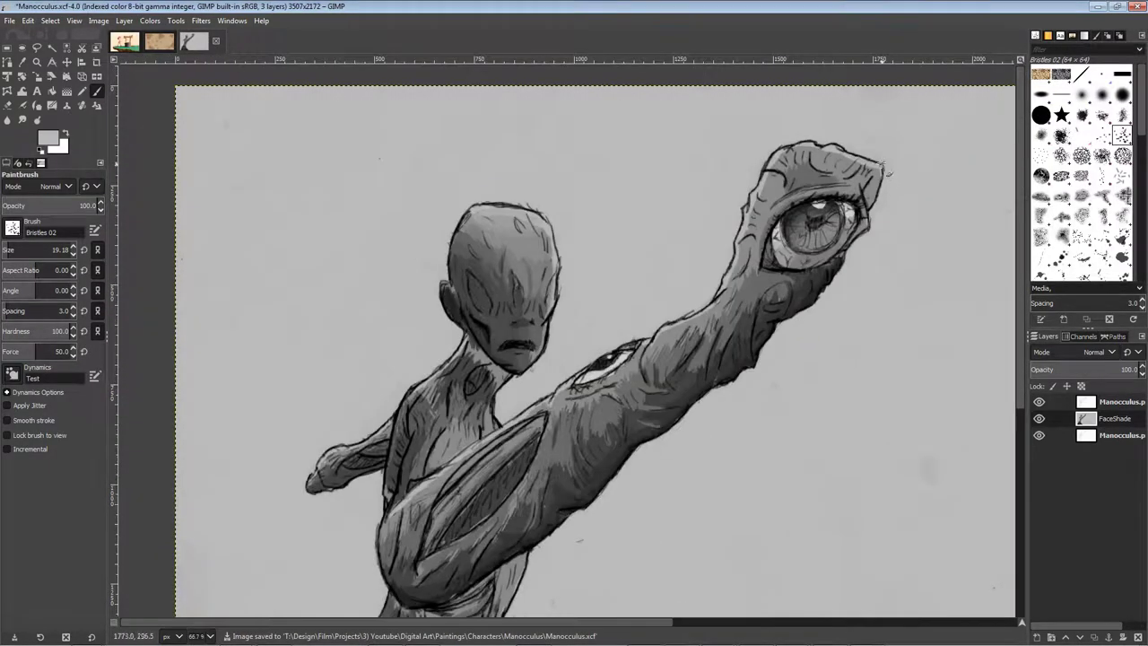
Paint a light grey highlight down the skirt's right edge
{"action": "scroll", "coordinate": [885, 269], "scroll_direction": "down", "scroll_amount": 2}
{"action": "scroll", "coordinate": [451, 260], "scroll_direction": "up", "scroll_amount": 4}
{"action": "mouse_move", "coordinate": [464, 218]}
{"action": "left_mouse_down"}
{"action": "mouse_move", "coordinate": [530, 414]}
{"action": "mouse_move", "coordinate": [688, 565]}
{"action": "left_mouse_up"}
{"action": "scroll", "coordinate": [626, 469], "scroll_direction": "down", "scroll_amount": 3}
{"action": "scroll", "coordinate": [550, 408], "scroll_direction": "up", "scroll_amount": 4}
{"action": "scroll", "coordinate": [553, 408], "scroll_direction": "down", "scroll_amount": 3}
{"action": "scroll", "coordinate": [563, 323], "scroll_direction": "up", "scroll_amount": 3}
Reduce the brush size to 14.18, highlight the right edge of the waist, and save the image
{"action": "key", "text": "bracketleft"}
{"action": "key", "text": "bracketleft"}
{"action": "key", "text": "bracketleft"}
{"action": "key", "text": "bracketleft"}
{"action": "key", "text": "bracketleft"}
{"action": "key", "text": "bracketleft"}
{"action": "key", "text": "bracketleft"}
{"action": "key", "text": "bracketleft"}
{"action": "key", "text": "bracketleft"}
{"action": "key", "text": "bracketleft"}
{"action": "key", "text": "bracketleft"}
{"action": "key", "text": "bracketleft"}
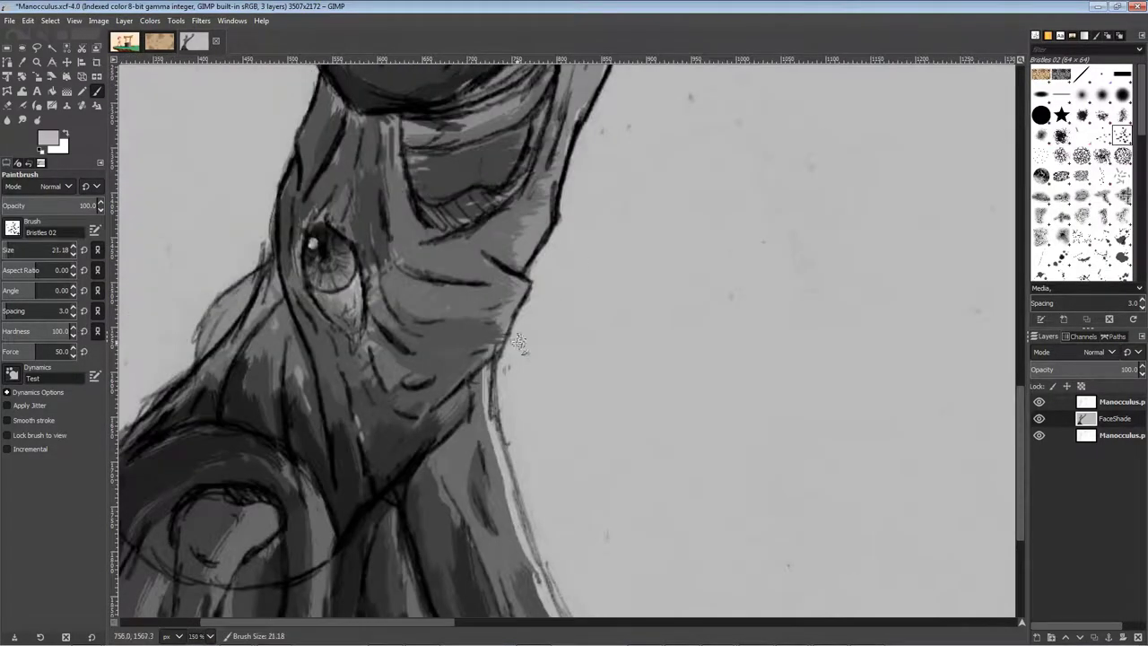
{"action": "scroll", "coordinate": [683, 358], "scroll_direction": "down", "scroll_amount": 5}
{"action": "key", "text": "ctrl+s"}
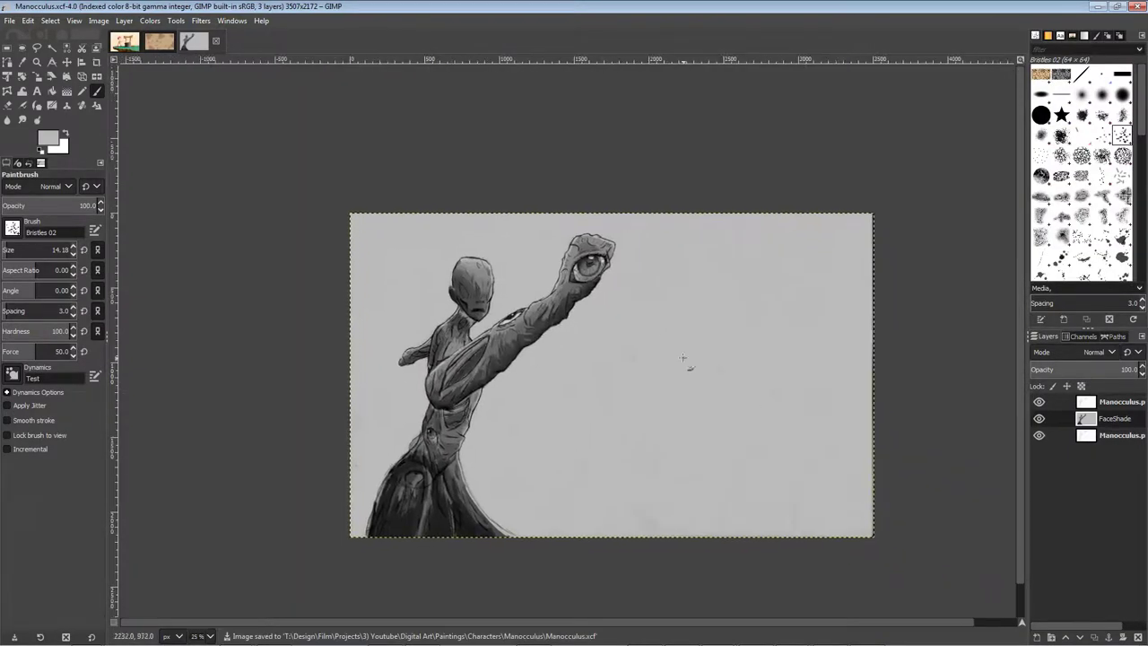
Sample a dark grey, deepen the creases below and right of the belly eye, and save the image
{"action": "scroll", "coordinate": [684, 395], "scroll_direction": "down", "scroll_amount": 1}
{"action": "scroll", "coordinate": [728, 360], "scroll_direction": "up", "scroll_amount": 1}
{"action": "scroll", "coordinate": [410, 465], "scroll_direction": "up", "scroll_amount": 6}
{"action": "left_click", "coordinate": [440, 350], "text": "ctrl"}
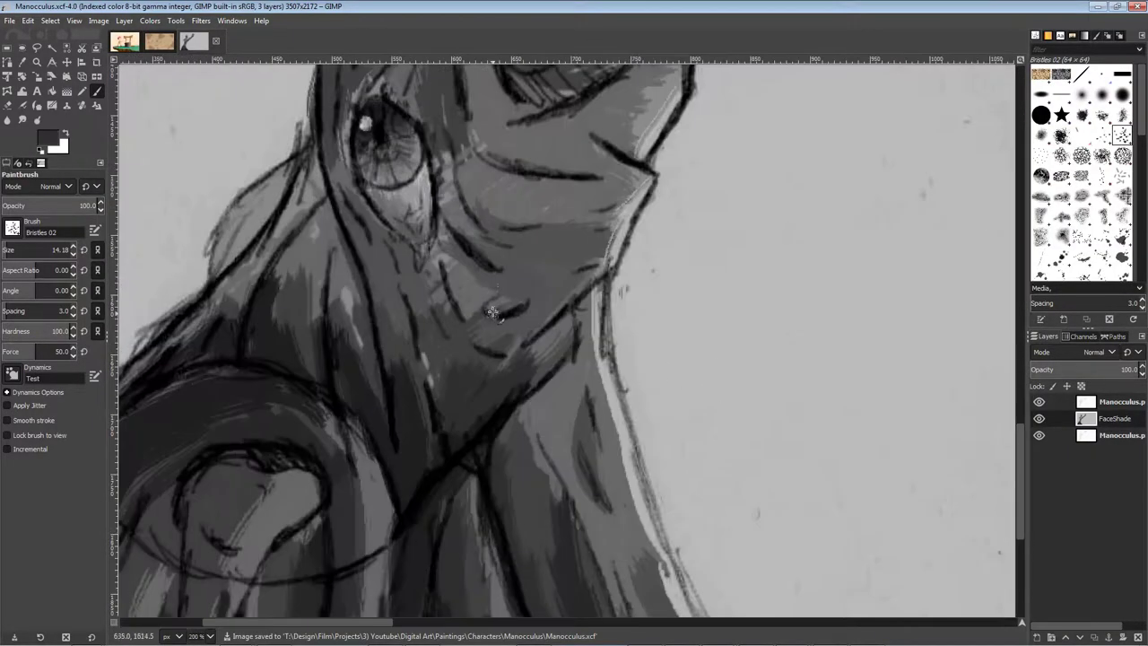
{"action": "left_click_drag", "start_coordinate": [463, 253], "coordinate": [535, 295]}
{"action": "mouse_move", "coordinate": [448, 244]}
{"action": "left_mouse_down"}
{"action": "mouse_move", "coordinate": [475, 320]}
{"action": "mouse_move", "coordinate": [431, 393]}
{"action": "left_mouse_up"}
{"action": "scroll", "coordinate": [476, 419], "scroll_direction": "down", "scroll_amount": 5}
{"action": "key", "text": "ctrl+s"}
Darken the torso's left flank beside the rear arm and the underside of the rear arm and hand
{"action": "scroll", "coordinate": [410, 258], "scroll_direction": "up", "scroll_amount": 6}
{"action": "mouse_move", "coordinate": [531, 335]}
{"action": "left_mouse_down"}
{"action": "mouse_move", "coordinate": [564, 274]}
{"action": "mouse_move", "coordinate": [504, 411]}
{"action": "left_mouse_up"}
{"action": "left_click_drag", "start_coordinate": [519, 384], "coordinate": [430, 509]}
{"action": "scroll", "coordinate": [481, 452], "scroll_direction": "down", "scroll_amount": 5}
{"action": "scroll", "coordinate": [449, 492], "scroll_direction": "up", "scroll_amount": 5}
{"action": "left_click_drag", "start_coordinate": [556, 329], "coordinate": [531, 448]}
{"action": "scroll", "coordinate": [531, 447], "scroll_direction": "down", "scroll_amount": 5}
{"action": "scroll", "coordinate": [502, 404], "scroll_direction": "up", "scroll_amount": 5}
{"action": "left_click_drag", "start_coordinate": [546, 305], "coordinate": [528, 480]}
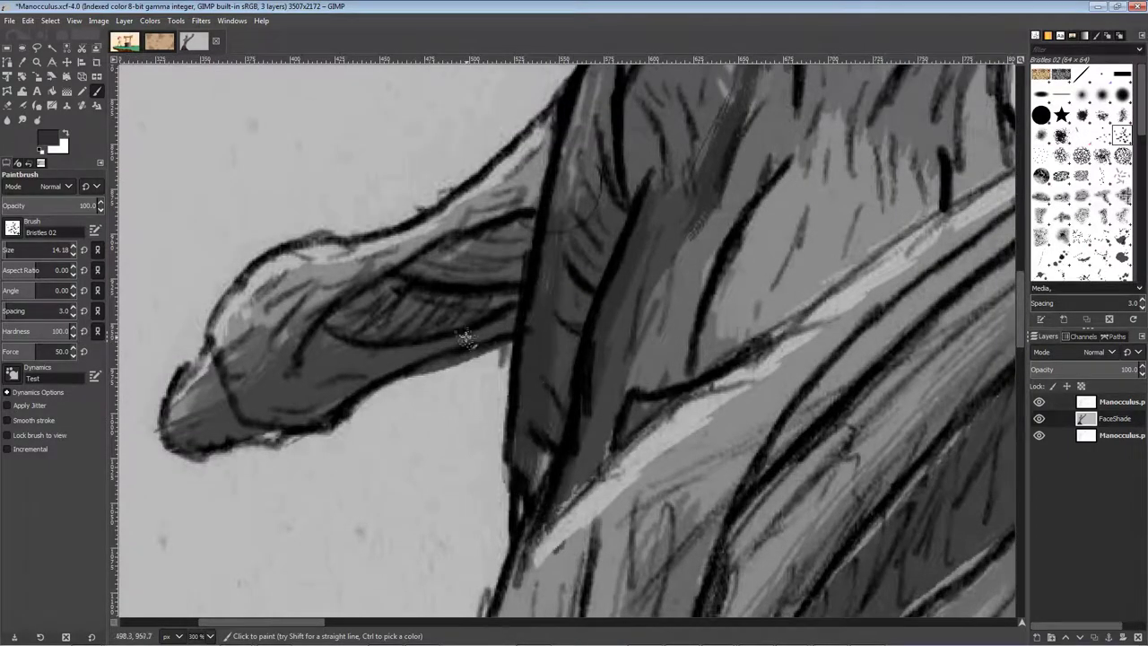
{"action": "left_click_drag", "start_coordinate": [502, 345], "coordinate": [359, 403]}
{"action": "left_click_drag", "start_coordinate": [309, 430], "coordinate": [171, 456]}
Set the foreground colour to near-black and the brush size to 41.18, darken the lower skirt folds, and save the image
{"action": "left_click", "coordinate": [184, 456], "text": "ctrl"}
{"action": "left_click", "coordinate": [49, 140]}
{"action": "left_click", "coordinate": [31, 586]}
{"action": "left_click", "coordinate": [173, 638]}
{"action": "scroll", "coordinate": [446, 439], "scroll_direction": "down", "scroll_amount": 8}
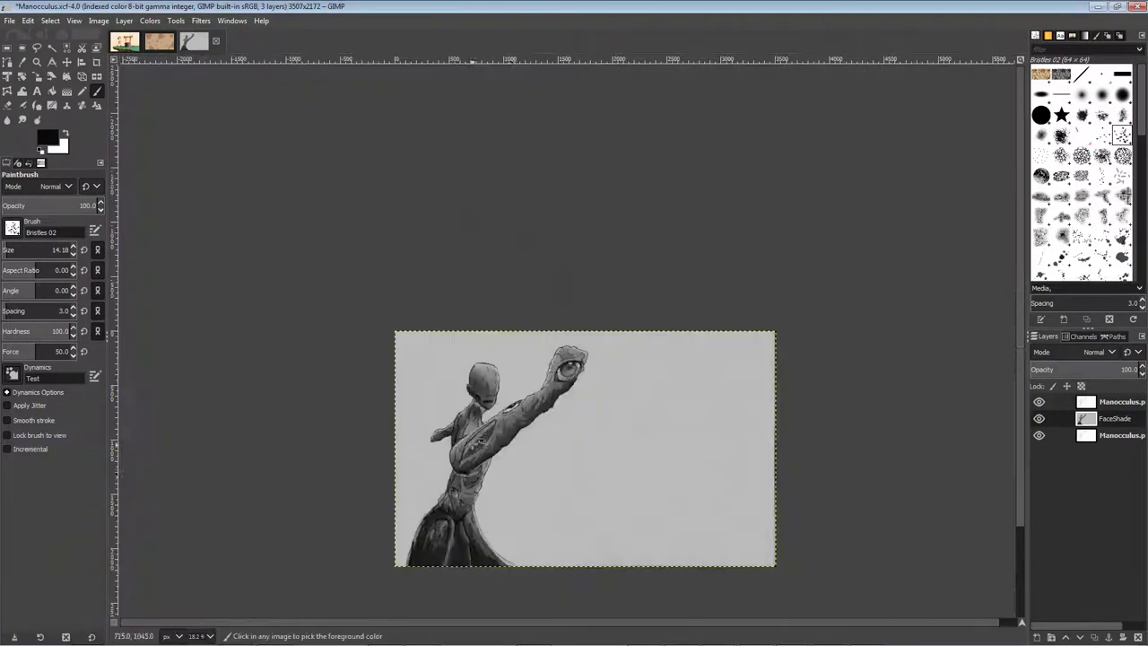
{"action": "key", "text": "ctrl+s"}
{"action": "scroll", "coordinate": [503, 485], "scroll_direction": "up", "scroll_amount": 5}
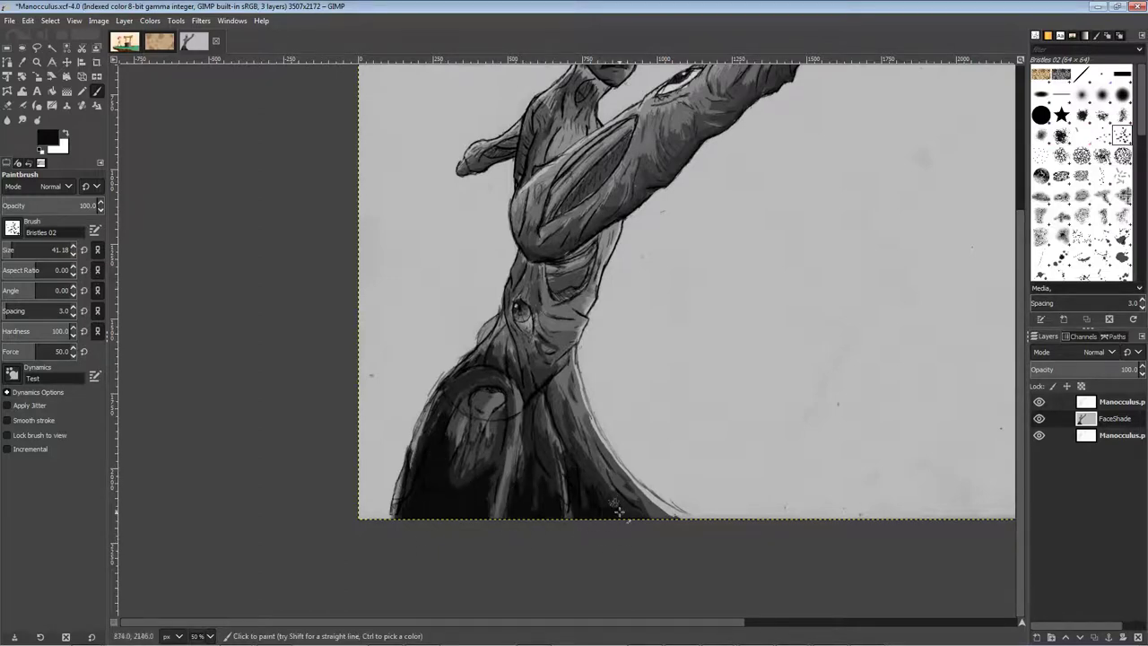
{"action": "scroll", "coordinate": [619, 511], "scroll_direction": "up", "scroll_amount": 2}
{"action": "scroll", "coordinate": [497, 424], "scroll_direction": "down", "scroll_amount": 2}
{"action": "key", "text": "ctrl+s"}
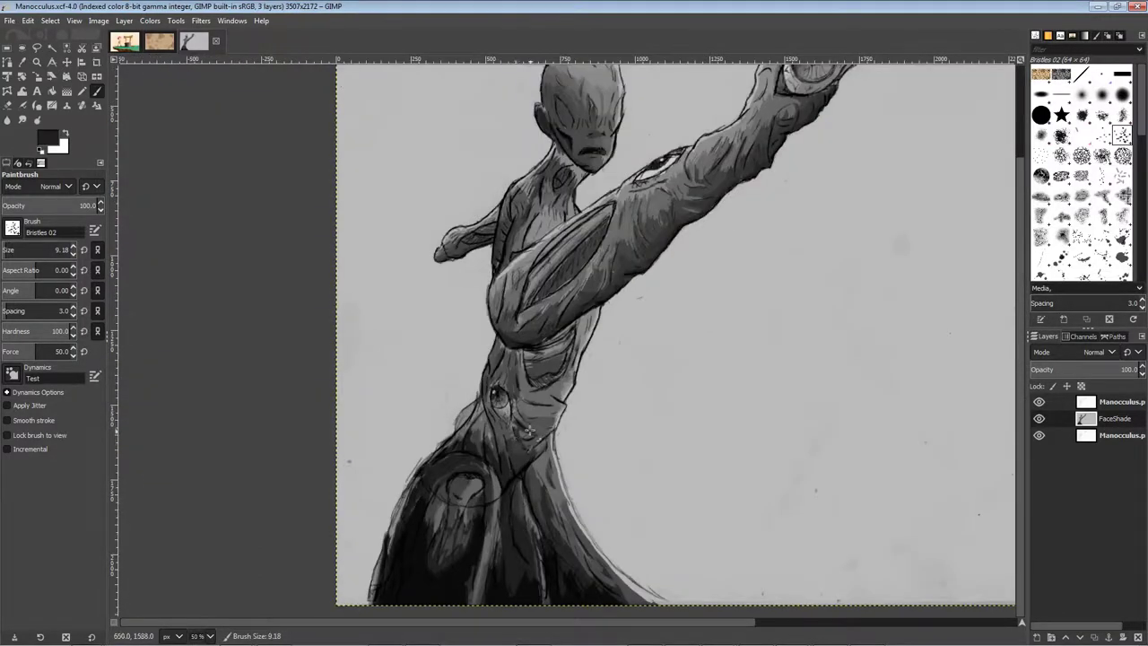
With a 9.18 brush in dark grey, strengthen the crease lines around the belly eye and save the image
{"action": "scroll", "coordinate": [529, 408], "scroll_direction": "up", "scroll_amount": 3}
{"action": "left_click_drag", "start_coordinate": [480, 288], "coordinate": [491, 378]}
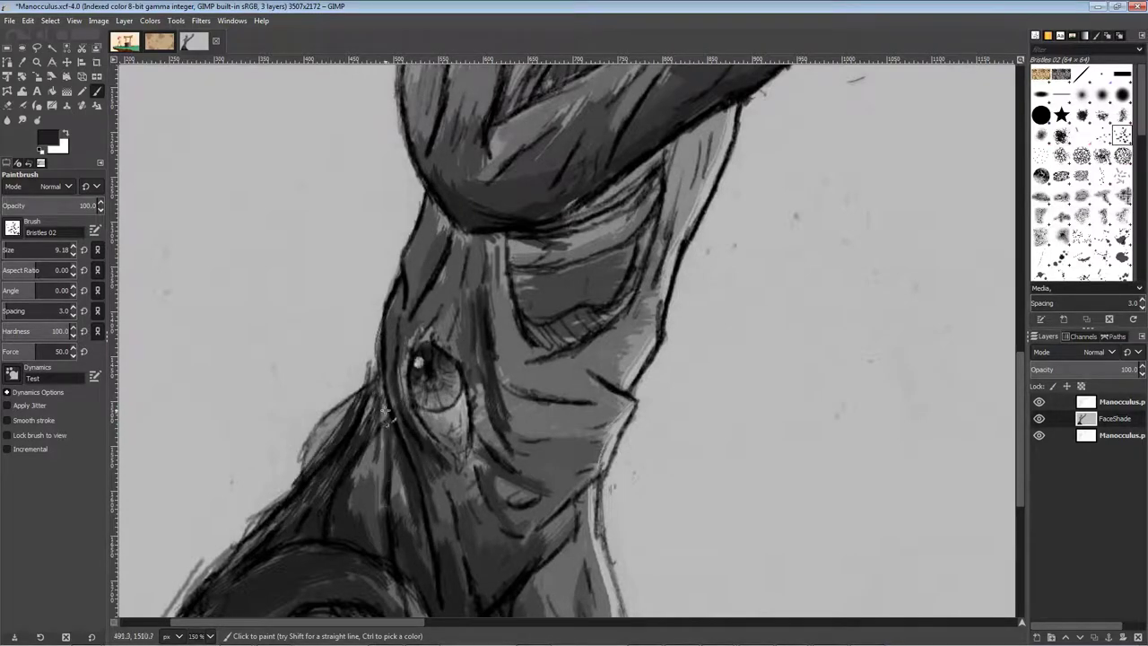
{"action": "scroll", "coordinate": [400, 479], "scroll_direction": "down", "scroll_amount": 3}
{"action": "key", "text": "ctrl+s"}
Strengthen the dark crease lines along the raised forearm, from below its eye up to the wrist bump
{"action": "scroll", "coordinate": [379, 373], "scroll_direction": "up", "scroll_amount": 2}
{"action": "scroll", "coordinate": [616, 287], "scroll_direction": "up", "scroll_amount": 1}
{"action": "left_click_drag", "start_coordinate": [659, 216], "coordinate": [505, 348]}
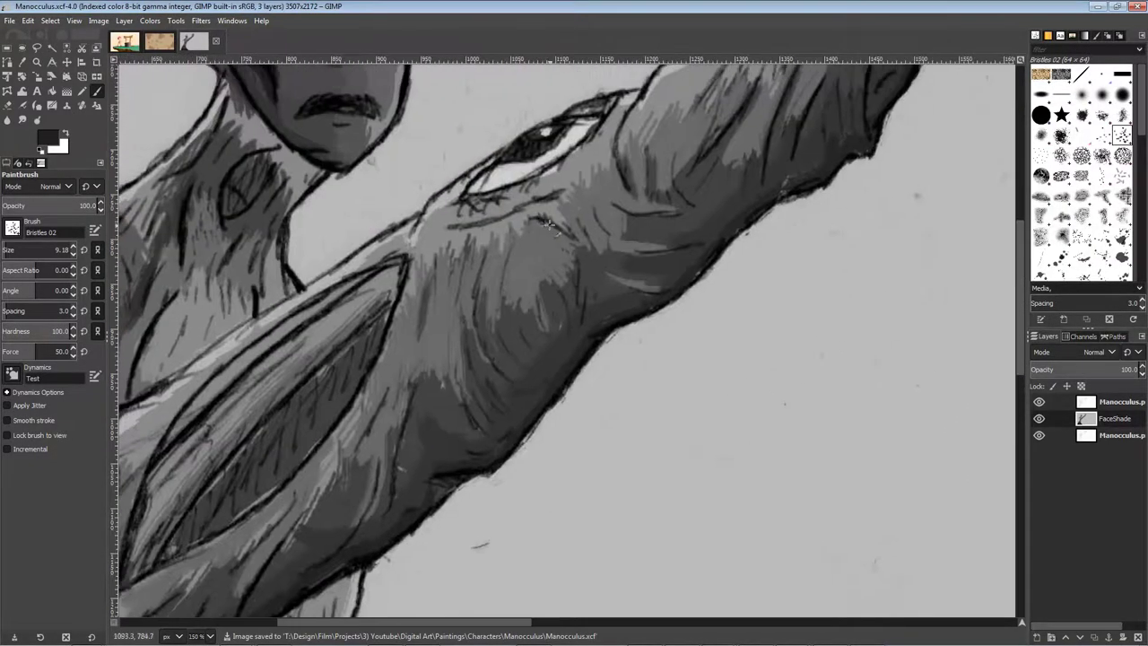
{"action": "left_click_drag", "start_coordinate": [533, 222], "coordinate": [579, 260]}
{"action": "left_click_drag", "start_coordinate": [657, 220], "coordinate": [598, 273]}
{"action": "left_click_drag", "start_coordinate": [681, 171], "coordinate": [616, 252]}
{"action": "left_click_drag", "start_coordinate": [722, 159], "coordinate": [677, 220]}
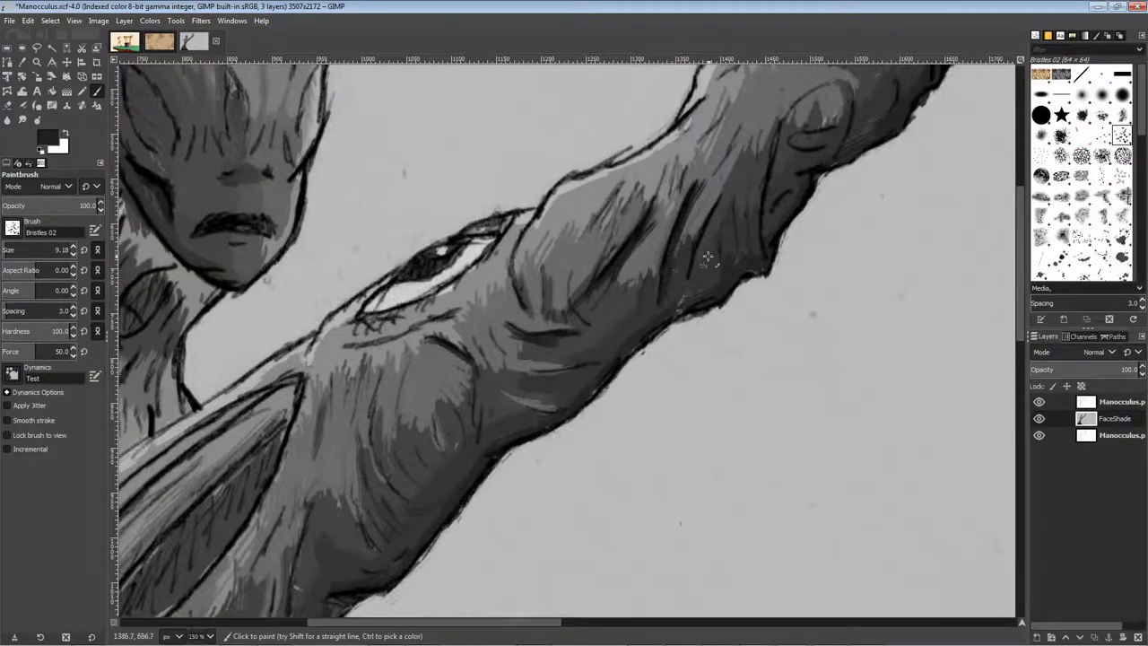
{"action": "left_click_drag", "start_coordinate": [773, 177], "coordinate": [652, 255]}
{"action": "left_click_drag", "start_coordinate": [669, 208], "coordinate": [696, 172]}
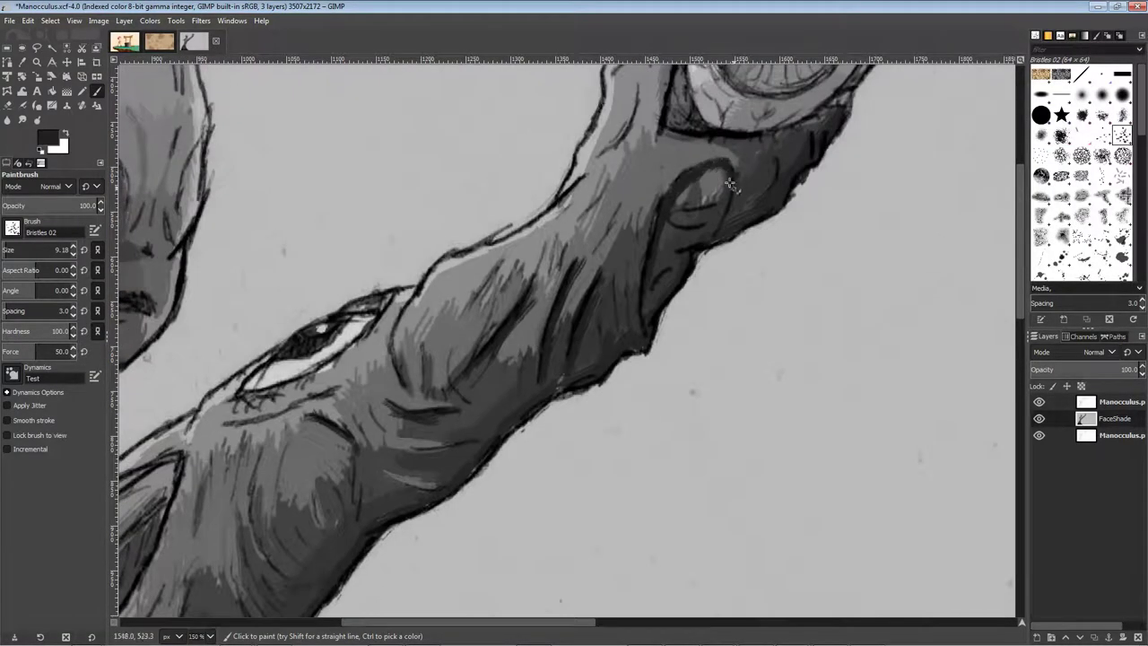
With the 9.18 brush and sampled greys, add hatching strokes between the creases on the raised forearm just below the wrist
{"action": "scroll", "coordinate": [704, 198], "scroll_direction": "up", "scroll_amount": 3}
{"action": "mouse_move", "coordinate": [619, 242]}
{"action": "left_mouse_down"}
{"action": "mouse_move", "coordinate": [568, 418]}
{"action": "mouse_move", "coordinate": [696, 287]}
{"action": "left_mouse_up"}
{"action": "left_click", "coordinate": [526, 242], "text": "ctrl"}
{"action": "left_click_drag", "start_coordinate": [522, 248], "coordinate": [499, 302]}
{"action": "left_click", "coordinate": [564, 260], "text": "ctrl"}
{"action": "mouse_move", "coordinate": [549, 229]}
{"action": "left_mouse_down"}
{"action": "mouse_move", "coordinate": [619, 114]}
{"action": "mouse_move", "coordinate": [545, 237]}
{"action": "left_mouse_up"}
{"action": "left_click_drag", "start_coordinate": [574, 135], "coordinate": [643, 208]}
{"action": "left_click_drag", "start_coordinate": [659, 115], "coordinate": [560, 226]}
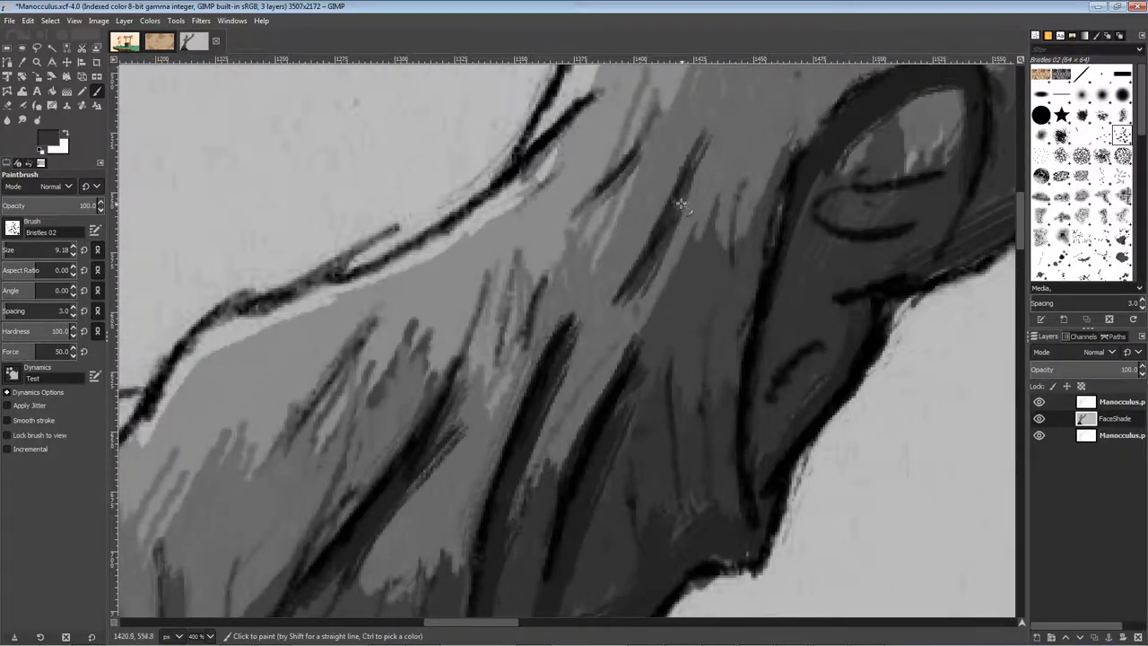
Blend further sampled grey strokes along the long forearm creases beside the wrist bump and save the image
{"action": "left_click_drag", "start_coordinate": [704, 232], "coordinate": [654, 311]}
{"action": "left_click", "coordinate": [718, 202], "text": "ctrl"}
{"action": "mouse_move", "coordinate": [759, 125]}
{"action": "left_mouse_down"}
{"action": "mouse_move", "coordinate": [648, 306]}
{"action": "mouse_move", "coordinate": [714, 210]}
{"action": "left_mouse_up"}
{"action": "left_click_drag", "start_coordinate": [256, 503], "coordinate": [461, 303]}
{"action": "scroll", "coordinate": [529, 247], "scroll_direction": "down", "scroll_amount": 4}
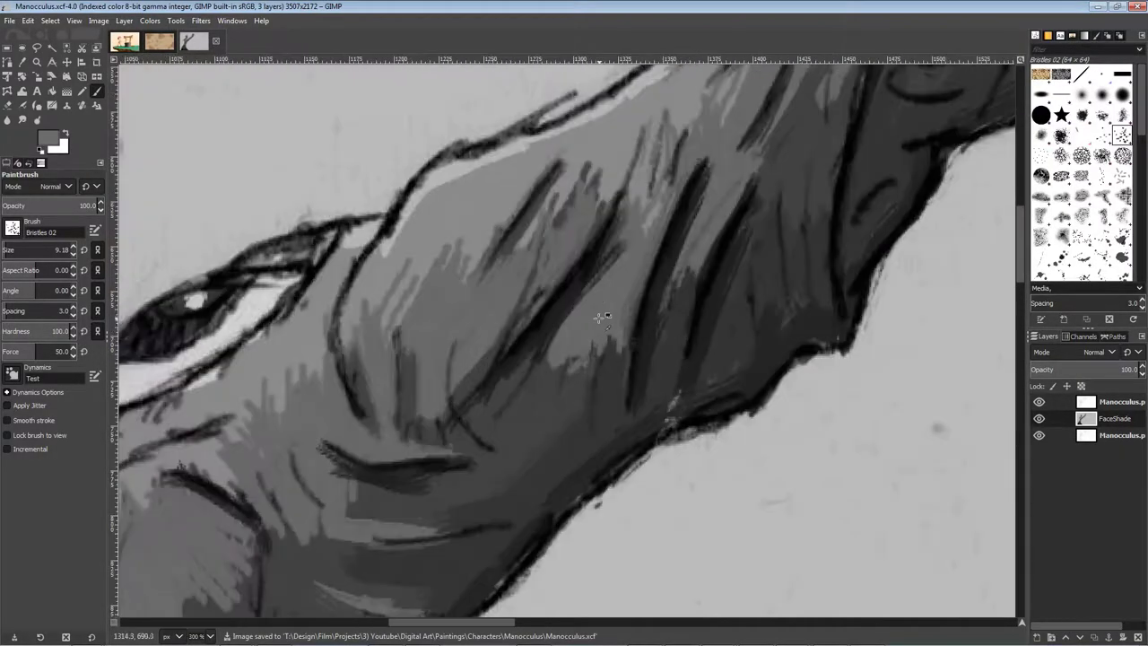
Deepen the dark grey shadows along the forearm's underside and beneath its rounded bulge, and save the image
{"action": "scroll", "coordinate": [658, 392], "scroll_direction": "down", "scroll_amount": 3}
{"action": "scroll", "coordinate": [658, 393], "scroll_direction": "up", "scroll_amount": 7}
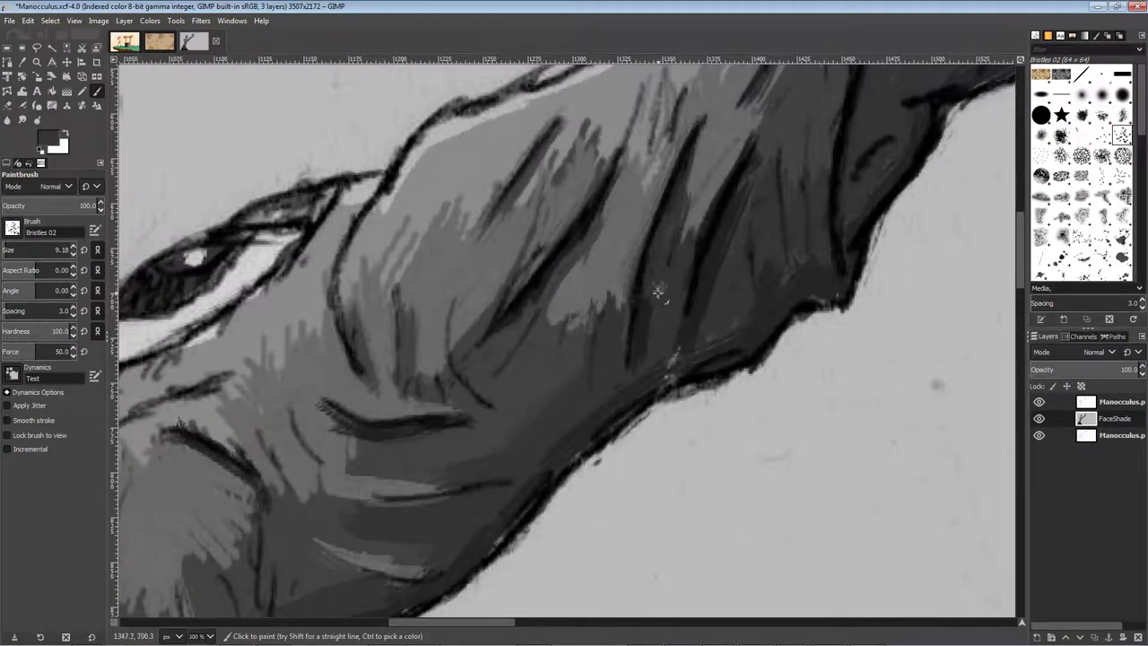
{"action": "scroll", "coordinate": [657, 292], "scroll_direction": "down", "scroll_amount": 7}
{"action": "scroll", "coordinate": [649, 341], "scroll_direction": "up", "scroll_amount": 7}
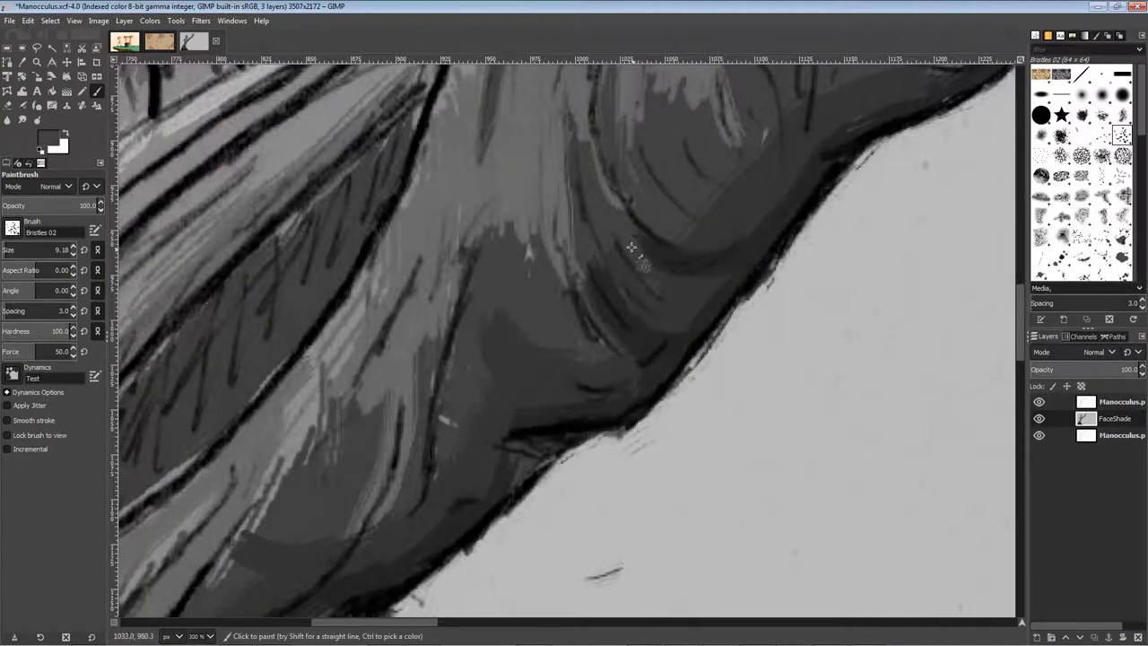
{"action": "scroll", "coordinate": [667, 294], "scroll_direction": "down", "scroll_amount": 7}
{"action": "scroll", "coordinate": [672, 218], "scroll_direction": "up", "scroll_amount": 12}
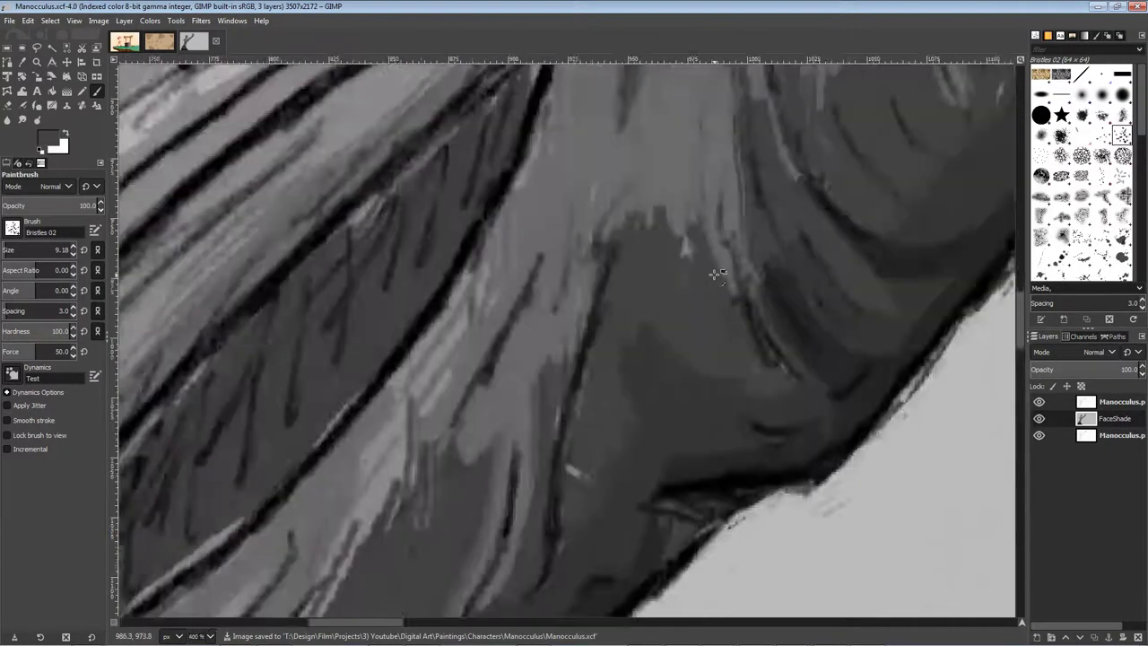
With the brush size at 27.18, blend the greys between the arm's long slot and the rounded bulge, and save the image
{"action": "scroll", "coordinate": [671, 218], "scroll_direction": "down", "scroll_amount": 5}
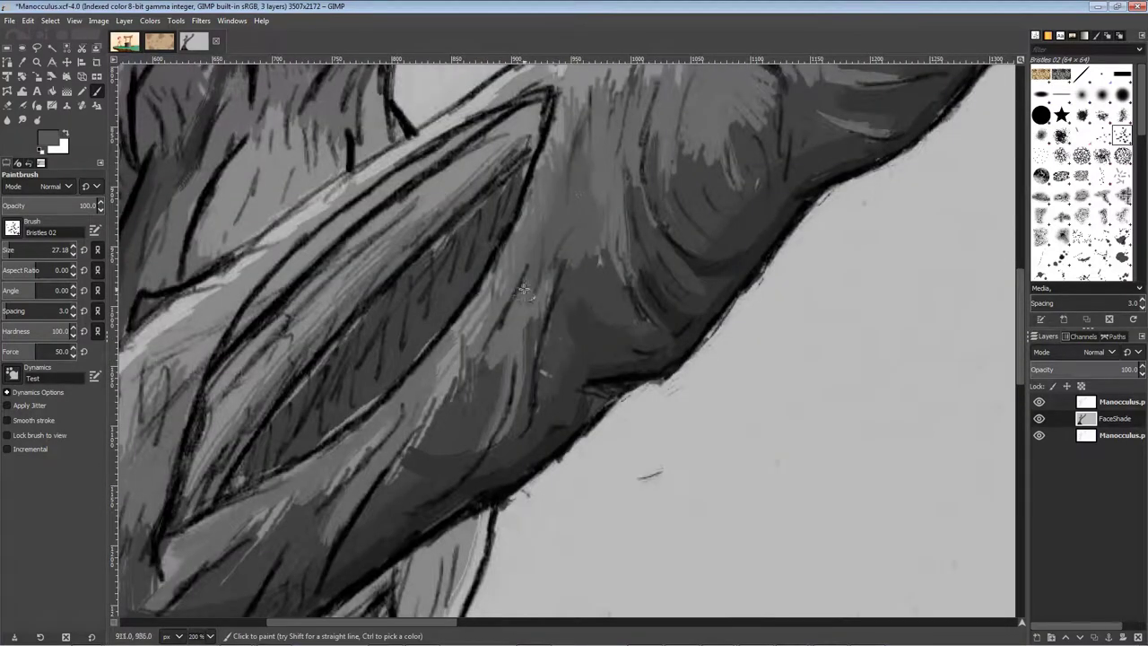
{"action": "scroll", "coordinate": [603, 278], "scroll_direction": "up", "scroll_amount": 7}
{"action": "scroll", "coordinate": [619, 302], "scroll_direction": "down", "scroll_amount": 5}
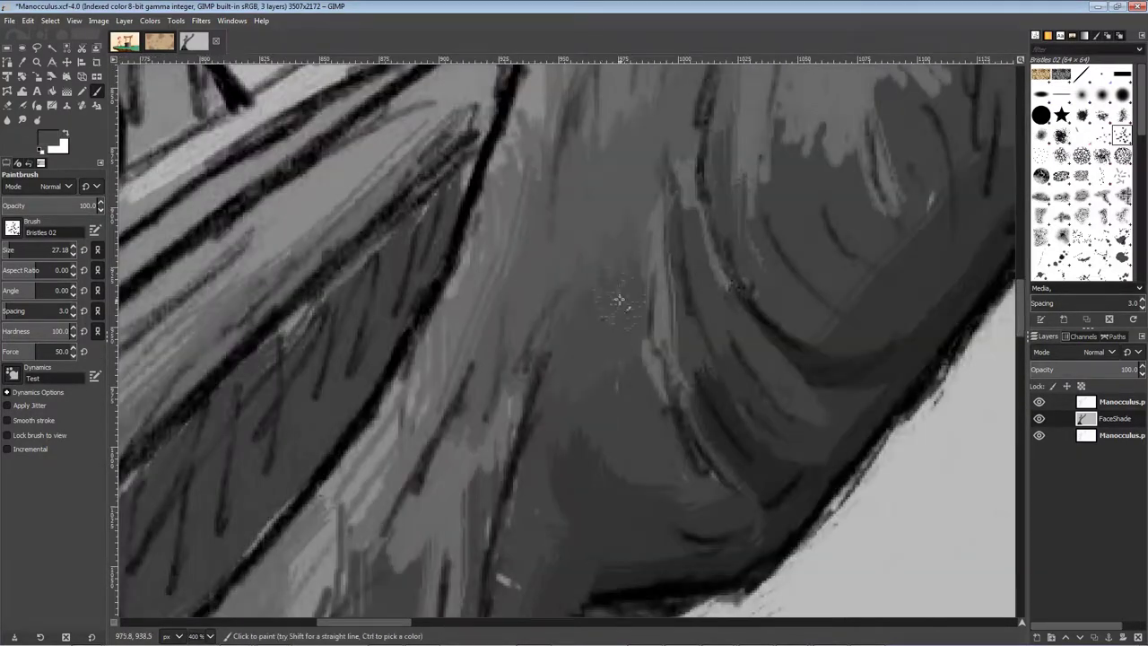
{"action": "scroll", "coordinate": [618, 232], "scroll_direction": "down", "scroll_amount": 3}
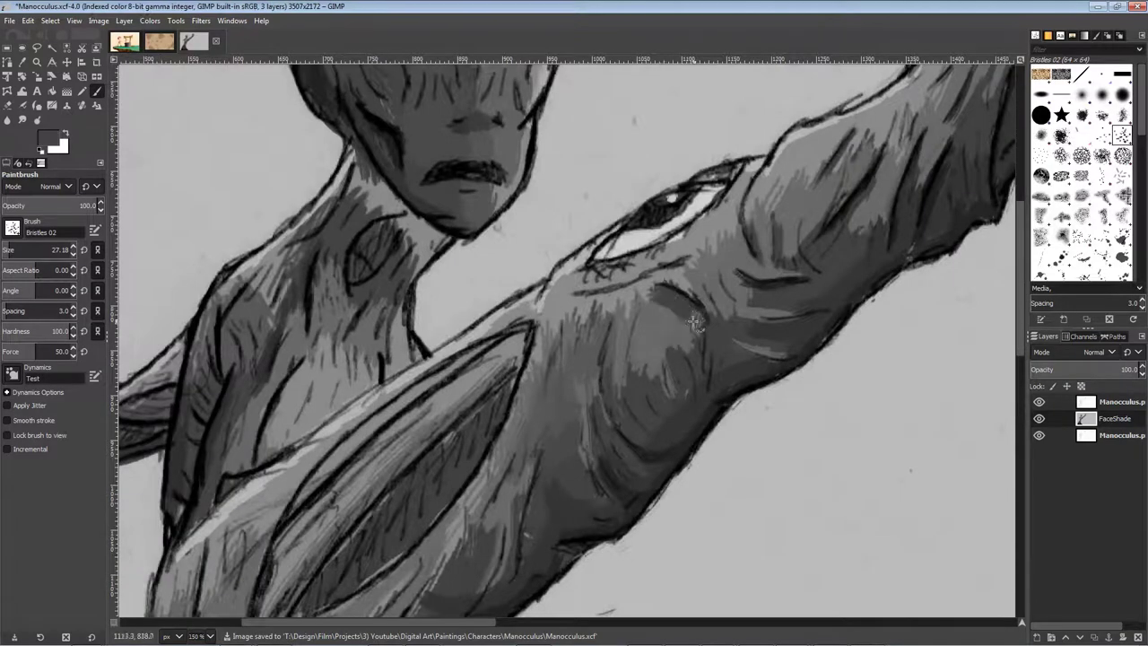
Smooth the shading inside the rounded forearm bulge below the arm eye with dark grey and save the image
{"action": "scroll", "coordinate": [669, 274], "scroll_direction": "up", "scroll_amount": 5}
{"action": "scroll", "coordinate": [628, 313], "scroll_direction": "down", "scroll_amount": 5}
{"action": "scroll", "coordinate": [610, 305], "scroll_direction": "up", "scroll_amount": 5}
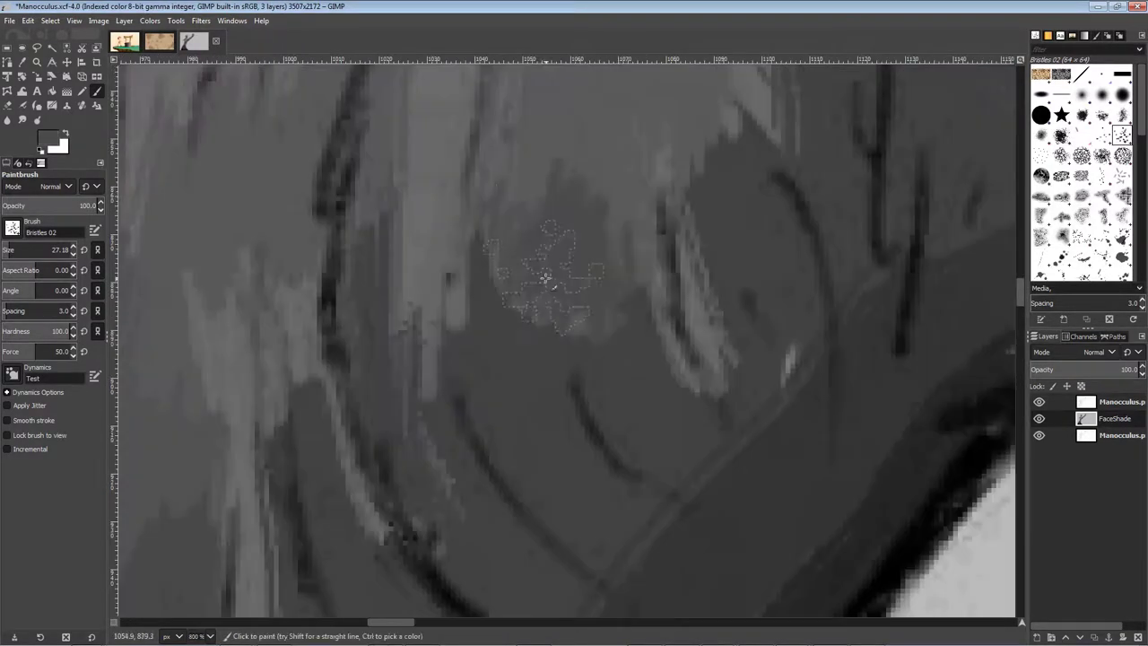
{"action": "scroll", "coordinate": [552, 348], "scroll_direction": "down", "scroll_amount": 5}
Darken the side of the raised hand along the inner edge of the large eye
{"action": "scroll", "coordinate": [829, 296], "scroll_direction": "up", "scroll_amount": 3}
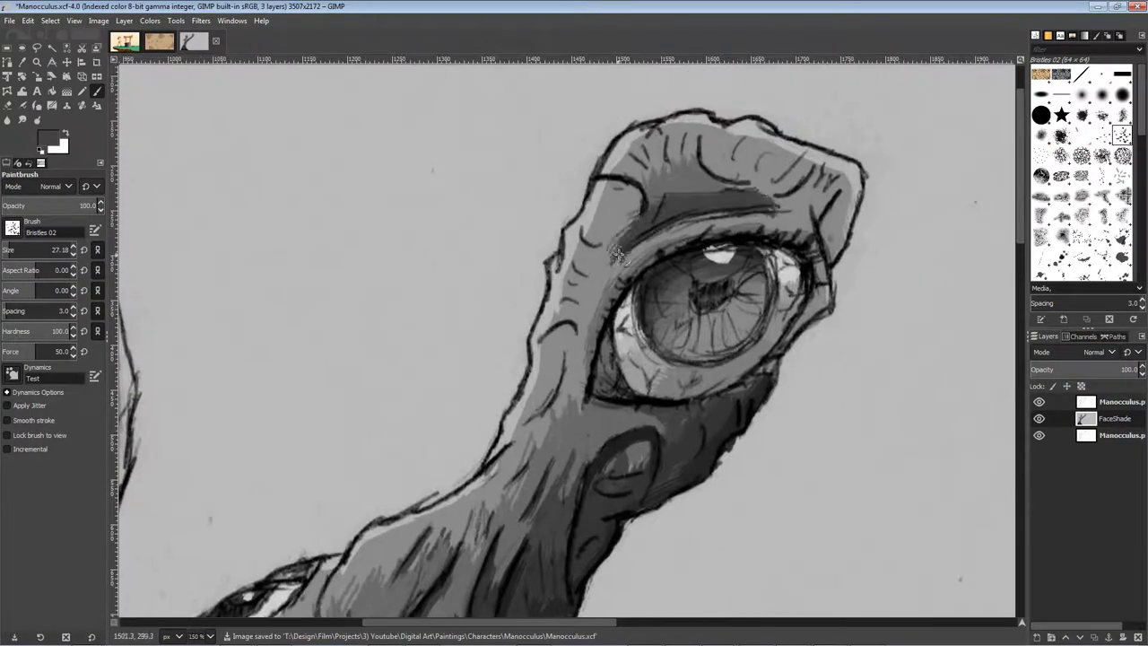
{"action": "left_click_drag", "start_coordinate": [582, 507], "coordinate": [647, 335]}
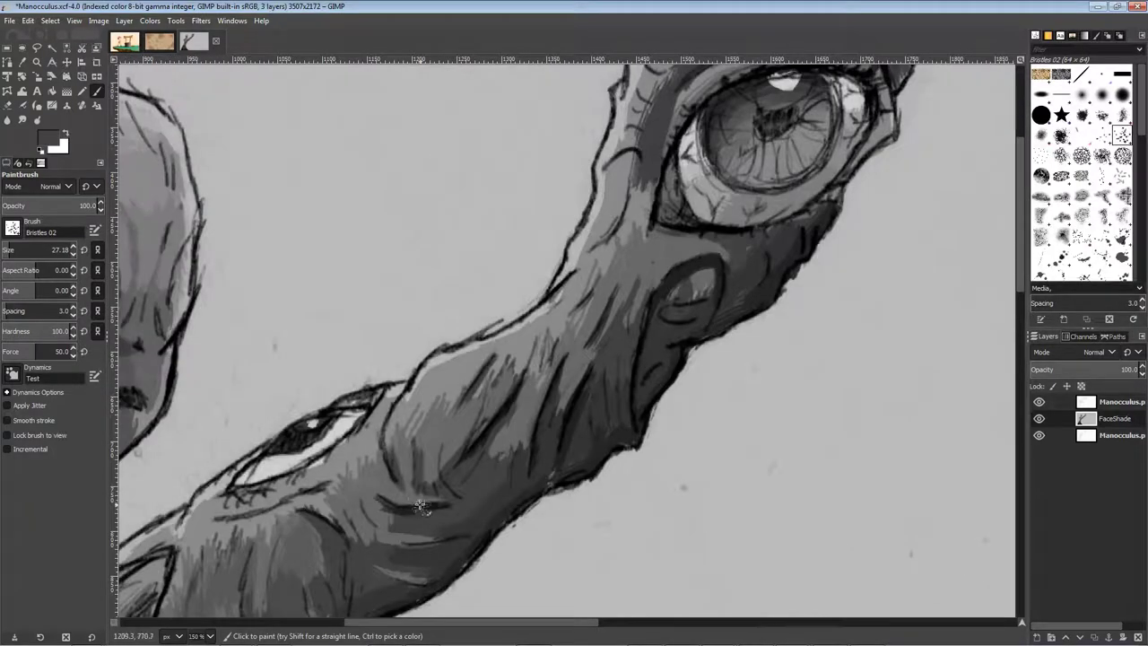
{"action": "scroll", "coordinate": [318, 562], "scroll_direction": "up", "scroll_amount": 5}
{"action": "scroll", "coordinate": [581, 325], "scroll_direction": "down", "scroll_amount": 5}
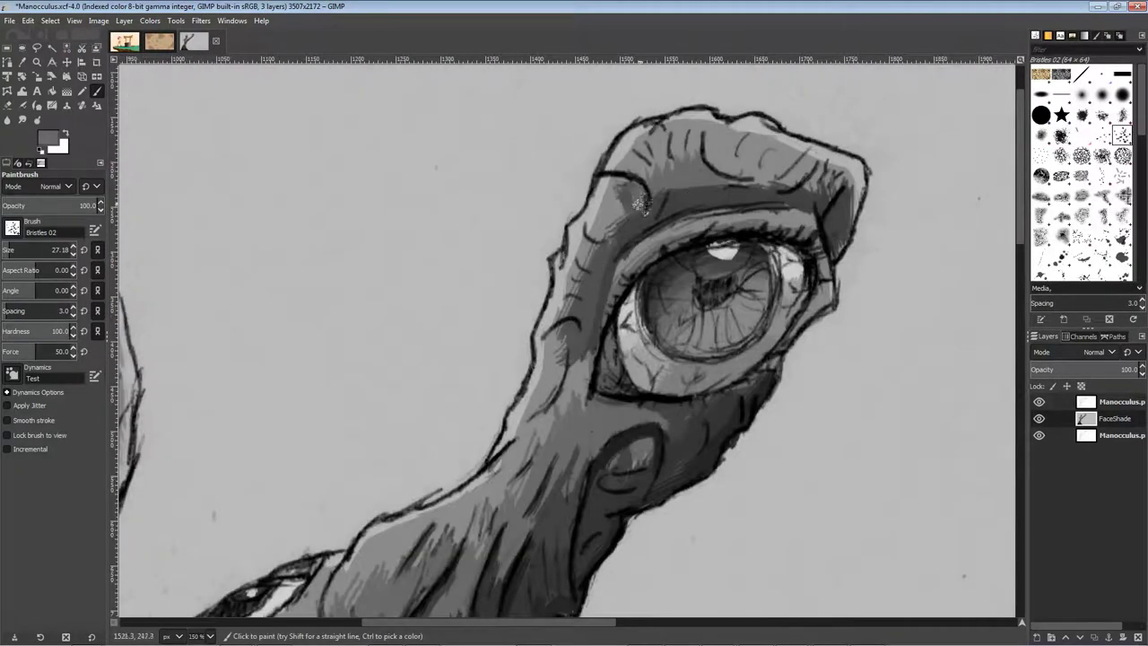
Shade the brow ridge above the large hand eye with sampled mid and dark greys
{"action": "left_click", "coordinate": [568, 332], "text": "ctrl"}
{"action": "left_click_drag", "start_coordinate": [665, 192], "coordinate": [785, 187]}
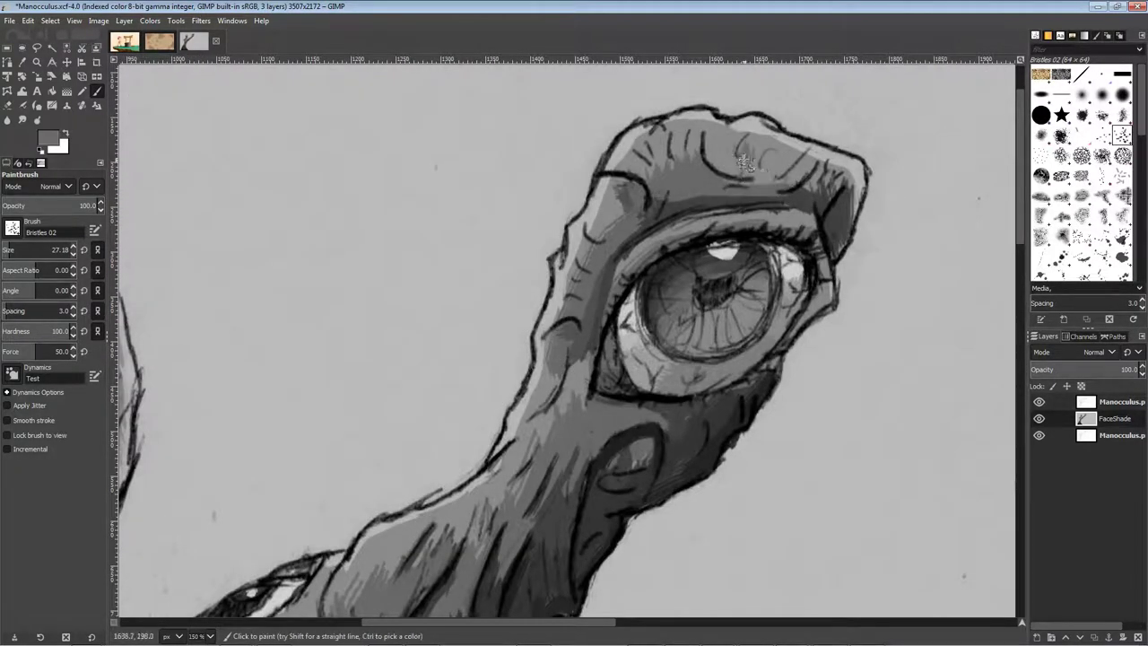
{"action": "left_click", "coordinate": [760, 185], "text": "ctrl"}
{"action": "scroll", "coordinate": [709, 197], "scroll_direction": "up", "scroll_amount": 5}
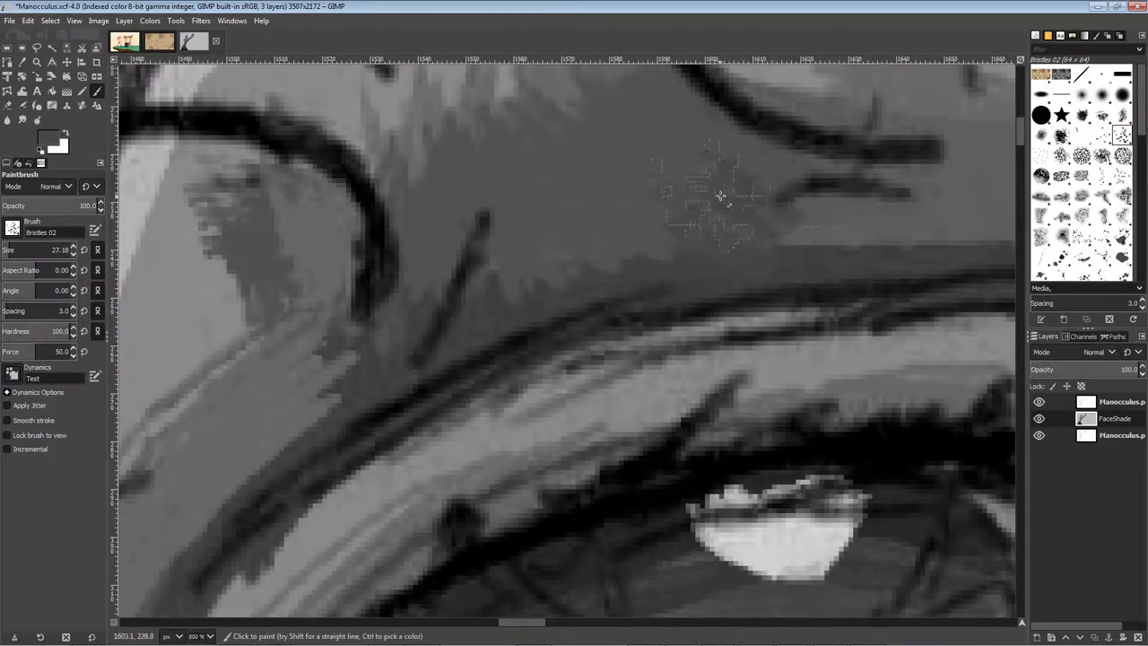
{"action": "scroll", "coordinate": [476, 224], "scroll_direction": "down", "scroll_amount": 5}
Blend sampled greys around the short creases and curved knuckle line above the hand eye, and save the image
{"action": "scroll", "coordinate": [497, 185], "scroll_direction": "up", "scroll_amount": 6}
{"action": "left_click", "coordinate": [423, 168], "text": "ctrl"}
{"action": "scroll", "coordinate": [472, 203], "scroll_direction": "down", "scroll_amount": 6}
{"action": "scroll", "coordinate": [475, 205], "scroll_direction": "up", "scroll_amount": 1}
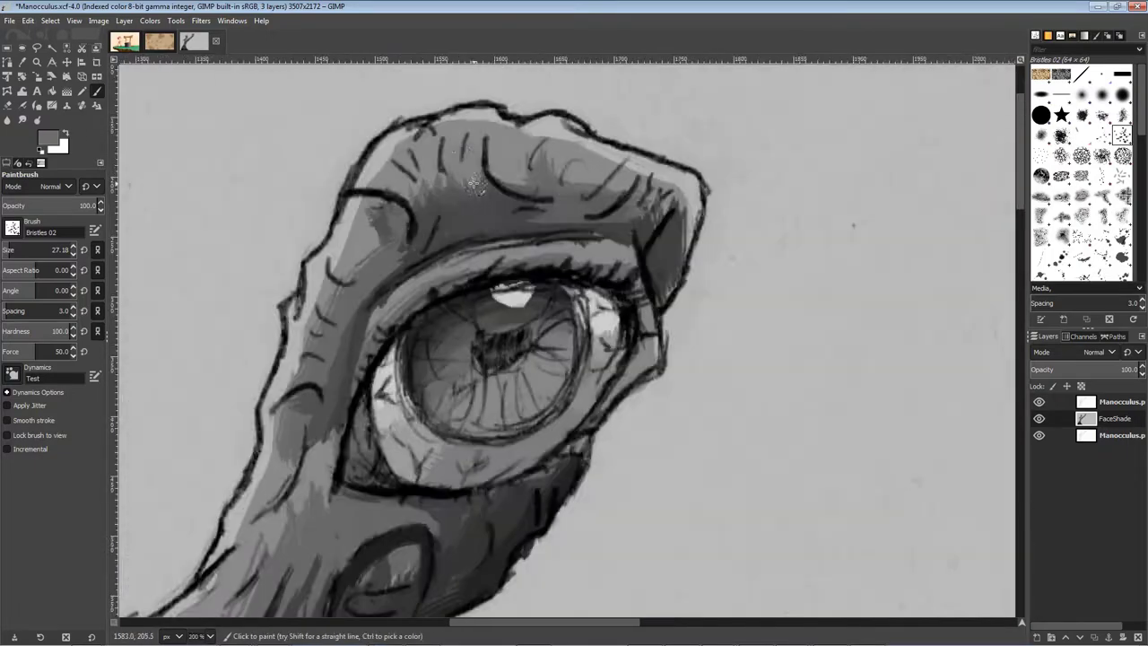
{"action": "left_click", "coordinate": [357, 248], "text": "ctrl"}
{"action": "scroll", "coordinate": [682, 305], "scroll_direction": "down", "scroll_amount": 6}
{"action": "key", "text": "ctrl+s"}
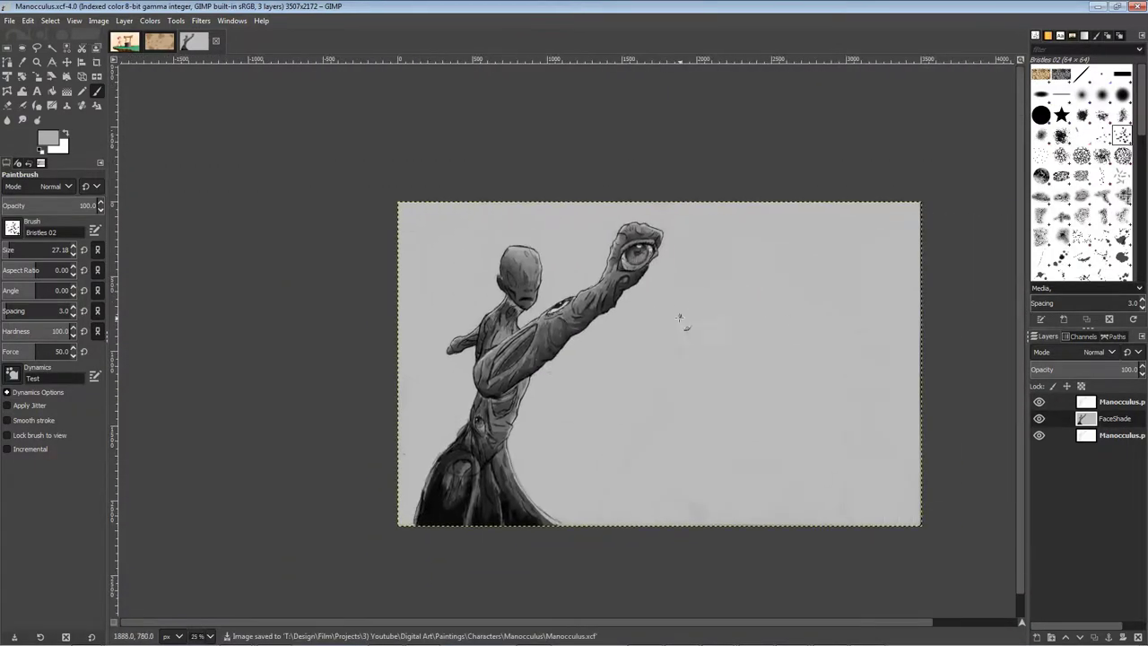
Set the foreground colour to black, deepen the lower skirt folds down to the canvas edge, and save the image
{"action": "scroll", "coordinate": [517, 457], "scroll_direction": "up", "scroll_amount": 4}
{"action": "left_click", "coordinate": [329, 385], "text": "ctrl"}
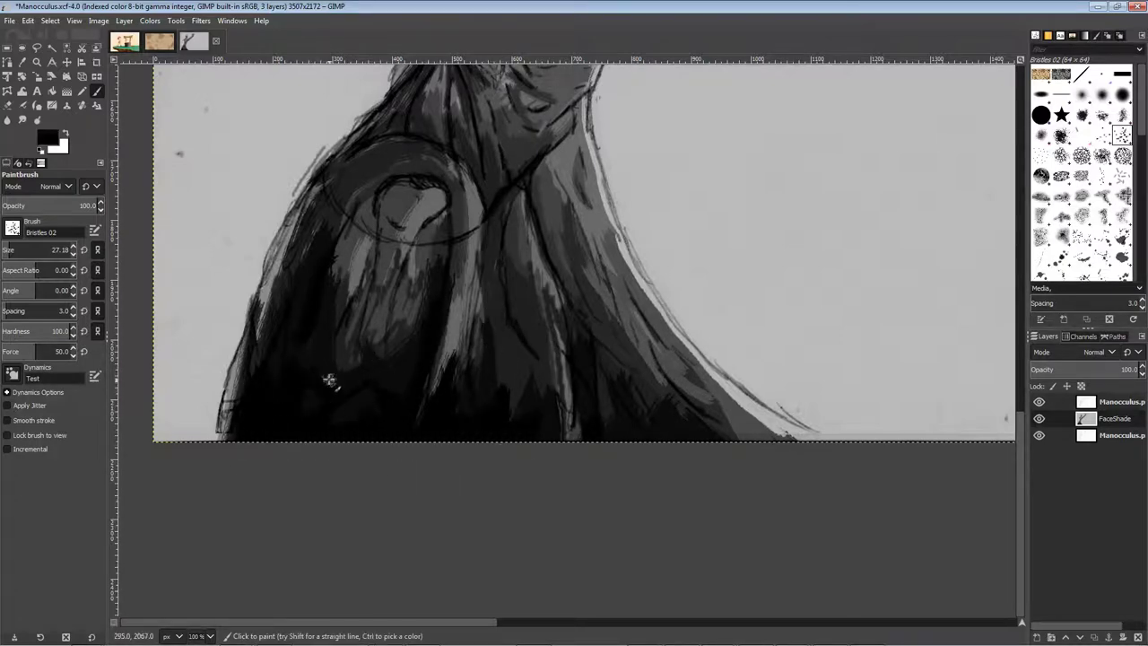
{"action": "scroll", "coordinate": [305, 372], "scroll_direction": "down", "scroll_amount": 2}
{"action": "key", "text": "ctrl+s"}
{"action": "scroll", "coordinate": [444, 357], "scroll_direction": "up", "scroll_amount": 2}
{"action": "left_click_drag", "start_coordinate": [448, 357], "coordinate": [364, 453]}
{"action": "left_click_drag", "start_coordinate": [422, 396], "coordinate": [438, 457]}
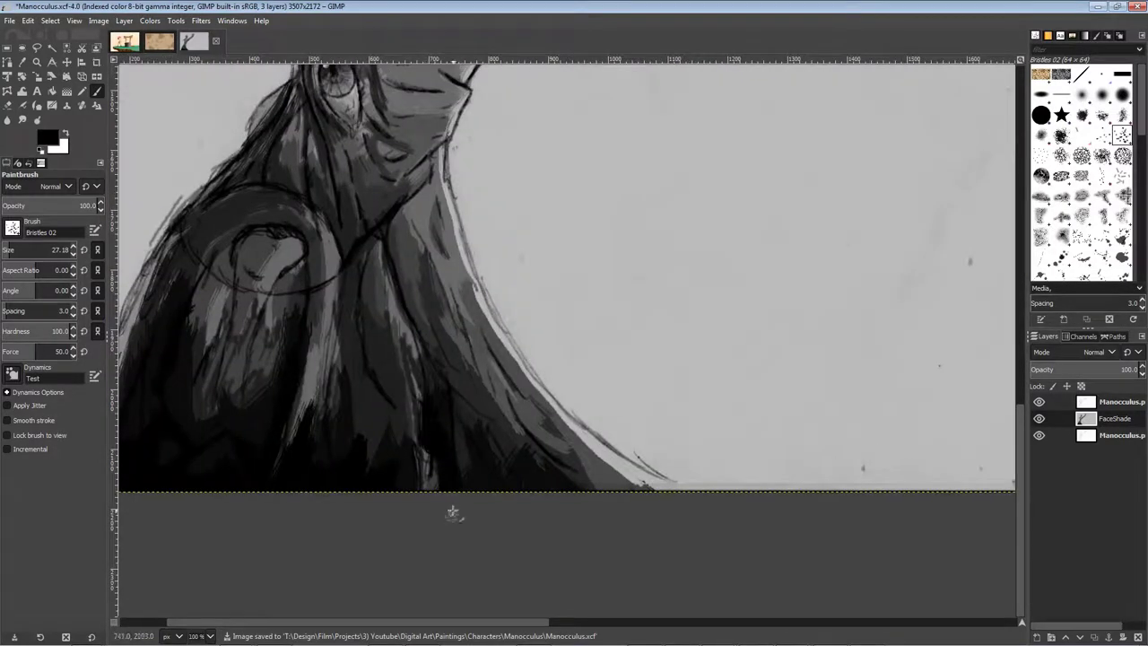
{"action": "left_click", "coordinate": [480, 410], "text": "ctrl"}
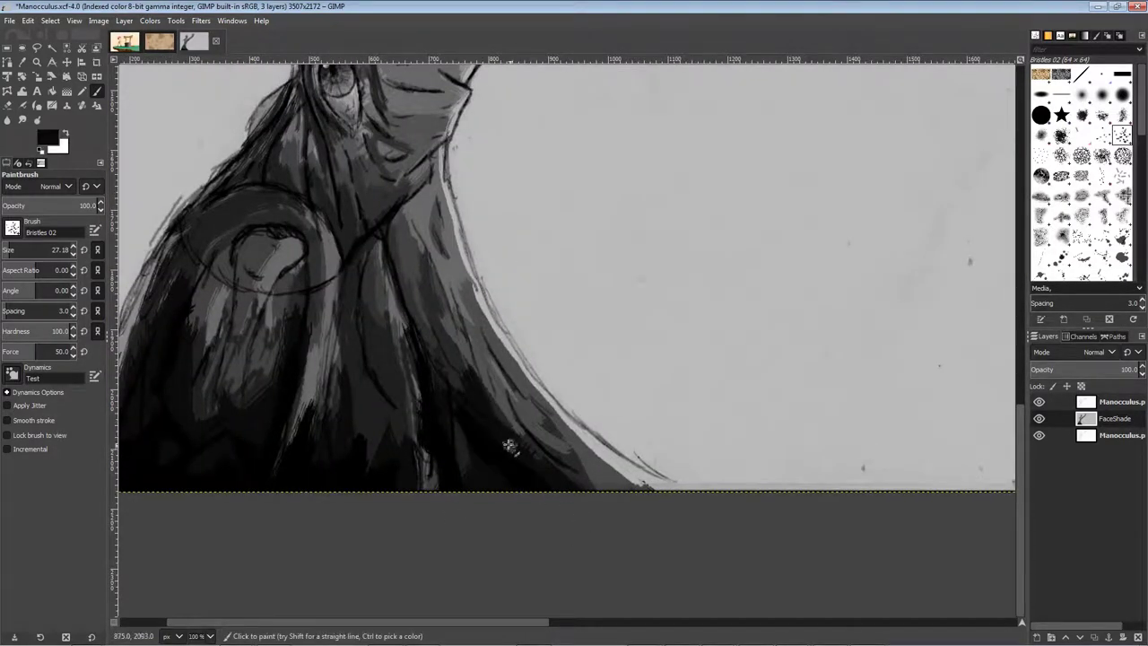
{"action": "scroll", "coordinate": [450, 408], "scroll_direction": "down", "scroll_amount": 4}
Paint black into the torso hollow below the elbow, and darken the creases beneath the belly eye with a 9.18 brush
{"action": "scroll", "coordinate": [538, 517], "scroll_direction": "up", "scroll_amount": 6}
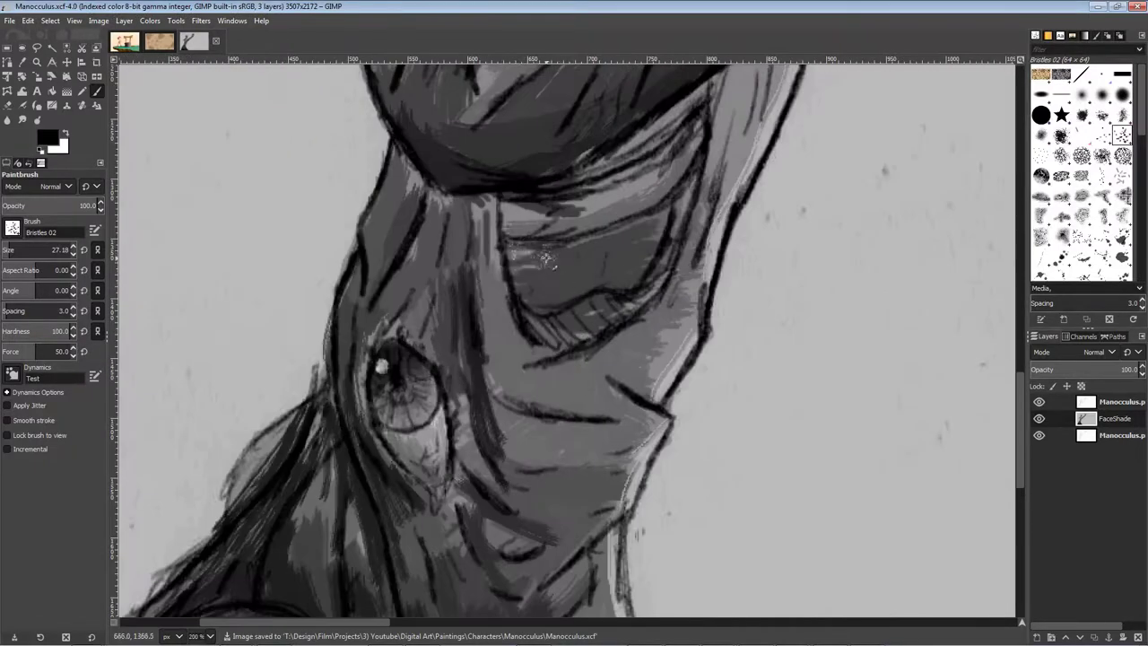
{"action": "mouse_move", "coordinate": [546, 260]}
{"action": "left_mouse_down"}
{"action": "mouse_move", "coordinate": [587, 257]}
{"action": "mouse_move", "coordinate": [547, 292]}
{"action": "left_mouse_up"}
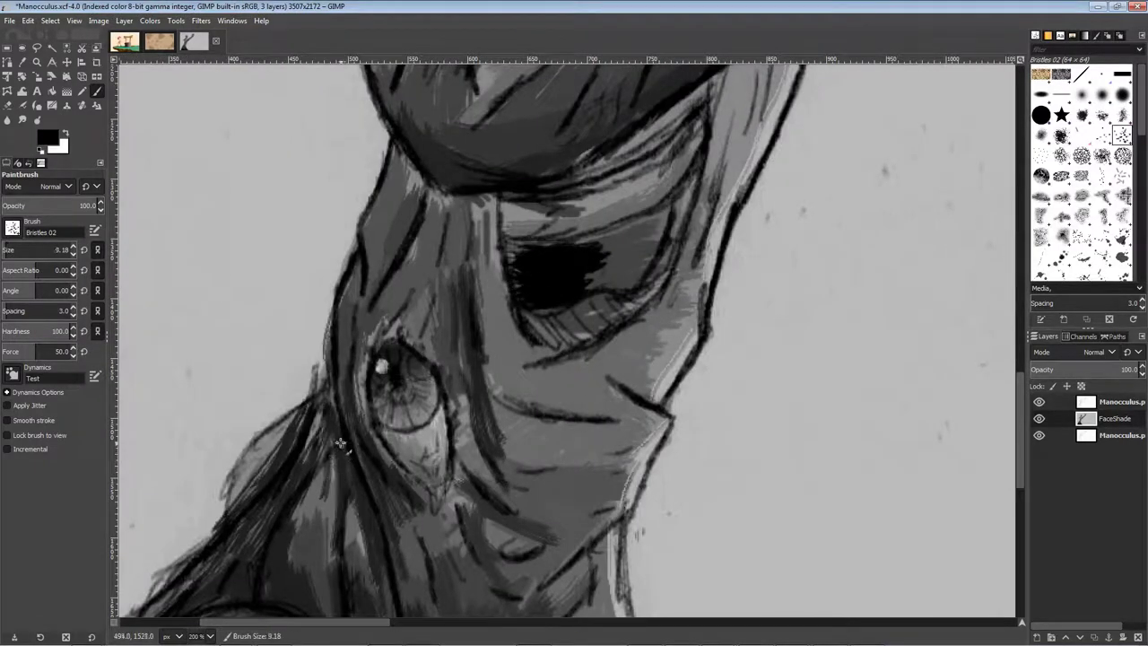
{"action": "scroll", "coordinate": [377, 456], "scroll_direction": "down", "scroll_amount": 3}
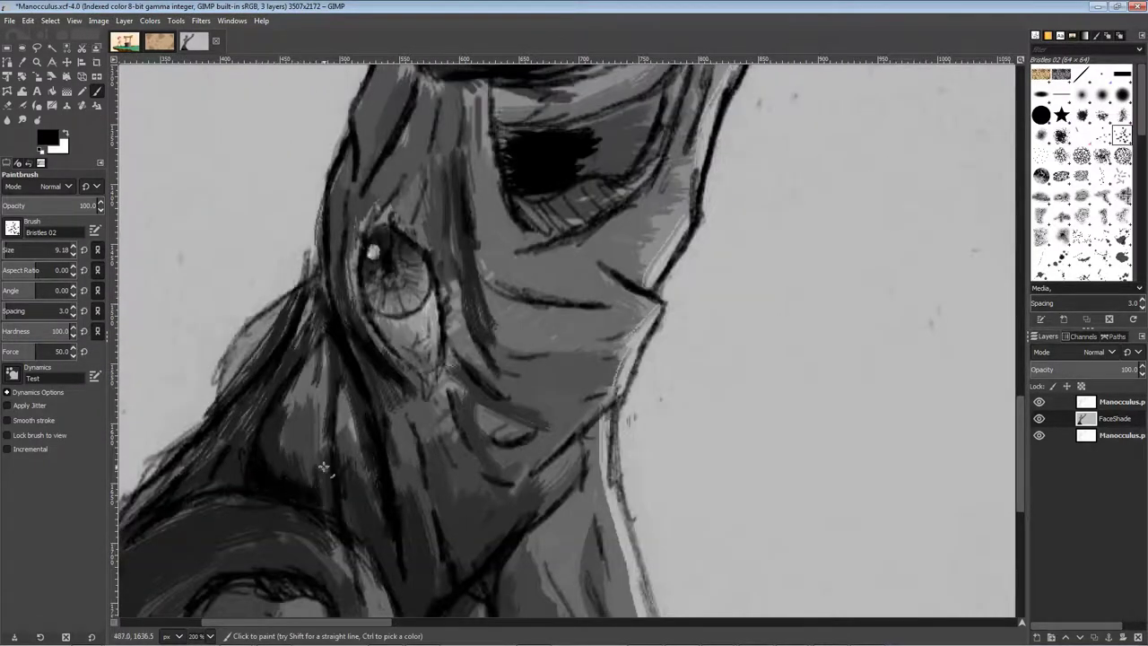
{"action": "left_click_drag", "start_coordinate": [334, 533], "coordinate": [407, 396]}
{"action": "left_click_drag", "start_coordinate": [293, 438], "coordinate": [411, 469]}
{"action": "left_click_drag", "start_coordinate": [498, 367], "coordinate": [418, 638]}
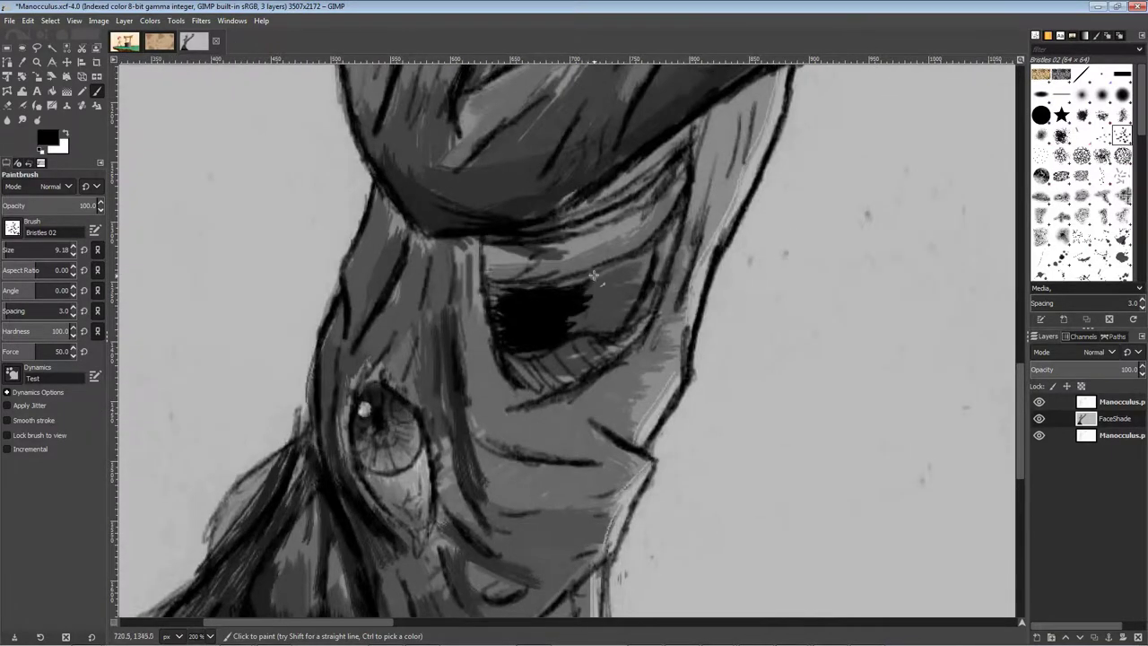
Blend near-black shading along the upper edge and interior of the torso hollow, and save the image
{"action": "scroll", "coordinate": [592, 324], "scroll_direction": "up", "scroll_amount": 3}
{"action": "left_click", "coordinate": [580, 279], "text": "ctrl"}
{"action": "mouse_move", "coordinate": [619, 180]}
{"action": "left_mouse_down"}
{"action": "mouse_move", "coordinate": [508, 285]}
{"action": "mouse_move", "coordinate": [662, 310]}
{"action": "left_mouse_up"}
{"action": "left_click_drag", "start_coordinate": [731, 133], "coordinate": [602, 163]}
{"action": "scroll", "coordinate": [587, 193], "scroll_direction": "down", "scroll_amount": 1}
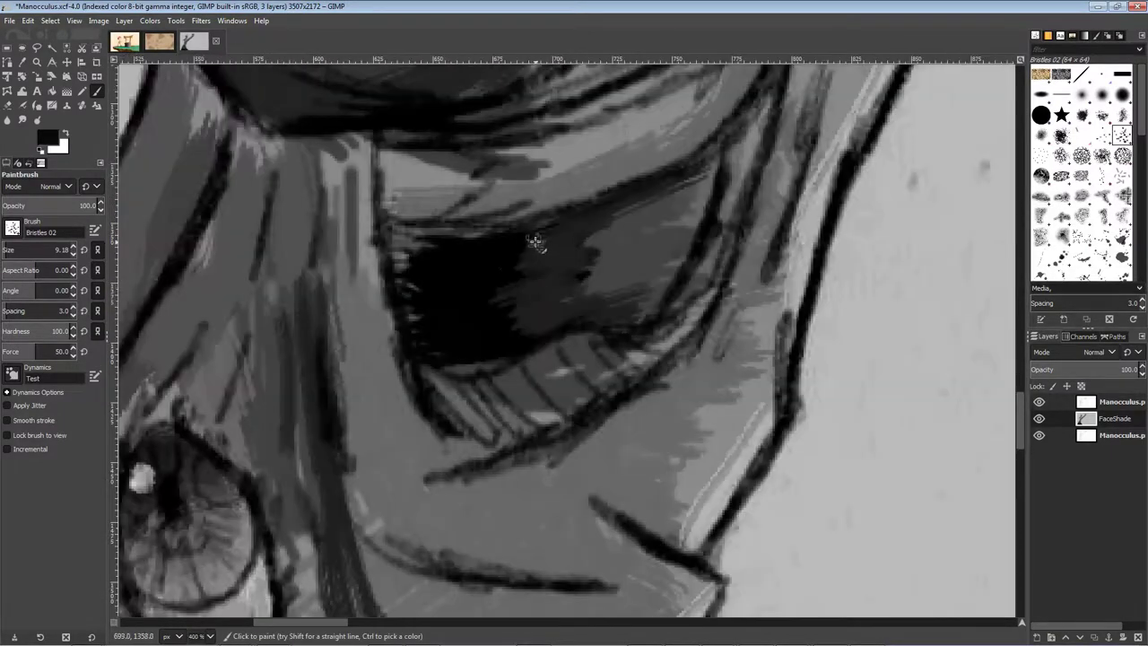
{"action": "scroll", "coordinate": [494, 275], "scroll_direction": "up", "scroll_amount": 3}
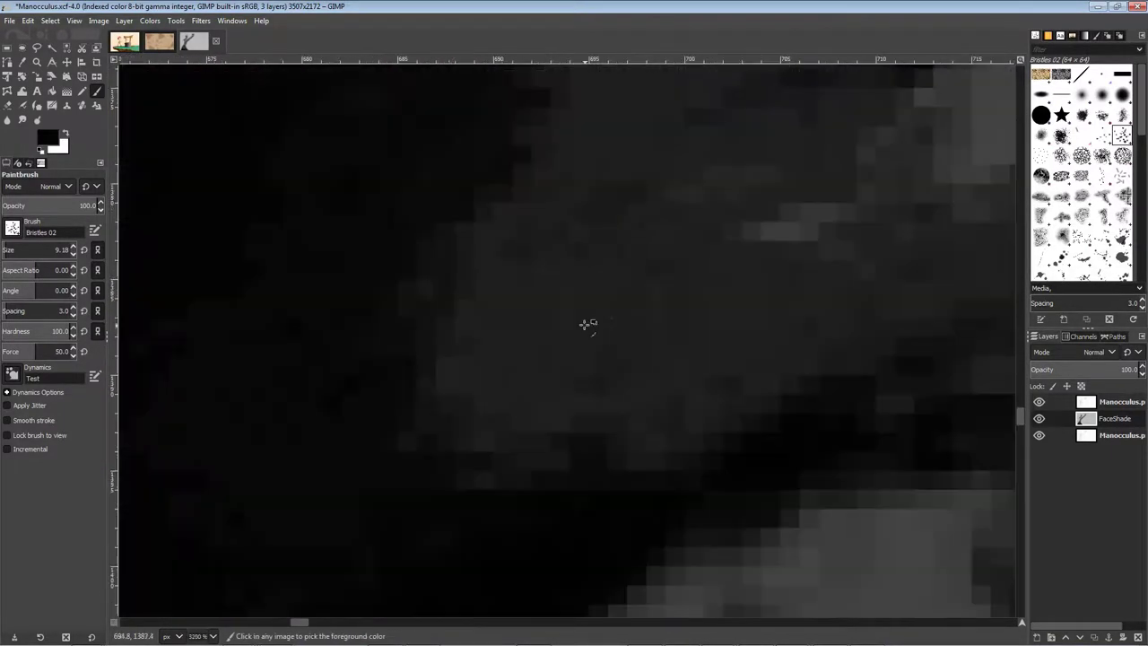
{"action": "scroll", "coordinate": [469, 249], "scroll_direction": "down", "scroll_amount": 6}
{"action": "key", "text": "ctrl+s"}
Darken the skin around the outer and lower rim of the torso hollow with sampled grey strokes
{"action": "scroll", "coordinate": [504, 343], "scroll_direction": "up", "scroll_amount": 7}
{"action": "left_click", "coordinate": [640, 257], "text": "ctrl"}
{"action": "left_click_drag", "start_coordinate": [432, 273], "coordinate": [441, 413]}
{"action": "left_click_drag", "start_coordinate": [431, 287], "coordinate": [440, 521]}
{"action": "left_click_drag", "start_coordinate": [441, 439], "coordinate": [542, 524]}
{"action": "left_click_drag", "start_coordinate": [439, 539], "coordinate": [583, 564]}
{"action": "mouse_move", "coordinate": [470, 490]}
{"action": "left_mouse_down"}
{"action": "mouse_move", "coordinate": [448, 453]}
{"action": "mouse_move", "coordinate": [619, 502]}
{"action": "mouse_move", "coordinate": [538, 558]}
{"action": "mouse_move", "coordinate": [730, 548]}
{"action": "left_mouse_up"}
{"action": "scroll", "coordinate": [736, 553], "scroll_direction": "up", "scroll_amount": 5}
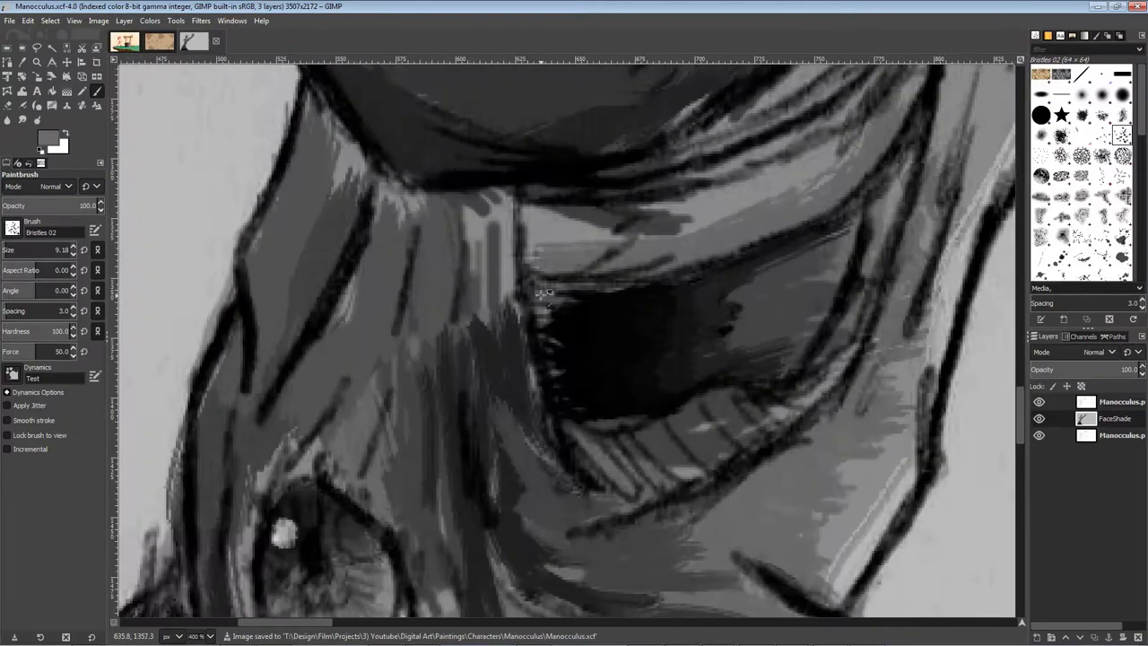
Reinforce the torso hollow's rim and the folds beside it with dark grey, and save the image
{"action": "left_click", "coordinate": [542, 318], "text": "ctrl"}
{"action": "left_click_drag", "start_coordinate": [542, 318], "coordinate": [554, 391]}
{"action": "left_click_drag", "start_coordinate": [535, 287], "coordinate": [726, 243]}
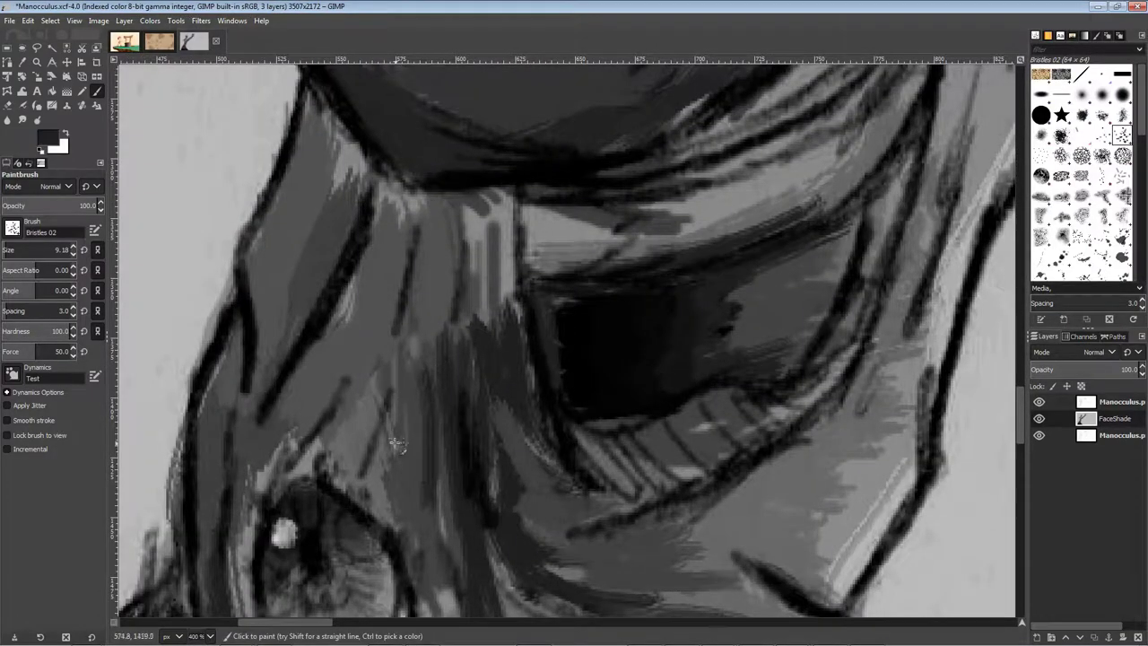
{"action": "mouse_move", "coordinate": [395, 444]}
{"action": "left_mouse_down"}
{"action": "mouse_move", "coordinate": [523, 240]}
{"action": "mouse_move", "coordinate": [495, 299]}
{"action": "mouse_move", "coordinate": [544, 336]}
{"action": "left_mouse_up"}
{"action": "left_click_drag", "start_coordinate": [502, 283], "coordinate": [445, 303]}
{"action": "key", "text": "ctrl+s"}
Darken the torso's rear edge beside the belly eye and fill the small hip bump behind it with dark grey
{"action": "scroll", "coordinate": [485, 502], "scroll_direction": "down", "scroll_amount": 4}
{"action": "scroll", "coordinate": [466, 484], "scroll_direction": "up", "scroll_amount": 2}
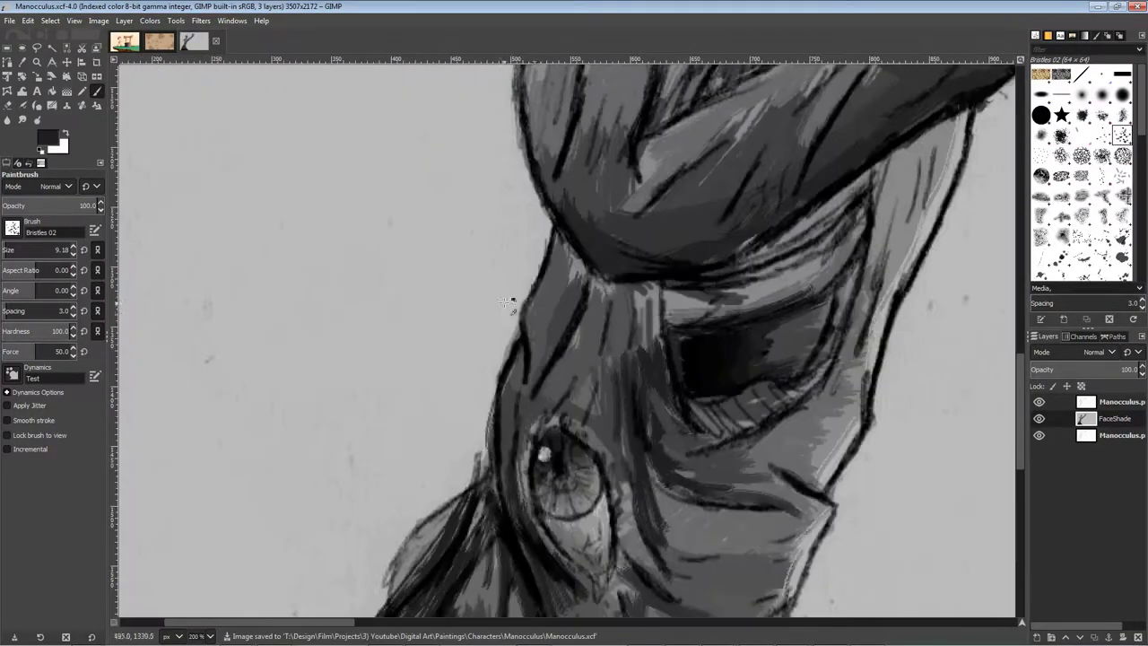
{"action": "left_click_drag", "start_coordinate": [540, 270], "coordinate": [528, 343]}
{"action": "left_click_drag", "start_coordinate": [563, 233], "coordinate": [529, 362]}
{"action": "mouse_move", "coordinate": [485, 549]}
{"action": "left_mouse_down"}
{"action": "mouse_move", "coordinate": [499, 520]}
{"action": "mouse_move", "coordinate": [507, 345]}
{"action": "left_mouse_up"}
{"action": "left_click_drag", "start_coordinate": [449, 319], "coordinate": [409, 391]}
{"action": "left_click_drag", "start_coordinate": [489, 295], "coordinate": [416, 389]}
{"action": "left_click_drag", "start_coordinate": [483, 287], "coordinate": [430, 359]}
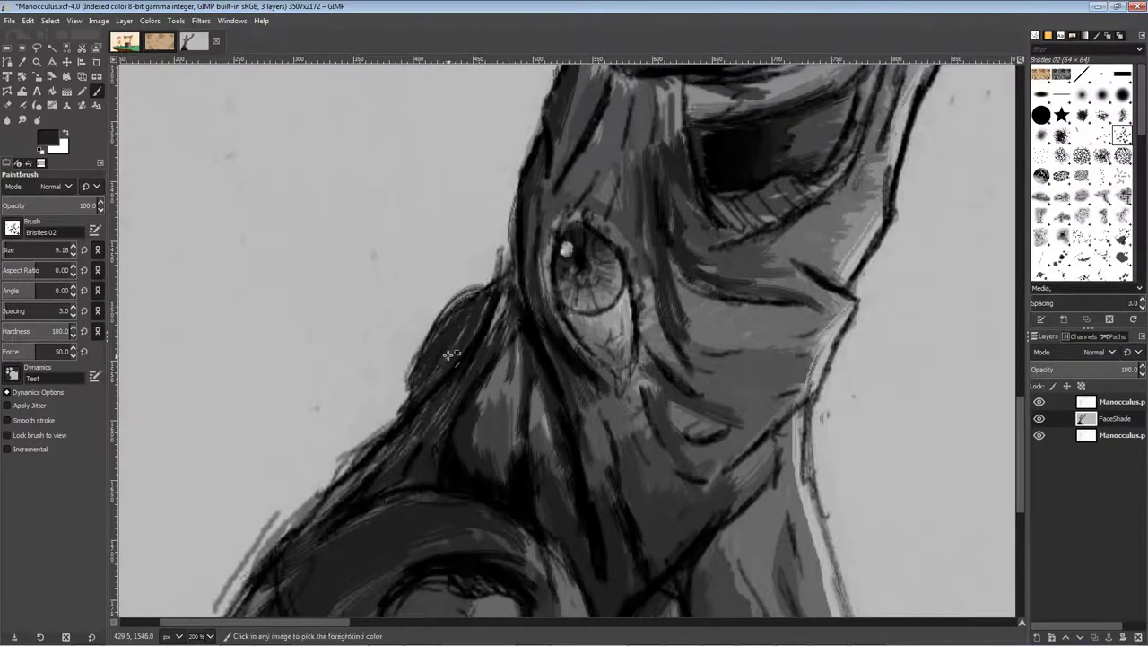
Paint sampled black over the hip bump and along the skirt's upper rear edge, and save the image
{"action": "left_click", "coordinate": [517, 477], "text": "ctrl"}
{"action": "left_click_drag", "start_coordinate": [458, 321], "coordinate": [418, 395]}
{"action": "left_click_drag", "start_coordinate": [436, 341], "coordinate": [450, 348]}
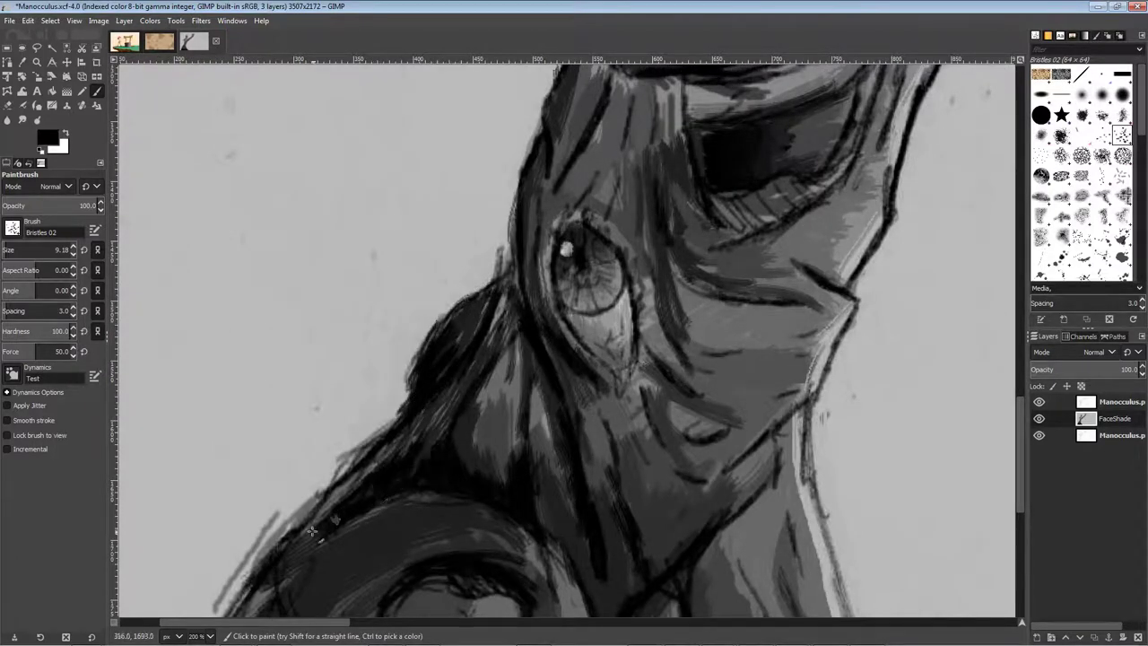
{"action": "left_click_drag", "start_coordinate": [312, 531], "coordinate": [499, 300]}
{"action": "left_click_drag", "start_coordinate": [502, 326], "coordinate": [484, 345]}
{"action": "scroll", "coordinate": [481, 433], "scroll_direction": "down", "scroll_amount": 8}
{"action": "key", "text": "ctrl+s"}
{"action": "scroll", "coordinate": [487, 287], "scroll_direction": "up", "scroll_amount": 7}
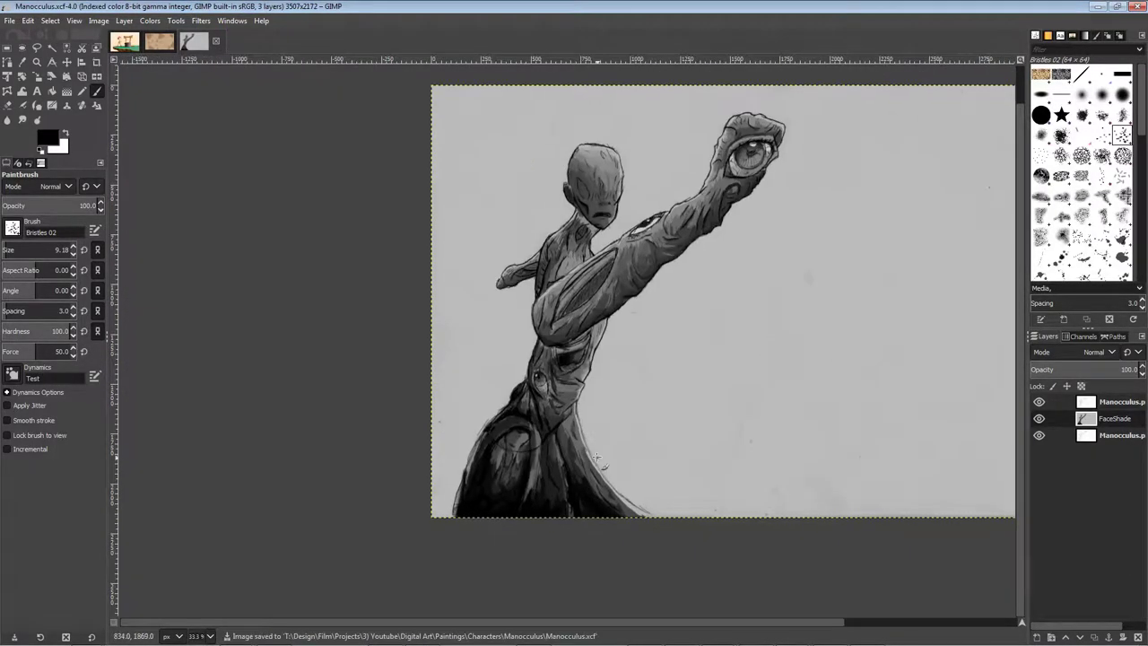
Darken the interior of the long slot in the raised arm with diagonal near-black strokes
{"action": "left_click_drag", "start_coordinate": [662, 110], "coordinate": [567, 198]}
{"action": "left_click_drag", "start_coordinate": [671, 85], "coordinate": [608, 162]}
{"action": "left_click_drag", "start_coordinate": [533, 262], "coordinate": [484, 307]}
{"action": "left_click_drag", "start_coordinate": [624, 192], "coordinate": [492, 298]}
{"action": "scroll", "coordinate": [561, 245], "scroll_direction": "up", "scroll_amount": 8}
{"action": "left_click", "coordinate": [556, 328], "text": "ctrl"}
{"action": "scroll", "coordinate": [556, 328], "scroll_direction": "down", "scroll_amount": 5}
{"action": "left_click_drag", "start_coordinate": [574, 271], "coordinate": [488, 344]}
{"action": "scroll", "coordinate": [526, 363], "scroll_direction": "up", "scroll_amount": 5}
{"action": "mouse_move", "coordinate": [640, 221]}
{"action": "left_mouse_down"}
{"action": "mouse_move", "coordinate": [556, 312]}
{"action": "mouse_move", "coordinate": [431, 400]}
{"action": "left_mouse_up"}
Blend sampled dark greys through the arm slot's interior and along its edges, and save the image
{"action": "left_click", "coordinate": [527, 364], "text": "ctrl"}
{"action": "scroll", "coordinate": [527, 364], "scroll_direction": "down", "scroll_amount": 5}
{"action": "left_click_drag", "start_coordinate": [533, 233], "coordinate": [439, 373]}
{"action": "left_click_drag", "start_coordinate": [636, 201], "coordinate": [556, 307]}
{"action": "left_click_drag", "start_coordinate": [610, 216], "coordinate": [521, 319]}
{"action": "scroll", "coordinate": [486, 393], "scroll_direction": "up", "scroll_amount": 2}
{"action": "left_click", "coordinate": [489, 390], "text": "ctrl"}
{"action": "left_click_drag", "start_coordinate": [542, 199], "coordinate": [520, 354]}
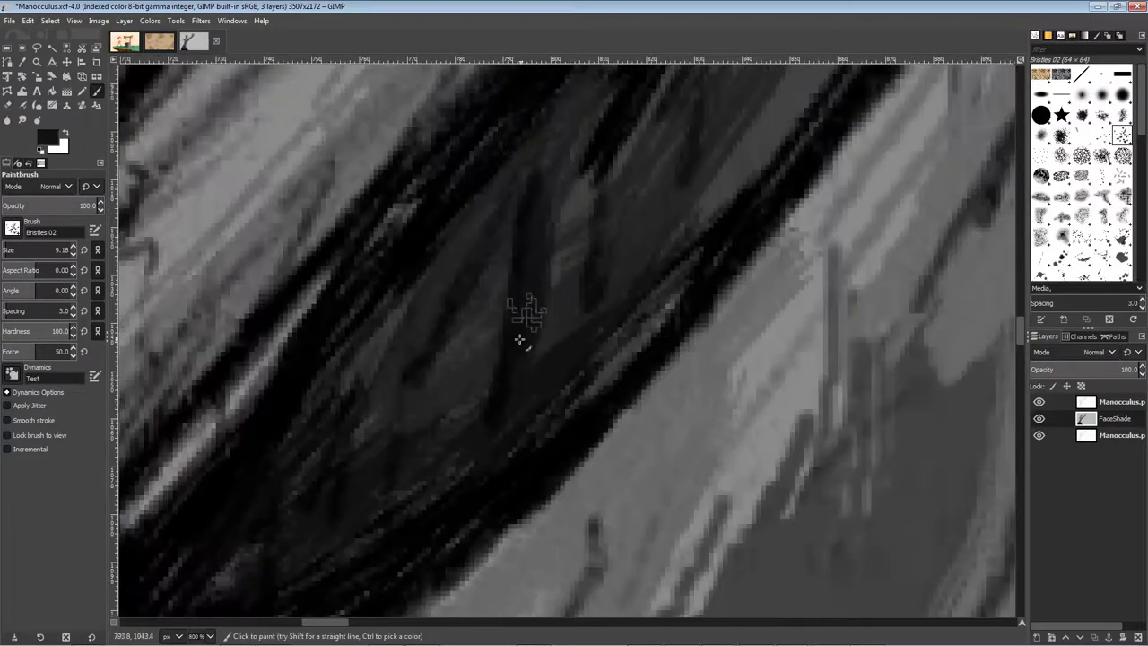
{"action": "left_click_drag", "start_coordinate": [630, 138], "coordinate": [590, 314]}
{"action": "scroll", "coordinate": [529, 428], "scroll_direction": "down", "scroll_amount": 9}
{"action": "key", "text": "ctrl+s"}
Add sampled dark grey strokes at the upper end of the arm slot
{"action": "scroll", "coordinate": [541, 442], "scroll_direction": "up", "scroll_amount": 5}
{"action": "left_click", "coordinate": [521, 296], "text": "ctrl"}
{"action": "left_click_drag", "start_coordinate": [601, 128], "coordinate": [522, 210]}
{"action": "left_click_drag", "start_coordinate": [608, 118], "coordinate": [574, 205]}
{"action": "scroll", "coordinate": [632, 249], "scroll_direction": "down", "scroll_amount": 3}
{"action": "scroll", "coordinate": [615, 314], "scroll_direction": "up", "scroll_amount": 3}
Darken the creases and shadow on the underside of the raised arm from below the slot down to the elbow
{"action": "left_click_drag", "start_coordinate": [617, 260], "coordinate": [570, 305]}
{"action": "left_click_drag", "start_coordinate": [466, 364], "coordinate": [440, 426]}
{"action": "mouse_move", "coordinate": [397, 402]}
{"action": "left_mouse_down"}
{"action": "mouse_move", "coordinate": [360, 459]}
{"action": "mouse_move", "coordinate": [271, 487]}
{"action": "left_mouse_up"}
{"action": "left_click_drag", "start_coordinate": [326, 405], "coordinate": [237, 475]}
{"action": "left_click_drag", "start_coordinate": [348, 438], "coordinate": [271, 475]}
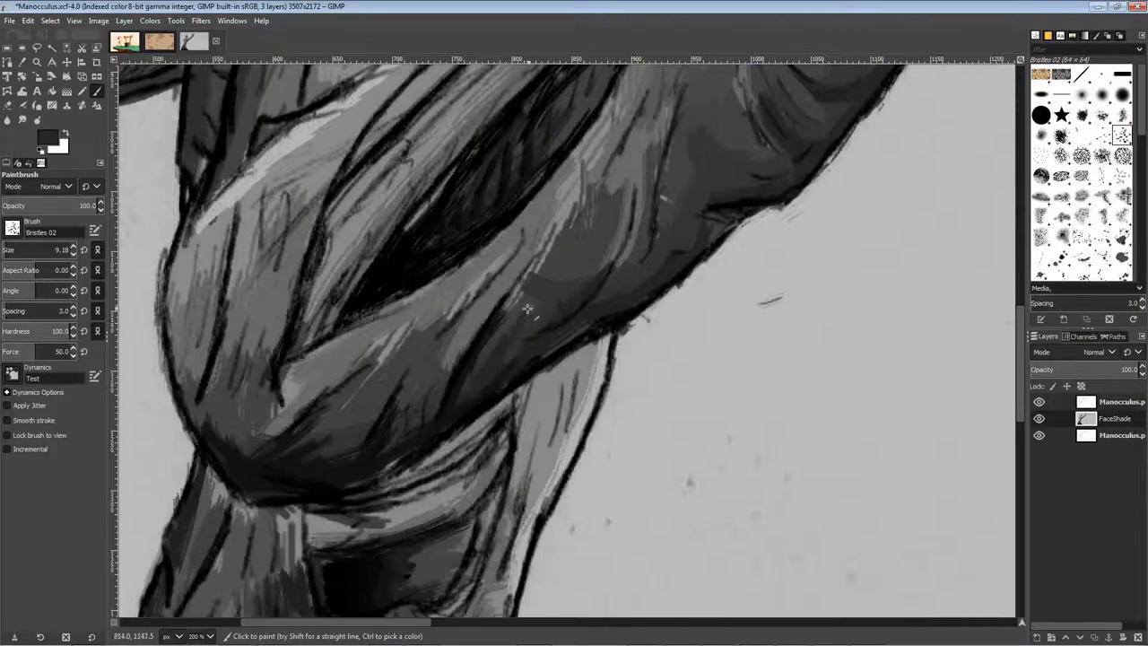
{"action": "left_click_drag", "start_coordinate": [363, 390], "coordinate": [323, 429]}
{"action": "left_click_drag", "start_coordinate": [262, 355], "coordinate": [205, 404]}
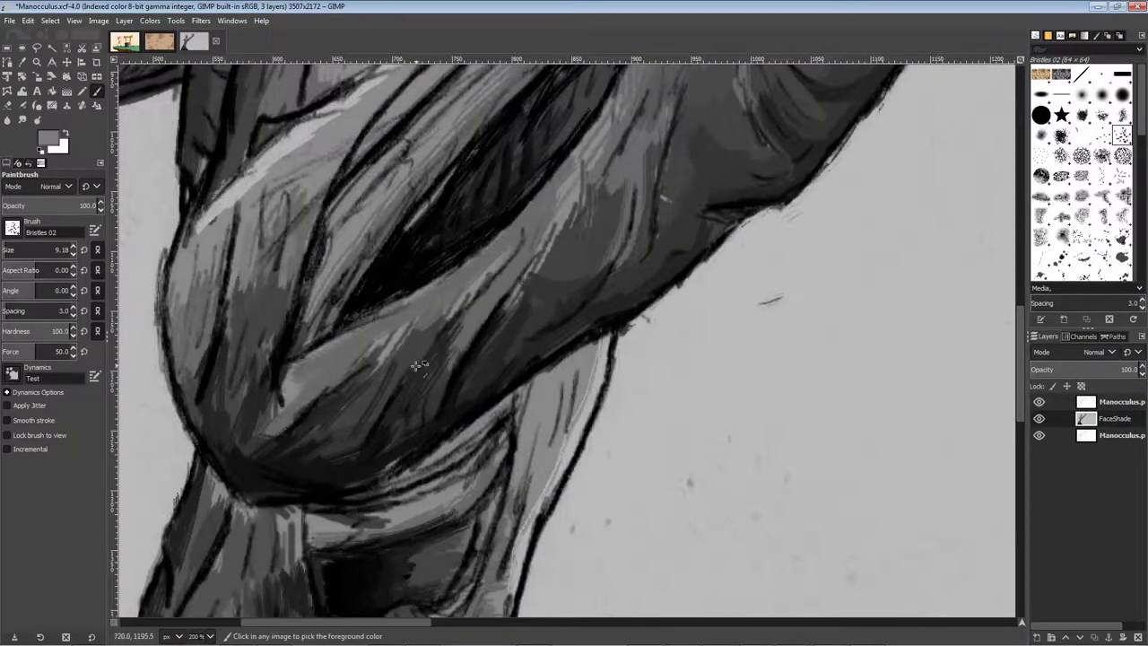
Thicken the black outline of the thumb below the hand's eye, shade its nail with sampled dark grey, and save the image
{"action": "scroll", "coordinate": [419, 365], "scroll_direction": "down", "scroll_amount": 7}
{"action": "scroll", "coordinate": [548, 385], "scroll_direction": "up", "scroll_amount": 8}
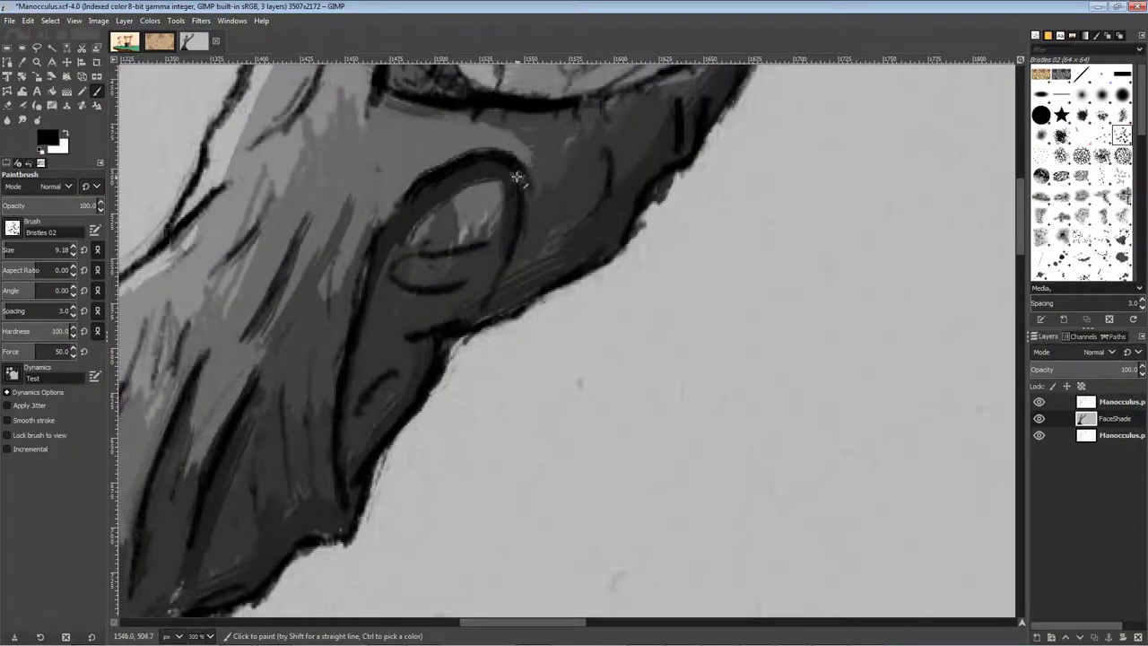
{"action": "mouse_move", "coordinate": [518, 177]}
{"action": "left_mouse_down"}
{"action": "mouse_move", "coordinate": [424, 207]}
{"action": "mouse_move", "coordinate": [380, 241]}
{"action": "left_mouse_up"}
{"action": "left_click", "coordinate": [500, 172], "text": "ctrl"}
{"action": "mouse_move", "coordinate": [498, 181]}
{"action": "left_mouse_down"}
{"action": "mouse_move", "coordinate": [448, 207]}
{"action": "mouse_move", "coordinate": [501, 200]}
{"action": "left_mouse_up"}
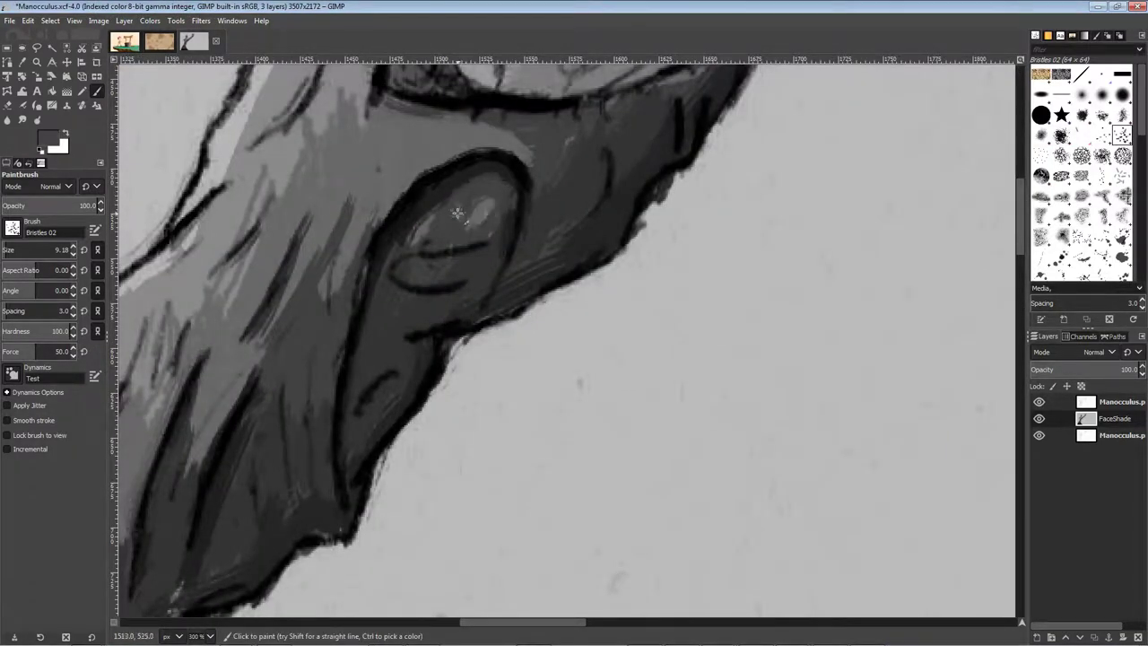
{"action": "scroll", "coordinate": [589, 350], "scroll_direction": "down", "scroll_amount": 7}
{"action": "key", "text": "ctrl+s"}
Enlarge the brush to 25.18 and paint broad dark grey shading strokes over the neck below the jaw
{"action": "scroll", "coordinate": [467, 418], "scroll_direction": "up", "scroll_amount": 4}
{"action": "scroll", "coordinate": [574, 305], "scroll_direction": "up", "scroll_amount": 3}
{"action": "key", "text": "shift+bracketright"}
{"action": "mouse_move", "coordinate": [542, 398]}
{"action": "left_mouse_down"}
{"action": "mouse_move", "coordinate": [538, 348]}
{"action": "mouse_move", "coordinate": [507, 404]}
{"action": "left_mouse_up"}
{"action": "key", "text": "bracketright"}
{"action": "key", "text": "bracketright"}
{"action": "key", "text": "bracketright"}
{"action": "key", "text": "bracketright"}
{"action": "key", "text": "bracketright"}
{"action": "key", "text": "bracketright"}
{"action": "mouse_move", "coordinate": [570, 350]}
{"action": "left_mouse_down"}
{"action": "mouse_move", "coordinate": [657, 458]}
{"action": "mouse_move", "coordinate": [653, 507]}
{"action": "left_mouse_up"}
{"action": "left_click_drag", "start_coordinate": [548, 294], "coordinate": [535, 233]}
{"action": "mouse_move", "coordinate": [577, 325]}
{"action": "left_mouse_down"}
{"action": "mouse_move", "coordinate": [610, 368]}
{"action": "mouse_move", "coordinate": [509, 445]}
{"action": "left_mouse_up"}
{"action": "scroll", "coordinate": [607, 415], "scroll_direction": "down", "scroll_amount": 5}
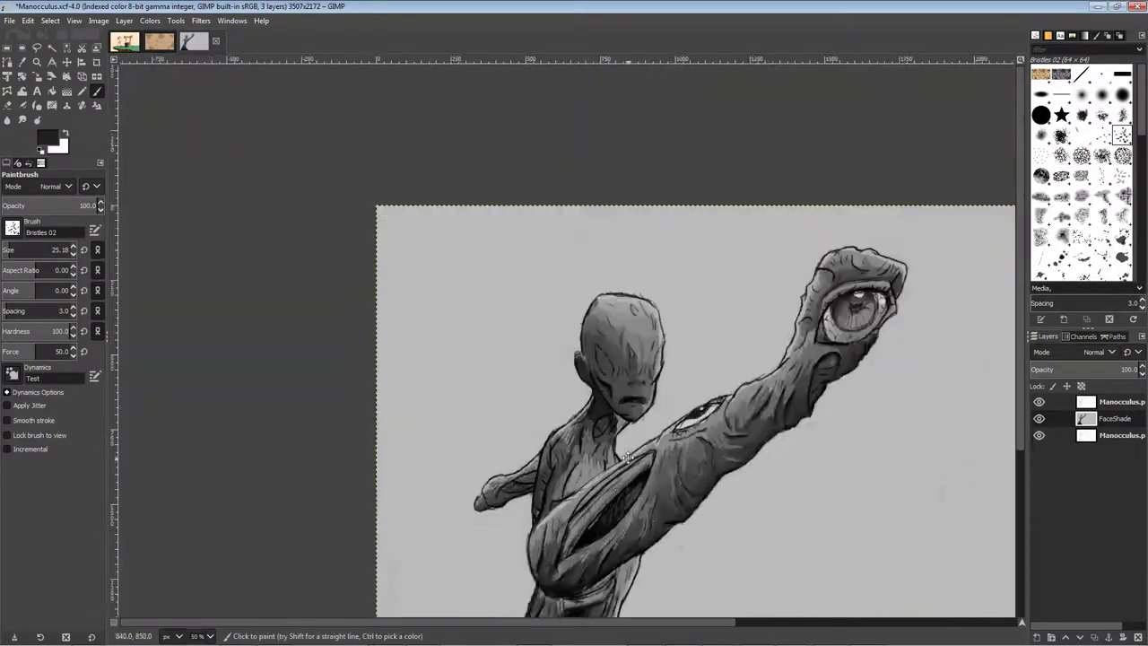
Reduce the brush to 13.18 and paint black shadow on the neck under the jaw and around the throat hollow
{"action": "scroll", "coordinate": [627, 457], "scroll_direction": "up", "scroll_amount": 5}
{"action": "key", "text": "bracketleft"}
{"action": "key", "text": "bracketleft"}
{"action": "key", "text": "bracketleft"}
{"action": "key", "text": "bracketleft"}
{"action": "key", "text": "bracketleft"}
{"action": "key", "text": "bracketleft"}
{"action": "key", "text": "bracketleft"}
{"action": "key", "text": "bracketleft"}
{"action": "key", "text": "bracketleft"}
{"action": "key", "text": "bracketleft"}
{"action": "key", "text": "bracketleft"}
{"action": "key", "text": "bracketleft"}
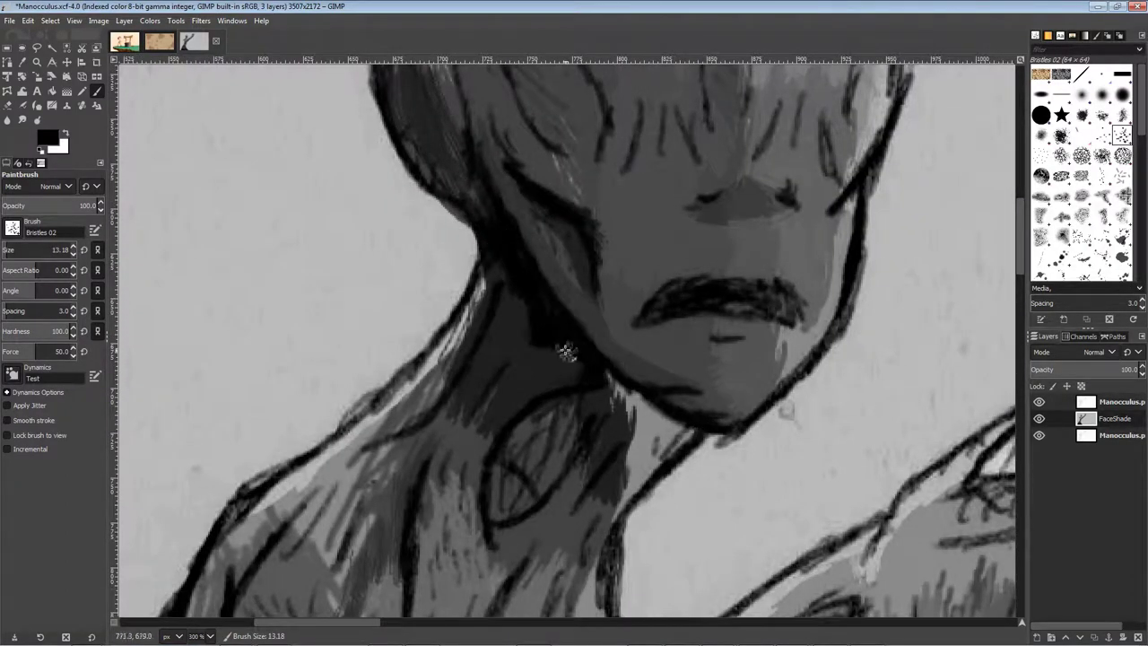
{"action": "mouse_move", "coordinate": [567, 351]}
{"action": "left_mouse_down"}
{"action": "mouse_move", "coordinate": [464, 354]}
{"action": "mouse_move", "coordinate": [560, 430]}
{"action": "mouse_move", "coordinate": [569, 380]}
{"action": "left_mouse_up"}
{"action": "scroll", "coordinate": [617, 355], "scroll_direction": "up", "scroll_amount": 7}
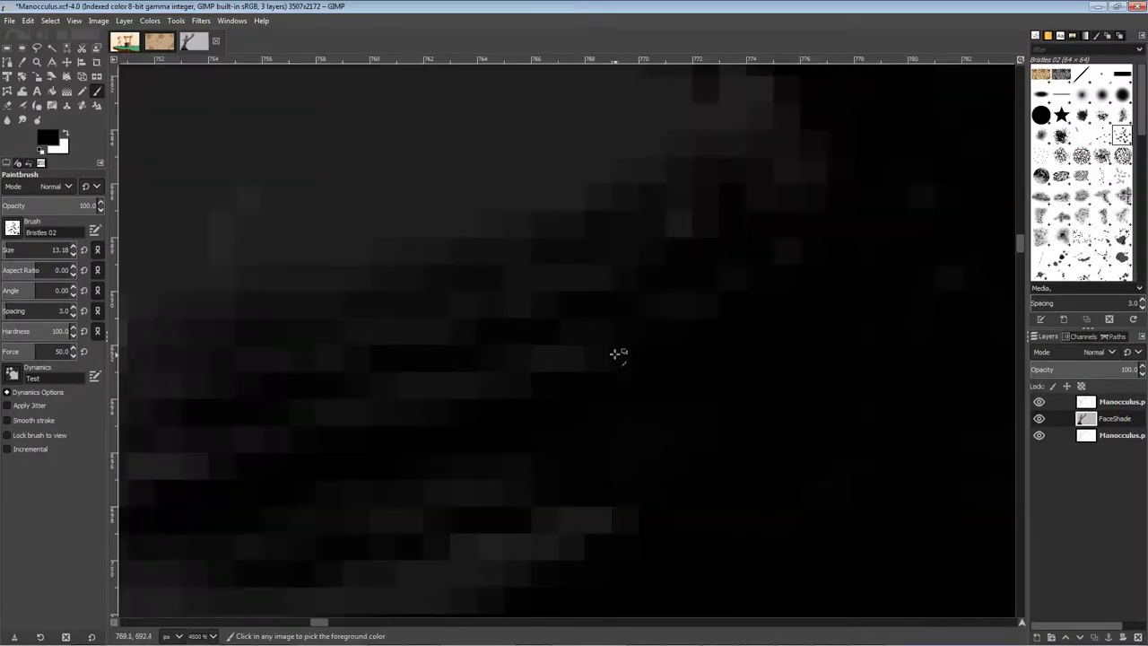
{"action": "scroll", "coordinate": [615, 353], "scroll_direction": "down", "scroll_amount": 6}
{"action": "scroll", "coordinate": [592, 332], "scroll_direction": "up", "scroll_amount": 1}
{"action": "scroll", "coordinate": [588, 328], "scroll_direction": "down", "scroll_amount": 1}
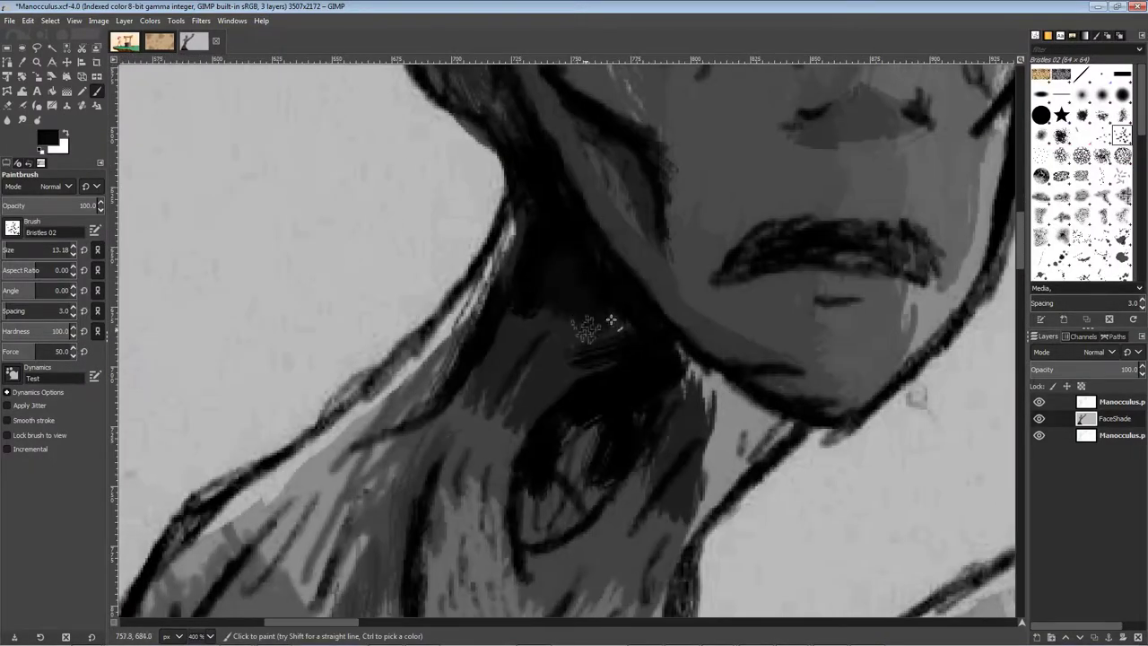
{"action": "mouse_move", "coordinate": [611, 321]}
{"action": "left_mouse_down"}
{"action": "mouse_move", "coordinate": [550, 344]}
{"action": "mouse_move", "coordinate": [521, 322]}
{"action": "left_mouse_up"}
Blend sampled dark greys through the neck shadow and down along the neck's outer edge toward the shoulder
{"action": "scroll", "coordinate": [556, 246], "scroll_direction": "up", "scroll_amount": 5}
{"action": "scroll", "coordinate": [608, 249], "scroll_direction": "down", "scroll_amount": 3}
{"action": "scroll", "coordinate": [603, 252], "scroll_direction": "up", "scroll_amount": 3}
{"action": "scroll", "coordinate": [619, 256], "scroll_direction": "down", "scroll_amount": 3}
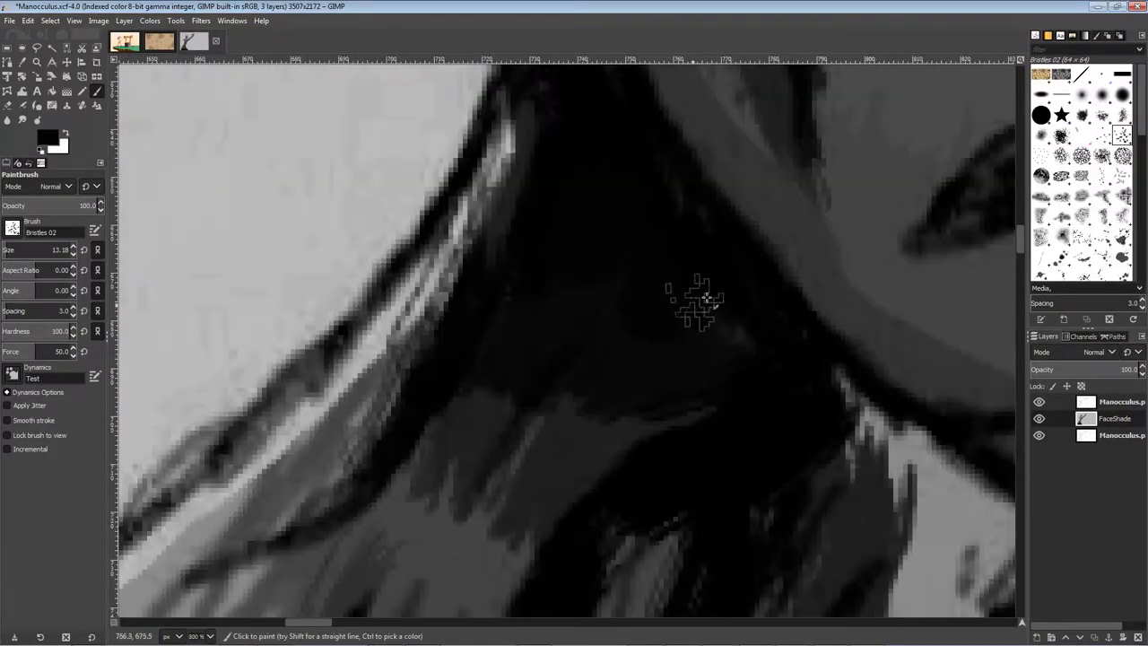
{"action": "left_click_drag", "start_coordinate": [574, 565], "coordinate": [622, 293]}
{"action": "left_click", "coordinate": [584, 297], "text": "ctrl"}
{"action": "mouse_move", "coordinate": [484, 260]}
{"action": "left_mouse_down"}
{"action": "mouse_move", "coordinate": [430, 328]}
{"action": "mouse_move", "coordinate": [381, 440]}
{"action": "left_mouse_up"}
{"action": "left_click", "coordinate": [525, 263], "text": "ctrl"}
{"action": "left_click_drag", "start_coordinate": [526, 268], "coordinate": [471, 376]}
{"action": "left_click_drag", "start_coordinate": [555, 136], "coordinate": [485, 400]}
{"action": "left_click", "coordinate": [479, 338], "text": "ctrl"}
{"action": "left_click_drag", "start_coordinate": [479, 338], "coordinate": [384, 465]}
{"action": "left_click_drag", "start_coordinate": [487, 148], "coordinate": [477, 236]}
{"action": "left_click_drag", "start_coordinate": [484, 116], "coordinate": [440, 411]}
Shade the lower neck and upper chest with sampled mid and lighter grey strokes, and save the image
{"action": "scroll", "coordinate": [469, 300], "scroll_direction": "down", "scroll_amount": 1}
{"action": "left_click_drag", "start_coordinate": [507, 547], "coordinate": [459, 179]}
{"action": "mouse_move", "coordinate": [647, 235]}
{"action": "left_mouse_down"}
{"action": "mouse_move", "coordinate": [676, 228]}
{"action": "mouse_move", "coordinate": [632, 395]}
{"action": "mouse_move", "coordinate": [631, 480]}
{"action": "left_mouse_up"}
{"action": "scroll", "coordinate": [628, 366], "scroll_direction": "down", "scroll_amount": 3}
{"action": "left_click", "coordinate": [589, 426], "text": "ctrl"}
{"action": "left_click", "coordinate": [574, 363], "text": "ctrl"}
{"action": "left_click_drag", "start_coordinate": [542, 393], "coordinate": [491, 436]}
{"action": "left_click_drag", "start_coordinate": [360, 469], "coordinate": [491, 224]}
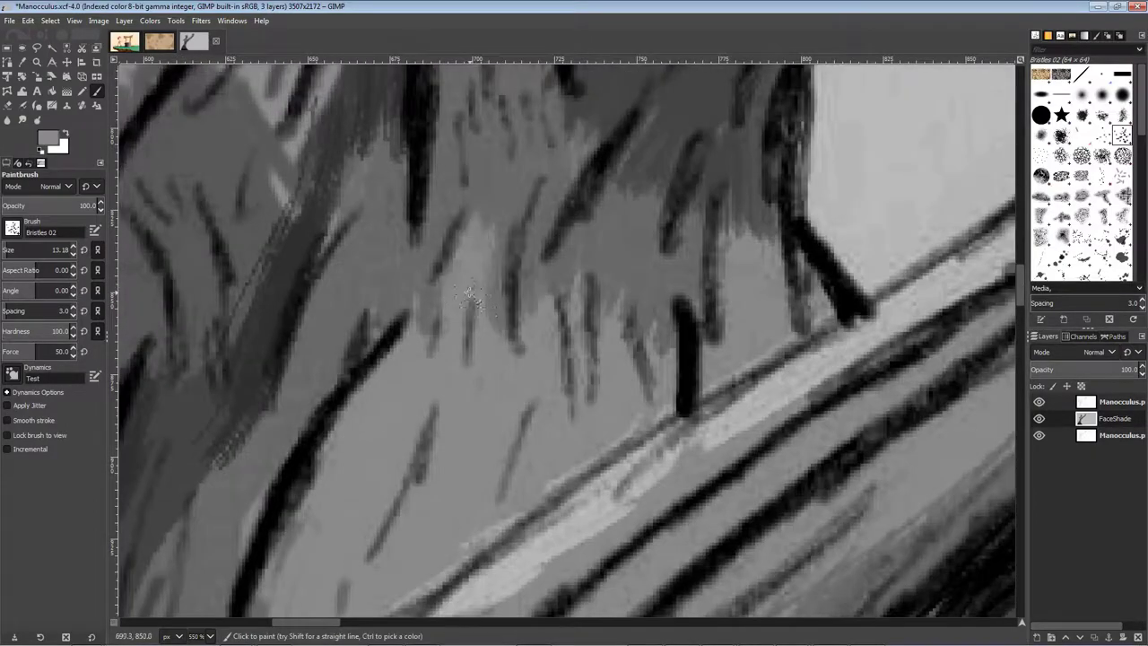
{"action": "scroll", "coordinate": [468, 294], "scroll_direction": "down", "scroll_amount": 3}
{"action": "scroll", "coordinate": [588, 360], "scroll_direction": "up", "scroll_amount": 3}
{"action": "scroll", "coordinate": [818, 415], "scroll_direction": "up", "scroll_amount": 2}
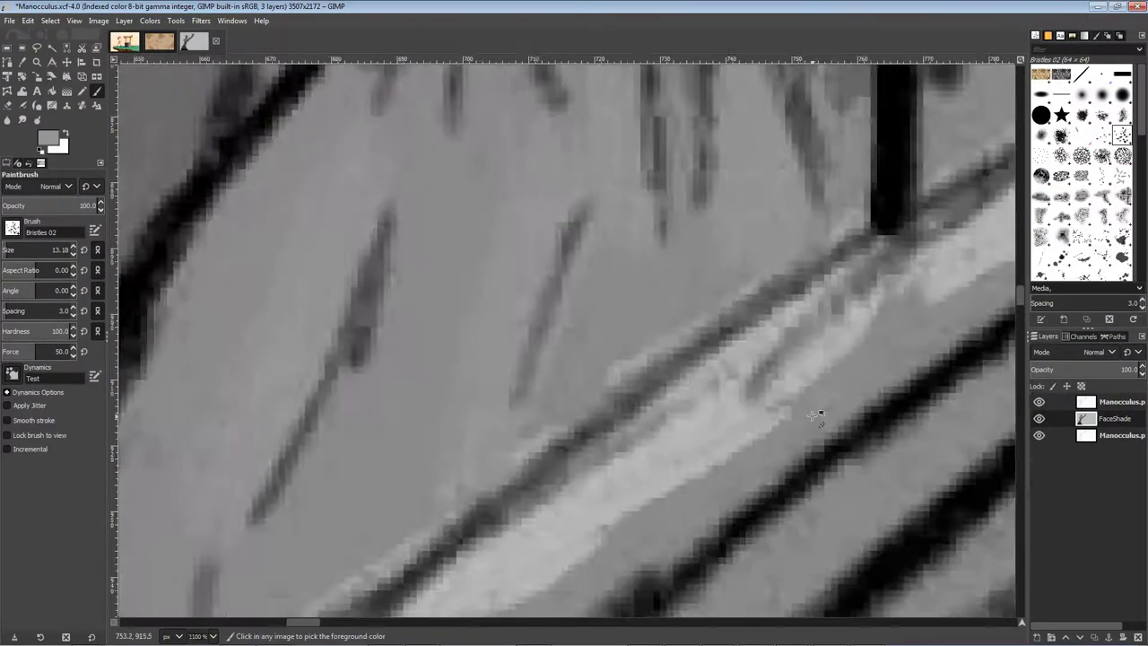
{"action": "scroll", "coordinate": [821, 384], "scroll_direction": "down", "scroll_amount": 6}
{"action": "scroll", "coordinate": [831, 384], "scroll_direction": "up", "scroll_amount": 4}
{"action": "scroll", "coordinate": [643, 272], "scroll_direction": "down", "scroll_amount": 4}
{"action": "scroll", "coordinate": [646, 275], "scroll_direction": "up", "scroll_amount": 3}
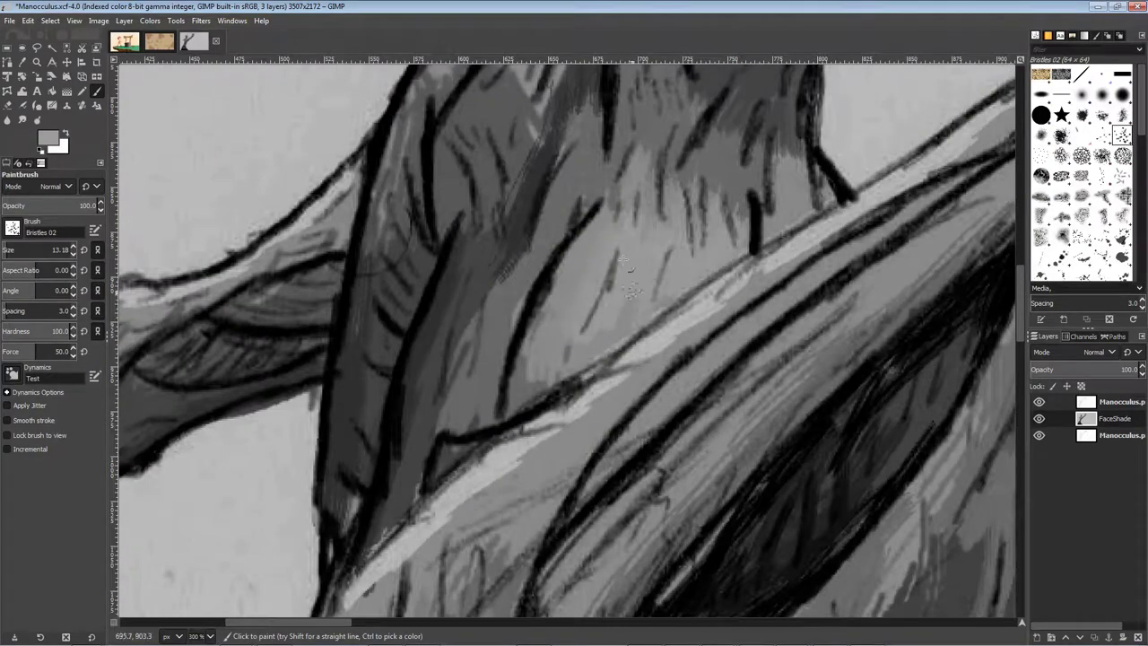
{"action": "key", "text": "ctrl+s"}
Fill the hollow in the short rear arm with black strokes, using black sampled from the figure's dark base
{"action": "scroll", "coordinate": [619, 405], "scroll_direction": "down", "scroll_amount": 7}
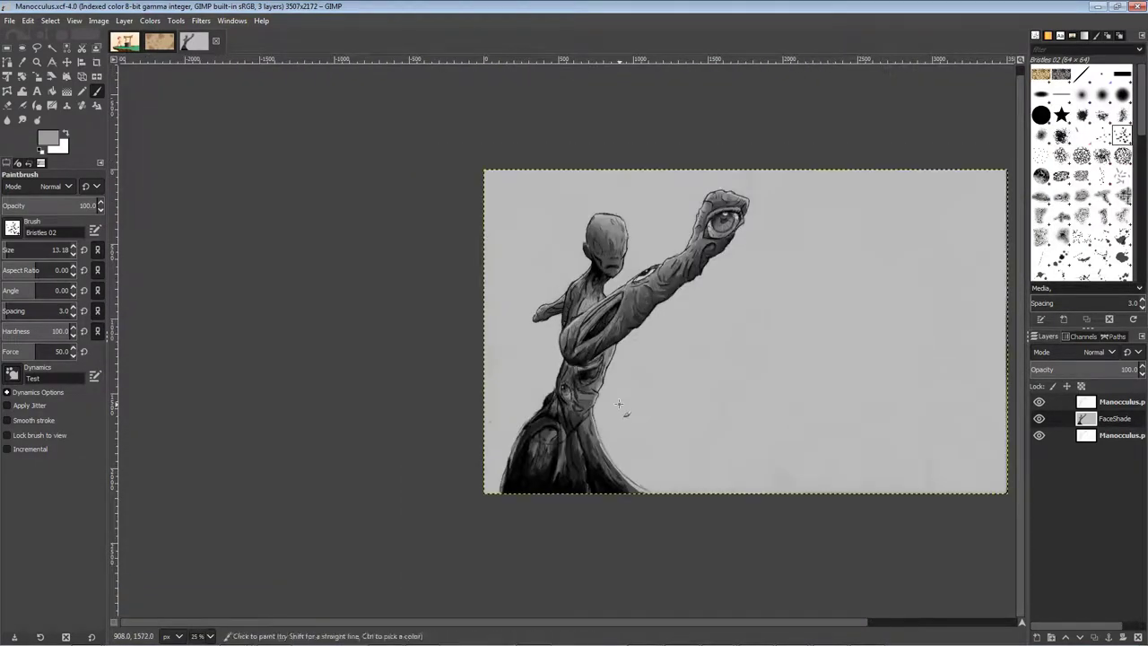
{"action": "scroll", "coordinate": [635, 422], "scroll_direction": "up", "scroll_amount": 2}
{"action": "left_click", "coordinate": [461, 490], "text": "ctrl"}
{"action": "scroll", "coordinate": [449, 174], "scroll_direction": "up", "scroll_amount": 7}
{"action": "mouse_move", "coordinate": [542, 325]}
{"action": "left_mouse_down"}
{"action": "mouse_move", "coordinate": [559, 287]}
{"action": "mouse_move", "coordinate": [528, 285]}
{"action": "left_mouse_up"}
{"action": "scroll", "coordinate": [529, 284], "scroll_direction": "down", "scroll_amount": 5}
{"action": "scroll", "coordinate": [567, 337], "scroll_direction": "up", "scroll_amount": 2}
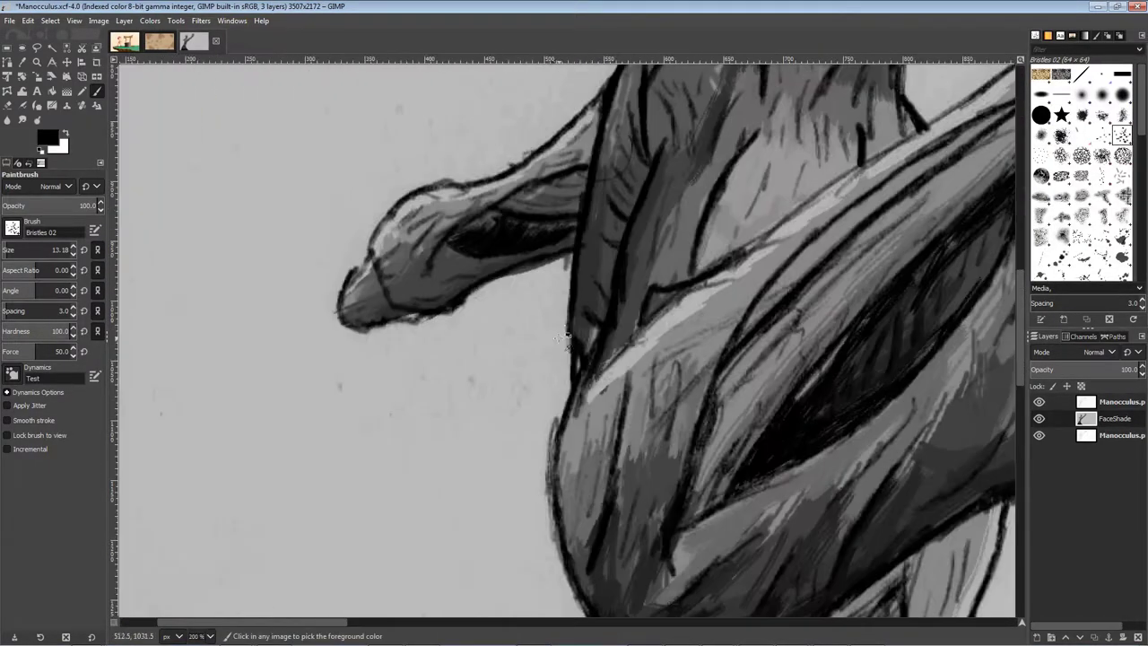
{"action": "scroll", "coordinate": [567, 337], "scroll_direction": "down", "scroll_amount": 2}
{"action": "scroll", "coordinate": [569, 307], "scroll_direction": "up", "scroll_amount": 3}
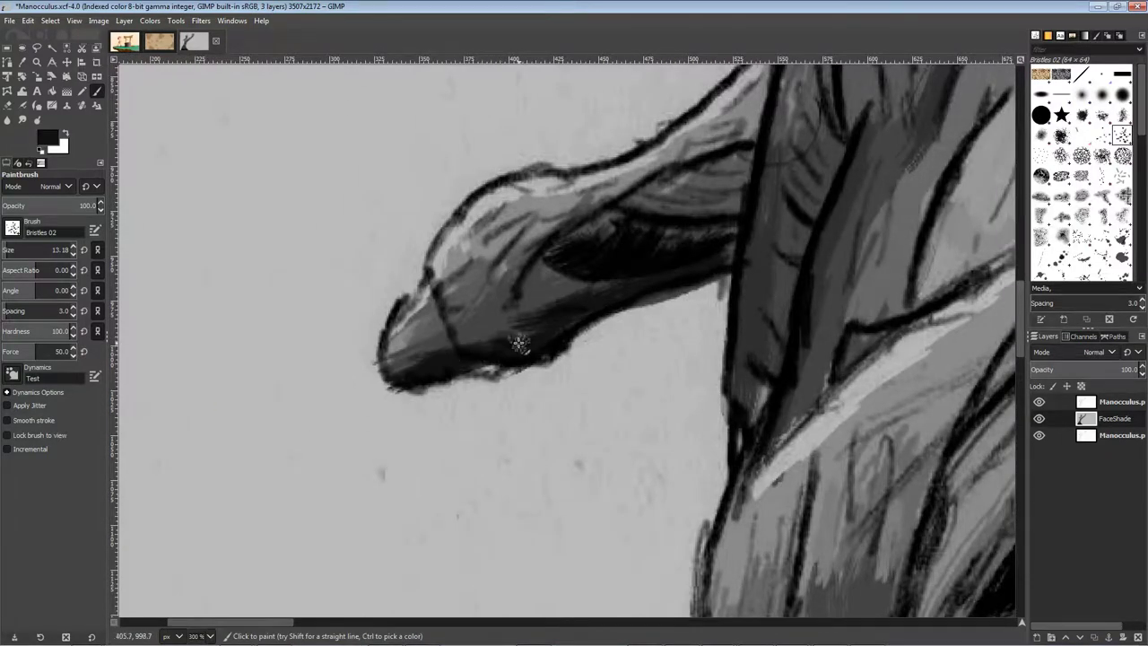
Darken the underside and rounded tip of the short rear arm with sampled near-black strokes
{"action": "scroll", "coordinate": [518, 343], "scroll_direction": "up", "scroll_amount": 4}
{"action": "left_click", "coordinate": [638, 281], "text": "ctrl"}
{"action": "left_click_drag", "start_coordinate": [628, 276], "coordinate": [415, 317]}
{"action": "scroll", "coordinate": [414, 316], "scroll_direction": "down", "scroll_amount": 4}
{"action": "scroll", "coordinate": [346, 341], "scroll_direction": "up", "scroll_amount": 4}
{"action": "scroll", "coordinate": [346, 341], "scroll_direction": "down", "scroll_amount": 4}
{"action": "scroll", "coordinate": [314, 390], "scroll_direction": "up", "scroll_amount": 4}
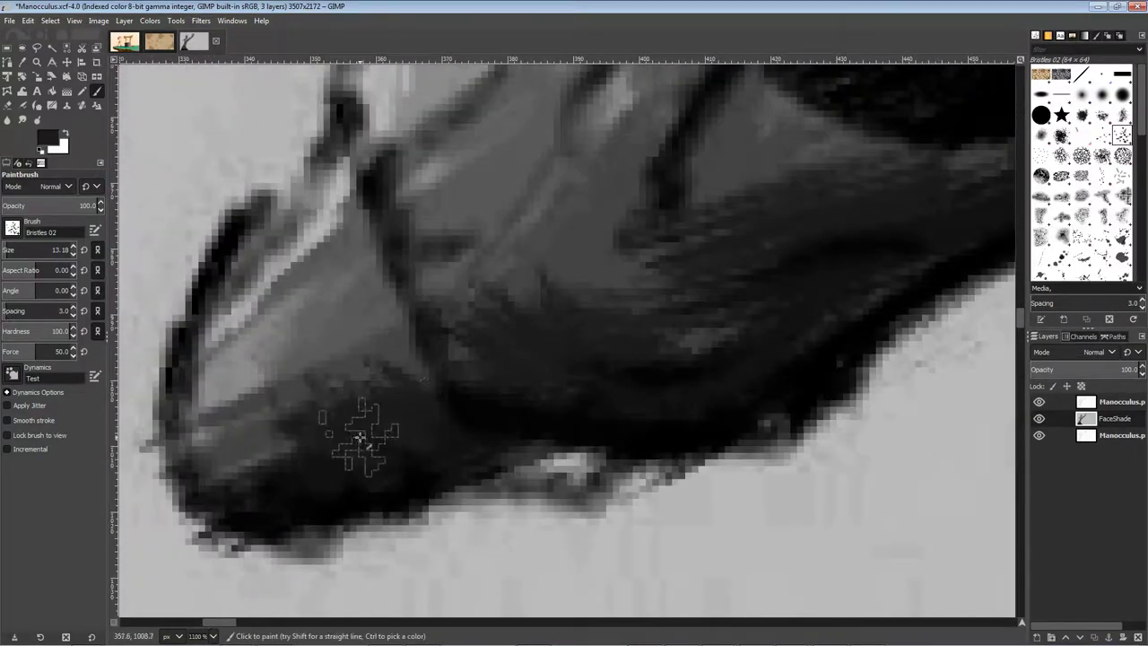
{"action": "scroll", "coordinate": [362, 440], "scroll_direction": "down", "scroll_amount": 4}
{"action": "scroll", "coordinate": [569, 371], "scroll_direction": "up", "scroll_amount": 4}
{"action": "scroll", "coordinate": [551, 177], "scroll_direction": "down", "scroll_amount": 5}
{"action": "scroll", "coordinate": [620, 277], "scroll_direction": "up", "scroll_amount": 3}
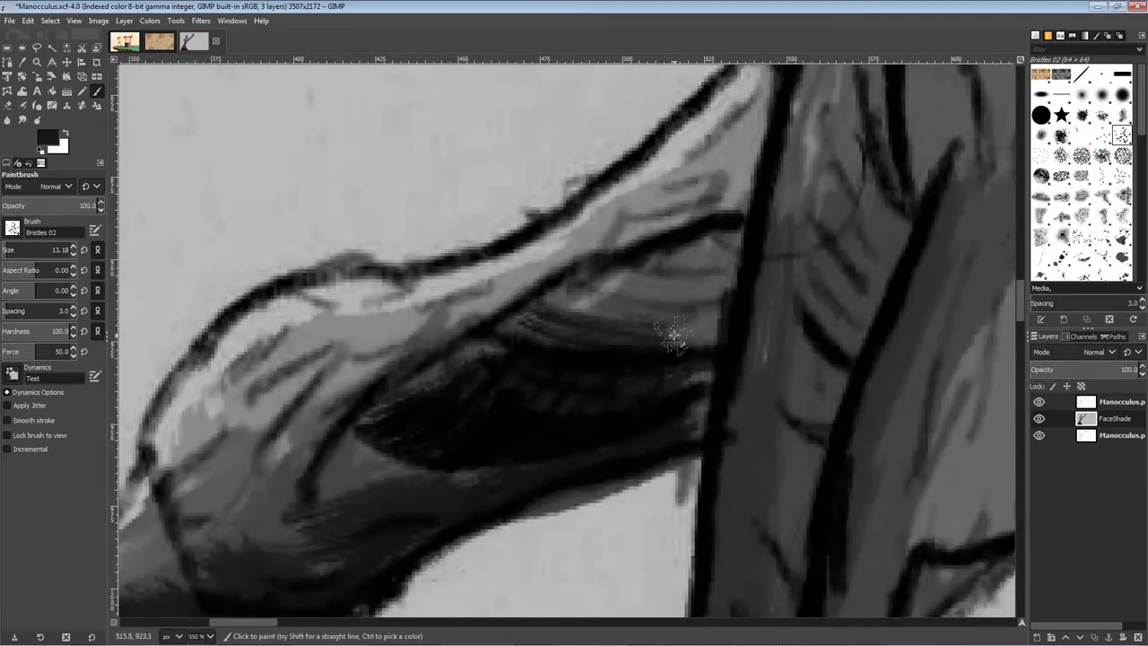
Extend the dark shading through the rear arm's hollow up to the torso, blending sampled blacks and dark greys
{"action": "left_click", "coordinate": [632, 263], "text": "ctrl"}
{"action": "left_click_drag", "start_coordinate": [482, 437], "coordinate": [518, 400]}
{"action": "left_click", "coordinate": [451, 374], "text": "ctrl"}
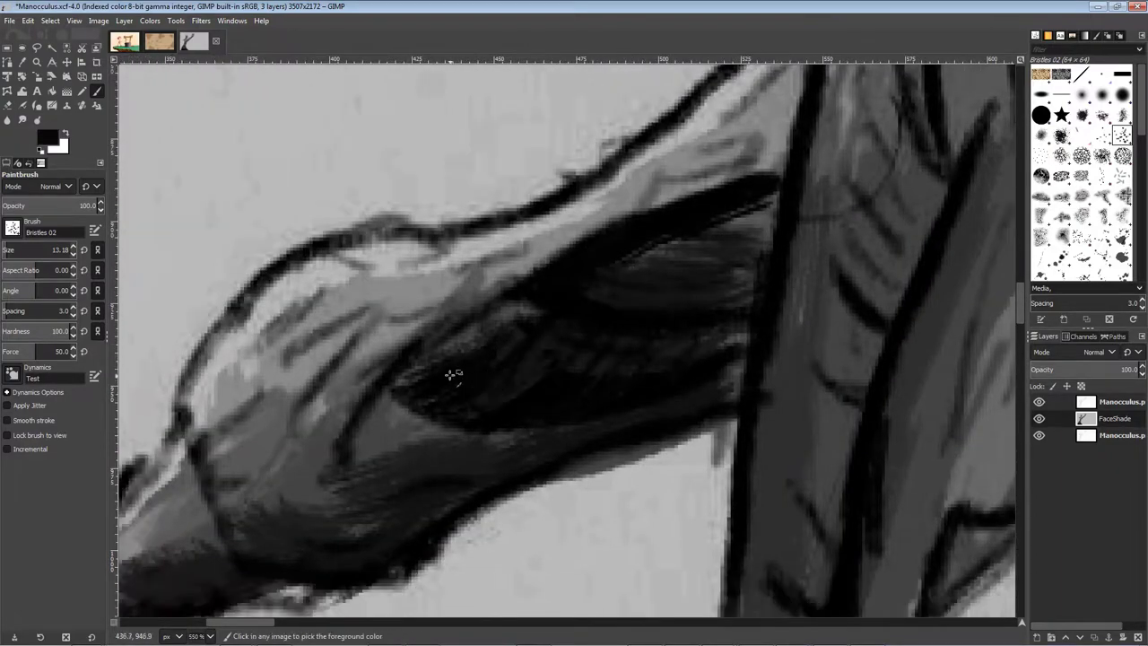
{"action": "mouse_move", "coordinate": [492, 325]}
{"action": "left_mouse_down"}
{"action": "mouse_move", "coordinate": [705, 377]}
{"action": "mouse_move", "coordinate": [722, 361]}
{"action": "left_mouse_up"}
{"action": "left_click", "coordinate": [677, 289], "text": "ctrl"}
{"action": "mouse_move", "coordinate": [502, 319]}
{"action": "left_mouse_down"}
{"action": "mouse_move", "coordinate": [485, 364]}
{"action": "mouse_move", "coordinate": [590, 371]}
{"action": "left_mouse_up"}
{"action": "scroll", "coordinate": [588, 371], "scroll_direction": "down", "scroll_amount": 4}
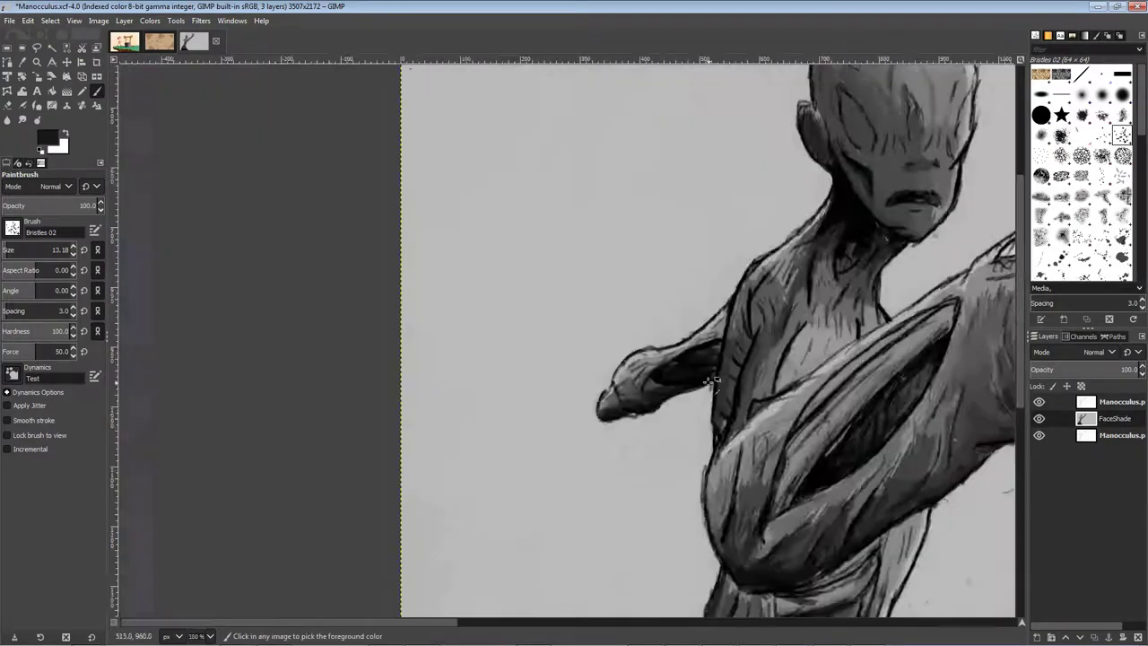
{"action": "scroll", "coordinate": [661, 307], "scroll_direction": "up", "scroll_amount": 7}
{"action": "scroll", "coordinate": [505, 367], "scroll_direction": "down", "scroll_amount": 5}
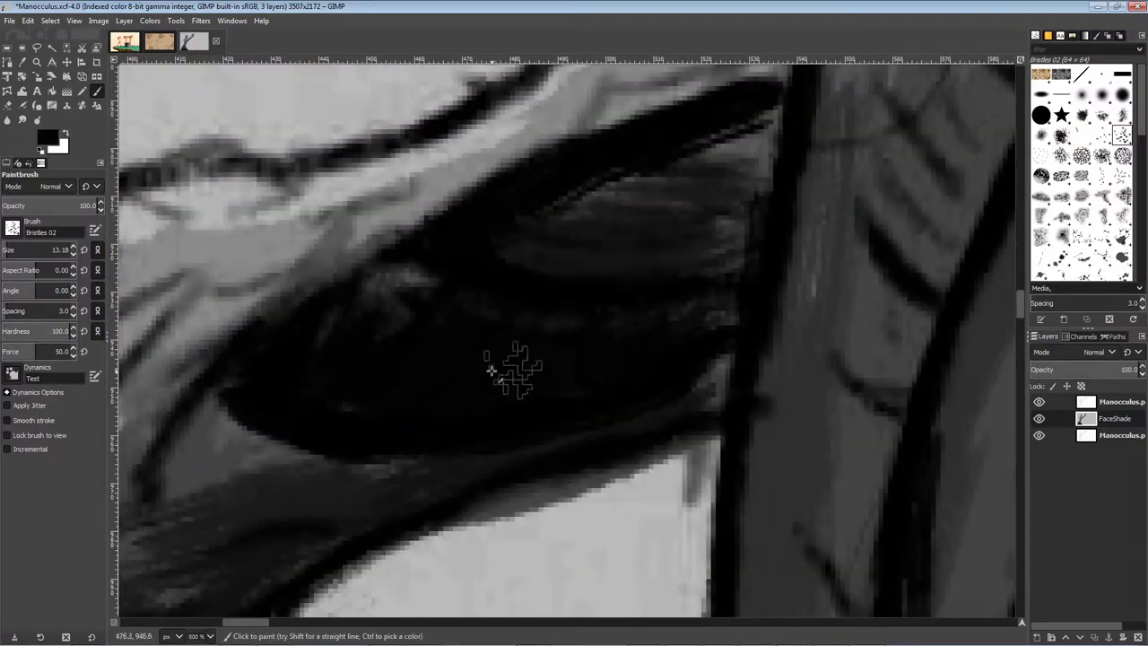
Deepen the creases beside the rear arm's hollow with black, soften them with sampled dark grey, and save the image
{"action": "scroll", "coordinate": [502, 479], "scroll_direction": "up", "scroll_amount": 4}
{"action": "left_click_drag", "start_coordinate": [715, 321], "coordinate": [815, 310]}
{"action": "left_click_drag", "start_coordinate": [381, 348], "coordinate": [310, 391]}
{"action": "left_click_drag", "start_coordinate": [390, 310], "coordinate": [430, 261]}
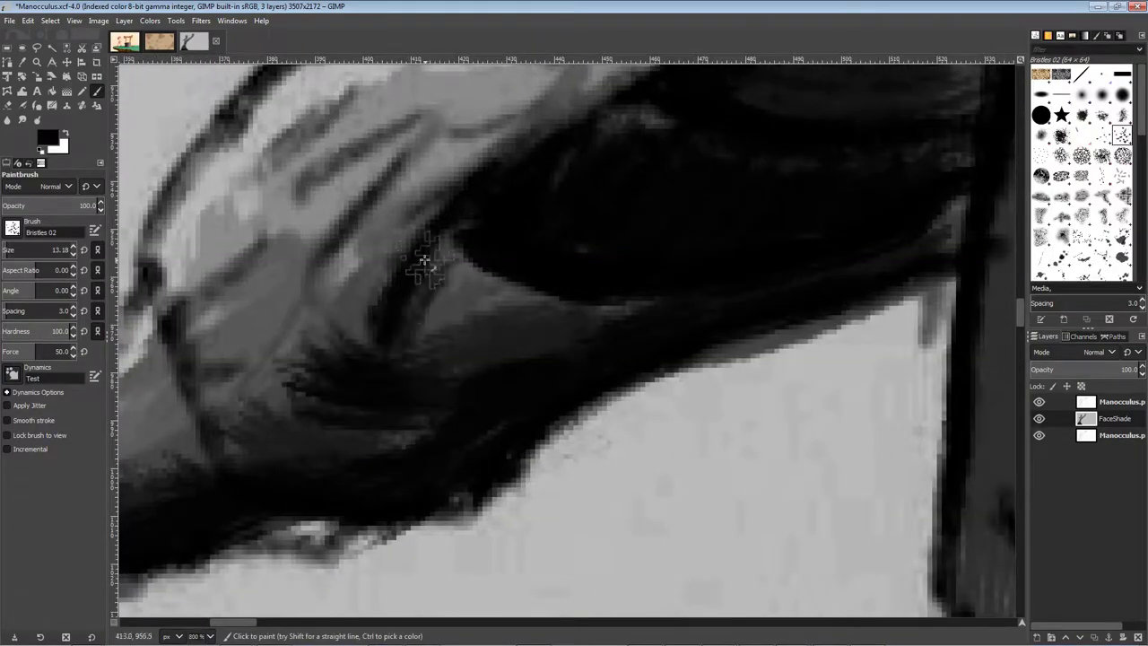
{"action": "left_click", "coordinate": [438, 301], "text": "ctrl"}
{"action": "left_click_drag", "start_coordinate": [448, 303], "coordinate": [438, 361]}
{"action": "scroll", "coordinate": [449, 362], "scroll_direction": "down", "scroll_amount": 9}
{"action": "scroll", "coordinate": [628, 345], "scroll_direction": "up", "scroll_amount": 1}
{"action": "key", "text": "ctrl+s"}
{"action": "scroll", "coordinate": [592, 253], "scroll_direction": "up", "scroll_amount": 3}
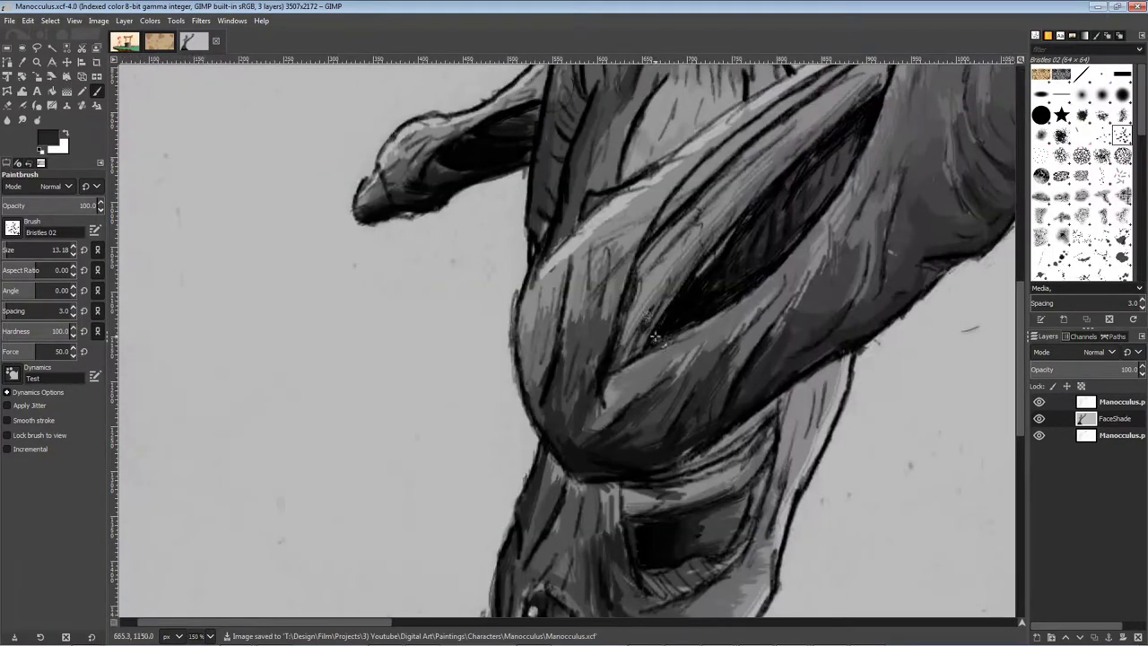
Darken the bottom of the raised arm's elbow with black and dark grey strokes
{"action": "left_click_drag", "start_coordinate": [596, 440], "coordinate": [617, 457]}
{"action": "left_click", "coordinate": [636, 464], "text": "ctrl"}
{"action": "scroll", "coordinate": [690, 323], "scroll_direction": "up", "scroll_amount": 4}
{"action": "scroll", "coordinate": [822, 236], "scroll_direction": "down", "scroll_amount": 3}
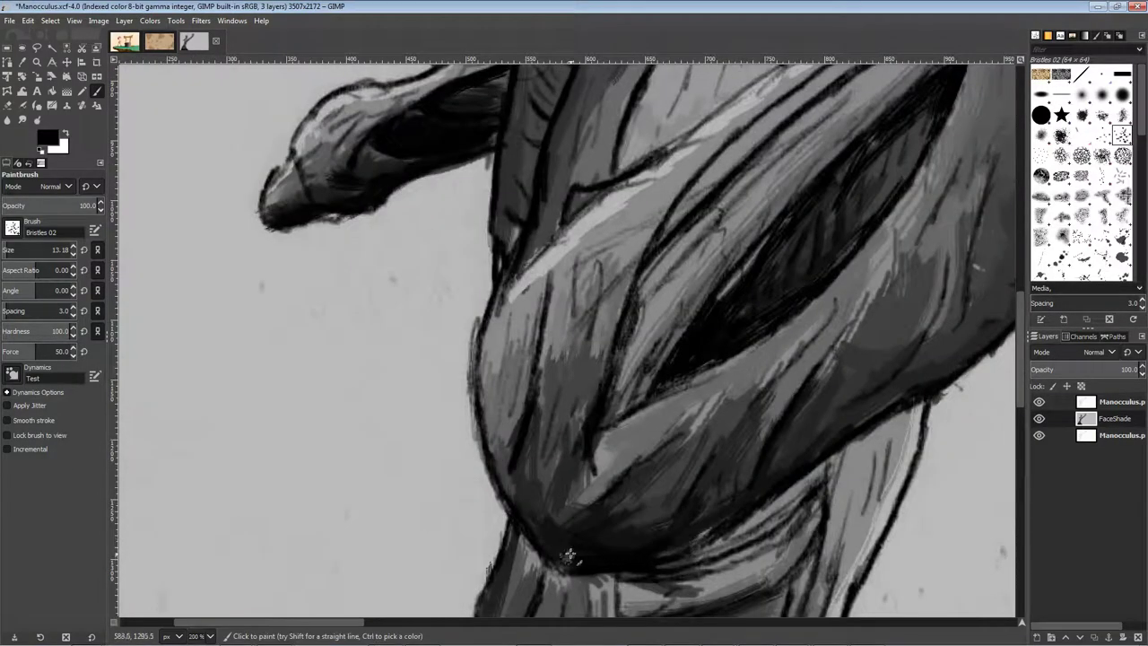
{"action": "left_click_drag", "start_coordinate": [563, 554], "coordinate": [539, 477]}
{"action": "scroll", "coordinate": [534, 505], "scroll_direction": "up", "scroll_amount": 7}
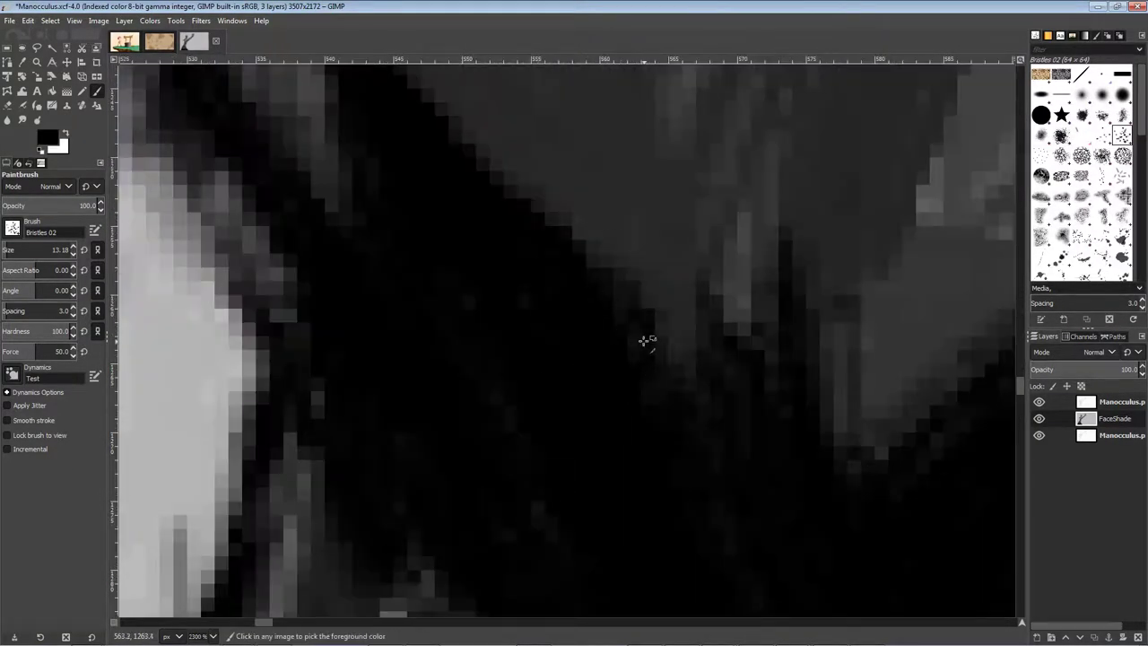
Reduce the brush to 7.18 and paint black crease strokes along the narrow strip between the rear arm and chest
{"action": "scroll", "coordinate": [672, 438], "scroll_direction": "down", "scroll_amount": 5}
{"action": "key", "text": "bracketleft"}
{"action": "key", "text": "bracketleft"}
{"action": "key", "text": "bracketleft"}
{"action": "key", "text": "bracketleft"}
{"action": "key", "text": "bracketleft"}
{"action": "key", "text": "bracketleft"}
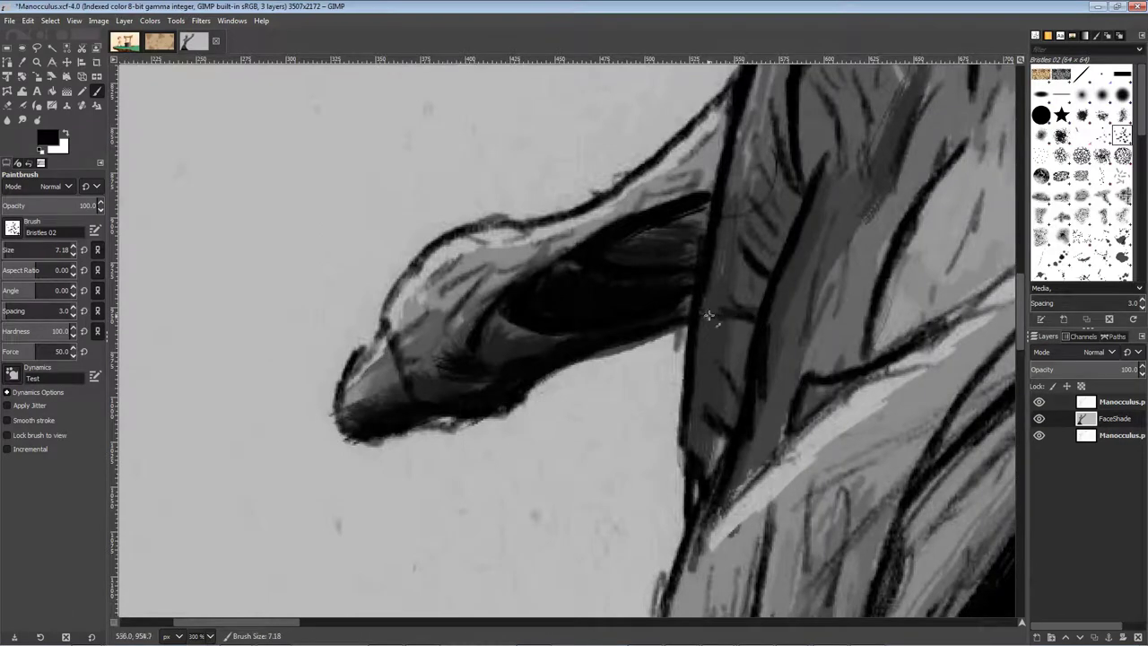
{"action": "left_click_drag", "start_coordinate": [741, 393], "coordinate": [703, 448]}
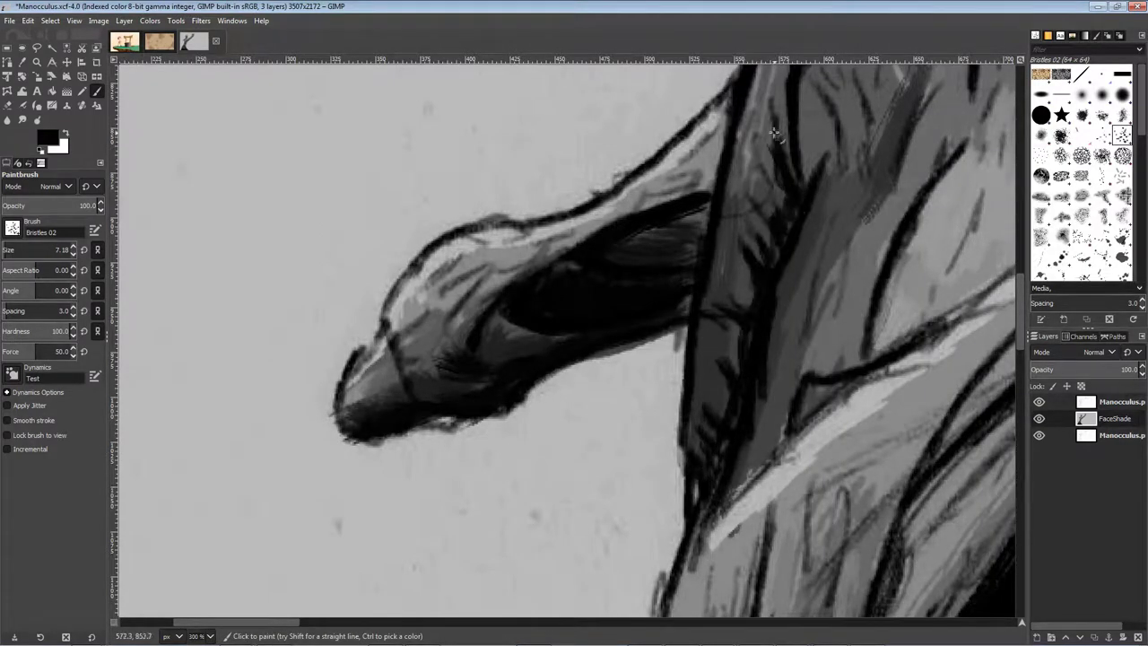
{"action": "scroll", "coordinate": [774, 133], "scroll_direction": "up", "scroll_amount": 2}
{"action": "left_click_drag", "start_coordinate": [714, 183], "coordinate": [679, 220]}
{"action": "left_click_drag", "start_coordinate": [718, 287], "coordinate": [696, 160]}
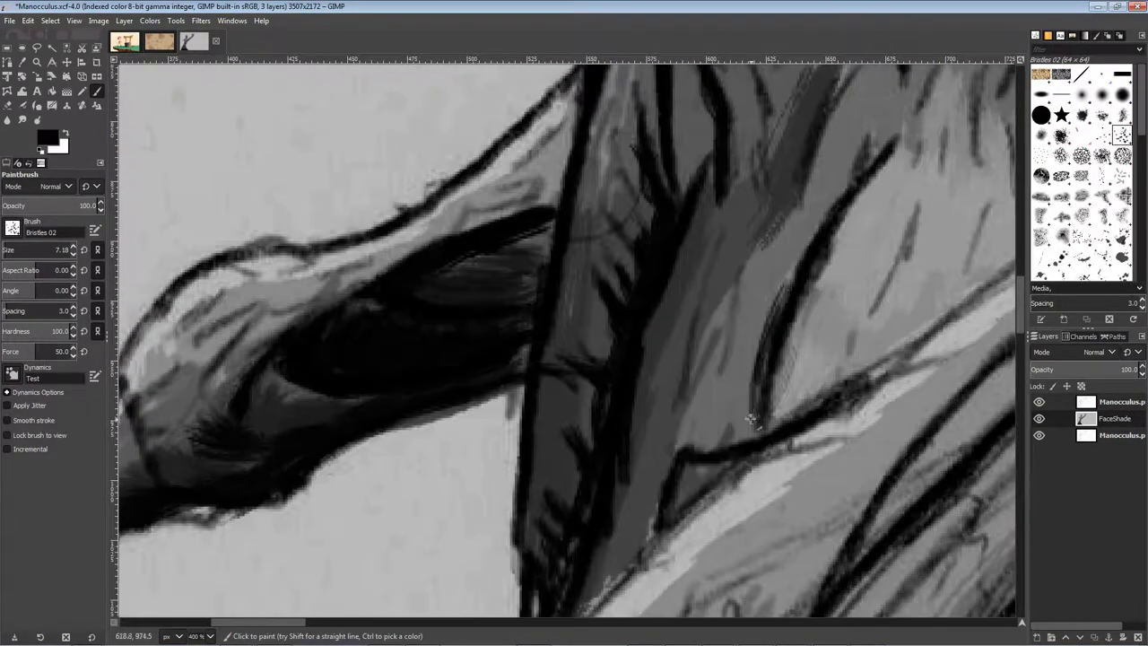
Thicken the curved chest crease and the long dark line bordering the torso's side strip with black strokes
{"action": "left_click_drag", "start_coordinate": [870, 151], "coordinate": [748, 428]}
{"action": "mouse_move", "coordinate": [677, 424]}
{"action": "left_mouse_down"}
{"action": "mouse_move", "coordinate": [756, 309]}
{"action": "mouse_move", "coordinate": [714, 404]}
{"action": "left_mouse_up"}
{"action": "mouse_move", "coordinate": [704, 291]}
{"action": "left_mouse_down"}
{"action": "mouse_move", "coordinate": [687, 392]}
{"action": "mouse_move", "coordinate": [642, 485]}
{"action": "left_mouse_up"}
{"action": "left_click_drag", "start_coordinate": [728, 449], "coordinate": [736, 412]}
{"action": "left_click_drag", "start_coordinate": [715, 176], "coordinate": [704, 285]}
{"action": "scroll", "coordinate": [718, 287], "scroll_direction": "up", "scroll_amount": 4}
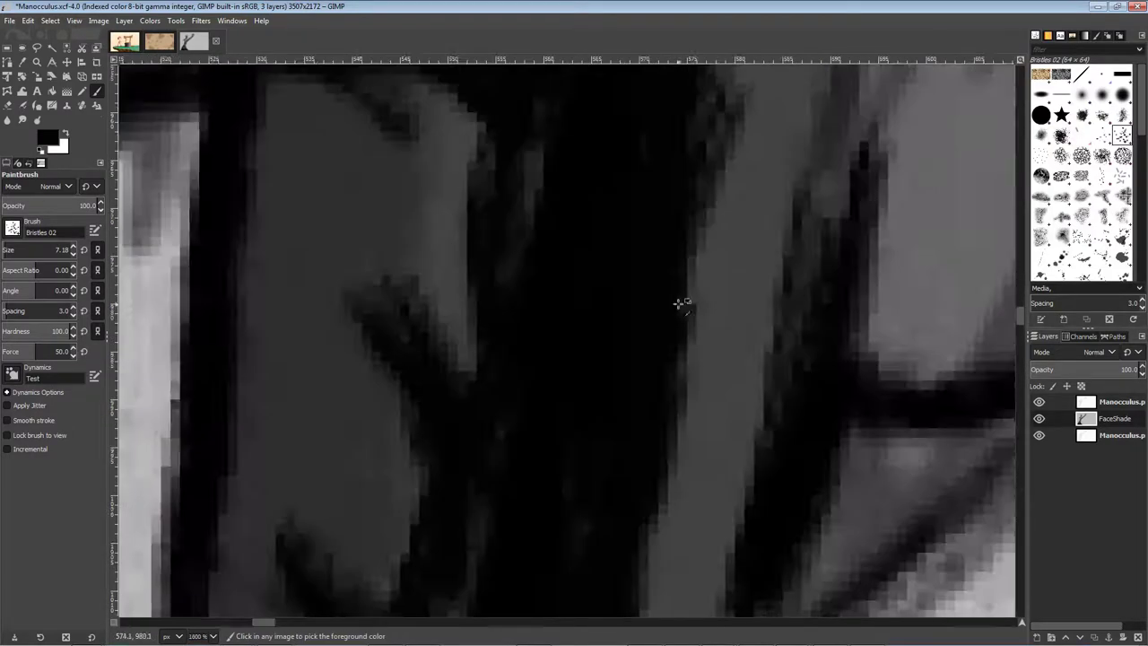
{"action": "scroll", "coordinate": [691, 295], "scroll_direction": "down", "scroll_amount": 4}
{"action": "left_click_drag", "start_coordinate": [712, 150], "coordinate": [674, 362]}
Blend sampled dark greys from the torso's long black crease into the adjoining chest shading, and save the image
{"action": "scroll", "coordinate": [701, 312], "scroll_direction": "up", "scroll_amount": 3}
{"action": "left_click", "coordinate": [697, 295], "text": "ctrl"}
{"action": "left_click_drag", "start_coordinate": [707, 286], "coordinate": [640, 555]}
{"action": "scroll", "coordinate": [720, 341], "scroll_direction": "down", "scroll_amount": 5}
{"action": "scroll", "coordinate": [718, 338], "scroll_direction": "up", "scroll_amount": 4}
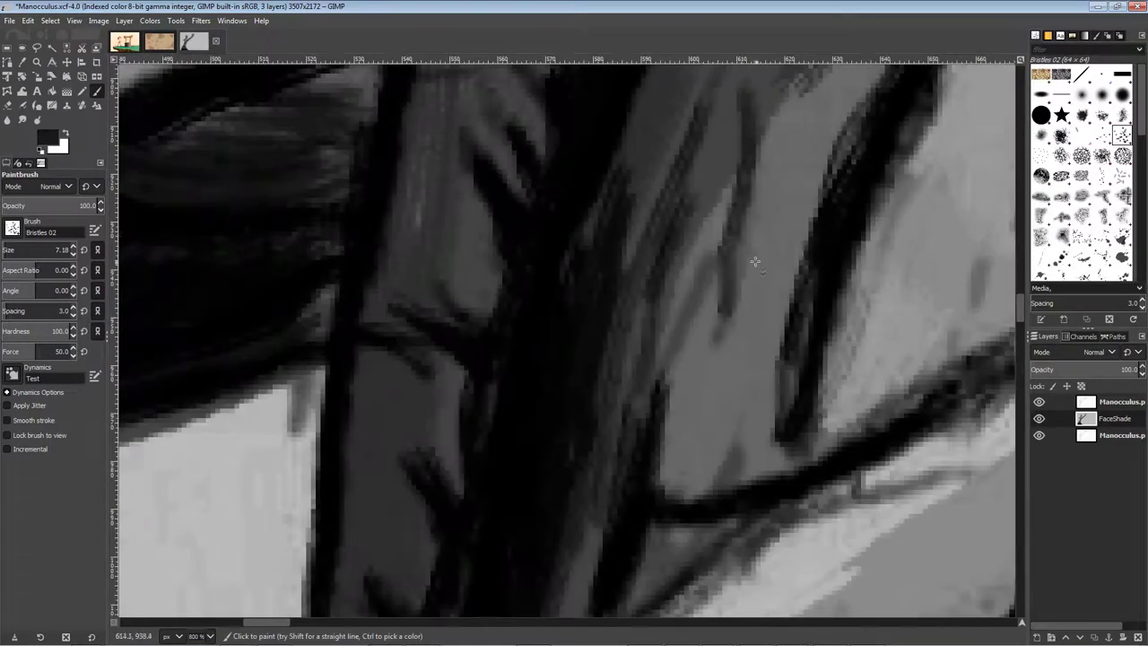
{"action": "left_click_drag", "start_coordinate": [728, 232], "coordinate": [688, 300]}
{"action": "scroll", "coordinate": [686, 358], "scroll_direction": "down", "scroll_amount": 9}
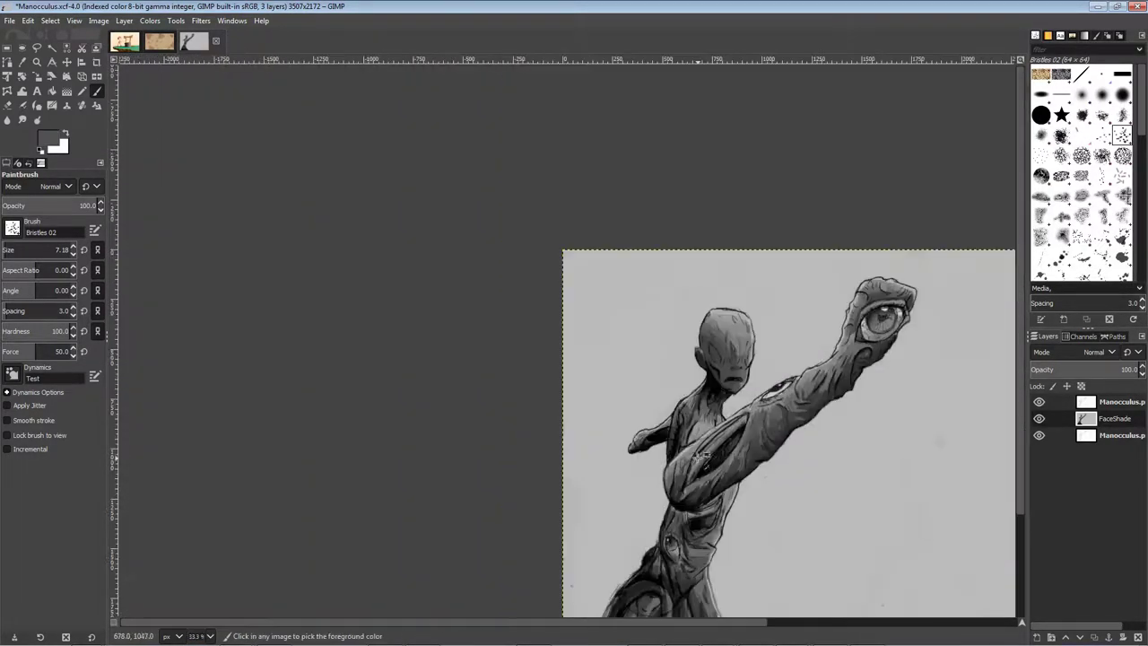
{"action": "key", "text": "ctrl+s"}
Set the brush size to 7.00 and paint black strokes along the rim and inside the eye socket nearest the ear
{"action": "left_click_drag", "start_coordinate": [794, 529], "coordinate": [720, 439]}
{"action": "scroll", "coordinate": [637, 300], "scroll_direction": "up", "scroll_amount": 4}
{"action": "left_click", "coordinate": [660, 381], "text": "ctrl"}
{"action": "scroll", "coordinate": [665, 283], "scroll_direction": "up", "scroll_amount": 1}
{"action": "key", "text": "bracketleft"}
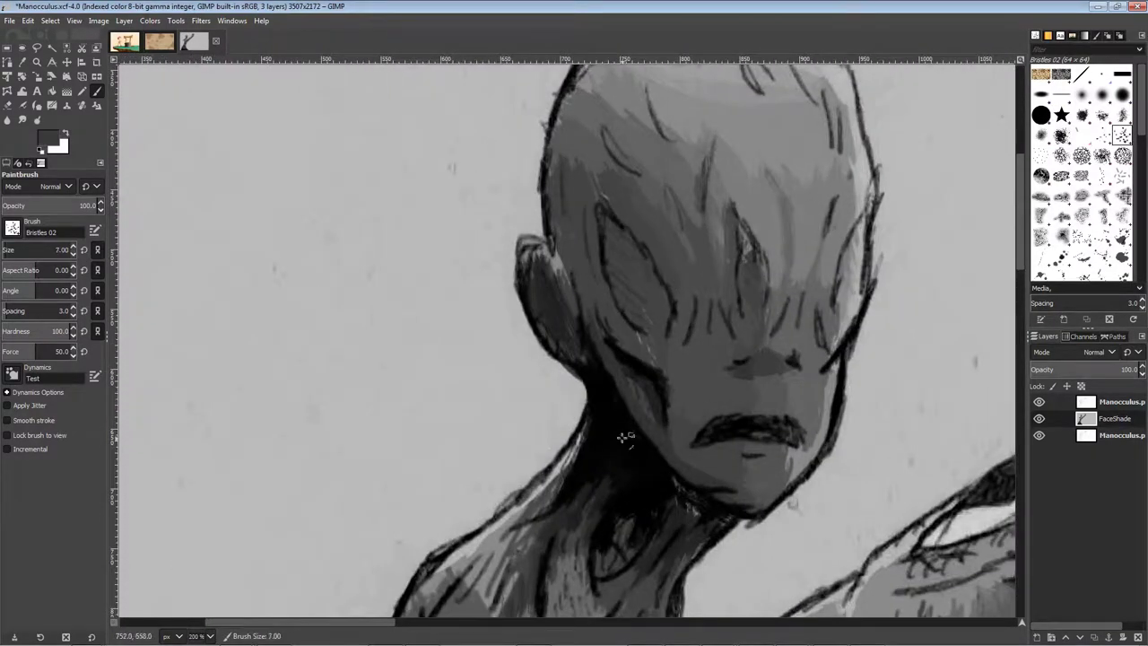
{"action": "left_click", "coordinate": [622, 438], "text": "ctrl"}
{"action": "scroll", "coordinate": [605, 395], "scroll_direction": "up", "scroll_amount": 1}
{"action": "left_click_drag", "start_coordinate": [610, 130], "coordinate": [677, 209]}
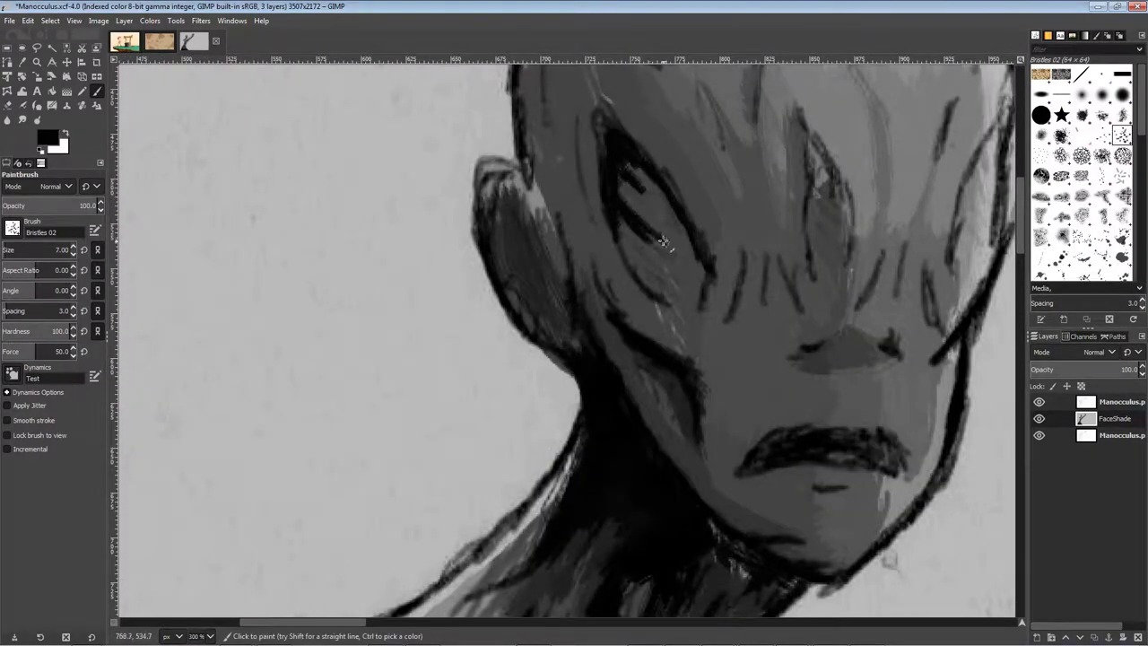
Shade the inside of the eye socket nearest the ear with black and sampled dark-grey strokes, and save the image
{"action": "scroll", "coordinate": [621, 225], "scroll_direction": "up", "scroll_amount": 4}
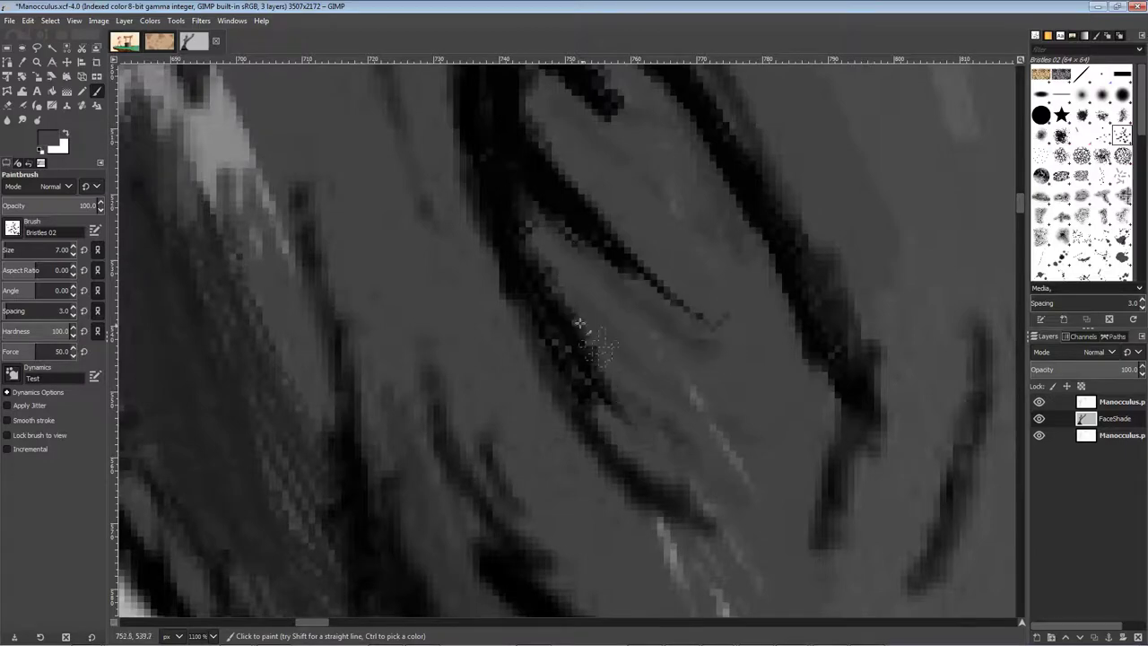
{"action": "left_click_drag", "start_coordinate": [550, 268], "coordinate": [587, 314]}
{"action": "left_click_drag", "start_coordinate": [534, 75], "coordinate": [603, 187]}
{"action": "mouse_move", "coordinate": [579, 117]}
{"action": "left_mouse_down"}
{"action": "mouse_move", "coordinate": [605, 207]}
{"action": "mouse_move", "coordinate": [752, 341]}
{"action": "left_mouse_up"}
{"action": "left_click_drag", "start_coordinate": [699, 240], "coordinate": [780, 354]}
{"action": "left_click", "coordinate": [723, 308], "text": "ctrl"}
{"action": "left_click_drag", "start_coordinate": [644, 195], "coordinate": [749, 323]}
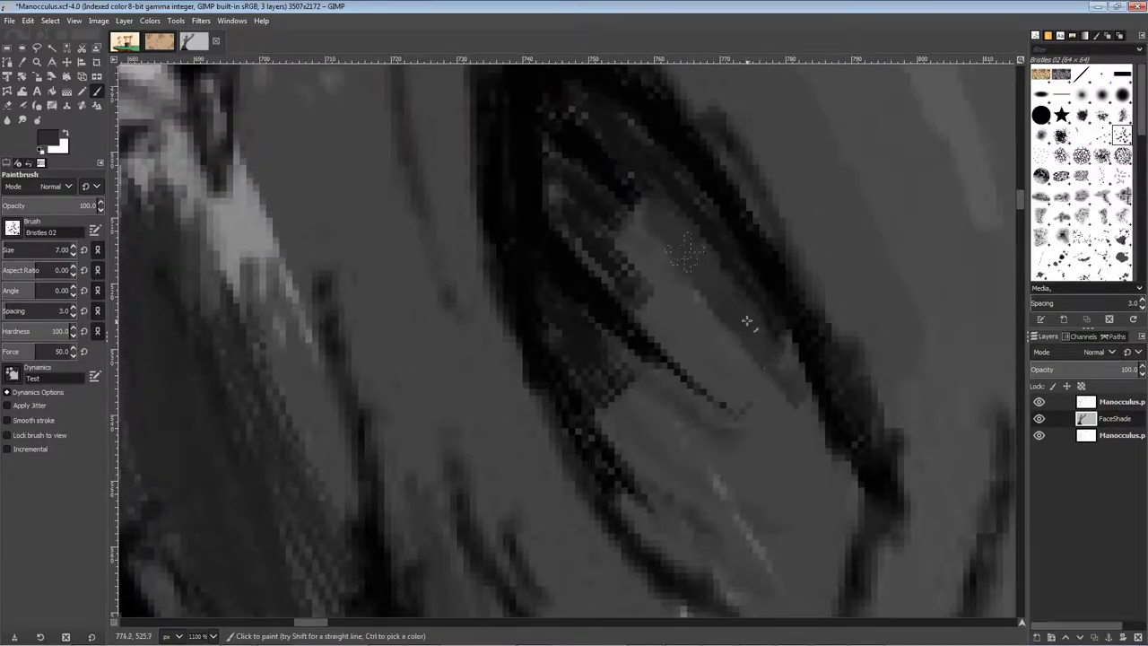
{"action": "scroll", "coordinate": [823, 548], "scroll_direction": "down", "scroll_amount": 4}
{"action": "scroll", "coordinate": [780, 404], "scroll_direction": "down", "scroll_amount": 5}
{"action": "scroll", "coordinate": [745, 298], "scroll_direction": "up", "scroll_amount": 6}
{"action": "left_click", "coordinate": [626, 259], "text": "ctrl"}
{"action": "mouse_move", "coordinate": [619, 244]}
{"action": "left_mouse_down"}
{"action": "mouse_move", "coordinate": [664, 318]}
{"action": "mouse_move", "coordinate": [659, 438]}
{"action": "left_mouse_up"}
{"action": "scroll", "coordinate": [655, 376], "scroll_direction": "down", "scroll_amount": 2}
{"action": "scroll", "coordinate": [653, 337], "scroll_direction": "down", "scroll_amount": 5}
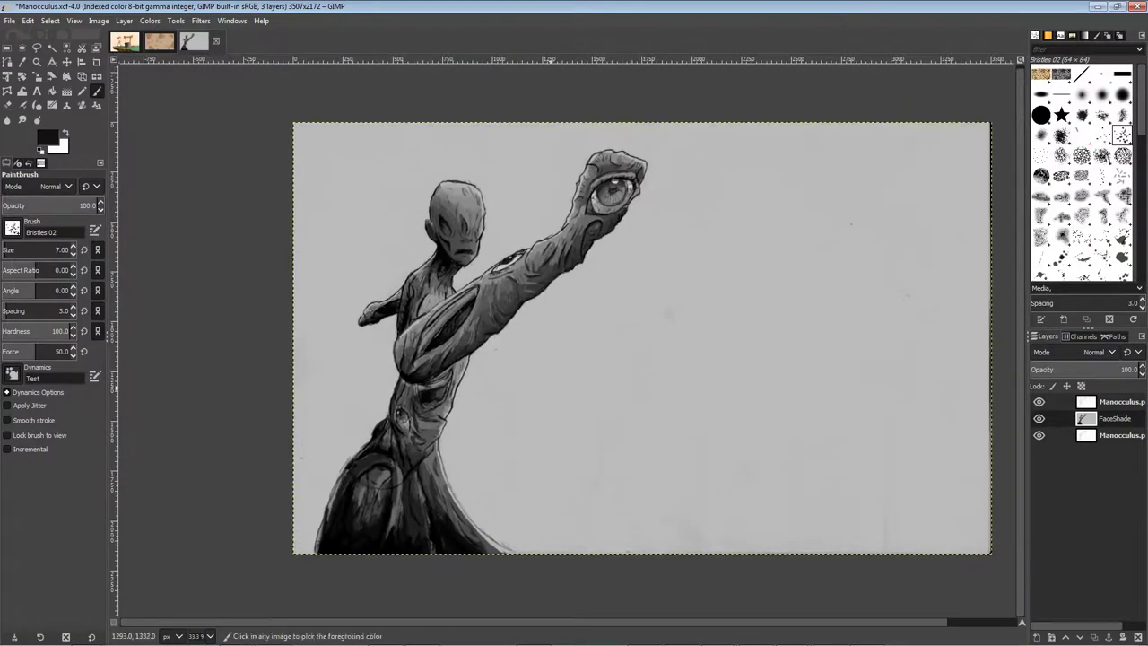
{"action": "key", "text": "ctrl+s"}
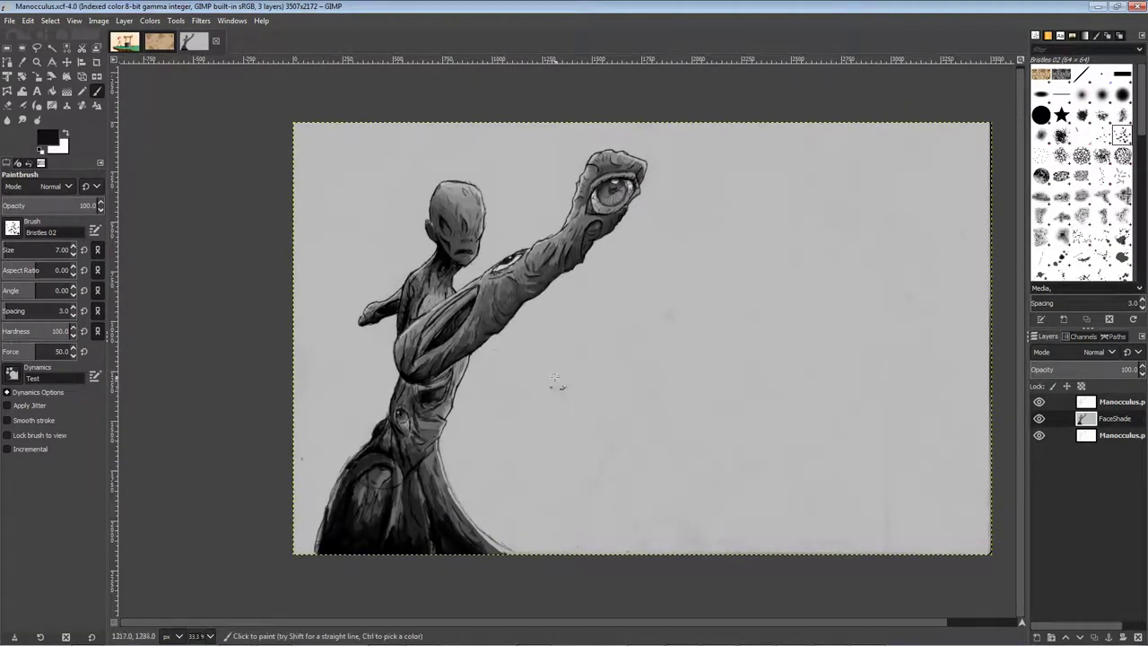
Paint near-black crease strokes into the shaded underside of the raised arm, and save the image
{"action": "scroll", "coordinate": [483, 302], "scroll_direction": "up", "scroll_amount": 5}
{"action": "left_click_drag", "start_coordinate": [671, 186], "coordinate": [663, 175]}
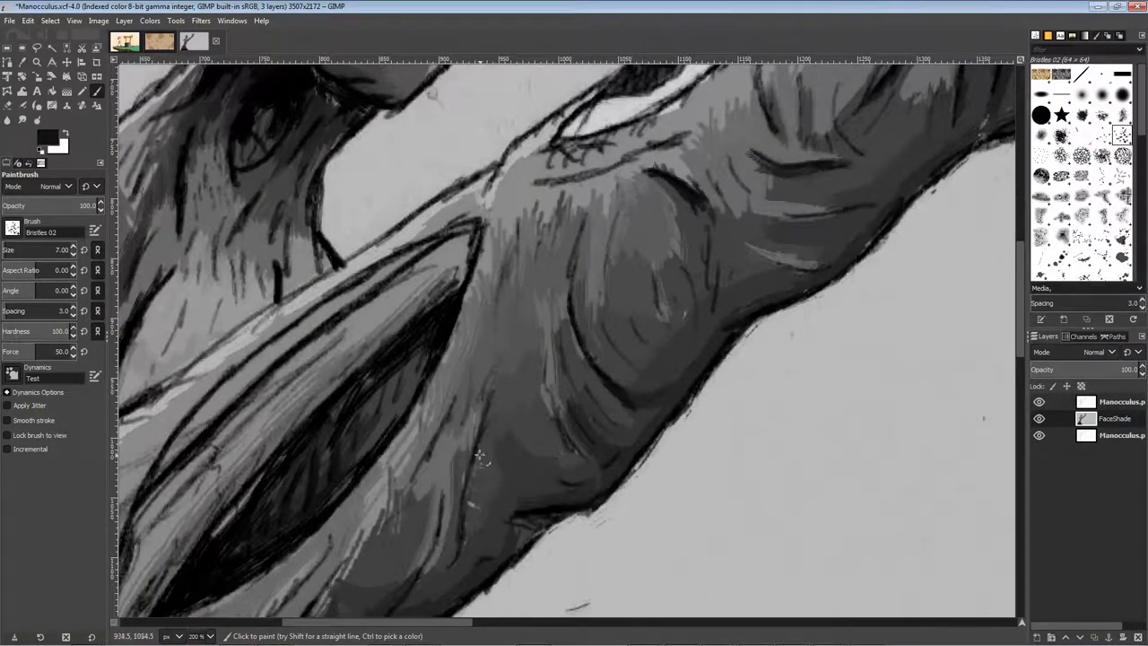
{"action": "left_click_drag", "start_coordinate": [480, 455], "coordinate": [458, 538]}
{"action": "left_click_drag", "start_coordinate": [558, 411], "coordinate": [571, 443]}
{"action": "mouse_move", "coordinate": [562, 517]}
{"action": "left_mouse_down"}
{"action": "mouse_move", "coordinate": [671, 367]}
{"action": "mouse_move", "coordinate": [625, 392]}
{"action": "left_mouse_up"}
{"action": "scroll", "coordinate": [556, 429], "scroll_direction": "down", "scroll_amount": 5}
{"action": "key", "text": "ctrl+s"}
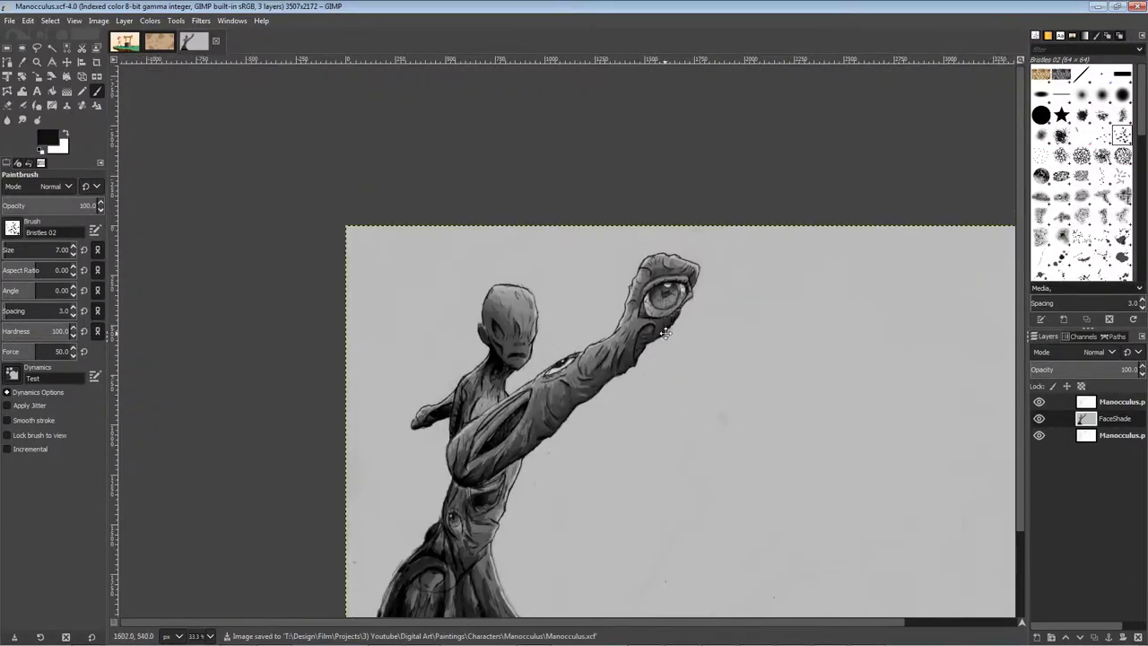
Add a near-black stroke at the wrist near the hollow below the hand's eye, and save the image
{"action": "scroll", "coordinate": [659, 267], "scroll_direction": "up", "scroll_amount": 7}
{"action": "left_click_drag", "start_coordinate": [559, 230], "coordinate": [636, 321]}
{"action": "scroll", "coordinate": [635, 287], "scroll_direction": "down", "scroll_amount": 8}
{"action": "key", "text": "ctrl+s"}
Blend sampled dark greys from the neck shadow down into the rear shoulder with short diagonal strokes, and save the image
{"action": "scroll", "coordinate": [498, 275], "scroll_direction": "up", "scroll_amount": 5}
{"action": "scroll", "coordinate": [699, 480], "scroll_direction": "up", "scroll_amount": 2}
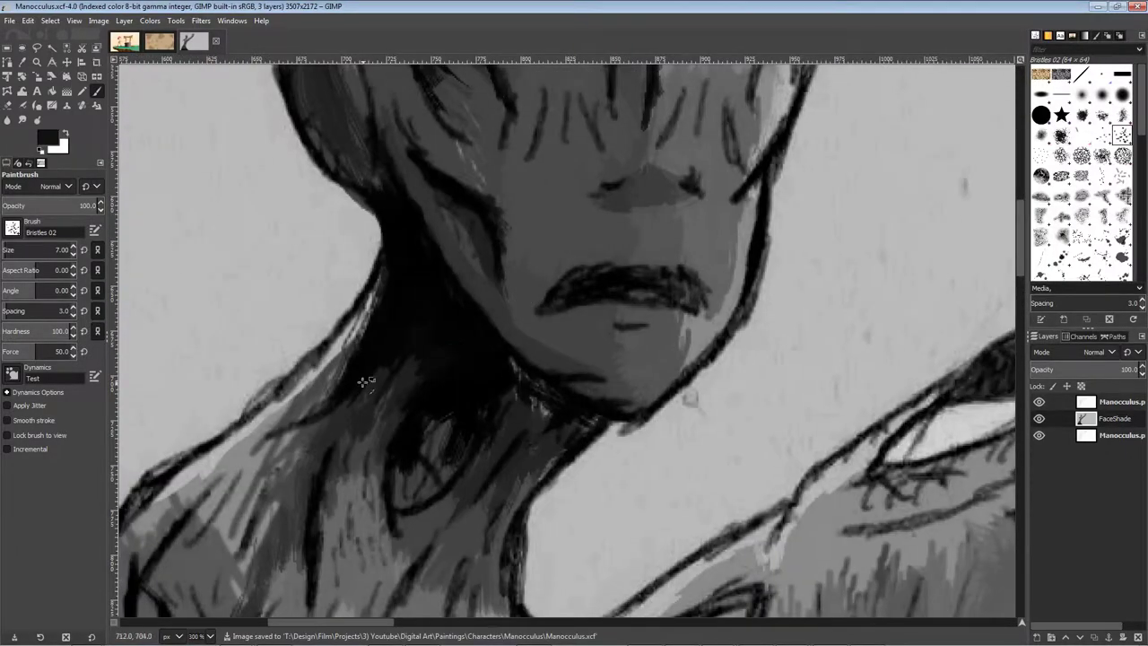
{"action": "left_click_drag", "start_coordinate": [366, 381], "coordinate": [576, 246]}
{"action": "left_click", "coordinate": [522, 307], "text": "ctrl"}
{"action": "left_click_drag", "start_coordinate": [508, 291], "coordinate": [476, 332]}
{"action": "left_click_drag", "start_coordinate": [549, 281], "coordinate": [480, 329]}
{"action": "left_click", "coordinate": [511, 285], "text": "ctrl"}
{"action": "mouse_move", "coordinate": [524, 289]}
{"action": "left_mouse_down"}
{"action": "mouse_move", "coordinate": [467, 313]}
{"action": "mouse_move", "coordinate": [433, 402]}
{"action": "left_mouse_up"}
{"action": "left_click_drag", "start_coordinate": [497, 341], "coordinate": [452, 416]}
{"action": "left_click_drag", "start_coordinate": [479, 290], "coordinate": [376, 369]}
{"action": "left_click_drag", "start_coordinate": [495, 265], "coordinate": [384, 356]}
{"action": "left_click", "coordinate": [457, 302], "text": "ctrl"}
{"action": "left_click_drag", "start_coordinate": [564, 224], "coordinate": [403, 348]}
{"action": "left_click", "coordinate": [523, 269], "text": "ctrl"}
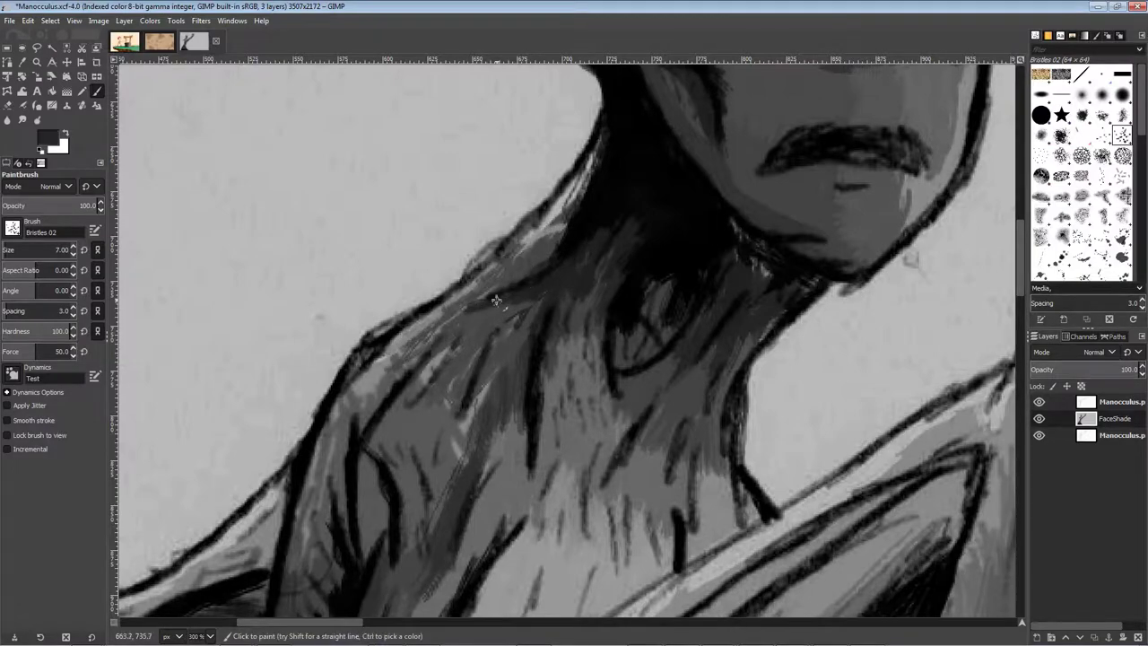
{"action": "key", "text": "ctrl+s"}
Soften the tonal boundary around the forehead's central creases with mid-grey strokes, and save the image
{"action": "scroll", "coordinate": [496, 300], "scroll_direction": "down", "scroll_amount": 7}
{"action": "scroll", "coordinate": [674, 461], "scroll_direction": "up", "scroll_amount": 7}
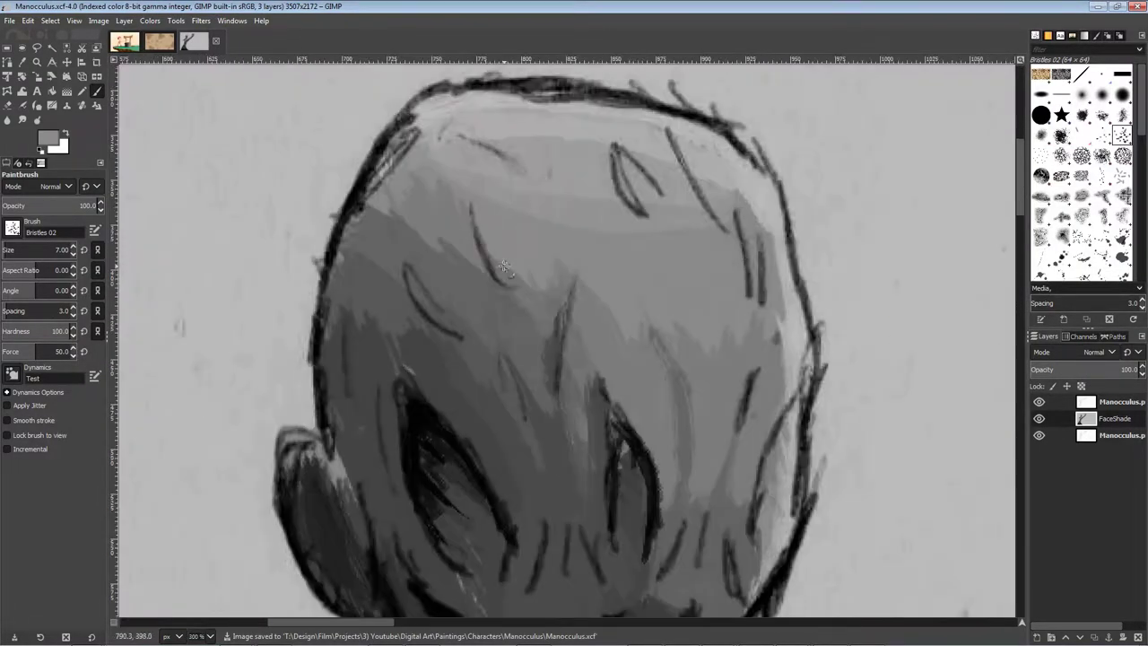
{"action": "mouse_move", "coordinate": [504, 267]}
{"action": "left_mouse_down"}
{"action": "mouse_move", "coordinate": [526, 301]}
{"action": "mouse_move", "coordinate": [494, 275]}
{"action": "left_mouse_up"}
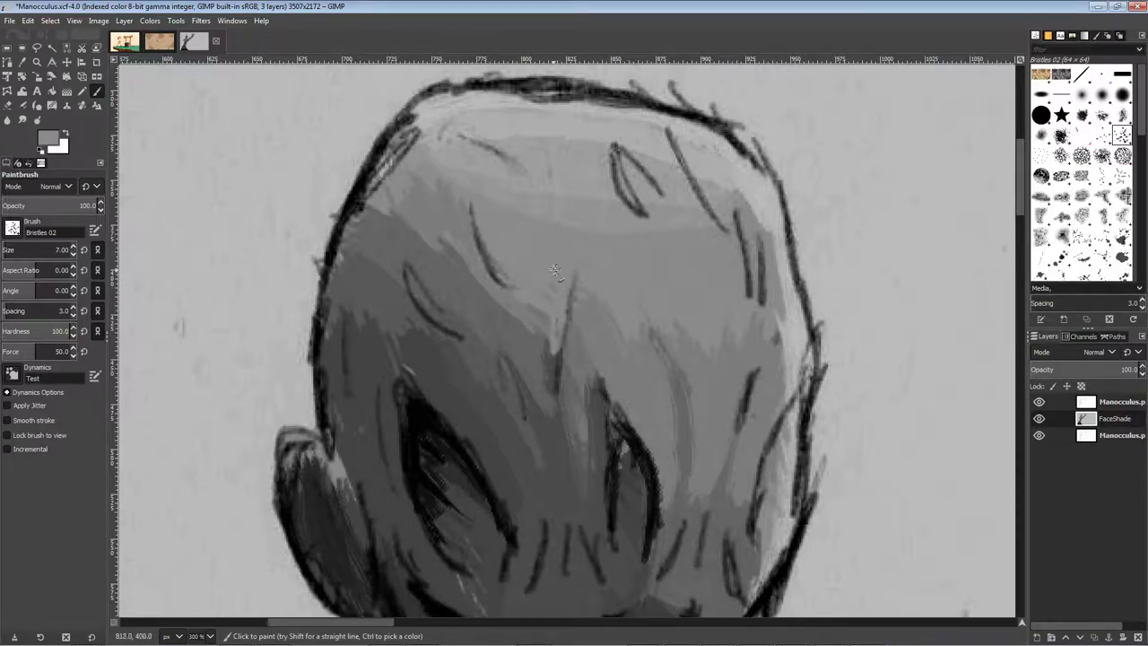
{"action": "key", "text": "ctrl+s"}
{"action": "scroll", "coordinate": [681, 339], "scroll_direction": "down", "scroll_amount": 6}
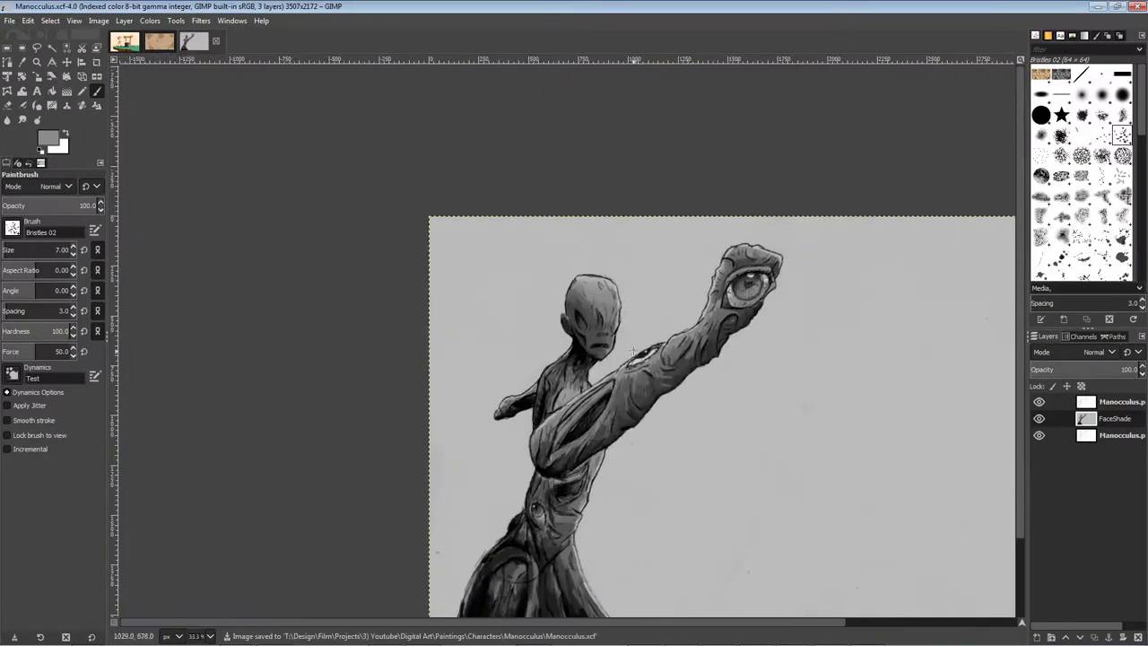
Sample a dark grey and thicken the short crease lines on the forehead, and save the image
{"action": "scroll", "coordinate": [682, 352], "scroll_direction": "up", "scroll_amount": 8}
{"action": "scroll", "coordinate": [679, 382], "scroll_direction": "down", "scroll_amount": 2}
{"action": "left_click", "coordinate": [619, 377], "text": "ctrl"}
{"action": "left_click_drag", "start_coordinate": [619, 233], "coordinate": [581, 447]}
{"action": "mouse_move", "coordinate": [566, 255]}
{"action": "left_mouse_down"}
{"action": "mouse_move", "coordinate": [612, 303]}
{"action": "mouse_move", "coordinate": [785, 235]}
{"action": "left_mouse_up"}
{"action": "left_click_drag", "start_coordinate": [519, 289], "coordinate": [545, 335]}
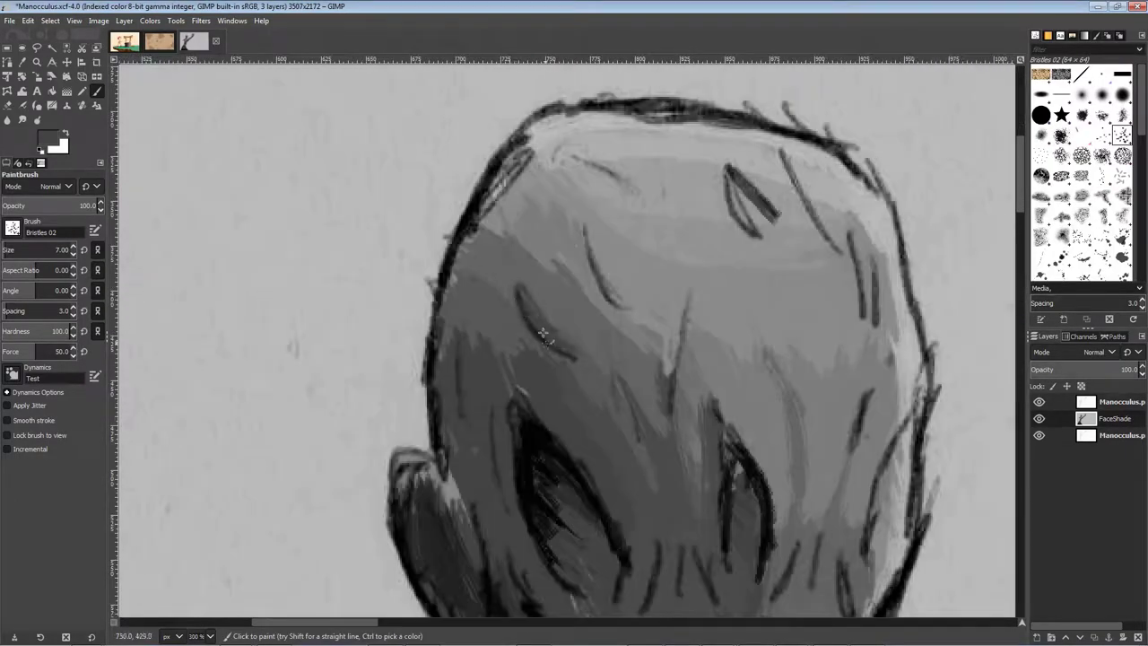
{"action": "scroll", "coordinate": [458, 542], "scroll_direction": "up", "scroll_amount": 1}
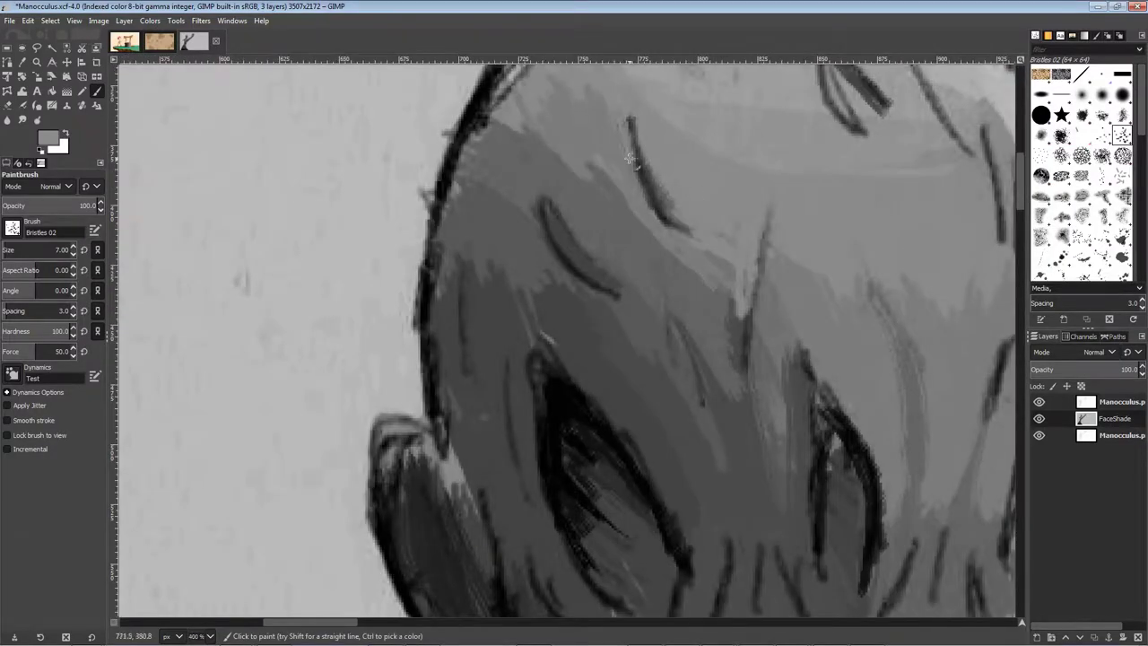
{"action": "scroll", "coordinate": [630, 158], "scroll_direction": "down", "scroll_amount": 7}
{"action": "scroll", "coordinate": [705, 347], "scroll_direction": "up", "scroll_amount": 6}
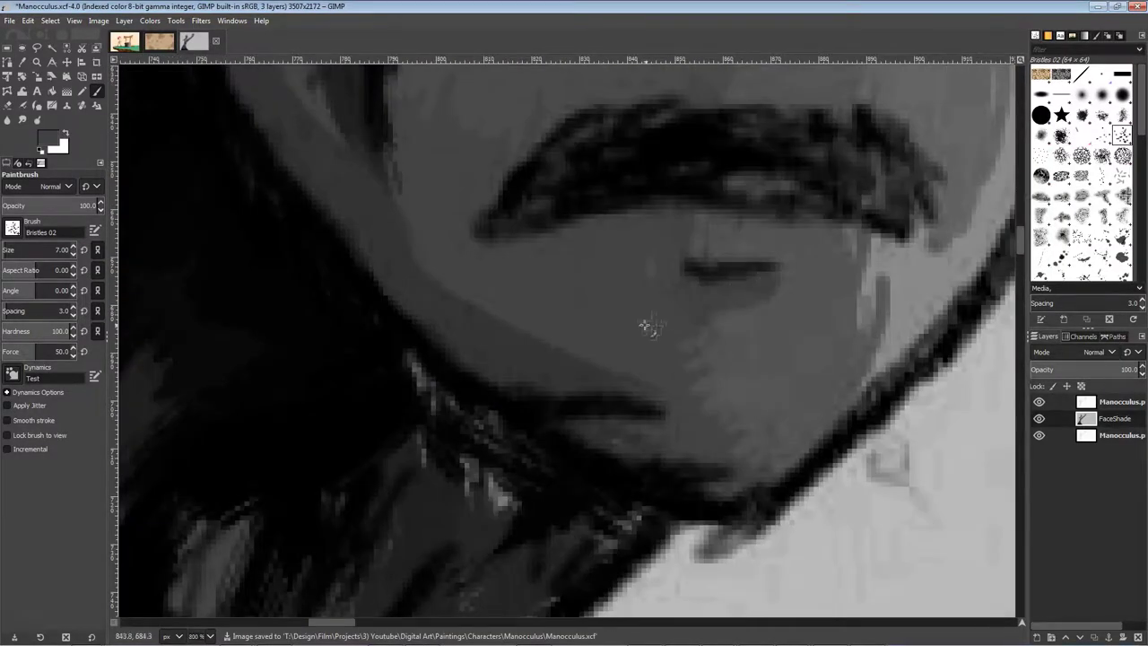
{"action": "scroll", "coordinate": [565, 425], "scroll_direction": "down", "scroll_amount": 7}
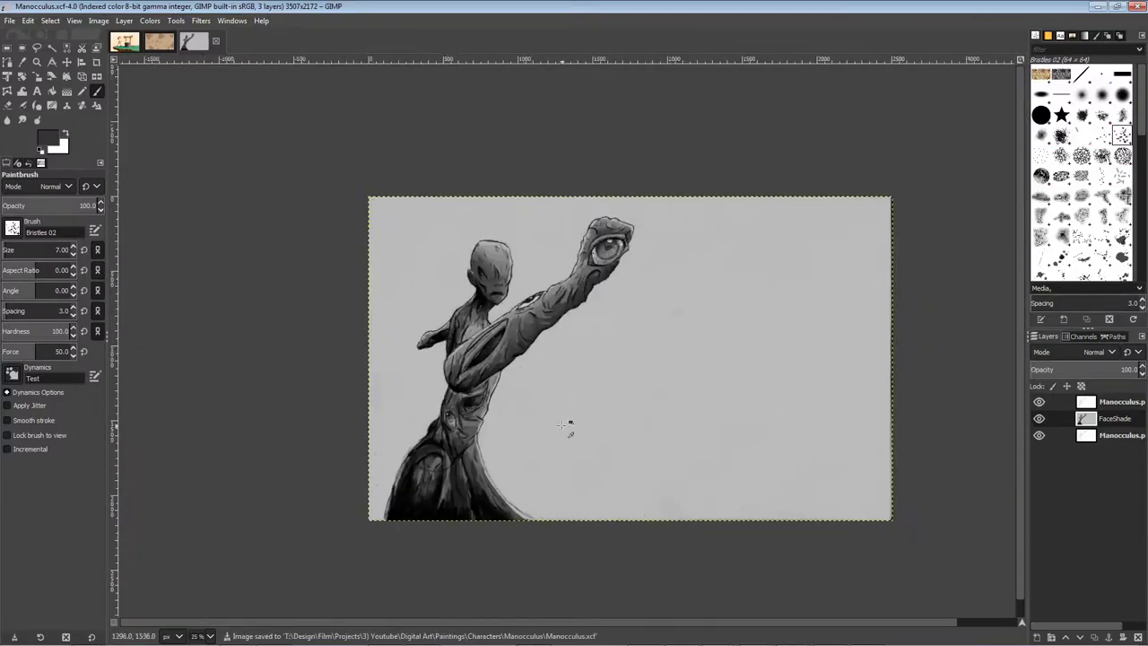
Hide the top line-art layer to examine the shading alone, and show the layer again
{"action": "scroll", "coordinate": [565, 425], "scroll_direction": "up", "scroll_amount": 1}
{"action": "left_click", "coordinate": [1039, 402]}
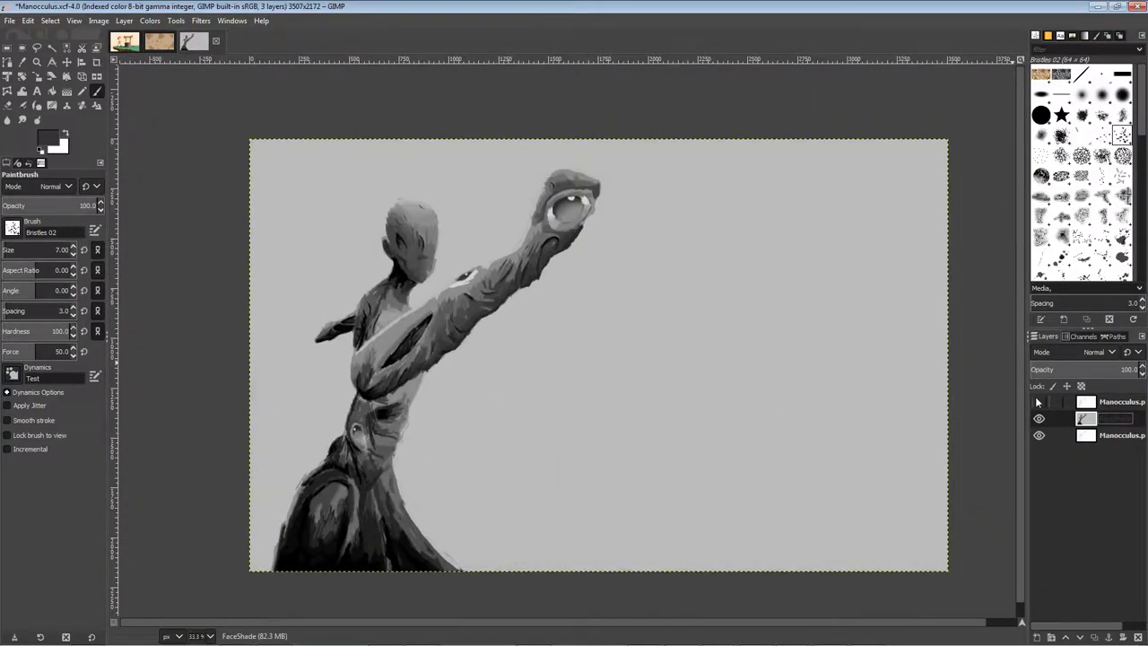
{"action": "left_click", "coordinate": [1039, 401]}
Set the brush size to 12.00 and fill the long upper groove of the raised arm with black and sampled dark-grey strokes
{"action": "scroll", "coordinate": [440, 412], "scroll_direction": "up", "scroll_amount": 5}
{"action": "key", "text": "bracketright"}
{"action": "key", "text": "bracketright"}
{"action": "key", "text": "bracketright"}
{"action": "key", "text": "bracketright"}
{"action": "key", "text": "bracketright"}
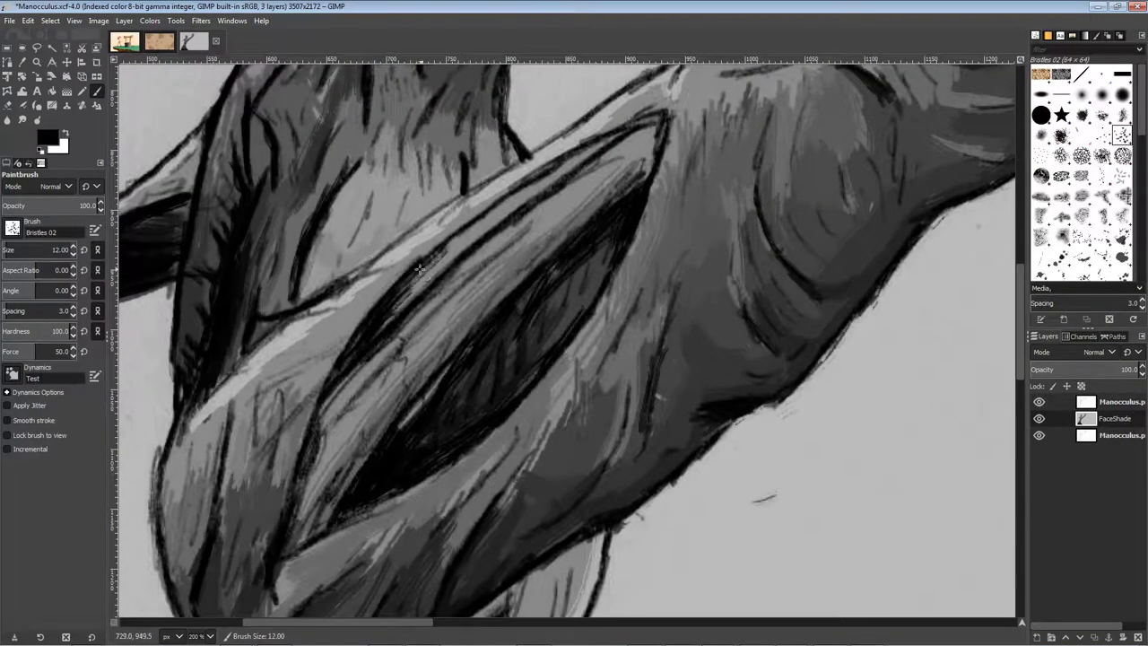
{"action": "mouse_move", "coordinate": [418, 282]}
{"action": "left_mouse_down"}
{"action": "mouse_move", "coordinate": [584, 145]}
{"action": "mouse_move", "coordinate": [647, 127]}
{"action": "left_mouse_up"}
{"action": "left_click", "coordinate": [592, 159], "text": "ctrl"}
{"action": "left_click_drag", "start_coordinate": [592, 164], "coordinate": [673, 110]}
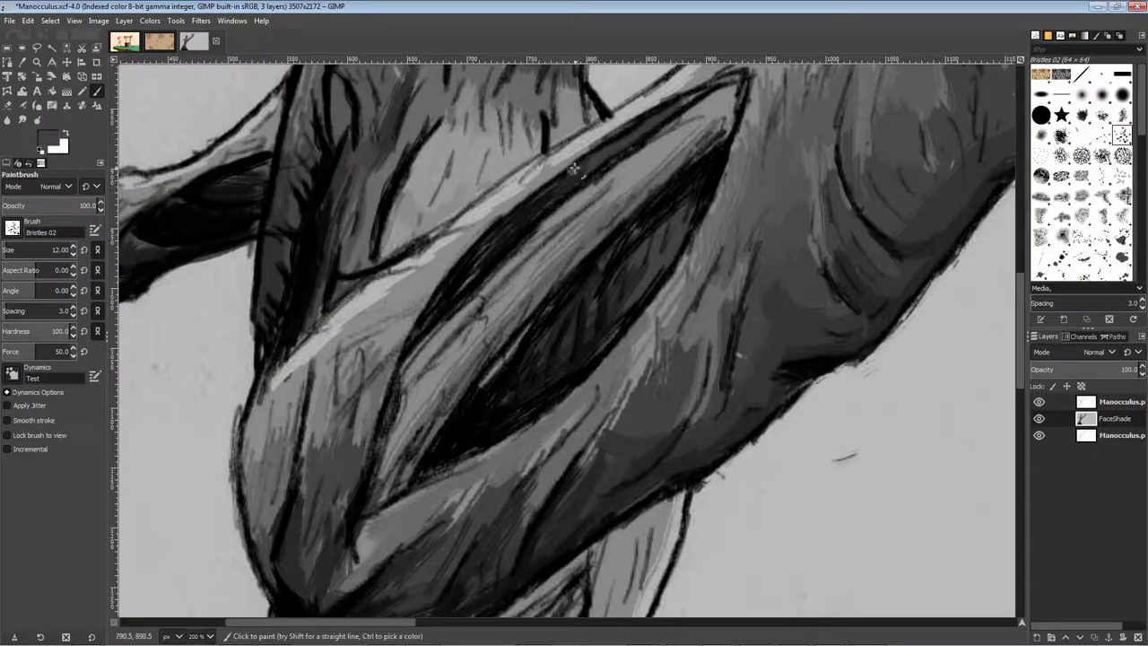
Reduce the brush size to 5.00 and refine the upper arm groove with near-black strokes along its length
{"action": "scroll", "coordinate": [655, 271], "scroll_direction": "up", "scroll_amount": 3}
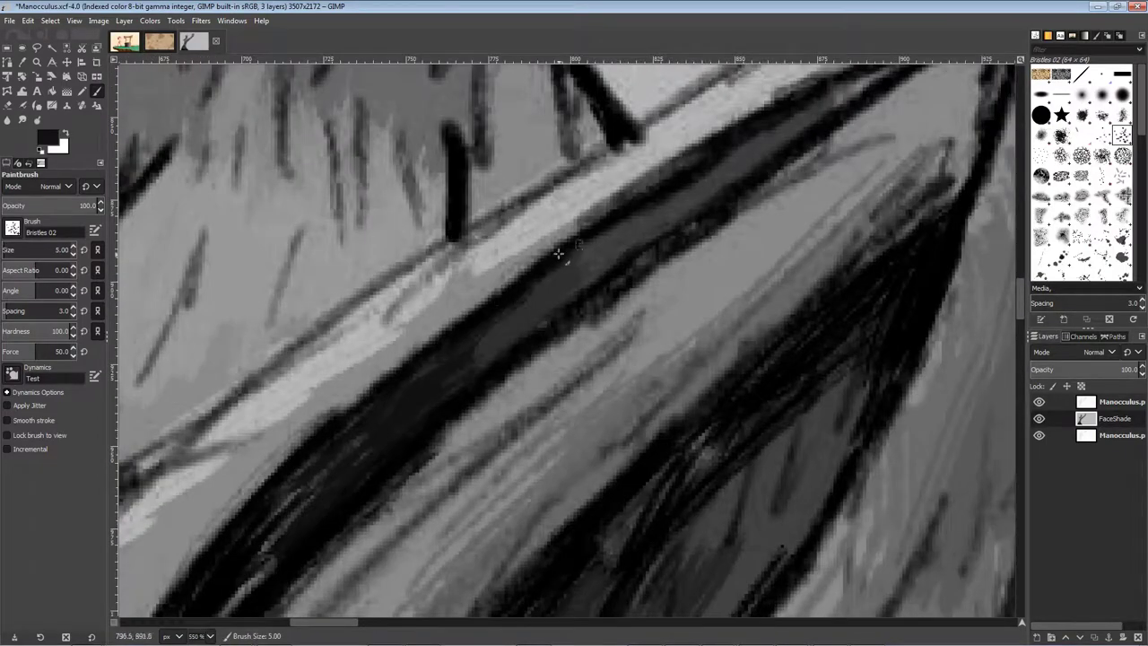
{"action": "left_click_drag", "start_coordinate": [552, 314], "coordinate": [485, 363]}
{"action": "left_click_drag", "start_coordinate": [525, 326], "coordinate": [784, 131]}
{"action": "left_click_drag", "start_coordinate": [665, 221], "coordinate": [836, 101]}
{"action": "scroll", "coordinate": [632, 255], "scroll_direction": "down", "scroll_amount": 4}
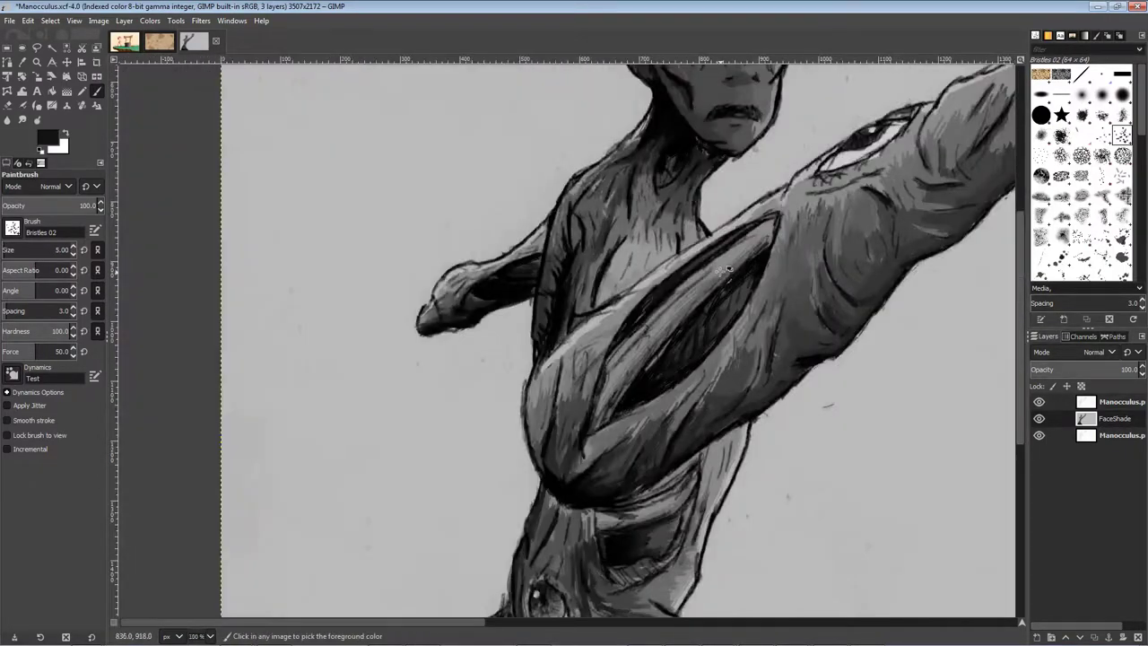
Blend the dark tones inside the upper arm groove with sampled dark greys, and save the image
{"action": "scroll", "coordinate": [529, 341], "scroll_direction": "up", "scroll_amount": 5}
{"action": "left_click", "coordinate": [520, 344], "text": "ctrl"}
{"action": "left_click_drag", "start_coordinate": [510, 357], "coordinate": [465, 428]}
{"action": "scroll", "coordinate": [392, 476], "scroll_direction": "down", "scroll_amount": 4}
{"action": "scroll", "coordinate": [580, 323], "scroll_direction": "up", "scroll_amount": 5}
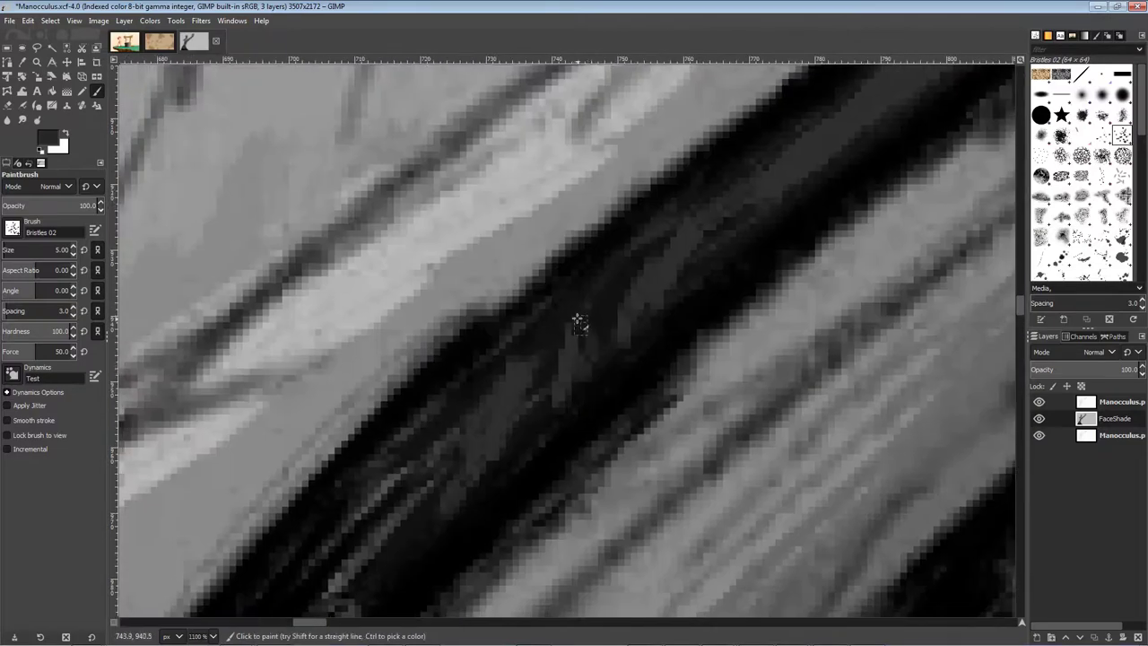
{"action": "key", "text": "ctrl+s"}
{"action": "scroll", "coordinate": [490, 418], "scroll_direction": "down", "scroll_amount": 4}
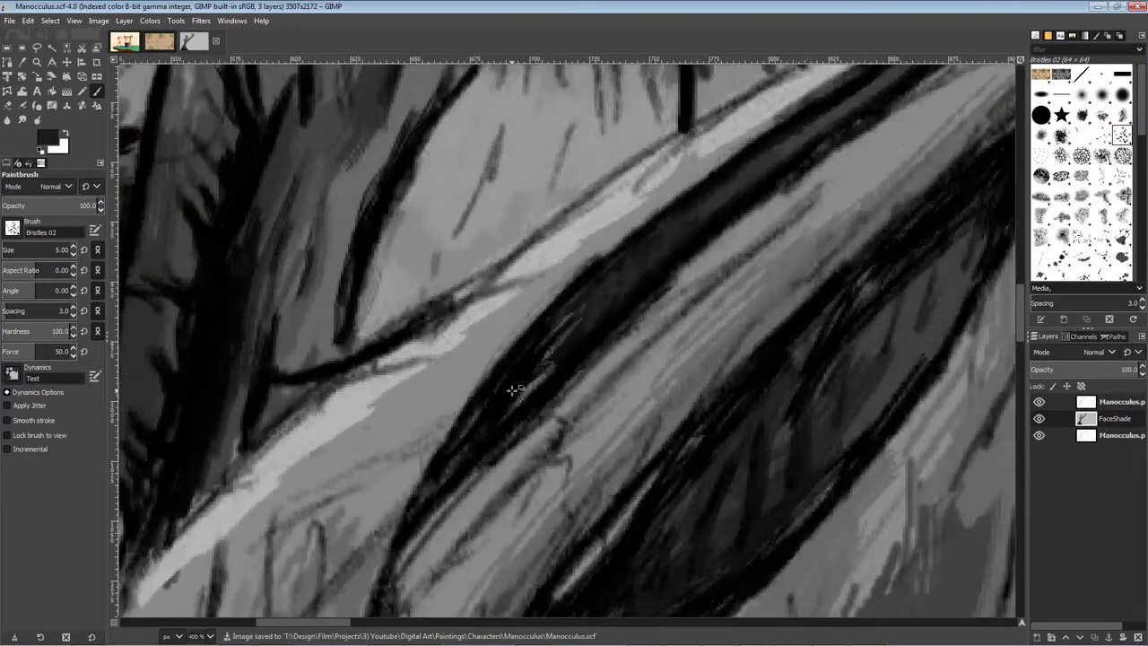
Darken the pointed tip where the arm's two grooves meet, blend it with sampled grey, and save the image
{"action": "scroll", "coordinate": [663, 250], "scroll_direction": "up", "scroll_amount": 3}
{"action": "scroll", "coordinate": [583, 329], "scroll_direction": "down", "scroll_amount": 4}
{"action": "scroll", "coordinate": [556, 314], "scroll_direction": "up", "scroll_amount": 3}
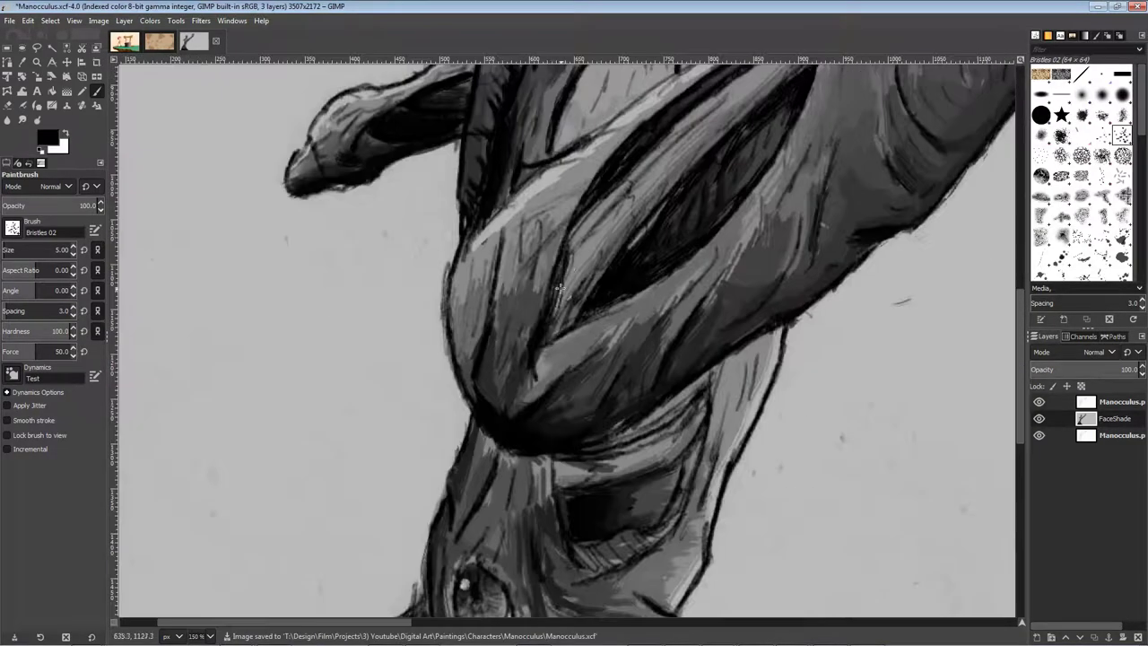
{"action": "scroll", "coordinate": [554, 334], "scroll_direction": "down", "scroll_amount": 1}
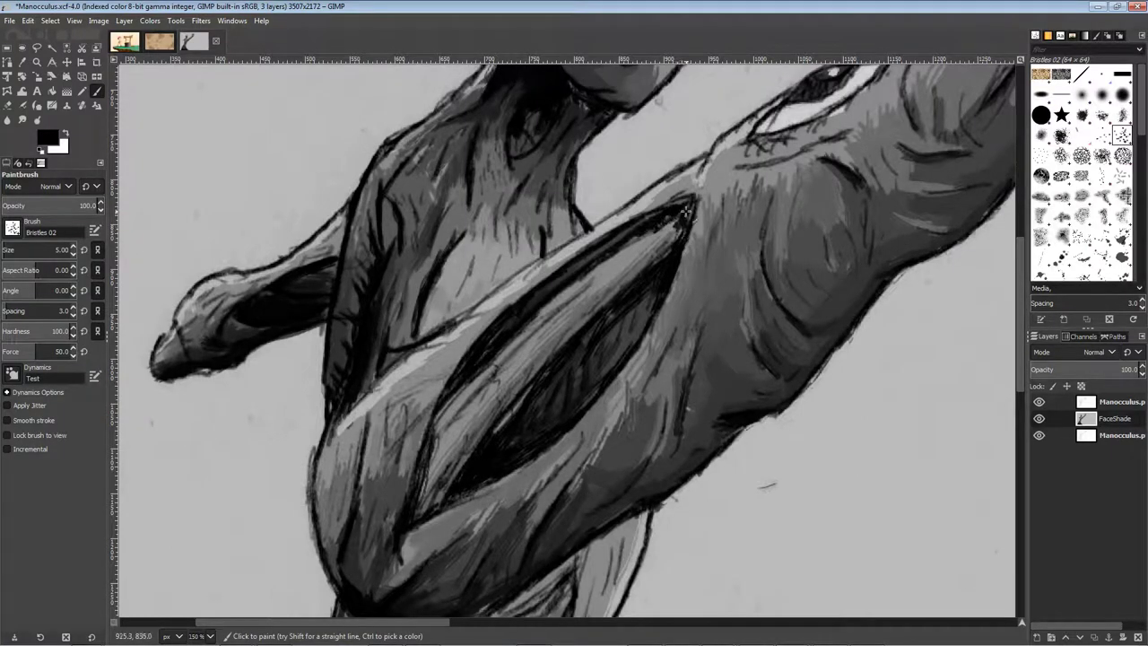
{"action": "left_click_drag", "start_coordinate": [686, 212], "coordinate": [669, 236]}
{"action": "scroll", "coordinate": [676, 247], "scroll_direction": "down", "scroll_amount": 2}
{"action": "scroll", "coordinate": [675, 246], "scroll_direction": "up", "scroll_amount": 8}
{"action": "left_click", "coordinate": [619, 135], "text": "ctrl"}
{"action": "mouse_move", "coordinate": [615, 137]}
{"action": "left_mouse_down"}
{"action": "mouse_move", "coordinate": [655, 88]}
{"action": "mouse_move", "coordinate": [535, 188]}
{"action": "left_mouse_up"}
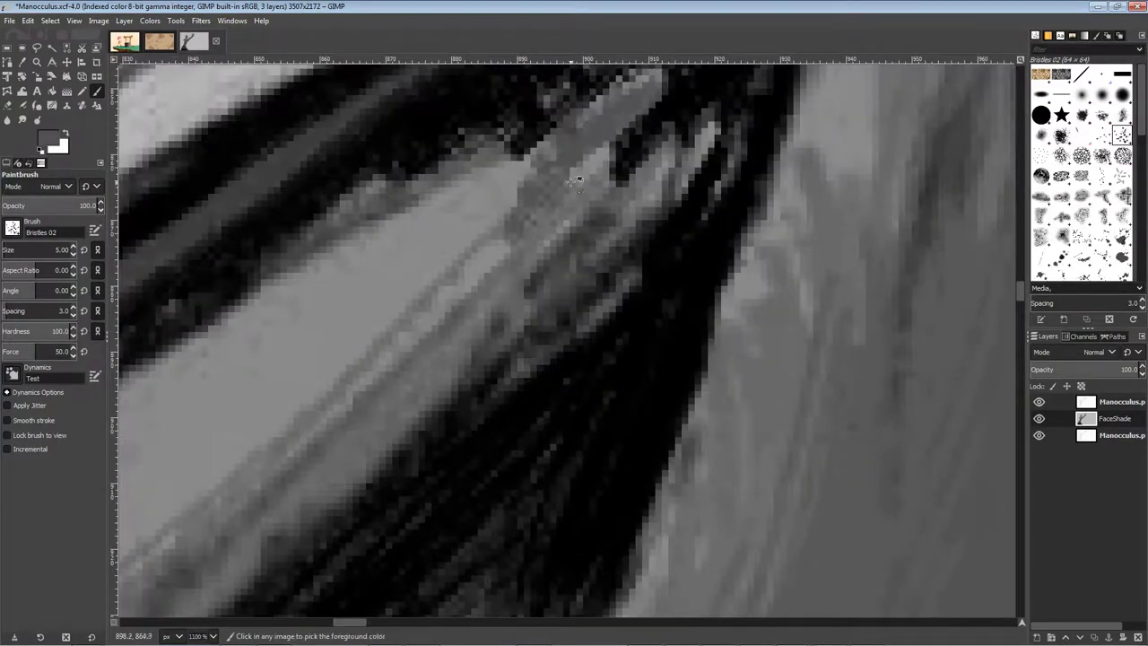
{"action": "key", "text": "ctrl+s"}
{"action": "scroll", "coordinate": [677, 368], "scroll_direction": "down", "scroll_amount": 10}
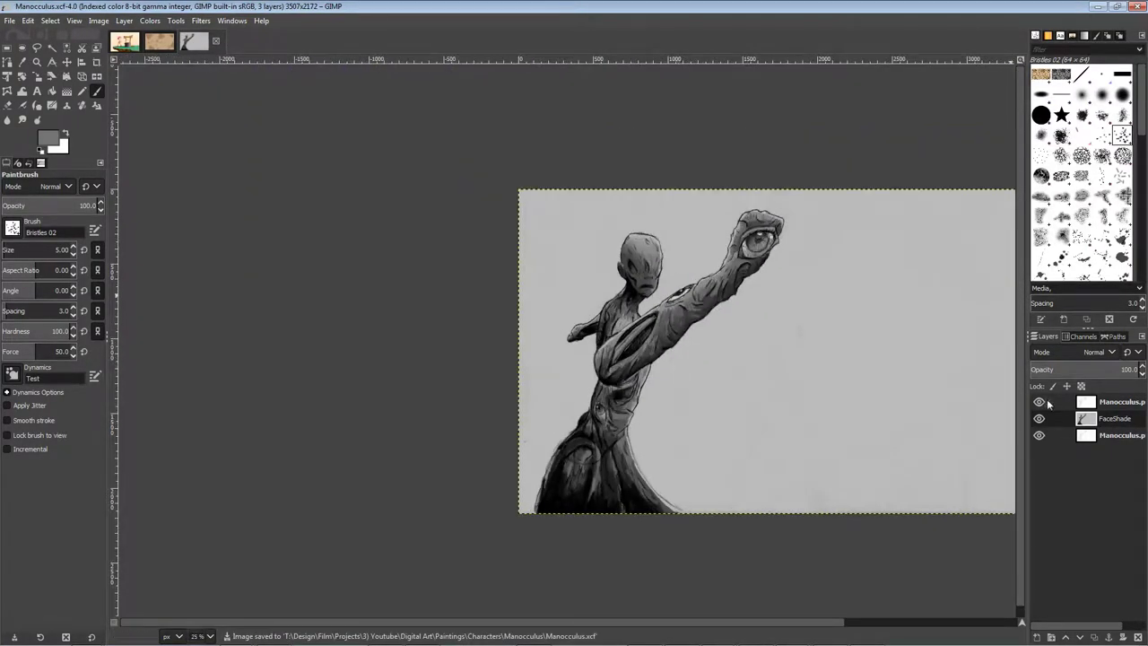
Compare the figure with the top line-art layer hidden and shown, and examine the overall shading
{"action": "left_click", "coordinate": [1038, 401]}
{"action": "left_click", "coordinate": [1039, 402]}
{"action": "scroll", "coordinate": [672, 300], "scroll_direction": "up", "scroll_amount": 5}
{"action": "scroll", "coordinate": [819, 388], "scroll_direction": "down", "scroll_amount": 2}
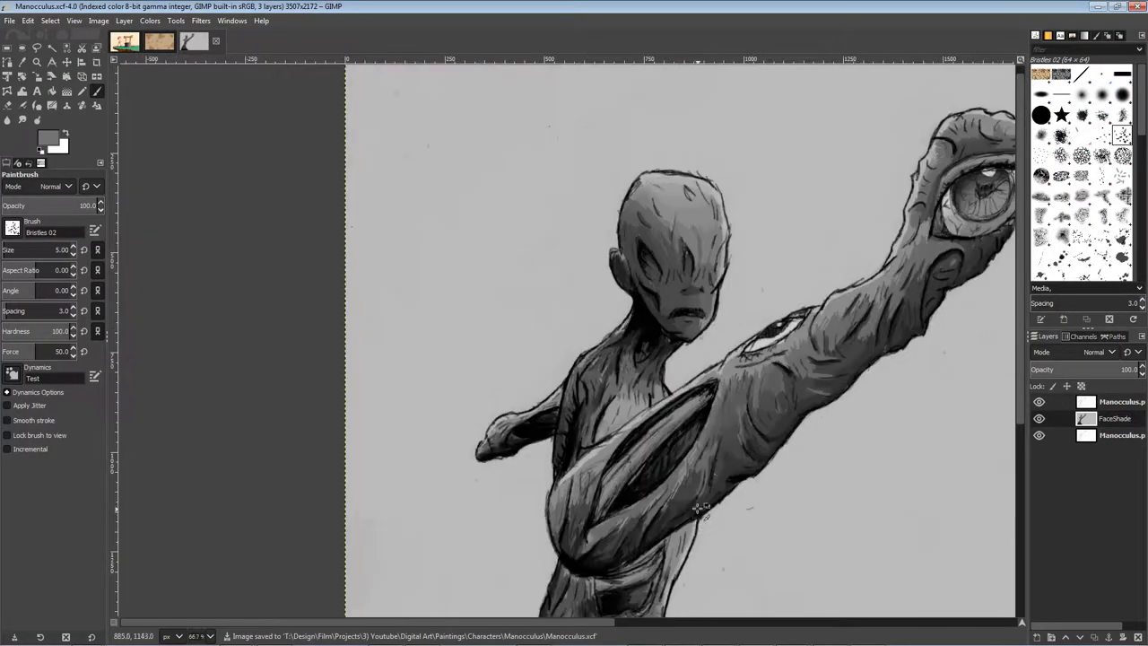
{"action": "scroll", "coordinate": [698, 507], "scroll_direction": "down", "scroll_amount": 4}
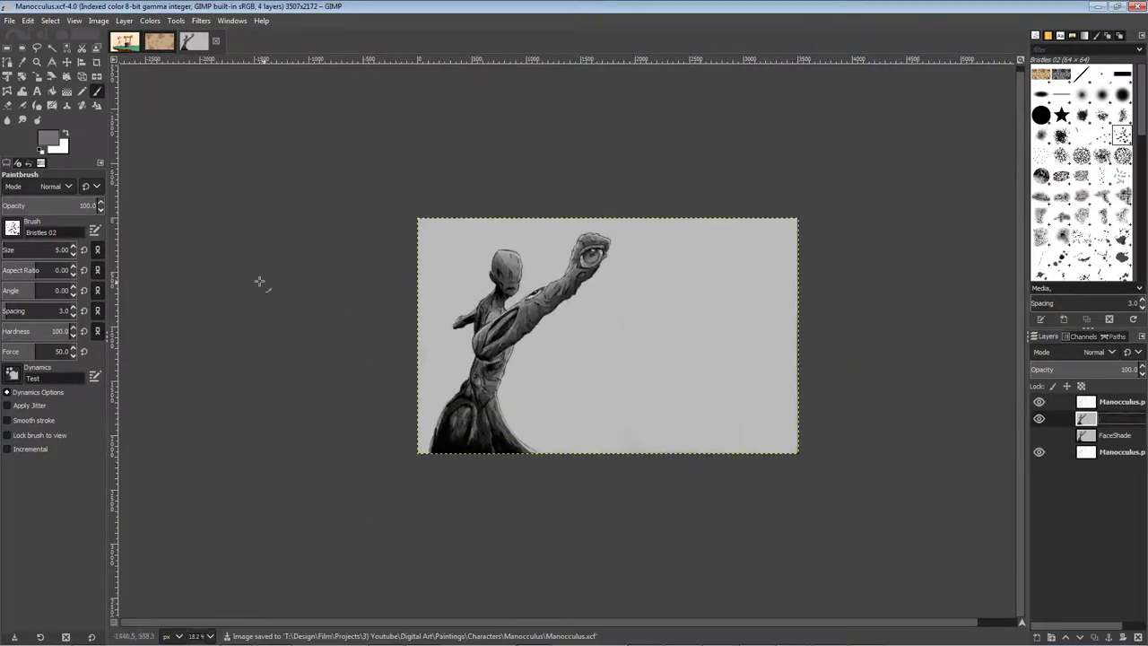
Set up the 2. Hardness 075 brush at size 502.43 and opacity 8.8, with light grey d3d3d3 as the foreground colour
{"action": "left_click", "coordinate": [1121, 95]}
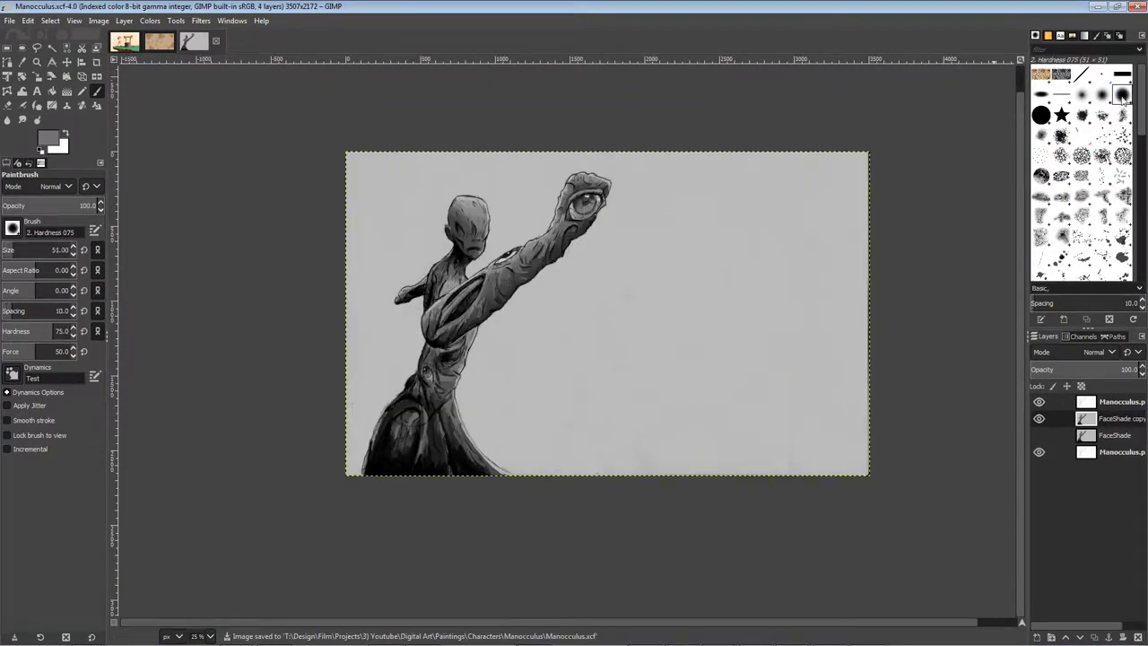
{"action": "left_click", "coordinate": [66, 133]}
{"action": "left_click", "coordinate": [14, 205]}
{"action": "left_click", "coordinate": [11, 205]}
{"action": "left_click", "coordinate": [359, 174], "text": "ctrl"}
{"action": "left_click", "coordinate": [47, 137]}
{"action": "left_click", "coordinate": [197, 512]}
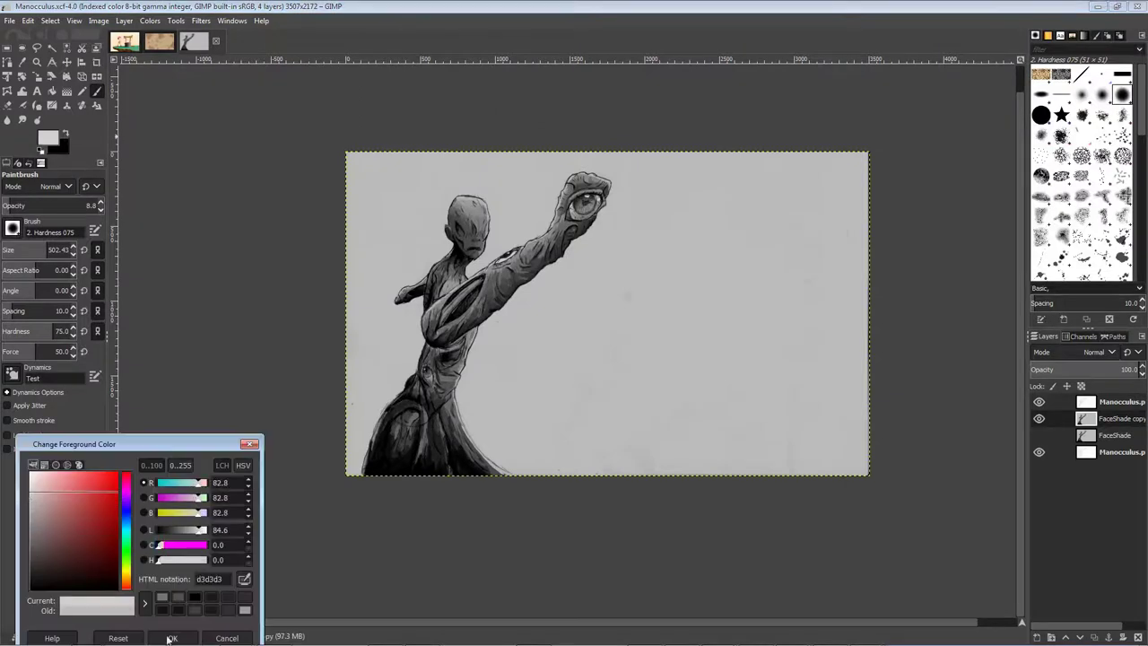
{"action": "left_click", "coordinate": [170, 638]}
Lighten the upper background around the figure with light grey strokes, setting the brush opacity to 10.6 and then 17.5
{"action": "left_click_drag", "start_coordinate": [364, 170], "coordinate": [386, 175]}
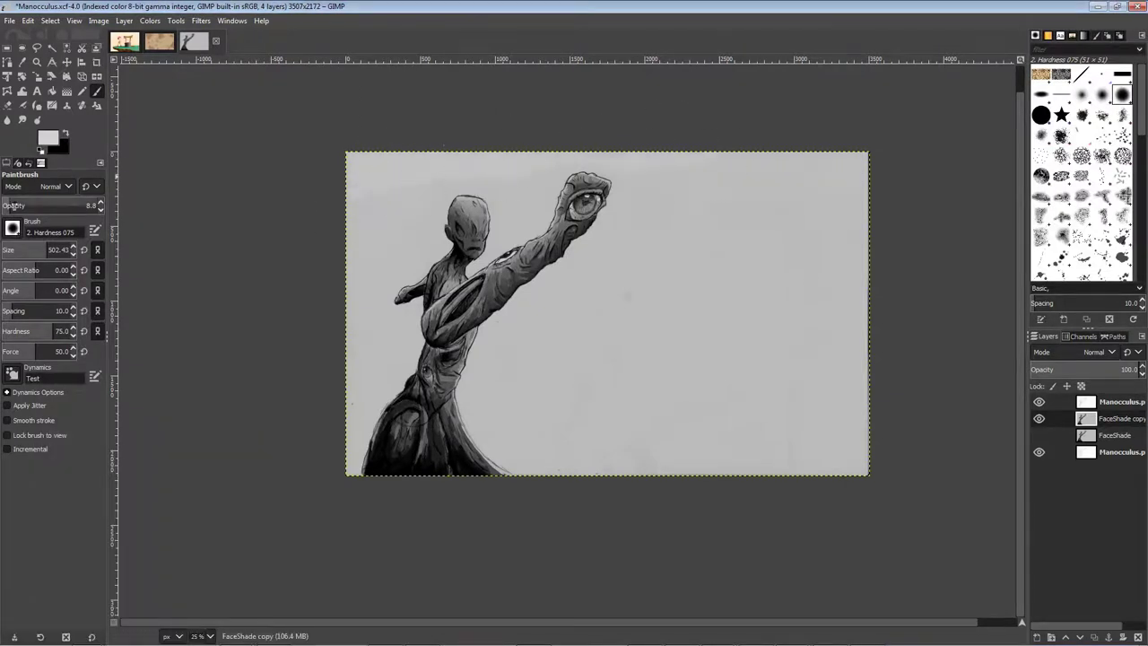
{"action": "left_click", "coordinate": [14, 205]}
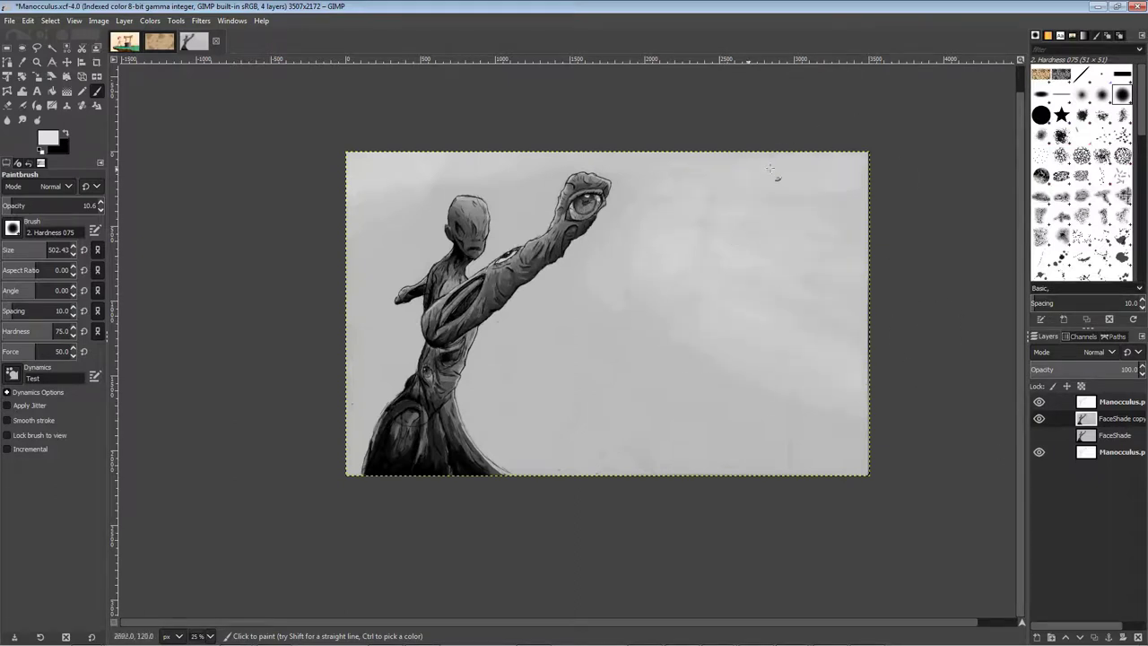
{"action": "left_click_drag", "start_coordinate": [770, 167], "coordinate": [698, 196]}
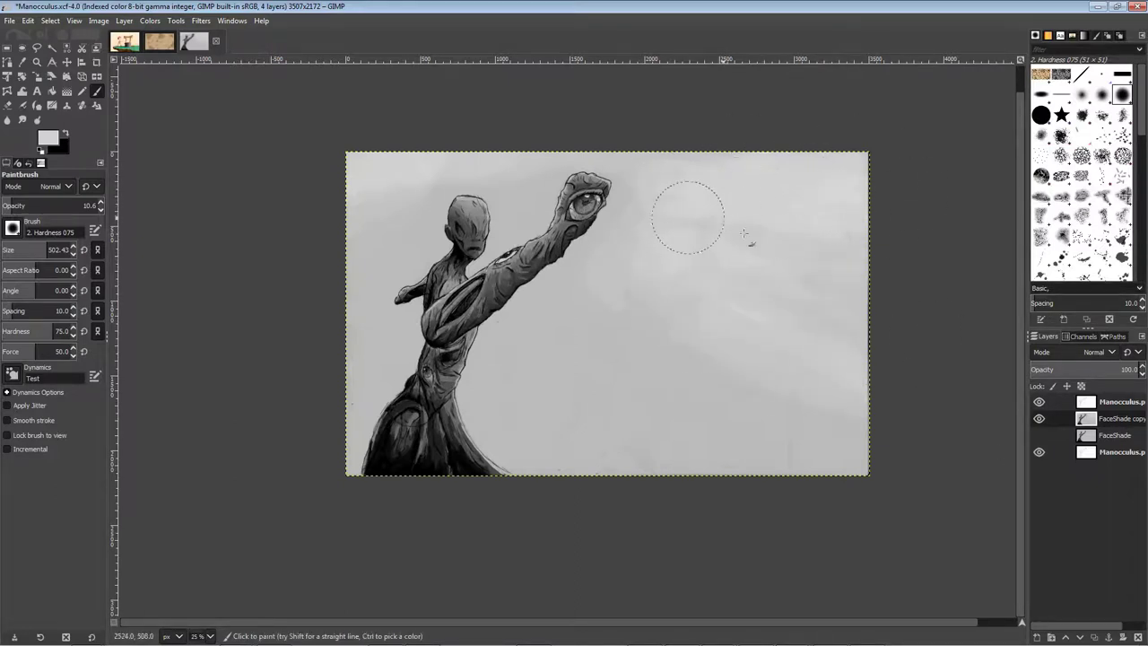
{"action": "left_click", "coordinate": [18, 206]}
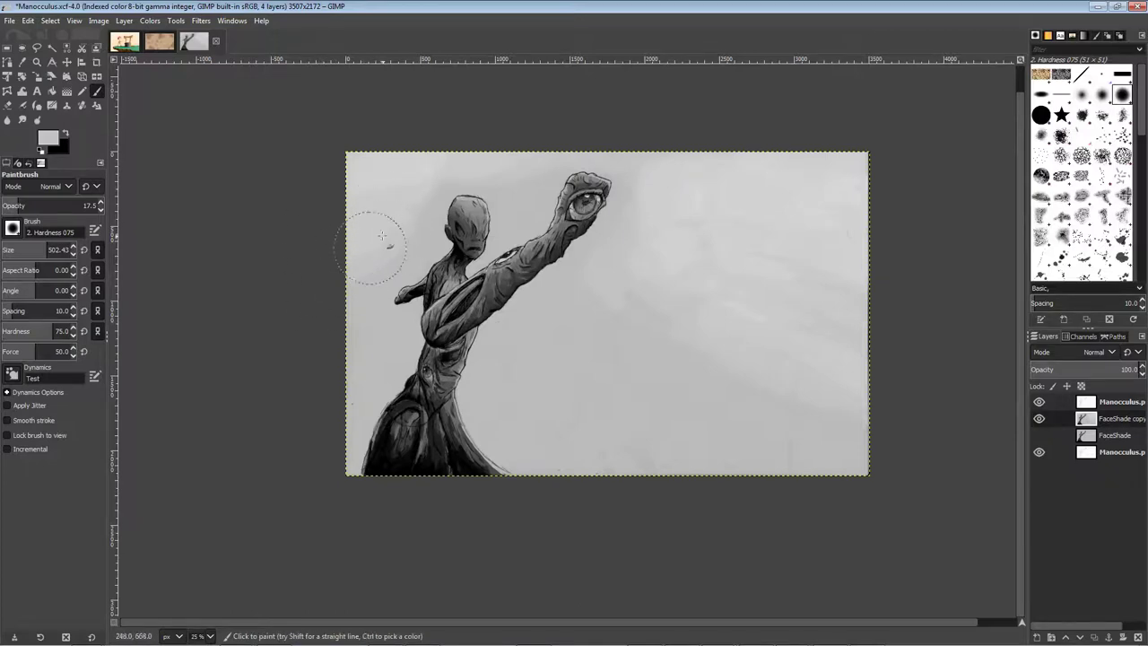
Set the brush opacity to 31.9 and smooth the light grey background around the head and the short rear arm
{"action": "scroll", "coordinate": [381, 235], "scroll_direction": "up", "scroll_amount": 4}
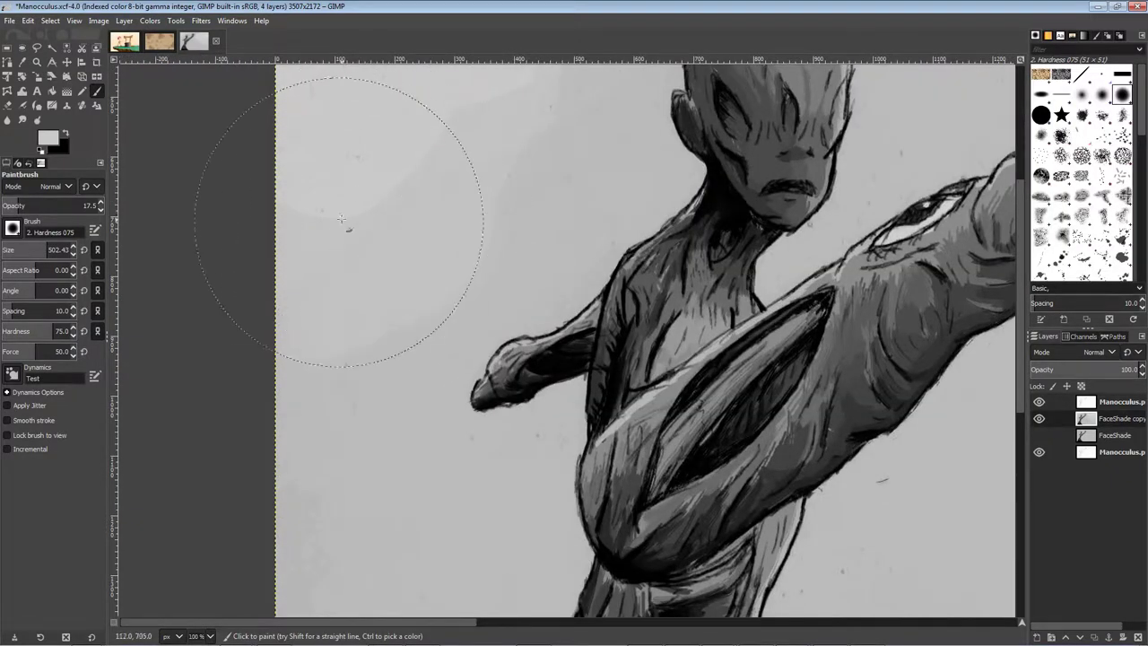
{"action": "left_click", "coordinate": [33, 206]}
{"action": "mouse_move", "coordinate": [538, 72]}
{"action": "left_mouse_down"}
{"action": "mouse_move", "coordinate": [392, 190]}
{"action": "mouse_move", "coordinate": [496, 235]}
{"action": "left_mouse_up"}
{"action": "scroll", "coordinate": [401, 250], "scroll_direction": "down", "scroll_amount": 3}
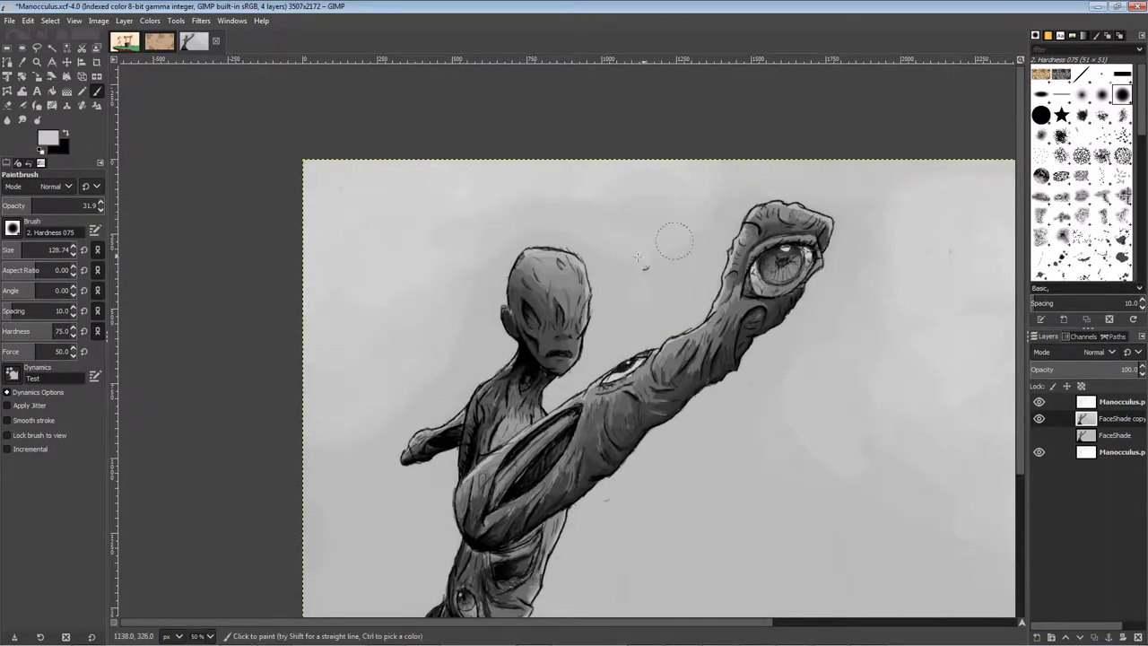
Blend light grey across the open background beyond the raised arm at brush size 238.77, and save the image
{"action": "scroll", "coordinate": [674, 240], "scroll_direction": "down", "scroll_amount": 4}
{"action": "scroll", "coordinate": [787, 373], "scroll_direction": "up", "scroll_amount": 3}
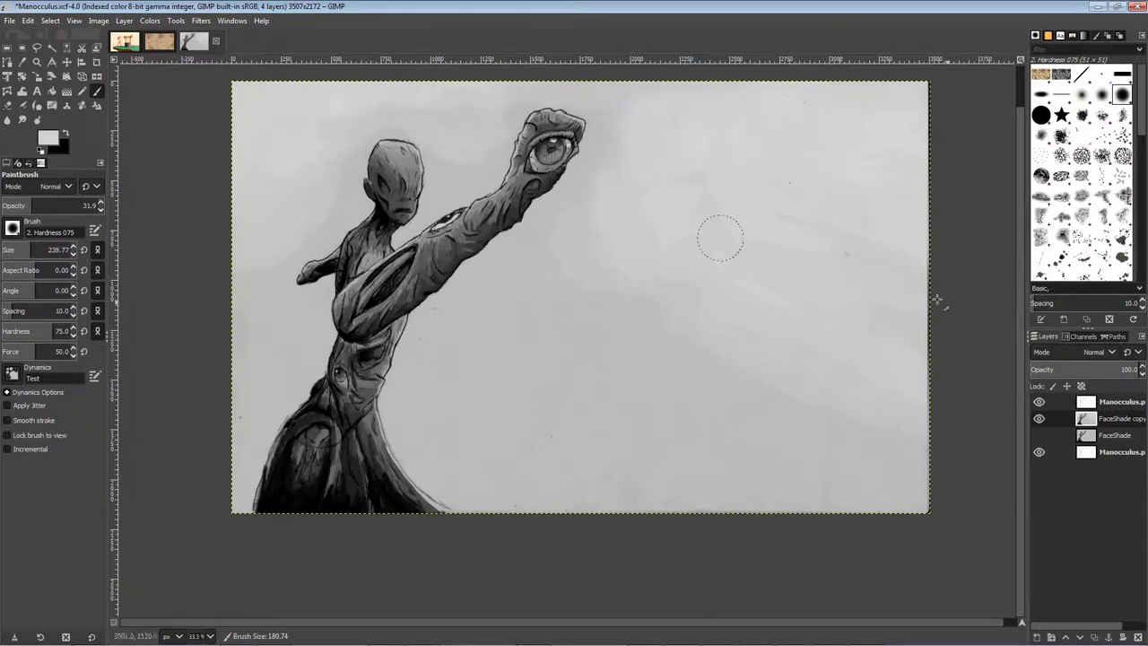
{"action": "mouse_move", "coordinate": [705, 156]}
{"action": "left_mouse_down"}
{"action": "mouse_move", "coordinate": [538, 244]}
{"action": "mouse_move", "coordinate": [718, 232]}
{"action": "left_mouse_up"}
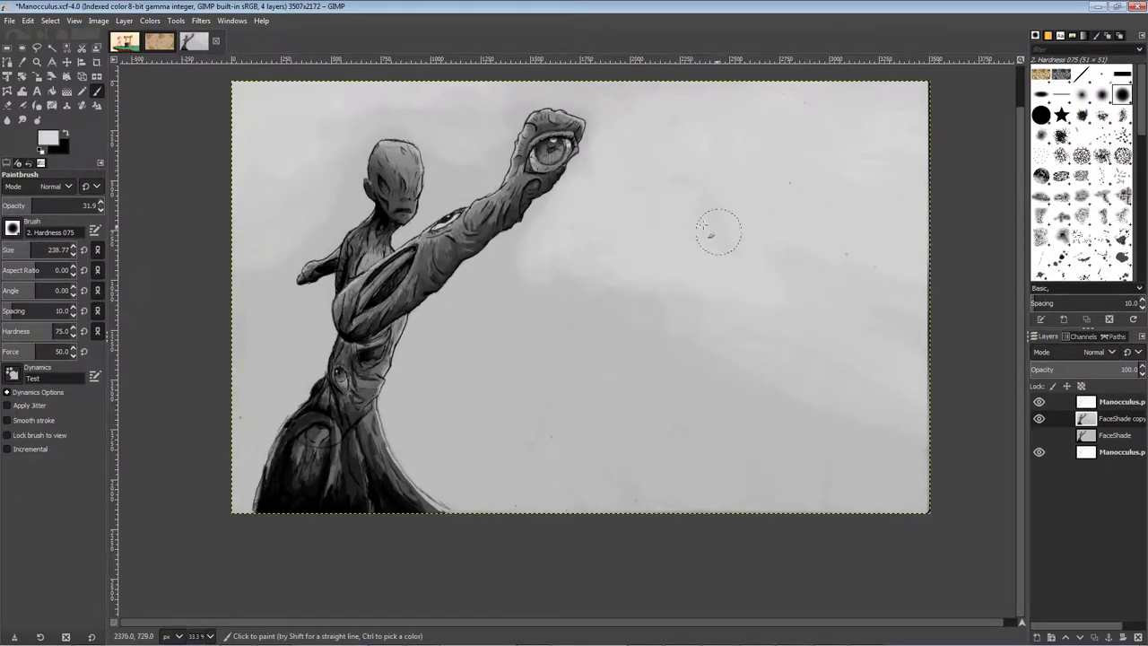
{"action": "scroll", "coordinate": [540, 307], "scroll_direction": "up", "scroll_amount": 3}
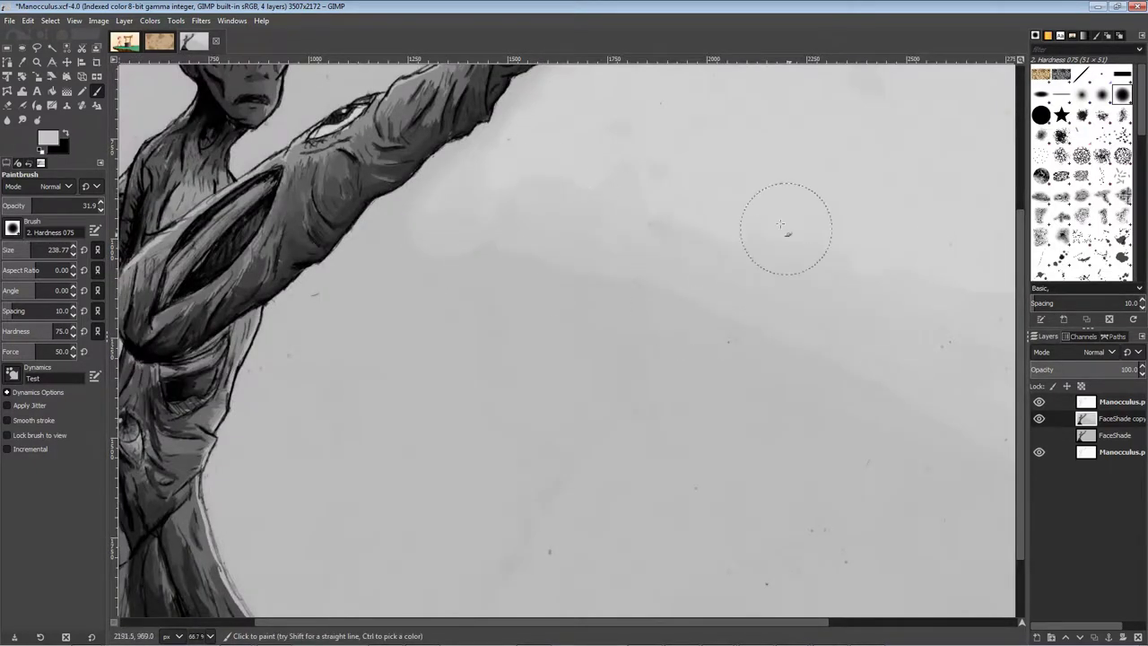
{"action": "scroll", "coordinate": [787, 230], "scroll_direction": "down", "scroll_amount": 4}
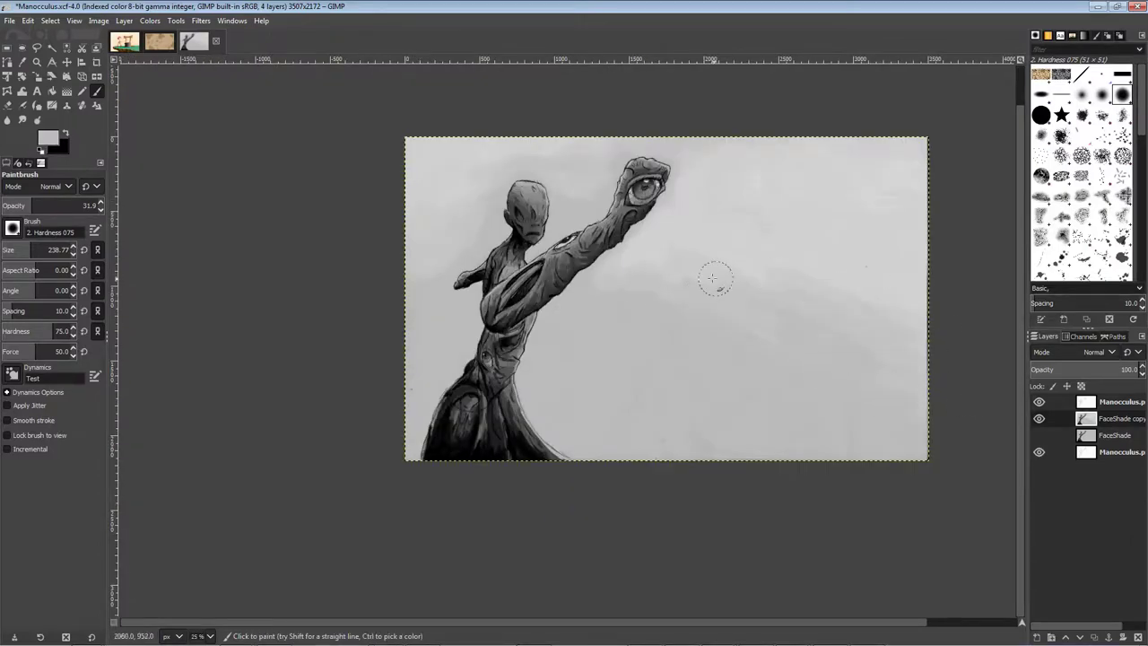
{"action": "key", "text": "ctrl+s"}
{"action": "scroll", "coordinate": [714, 279], "scroll_direction": "down", "scroll_amount": 1}
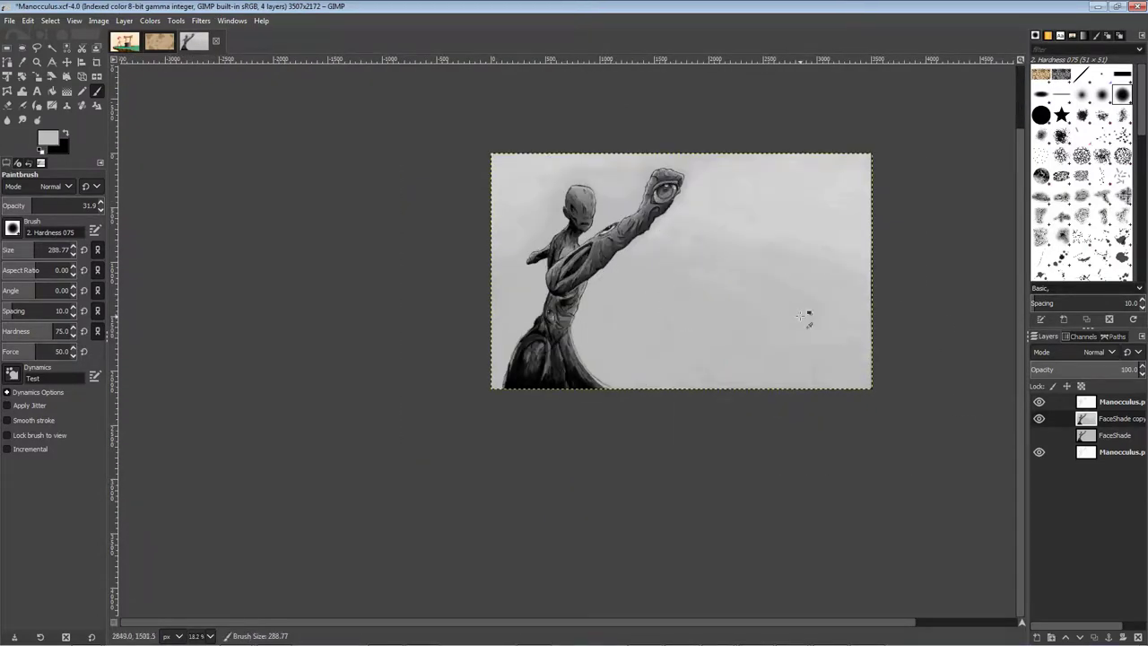
{"action": "key", "text": "ctrl+s"}
Set the brush size to 29.26 and opacity to 9.4, touch up the raised arm around its grooves, and save the image
{"action": "scroll", "coordinate": [758, 279], "scroll_direction": "up", "scroll_amount": 1}
{"action": "scroll", "coordinate": [496, 288], "scroll_direction": "up", "scroll_amount": 3}
{"action": "left_click_drag", "start_coordinate": [508, 292], "coordinate": [556, 340]}
{"action": "left_click_drag", "start_coordinate": [33, 256], "coordinate": [14, 253]}
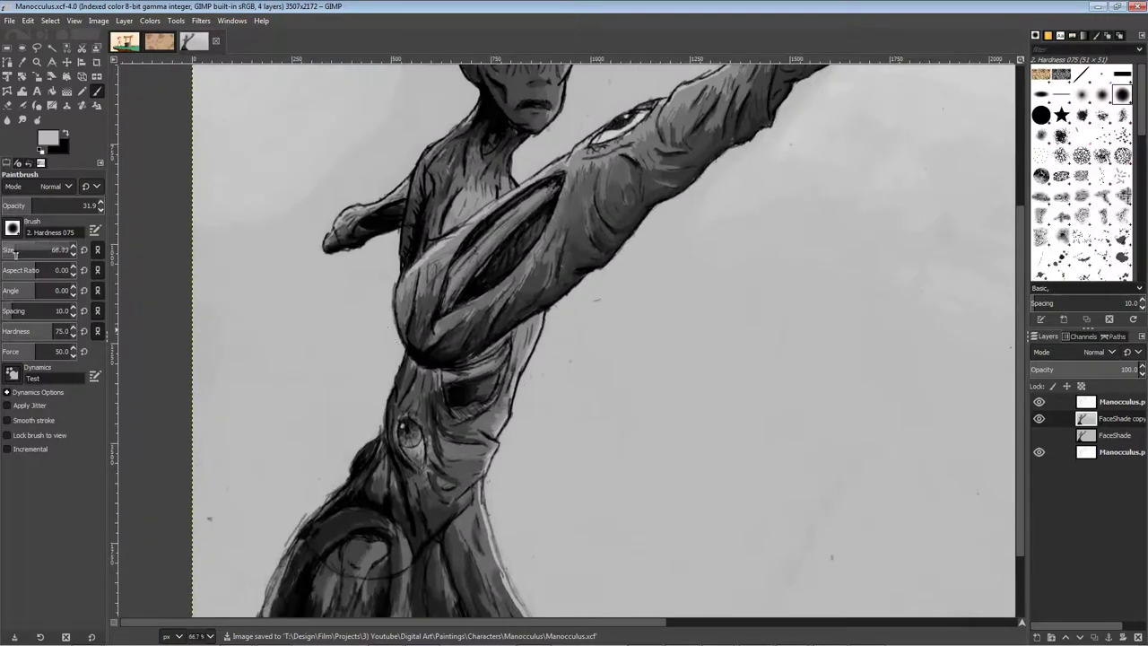
{"action": "left_click", "coordinate": [23, 208]}
{"action": "scroll", "coordinate": [439, 399], "scroll_direction": "up", "scroll_amount": 2}
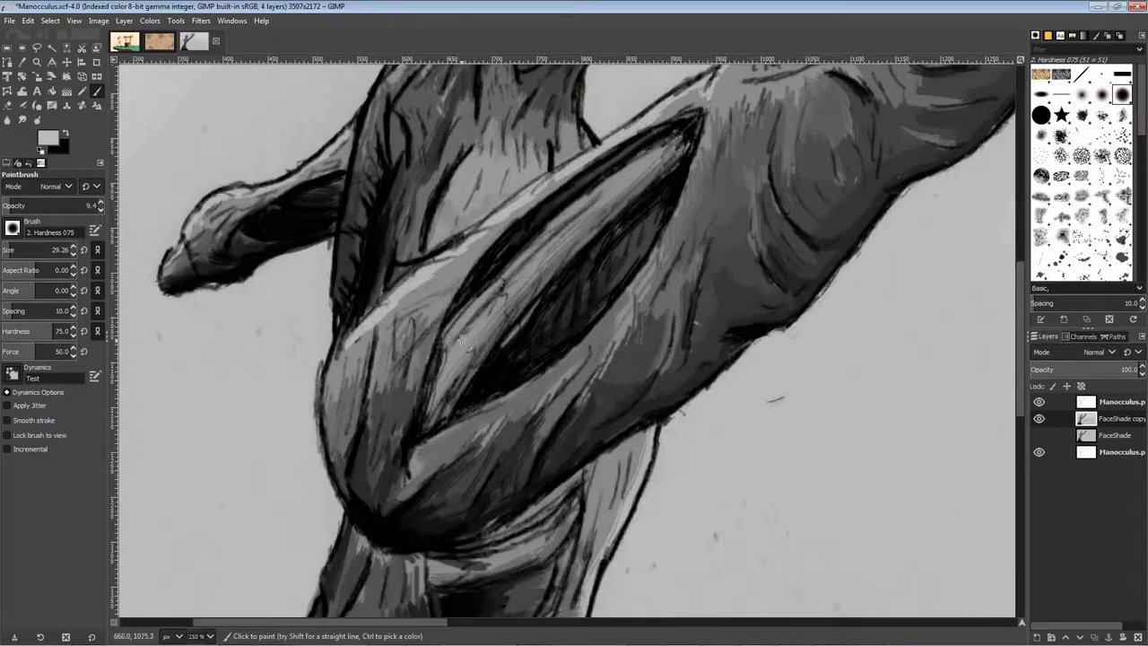
{"action": "scroll", "coordinate": [594, 375], "scroll_direction": "down", "scroll_amount": 4}
{"action": "key", "text": "ctrl+s"}
{"action": "scroll", "coordinate": [493, 441], "scroll_direction": "up", "scroll_amount": 4}
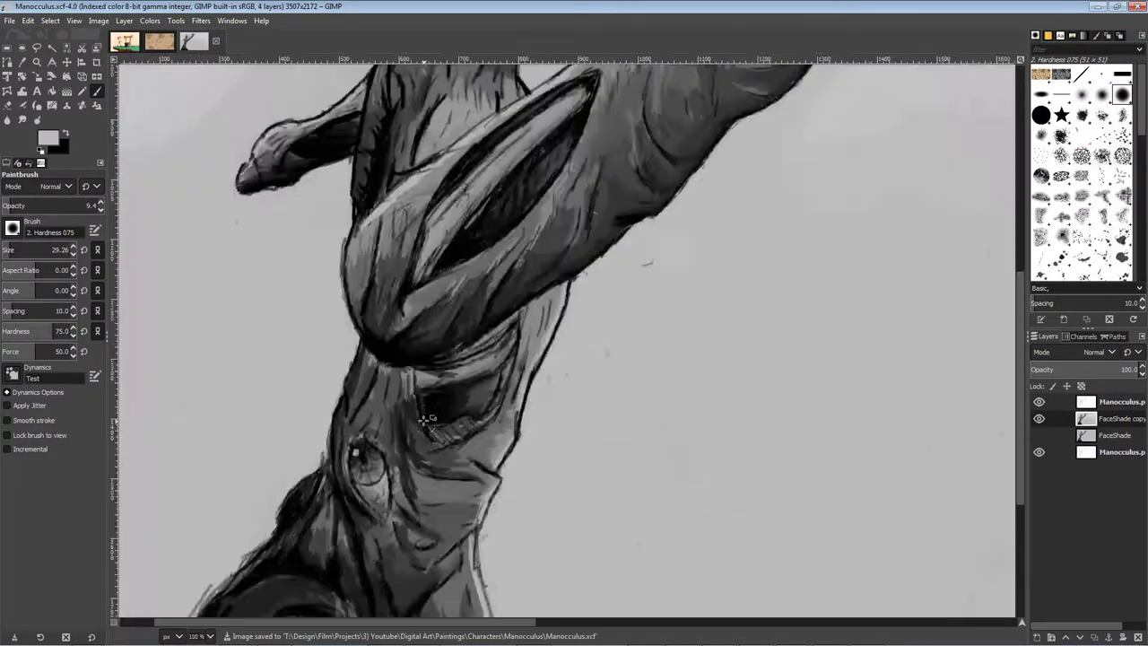
Pick a lighter grey foreground and highlight the rim above the torso cavity and the ridge between the arm's grooves
{"action": "left_click", "coordinate": [47, 137]}
{"action": "left_click", "coordinate": [34, 488]}
{"action": "left_click", "coordinate": [180, 635]}
{"action": "left_click_drag", "start_coordinate": [475, 320], "coordinate": [449, 389]}
{"action": "mouse_move", "coordinate": [395, 433]}
{"action": "left_mouse_down"}
{"action": "mouse_move", "coordinate": [512, 389]}
{"action": "mouse_move", "coordinate": [390, 434]}
{"action": "left_mouse_up"}
{"action": "left_click_drag", "start_coordinate": [390, 434], "coordinate": [520, 386]}
{"action": "left_click_drag", "start_coordinate": [458, 410], "coordinate": [388, 435]}
{"action": "left_click_drag", "start_coordinate": [502, 224], "coordinate": [408, 355]}
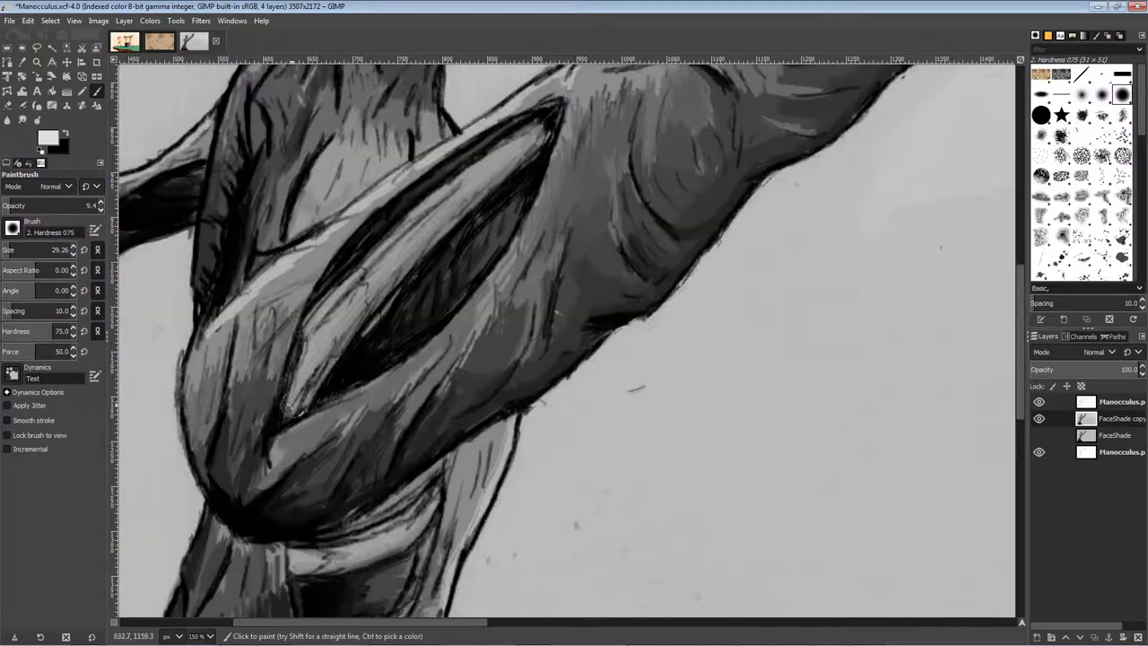
{"action": "left_click_drag", "start_coordinate": [502, 166], "coordinate": [346, 318]}
{"action": "left_click_drag", "start_coordinate": [346, 318], "coordinate": [494, 167]}
{"action": "scroll", "coordinate": [442, 338], "scroll_direction": "up", "scroll_amount": 4}
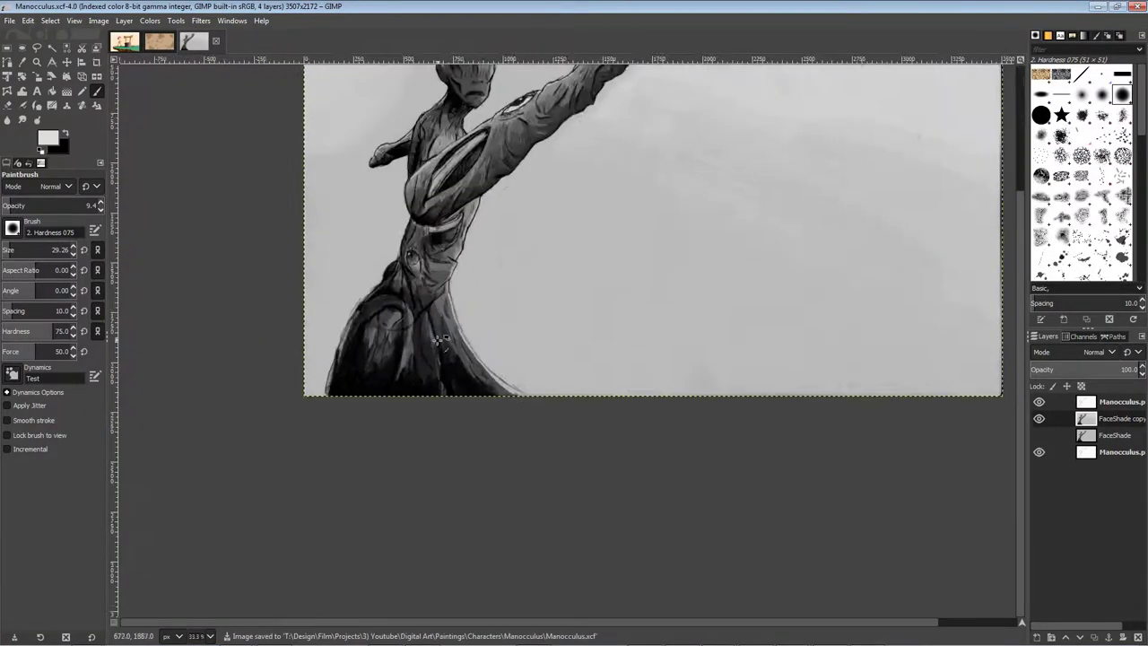
Duplicate the top line-art layer and hide the lower of the two copies
{"action": "left_click", "coordinate": [1113, 401]}
{"action": "left_click", "coordinate": [1095, 637]}
{"action": "left_click", "coordinate": [1039, 418]}
Set the brush opacity to 100 with white as the foreground colour, and save the image
{"action": "scroll", "coordinate": [628, 296], "scroll_direction": "up", "scroll_amount": 2}
{"action": "left_click_drag", "start_coordinate": [36, 210], "coordinate": [104, 210]}
{"action": "left_click", "coordinate": [41, 150]}
{"action": "key", "text": "x"}
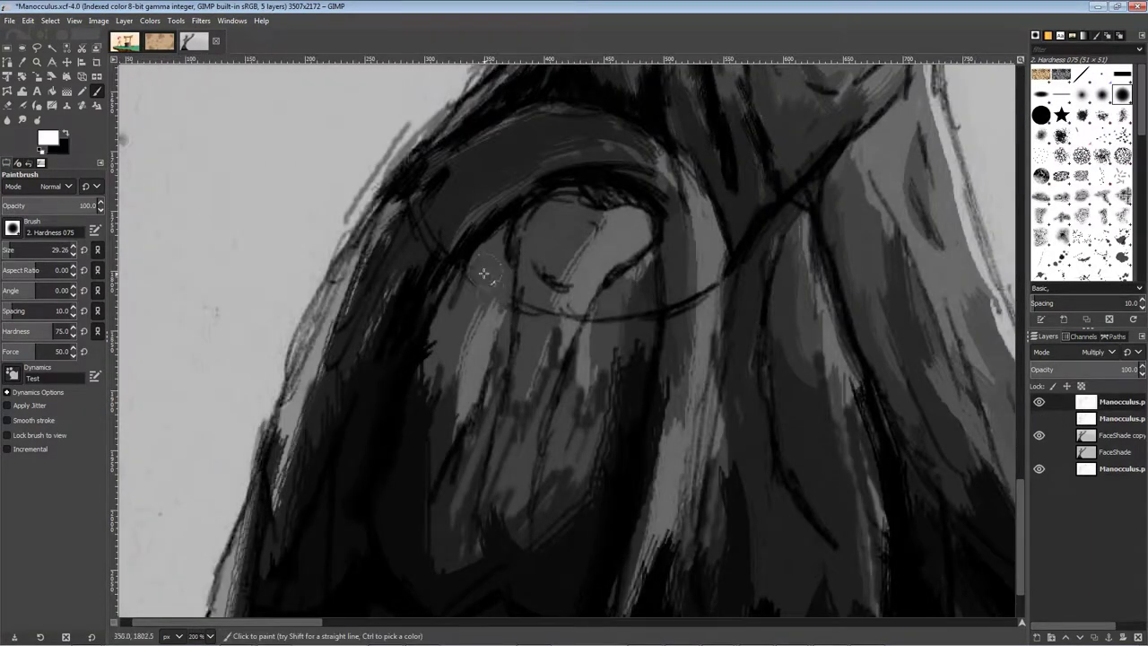
{"action": "key", "text": "ctrl+s"}
Resize the brush to 184.26 and set the FaceShade #1 layer's blend mode to Overlay
{"action": "scroll", "coordinate": [727, 350], "scroll_direction": "down", "scroll_amount": 5}
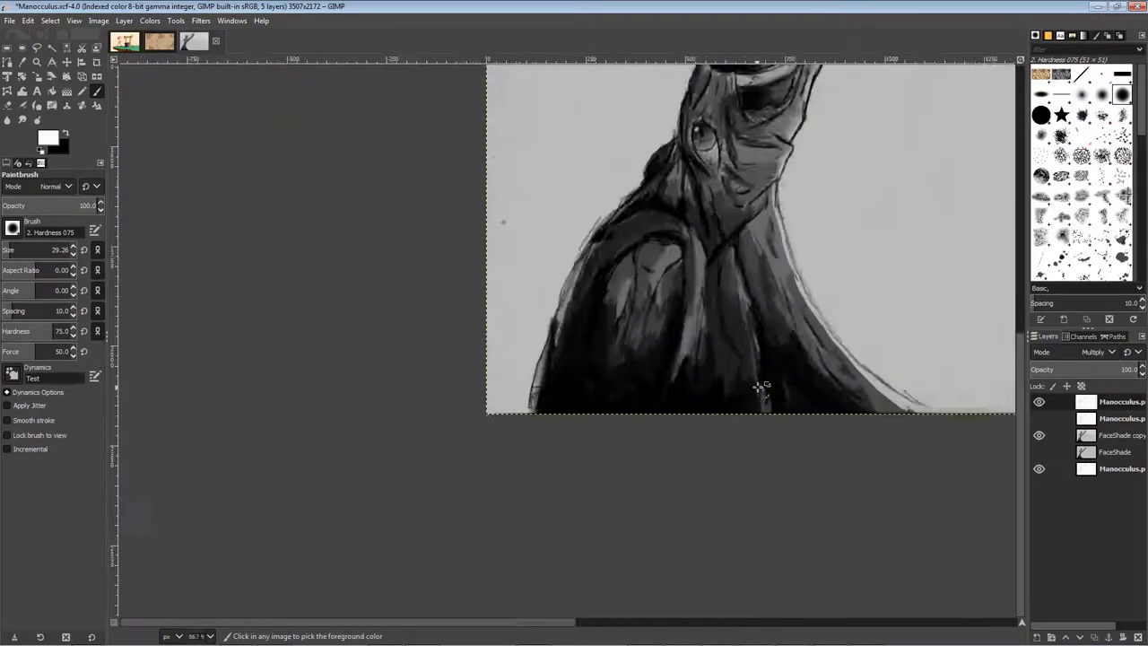
{"action": "scroll", "coordinate": [628, 350], "scroll_direction": "up", "scroll_amount": 8}
{"action": "key", "text": "bracketleft"}
{"action": "key", "text": "bracketleft"}
{"action": "key", "text": "bracketleft"}
{"action": "key", "text": "bracketleft"}
{"action": "key", "text": "bracketleft"}
{"action": "key", "text": "bracketleft"}
{"action": "key", "text": "bracketleft"}
{"action": "key", "text": "bracketleft"}
{"action": "key", "text": "bracketleft"}
{"action": "key", "text": "bracketleft"}
{"action": "key", "text": "bracketleft"}
{"action": "key", "text": "bracketleft"}
{"action": "key", "text": "bracketleft"}
{"action": "key", "text": "bracketleft"}
{"action": "key", "text": "bracketleft"}
{"action": "key", "text": "bracketleft"}
{"action": "key", "text": "bracketleft"}
{"action": "key", "text": "bracketleft"}
{"action": "key", "text": "bracketleft"}
{"action": "key", "text": "bracketleft"}
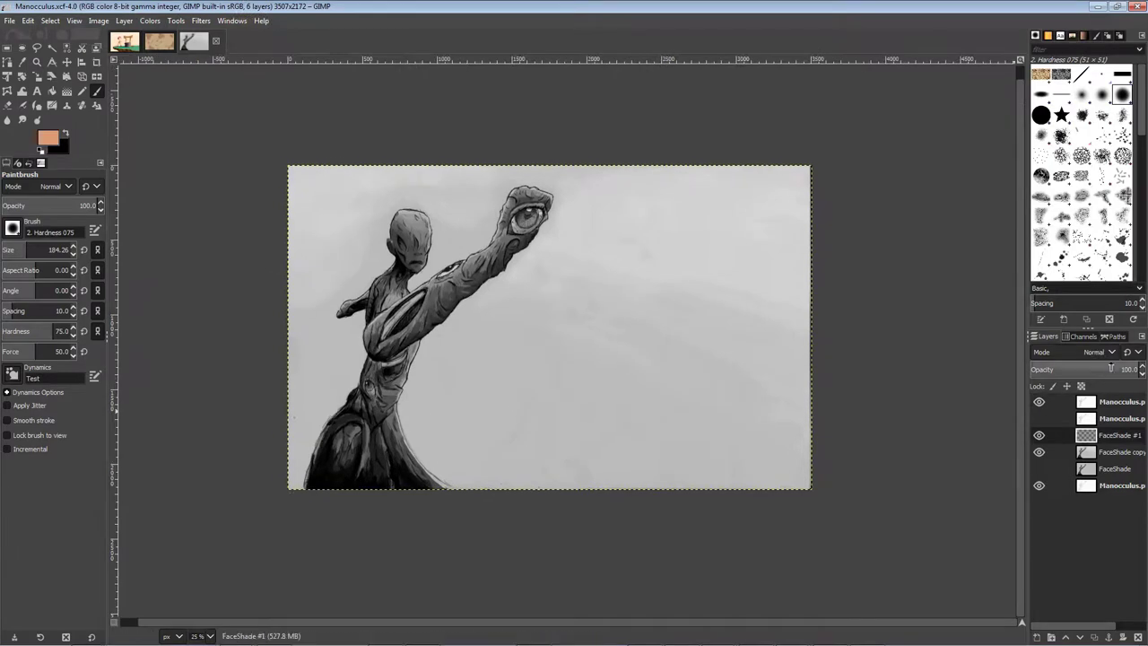
{"action": "left_click", "coordinate": [1094, 352]}
{"action": "left_click", "coordinate": [1050, 258]}
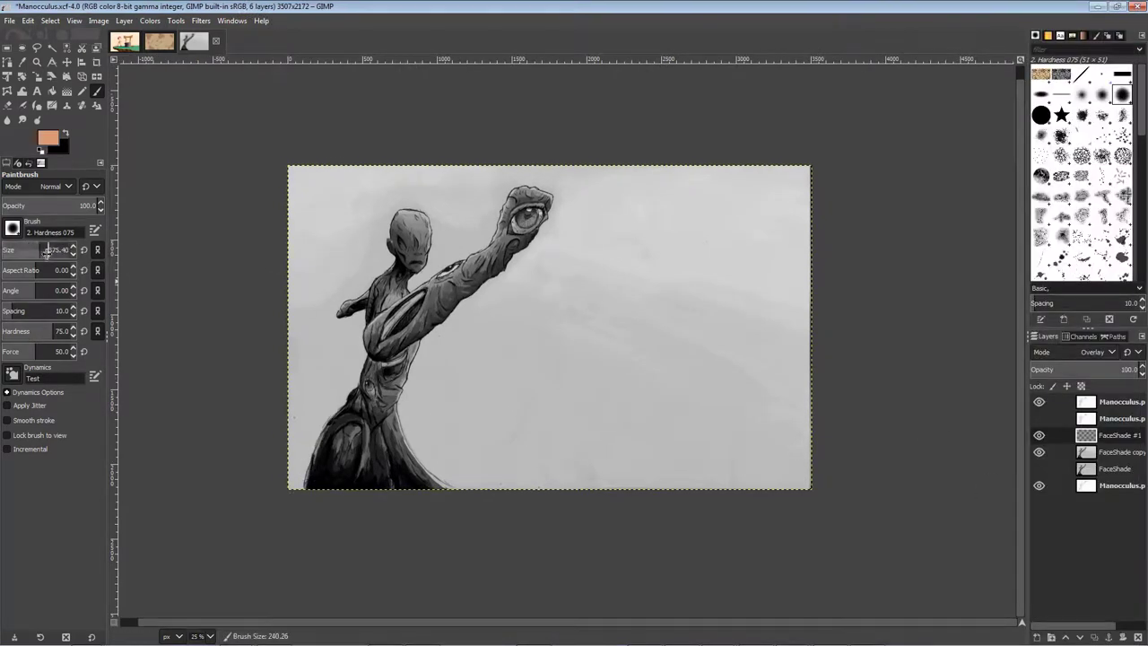
{"action": "left_click_drag", "start_coordinate": [46, 254], "coordinate": [49, 254]}
{"action": "left_click_drag", "start_coordinate": [296, 468], "coordinate": [793, 482]}
{"action": "key", "text": "ctrl+z"}
Save the image and cover the whole FaceShade #1 layer with peach using a large hard round brush
{"action": "left_click", "coordinate": [1041, 117]}
{"action": "key", "text": "ctrl+s"}
{"action": "left_click", "coordinate": [42, 252]}
{"action": "mouse_move", "coordinate": [296, 471]}
{"action": "left_mouse_down"}
{"action": "mouse_move", "coordinate": [878, 483]}
{"action": "mouse_move", "coordinate": [834, 397]}
{"action": "mouse_move", "coordinate": [875, 354]}
{"action": "mouse_move", "coordinate": [1003, 278]}
{"action": "mouse_move", "coordinate": [704, 202]}
{"action": "mouse_move", "coordinate": [798, 162]}
{"action": "left_mouse_up"}
Set up the 2. Hardness 075 brush at opacity 22.5 with dark red af0000 as the foreground colour
{"action": "left_click", "coordinate": [24, 205]}
{"action": "left_click", "coordinate": [47, 138]}
{"action": "left_click_drag", "start_coordinate": [99, 489], "coordinate": [118, 470]}
{"action": "mouse_move", "coordinate": [127, 484]}
{"action": "left_mouse_down"}
{"action": "mouse_move", "coordinate": [126, 458]}
{"action": "mouse_move", "coordinate": [114, 508]}
{"action": "left_mouse_up"}
{"action": "left_click", "coordinate": [182, 638]}
{"action": "left_click", "coordinate": [1122, 94]}
Tint the upper background on the FaceShade #1 layer with dark red strokes at brush size 773.52
{"action": "left_click", "coordinate": [37, 250]}
{"action": "left_click", "coordinate": [706, 310]}
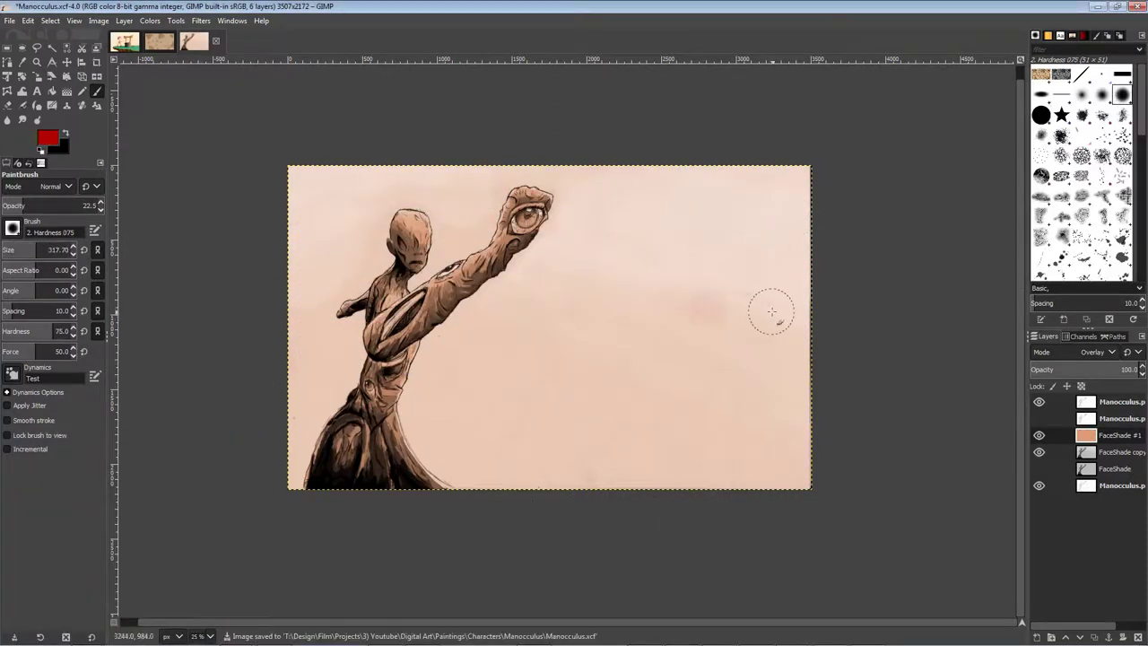
{"action": "key", "text": "ctrl+z"}
{"action": "left_click", "coordinate": [69, 251]}
{"action": "left_click_drag", "start_coordinate": [760, 196], "coordinate": [285, 196]}
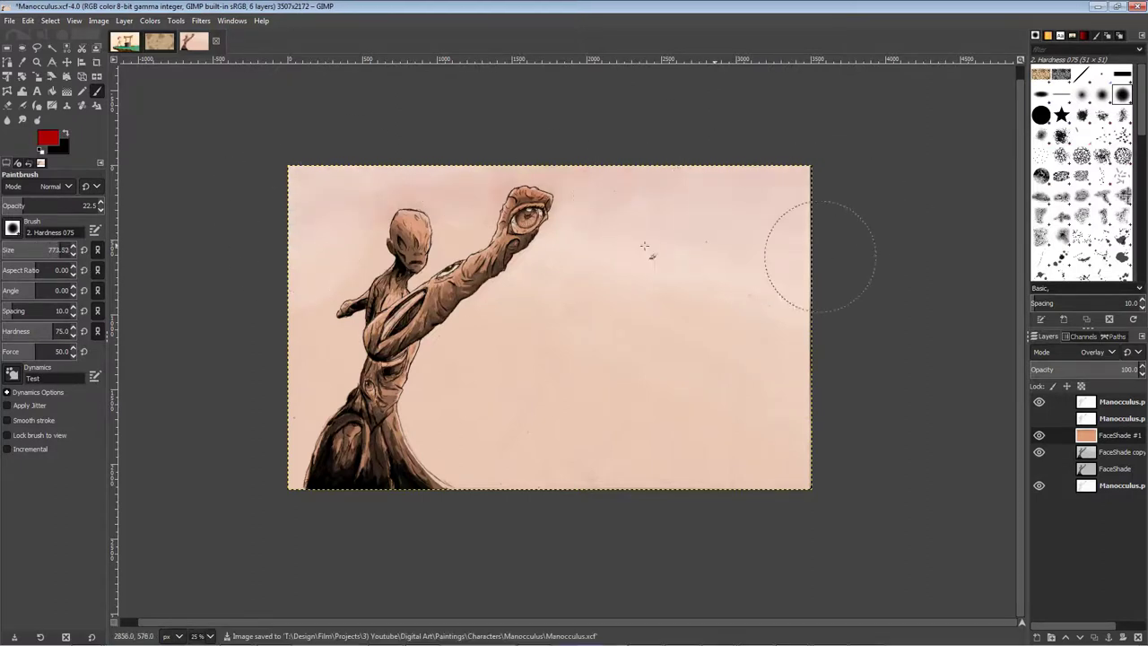
Tint the lower background with pale yellow, blend it with sampled peach, and save the image
{"action": "left_click", "coordinate": [49, 137]}
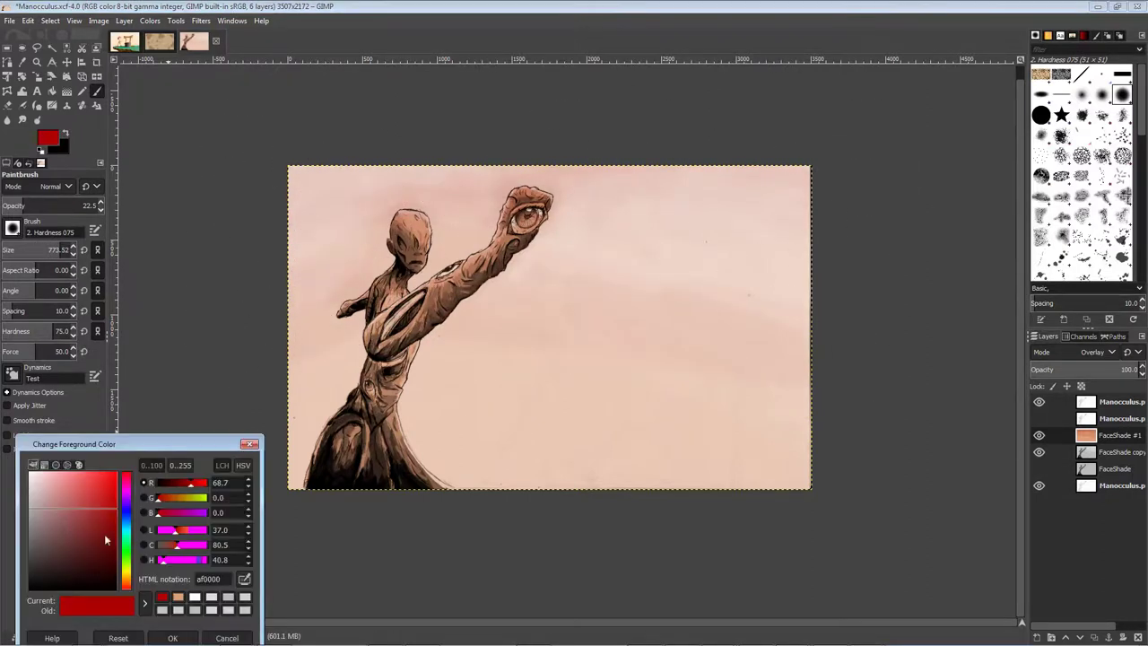
{"action": "left_click", "coordinate": [126, 580]}
{"action": "left_click", "coordinate": [115, 555]}
{"action": "left_click", "coordinate": [186, 637]}
{"action": "mouse_move", "coordinate": [812, 438]}
{"action": "left_mouse_down"}
{"action": "mouse_move", "coordinate": [643, 445]}
{"action": "mouse_move", "coordinate": [706, 457]}
{"action": "left_mouse_up"}
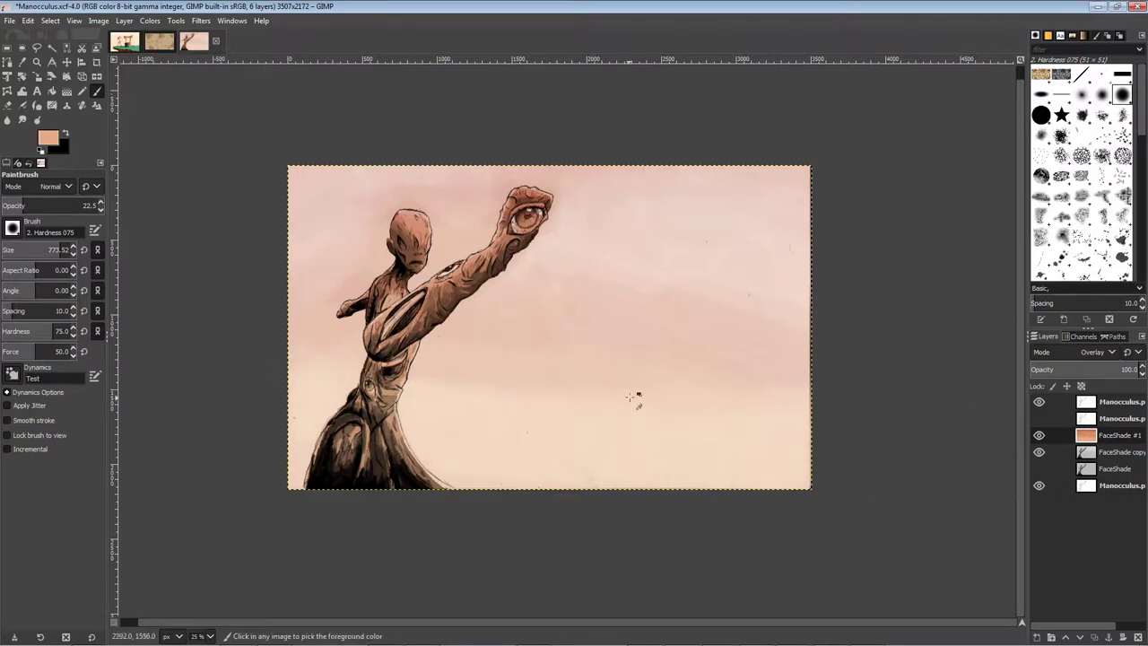
{"action": "key", "text": "ctrl+s"}
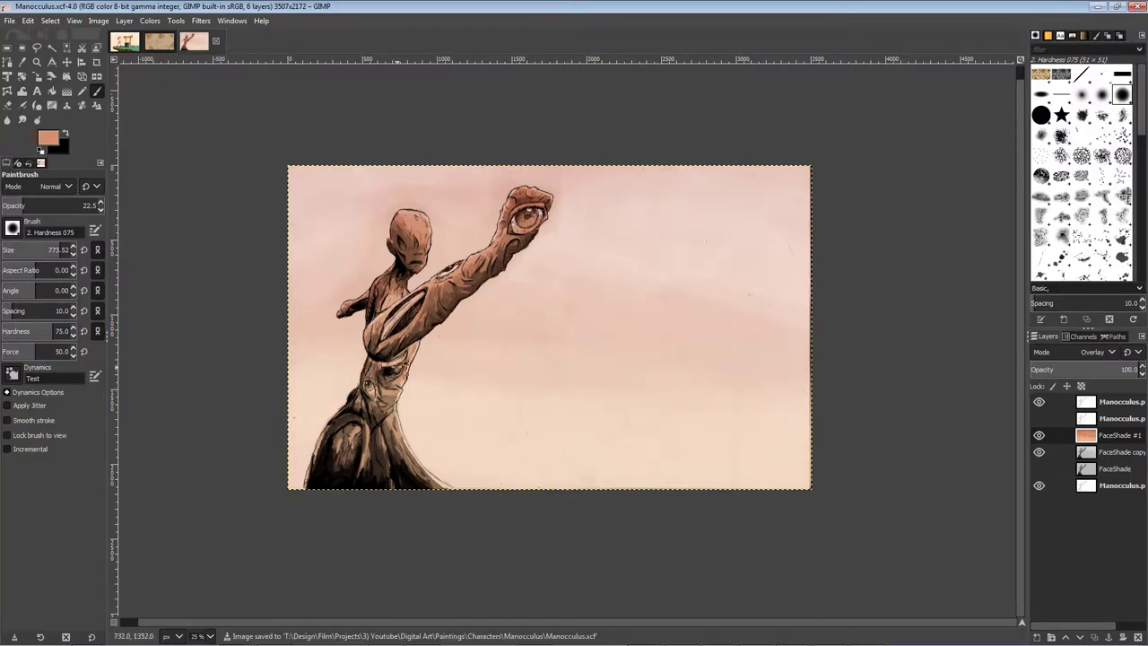
Tone the figure's waist with sampled peach at brush size 199.01, and save the image
{"action": "left_click_drag", "start_coordinate": [20, 251], "coordinate": [27, 251]}
{"action": "left_click", "coordinate": [362, 394]}
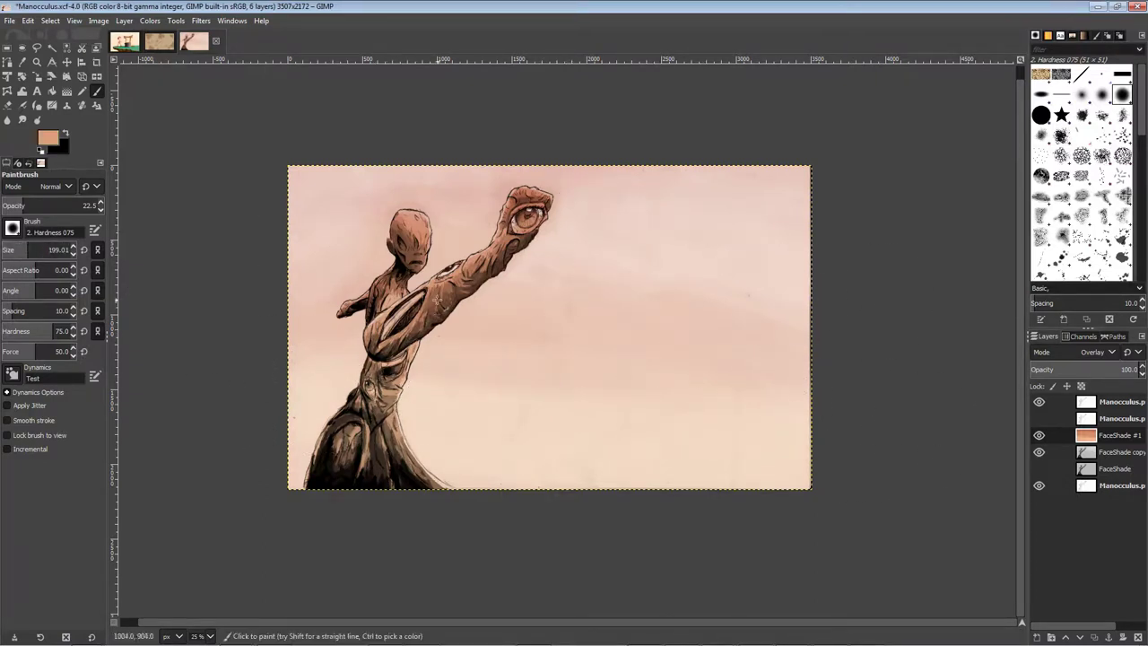
{"action": "key", "text": "ctrl+s"}
Change the foreground colour to blue-grey 878c9e, keeping the colour dialog open clear of the figure
{"action": "left_click", "coordinate": [50, 140]}
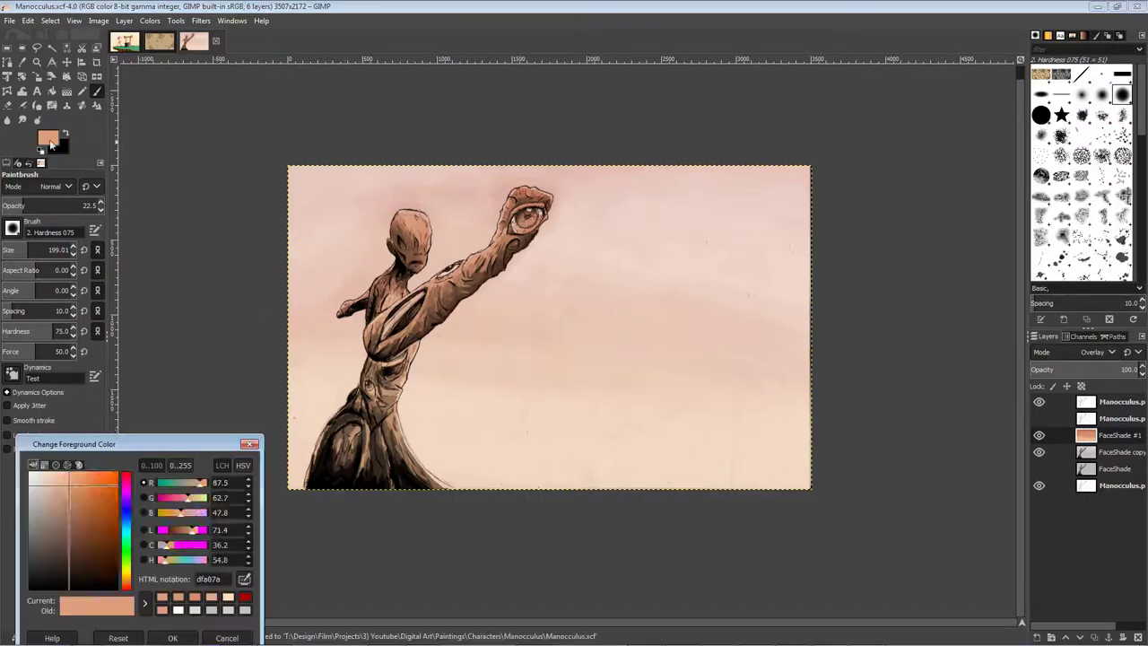
{"action": "left_click", "coordinate": [129, 514]}
{"action": "left_click", "coordinate": [269, 458]}
{"action": "left_click_drag", "start_coordinate": [192, 443], "coordinate": [200, 381]}
{"action": "left_click", "coordinate": [51, 453]}
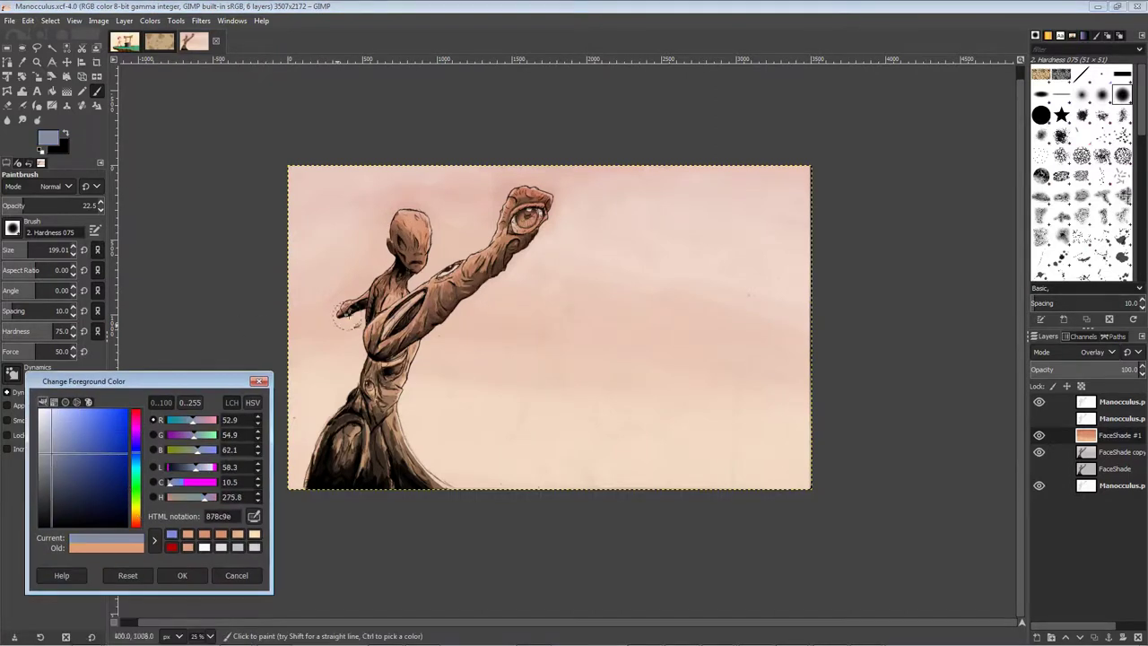
Cool the raised arm's shadows with blue-grey, colour the eye in the hand, and save the image
{"action": "left_click", "coordinate": [510, 246]}
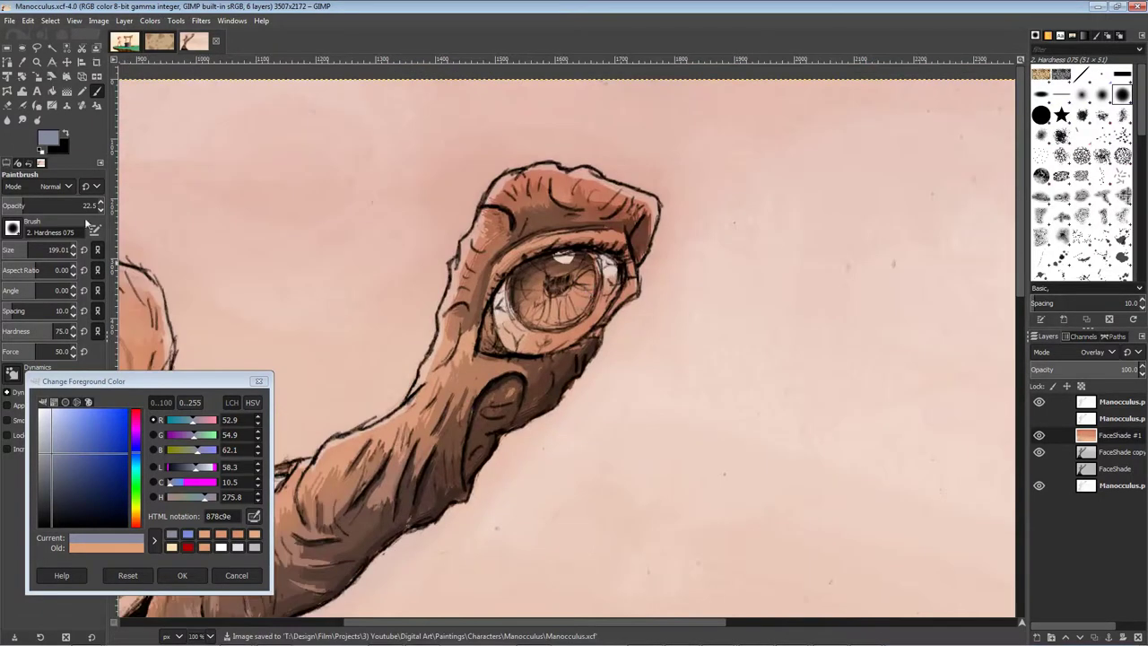
{"action": "mouse_move", "coordinate": [525, 309]}
{"action": "left_mouse_down"}
{"action": "mouse_move", "coordinate": [554, 272]}
{"action": "mouse_move", "coordinate": [568, 302]}
{"action": "mouse_move", "coordinate": [523, 278]}
{"action": "left_mouse_up"}
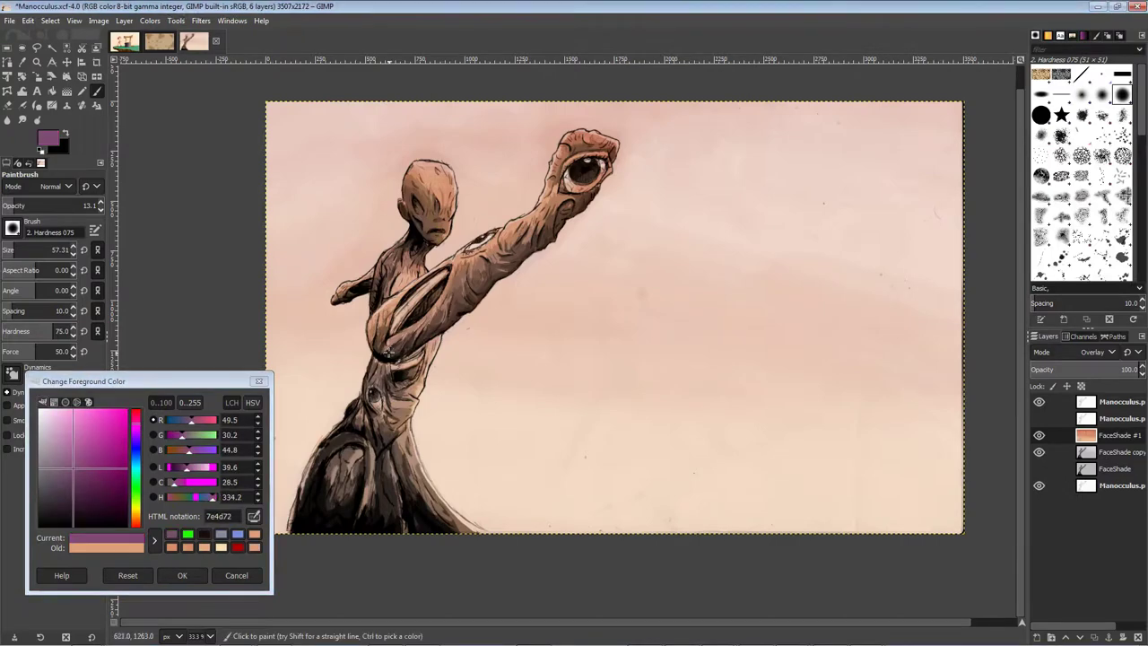
{"action": "key", "text": "ctrl+s"}
Enlarge the brush to 109.31 and tint the dark opening in the raised arm with red
{"action": "key", "text": "bracketright"}
{"action": "key", "text": "bracketright"}
{"action": "key", "text": "bracketright"}
{"action": "key", "text": "bracketright"}
{"action": "key", "text": "bracketright"}
{"action": "key", "text": "bracketright"}
{"action": "key", "text": "bracketright"}
{"action": "key", "text": "bracketright"}
{"action": "key", "text": "bracketright"}
{"action": "key", "text": "bracketright"}
{"action": "key", "text": "bracketright"}
{"action": "key", "text": "bracketright"}
{"action": "key", "text": "bracketright"}
{"action": "key", "text": "bracketright"}
{"action": "key", "text": "bracketright"}
{"action": "key", "text": "bracketright"}
{"action": "key", "text": "bracketright"}
{"action": "key", "text": "bracketright"}
{"action": "key", "text": "bracketright"}
{"action": "key", "text": "bracketright"}
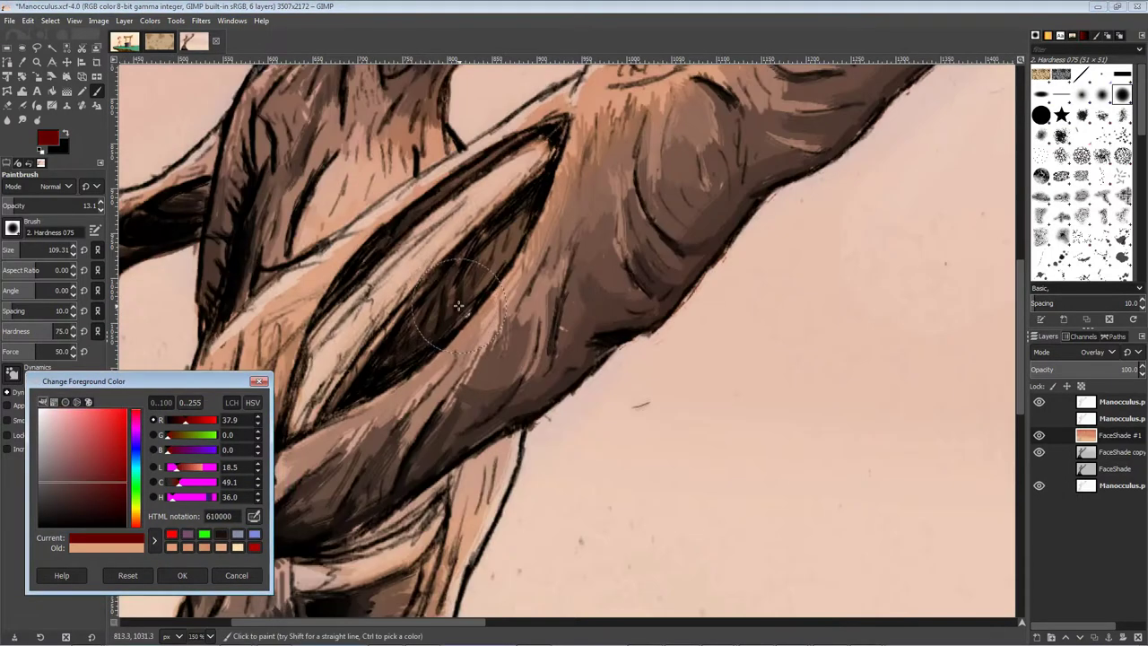
{"action": "left_click", "coordinate": [216, 420]}
{"action": "left_click_drag", "start_coordinate": [510, 242], "coordinate": [468, 294]}
Colour the inside of the torso cavity with reds d80000 and 760000, and save the image
{"action": "left_click", "coordinate": [209, 420]}
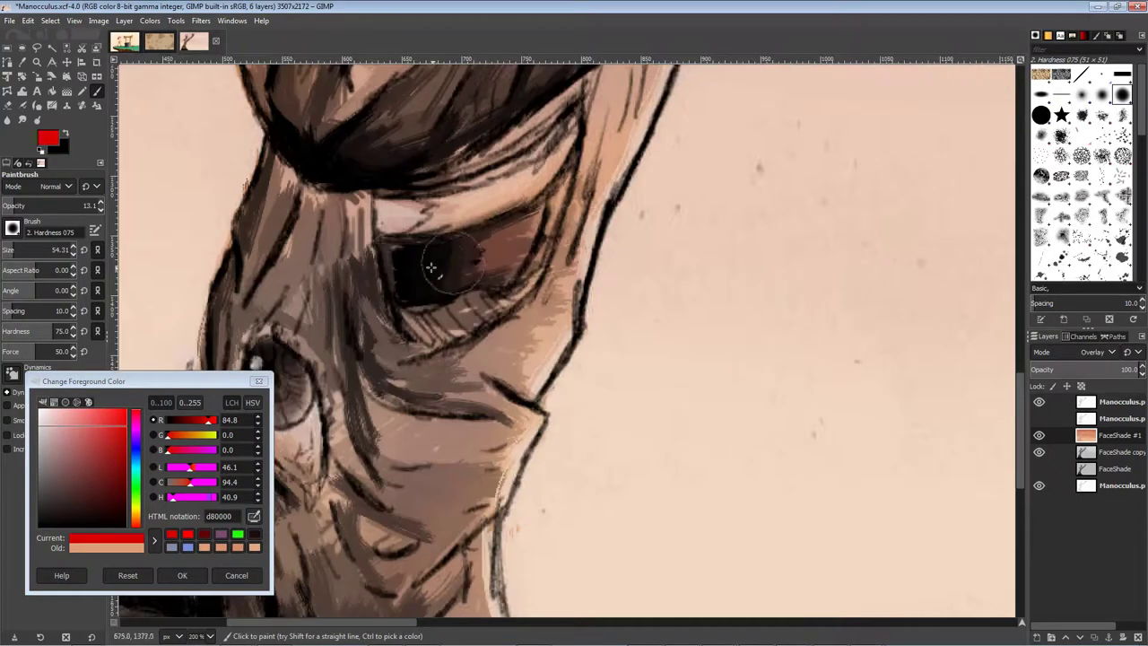
{"action": "left_click_drag", "start_coordinate": [484, 260], "coordinate": [408, 265]}
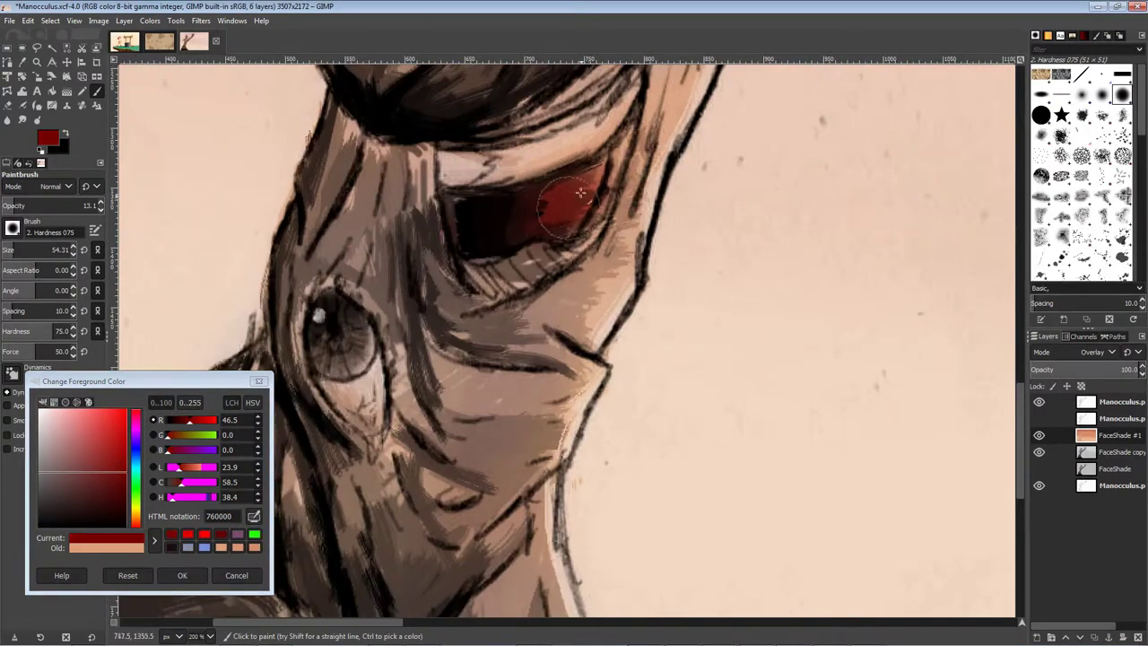
{"action": "left_click_drag", "start_coordinate": [582, 192], "coordinate": [526, 231]}
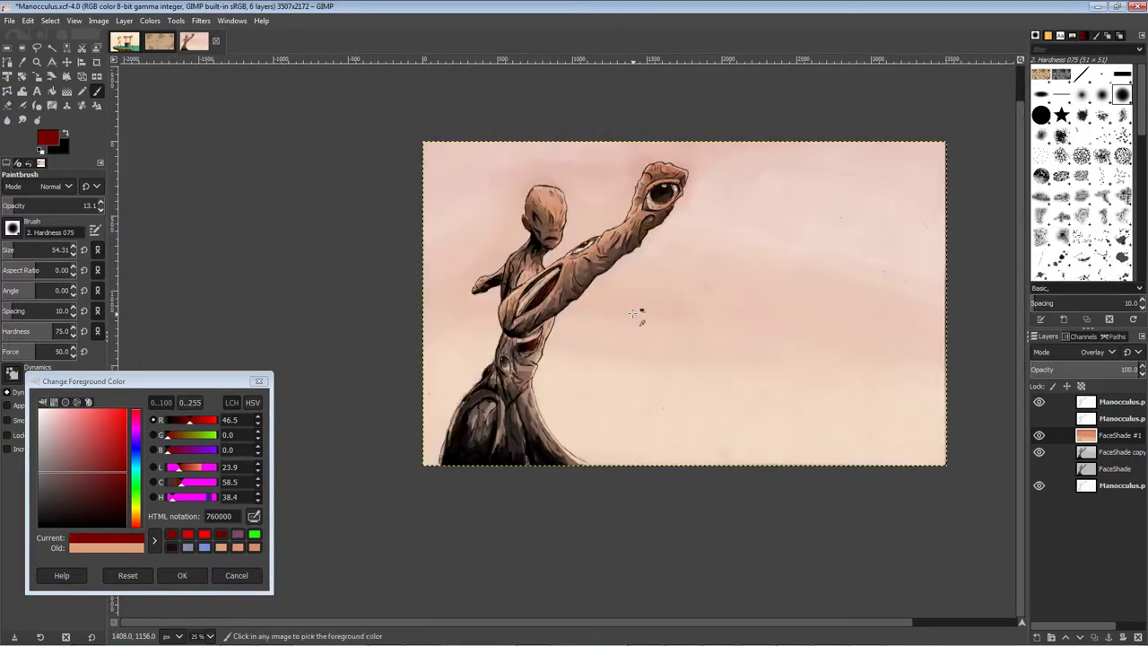
{"action": "key", "text": "ctrl+s"}
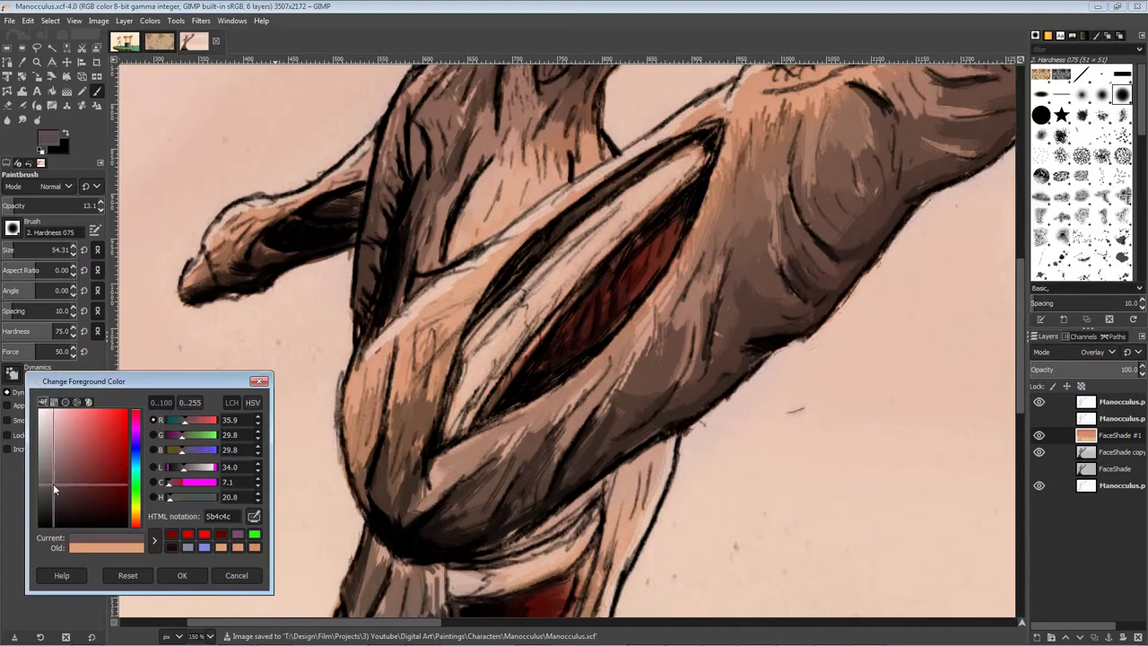
Colour the hollow in the creature's lower body with sampled dark reds 611612 and 2c0705 at 34.4 opacity, and save the image
{"action": "left_click", "coordinate": [647, 186], "text": "ctrl"}
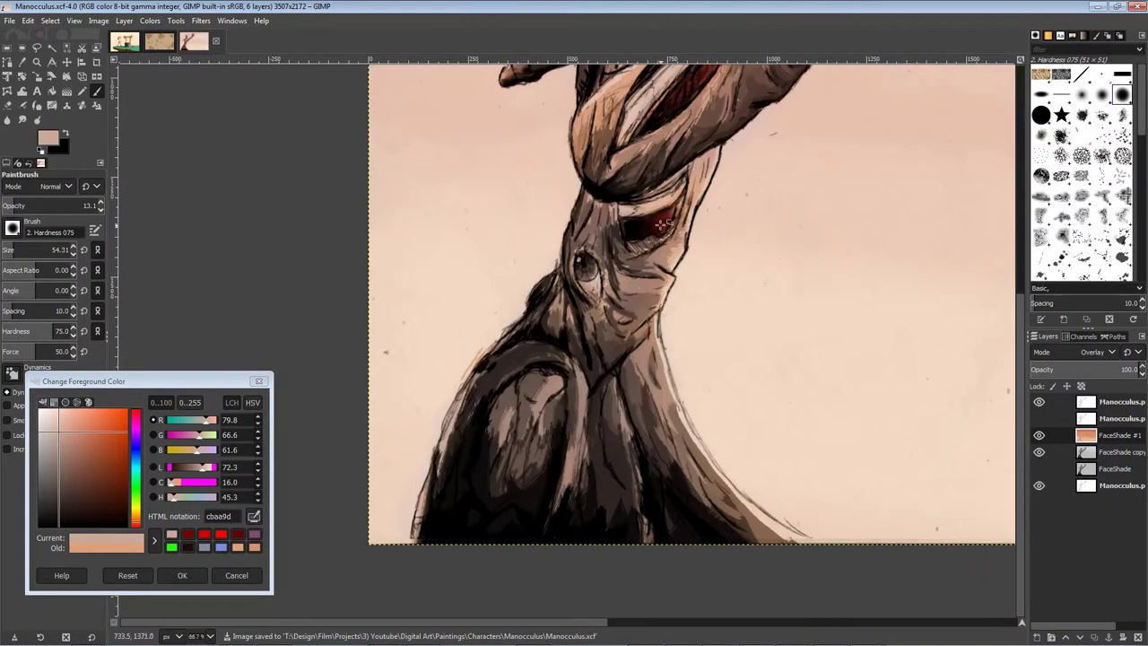
{"action": "left_click", "coordinate": [647, 220], "text": "ctrl"}
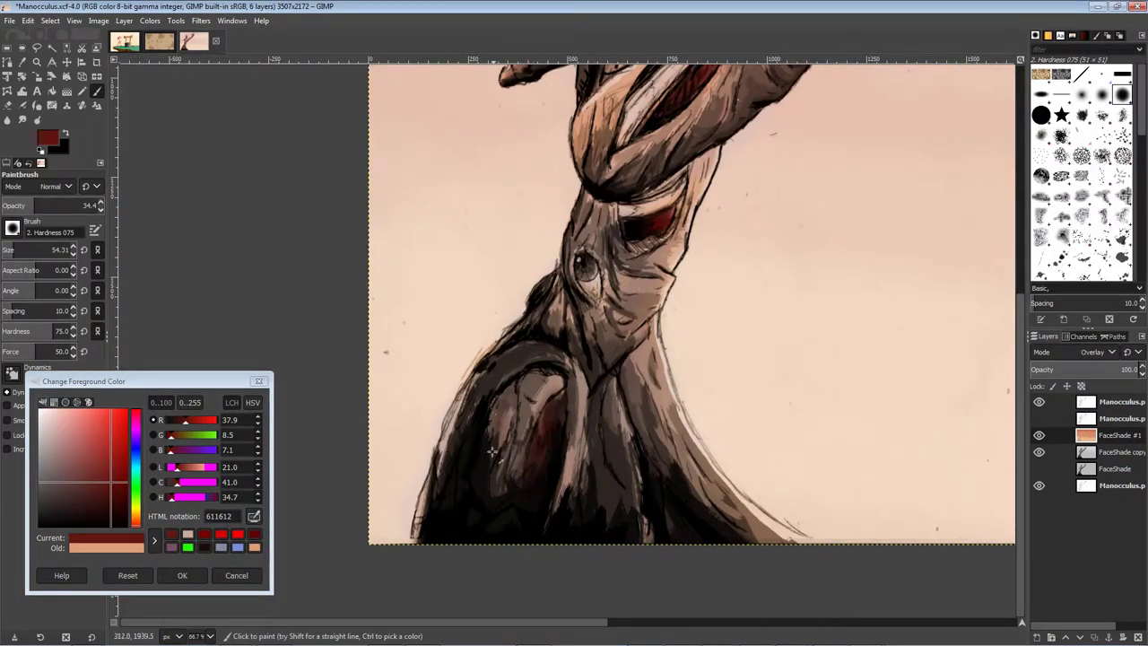
{"action": "left_click", "coordinate": [497, 458], "text": "ctrl"}
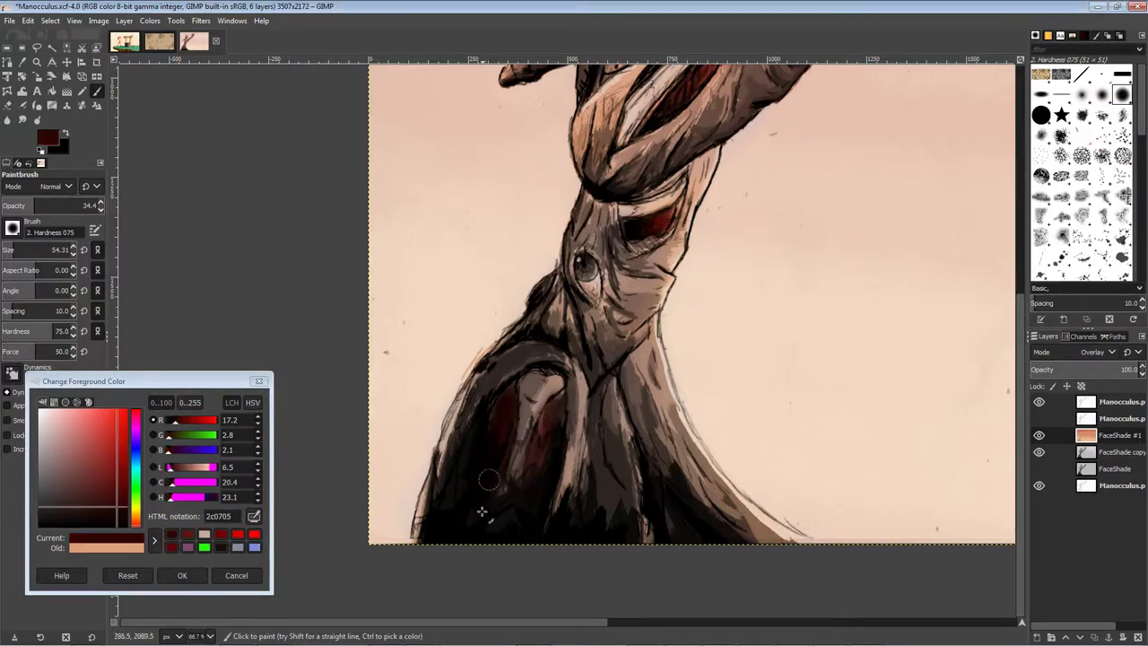
{"action": "key", "text": "ctrl+s"}
{"action": "scroll", "coordinate": [508, 431], "scroll_direction": "down", "scroll_amount": 4}
{"action": "scroll", "coordinate": [601, 440], "scroll_direction": "up", "scroll_amount": 2}
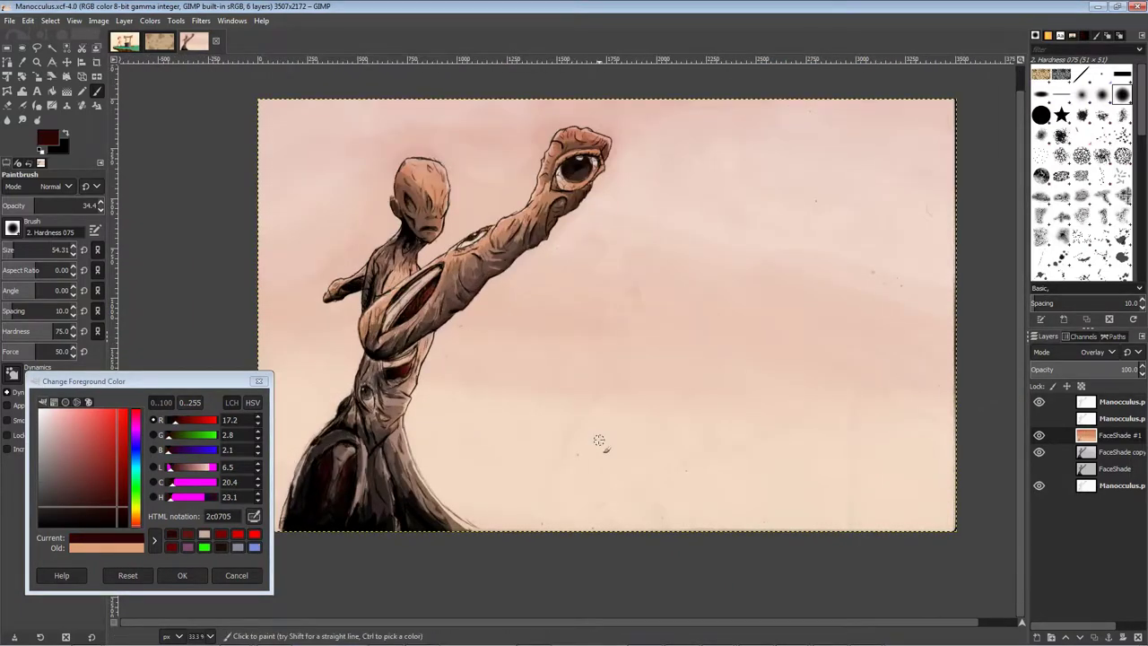
{"action": "key", "text": "ctrl+s"}
Lower the brush opacity to 15 and deepen the lower body hollow with dark red 1e0000
{"action": "scroll", "coordinate": [494, 421], "scroll_direction": "up", "scroll_amount": 2}
{"action": "left_click", "coordinate": [488, 410], "text": "ctrl"}
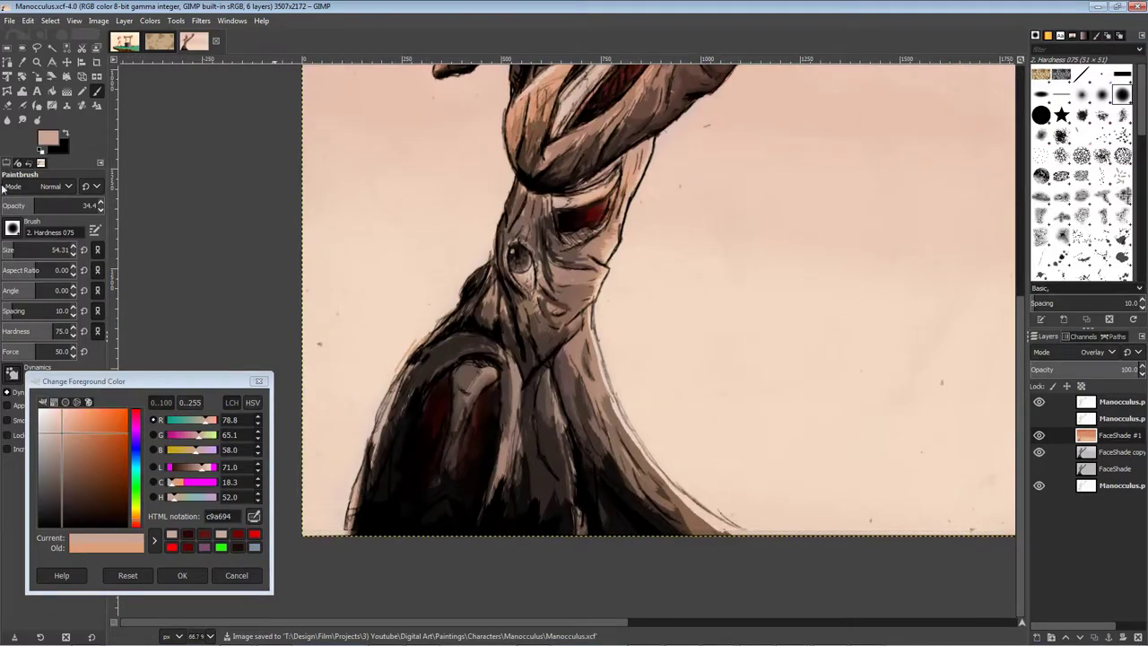
{"action": "left_click", "coordinate": [13, 204]}
{"action": "left_click", "coordinate": [433, 444], "text": "ctrl"}
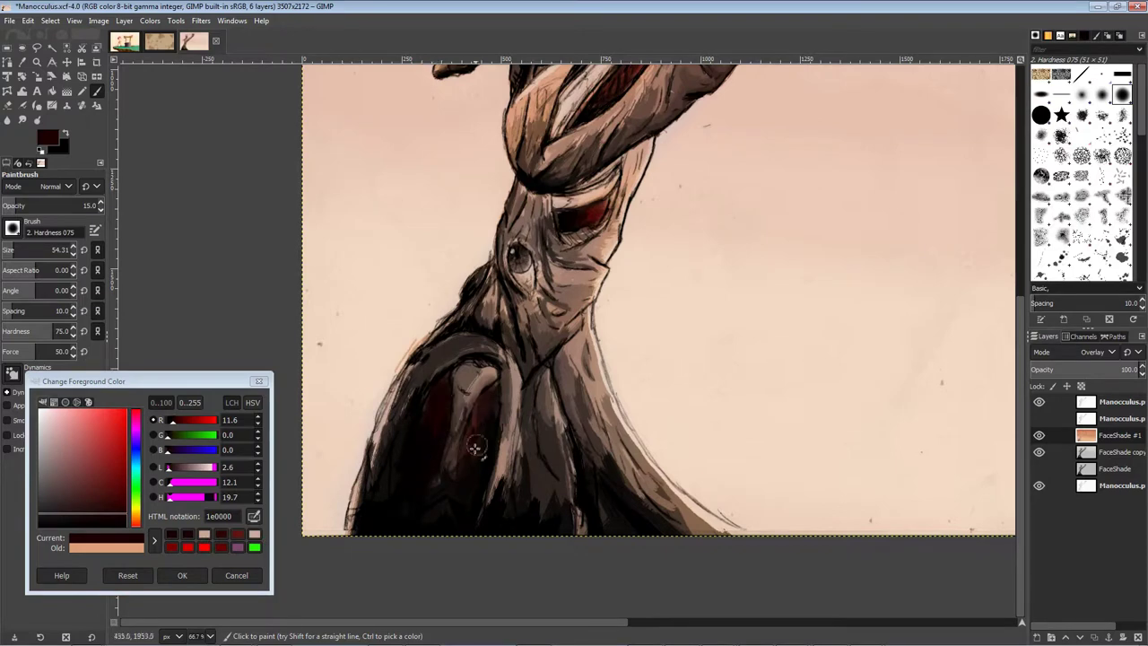
Darken the torso and raised-arm cavities and the neck with 1e0000 at 26.9 opacity, and save the image
{"action": "scroll", "coordinate": [553, 355], "scroll_direction": "up", "scroll_amount": 3}
{"action": "scroll", "coordinate": [554, 355], "scroll_direction": "right", "scroll_amount": 1}
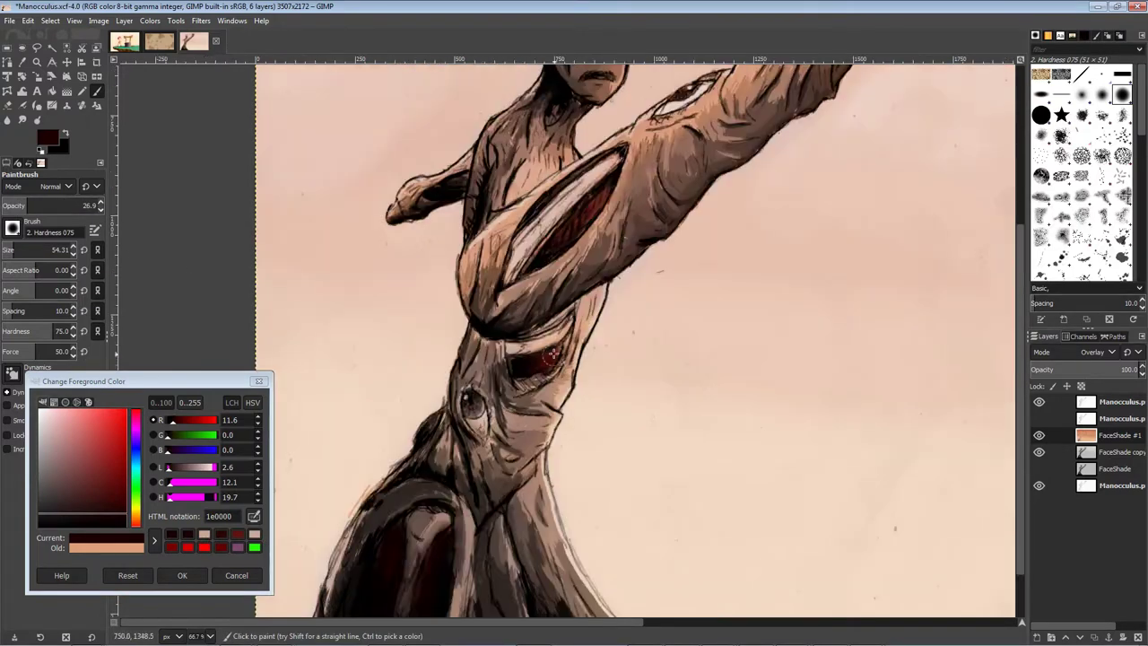
{"action": "scroll", "coordinate": [377, 346], "scroll_direction": "up", "scroll_amount": 2}
{"action": "scroll", "coordinate": [376, 346], "scroll_direction": "right", "scroll_amount": 1}
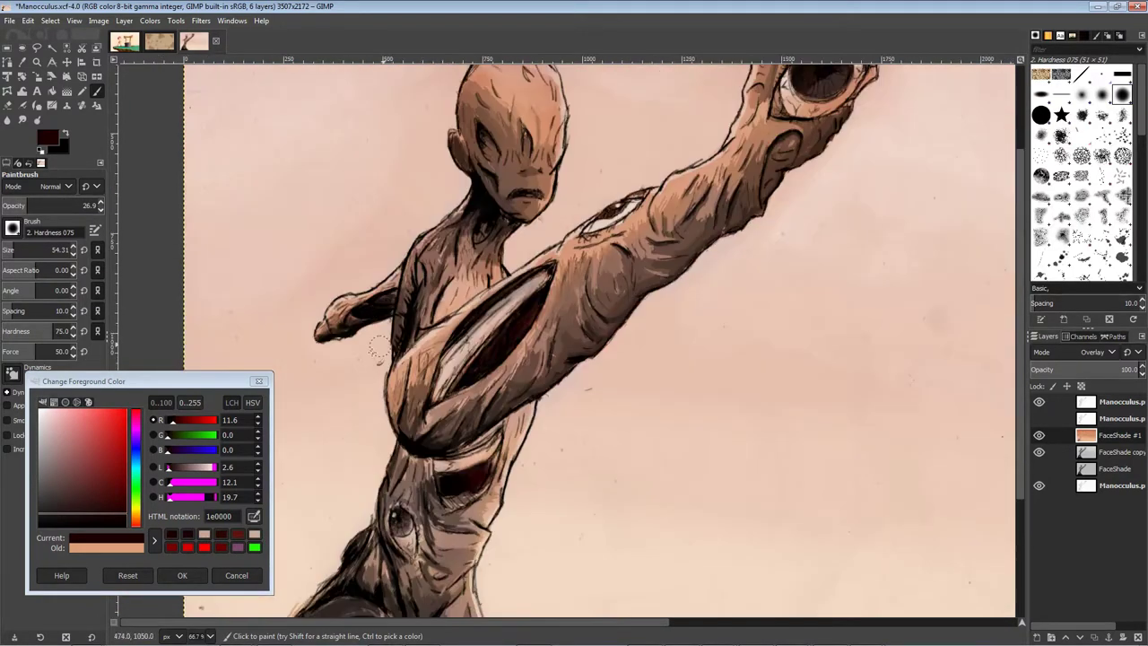
{"action": "left_click_drag", "start_coordinate": [478, 238], "coordinate": [489, 224]}
{"action": "left_click_drag", "start_coordinate": [489, 224], "coordinate": [498, 253]}
{"action": "scroll", "coordinate": [574, 314], "scroll_direction": "down", "scroll_amount": 4}
{"action": "key", "text": "ctrl+s"}
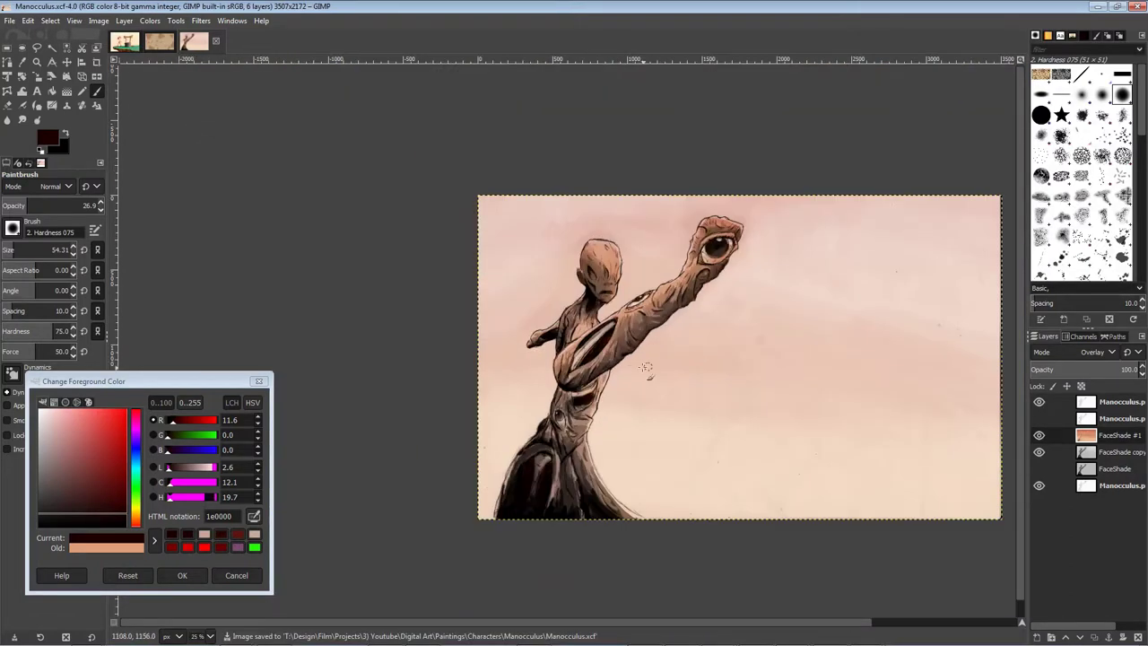
Sample a skin tone from the figure, adjust it to pale pink d8b4a3, and tint the face with it
{"action": "scroll", "coordinate": [597, 275], "scroll_direction": "up", "scroll_amount": 6}
{"action": "left_click", "coordinate": [505, 300], "text": "ctrl"}
{"action": "left_click_drag", "start_coordinate": [67, 427], "coordinate": [60, 426]}
{"action": "left_click", "coordinate": [502, 201]}
{"action": "left_click_drag", "start_coordinate": [659, 135], "coordinate": [636, 234]}
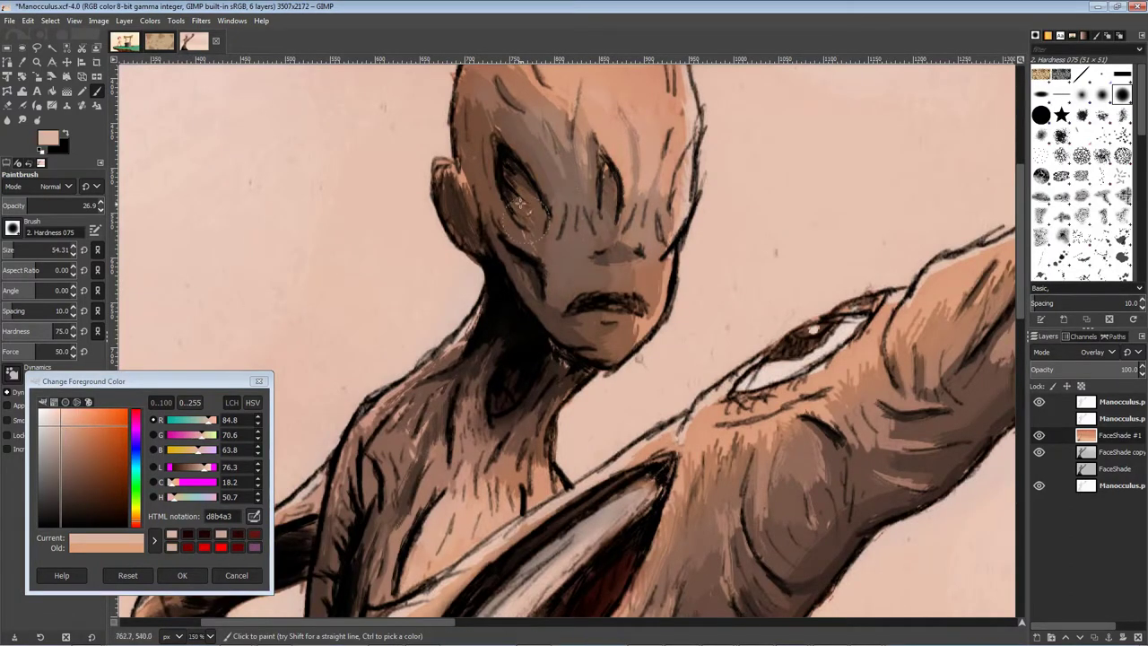
Warm the face around the nose and cheeks with sampled skin tones d8a085 and da9e80, and save the image
{"action": "left_click", "coordinate": [642, 247], "text": "ctrl"}
{"action": "scroll", "coordinate": [641, 224], "scroll_direction": "up", "scroll_amount": 3}
{"action": "left_click", "coordinate": [665, 252], "text": "ctrl"}
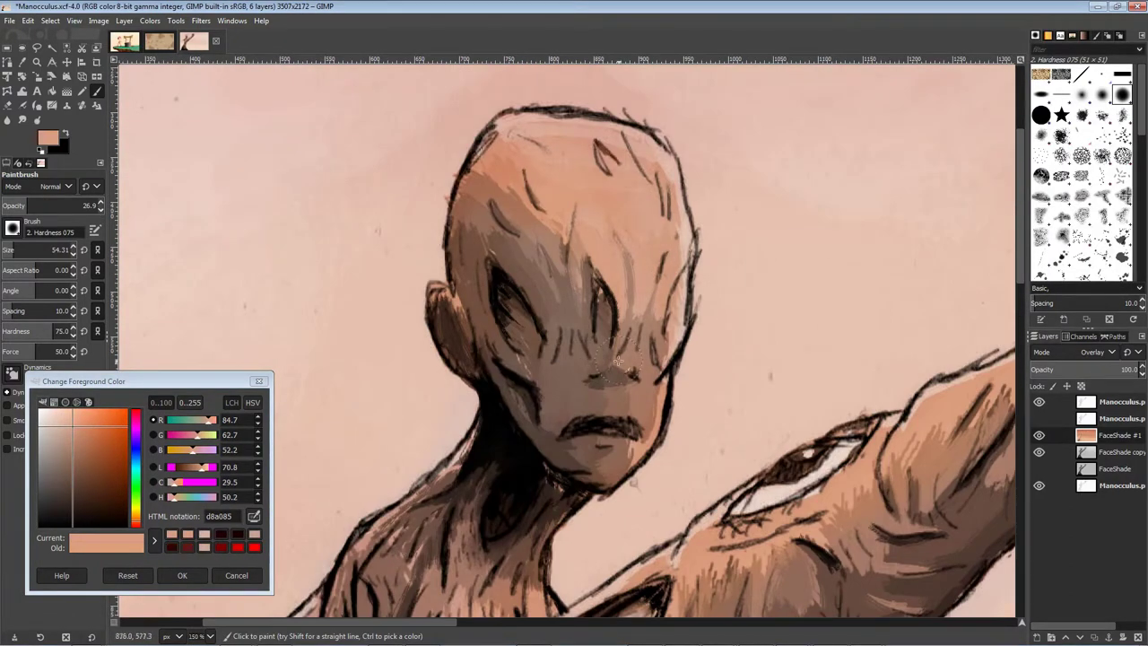
{"action": "scroll", "coordinate": [618, 306], "scroll_direction": "down", "scroll_amount": 5}
{"action": "key", "text": "ctrl+s"}
{"action": "left_click_drag", "start_coordinate": [863, 431], "coordinate": [748, 364]}
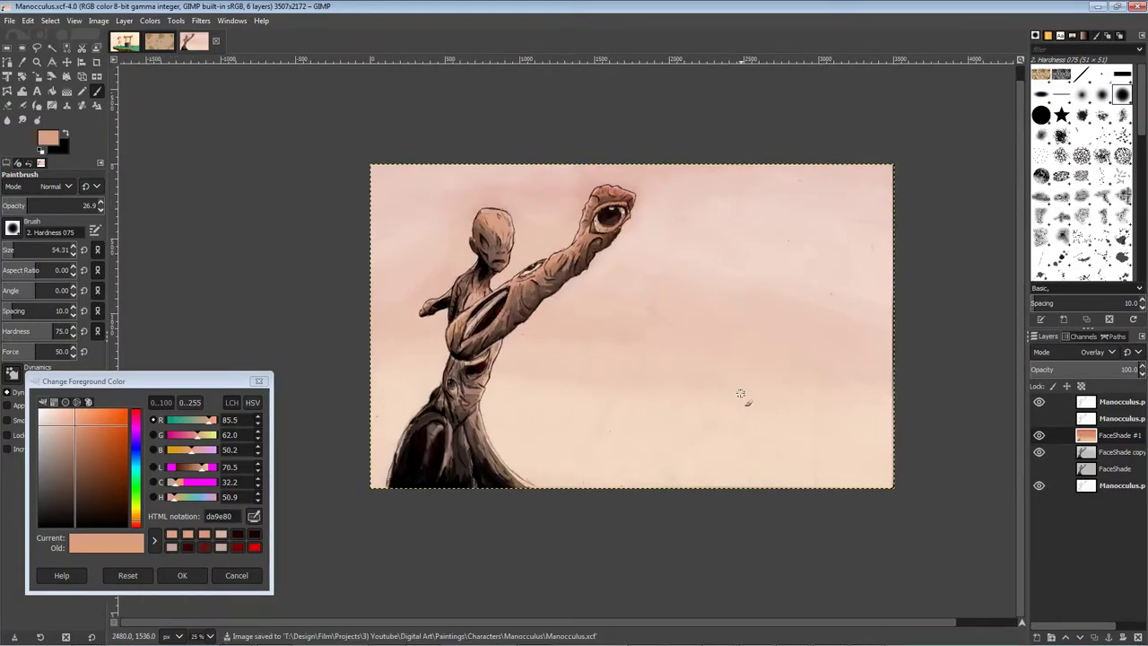
{"action": "left_click", "coordinate": [1039, 402]}
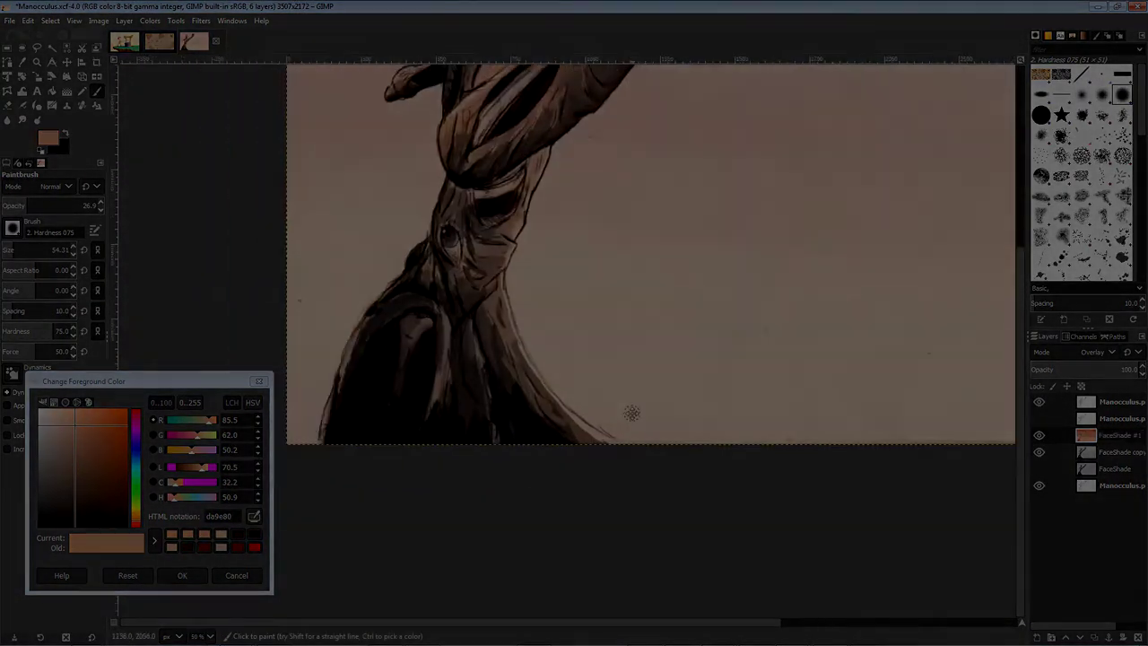